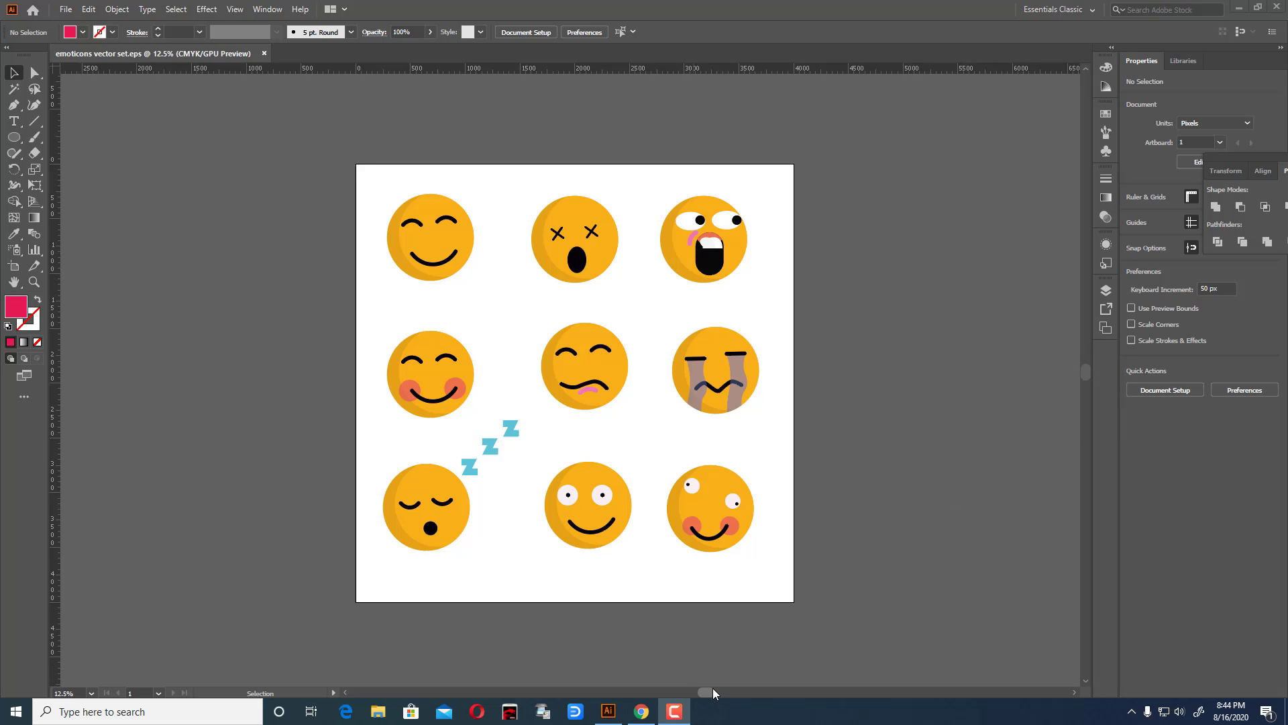
Step: Shift the first smiling emoticon in the top row slightly downward
left_click_drag(713, 691, 750, 692)
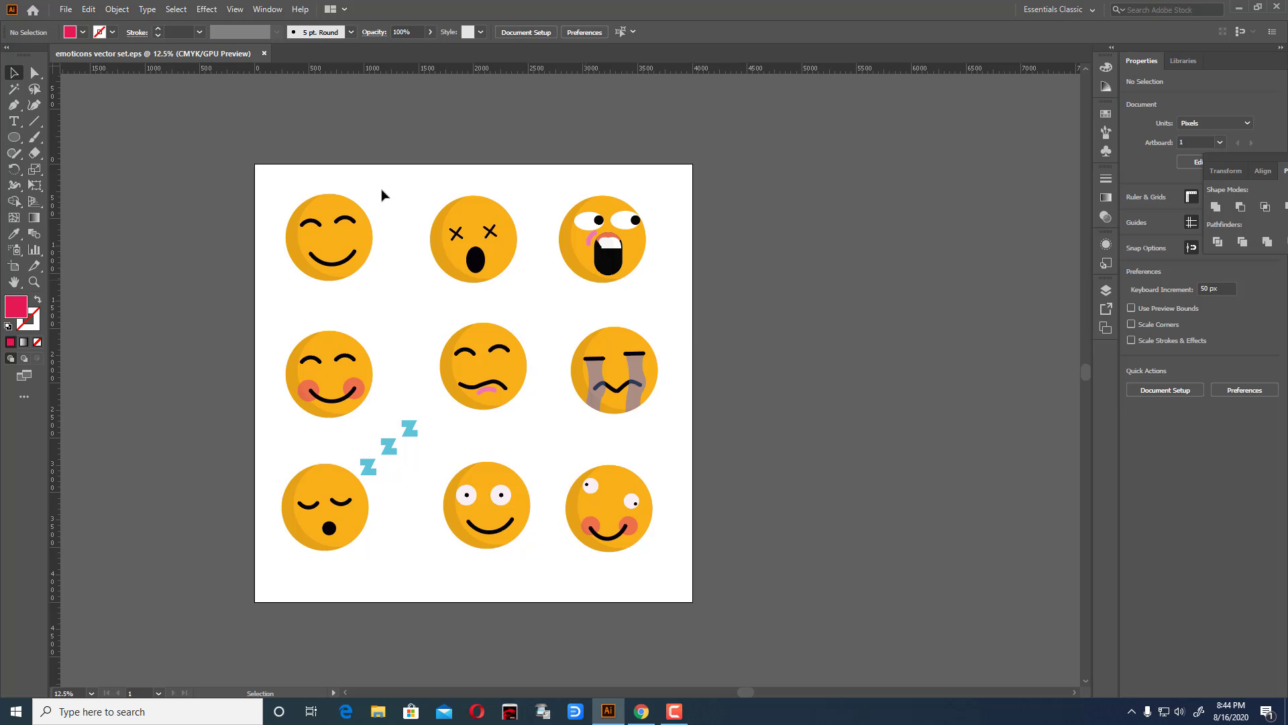
left_click_drag(279, 169, 679, 306)
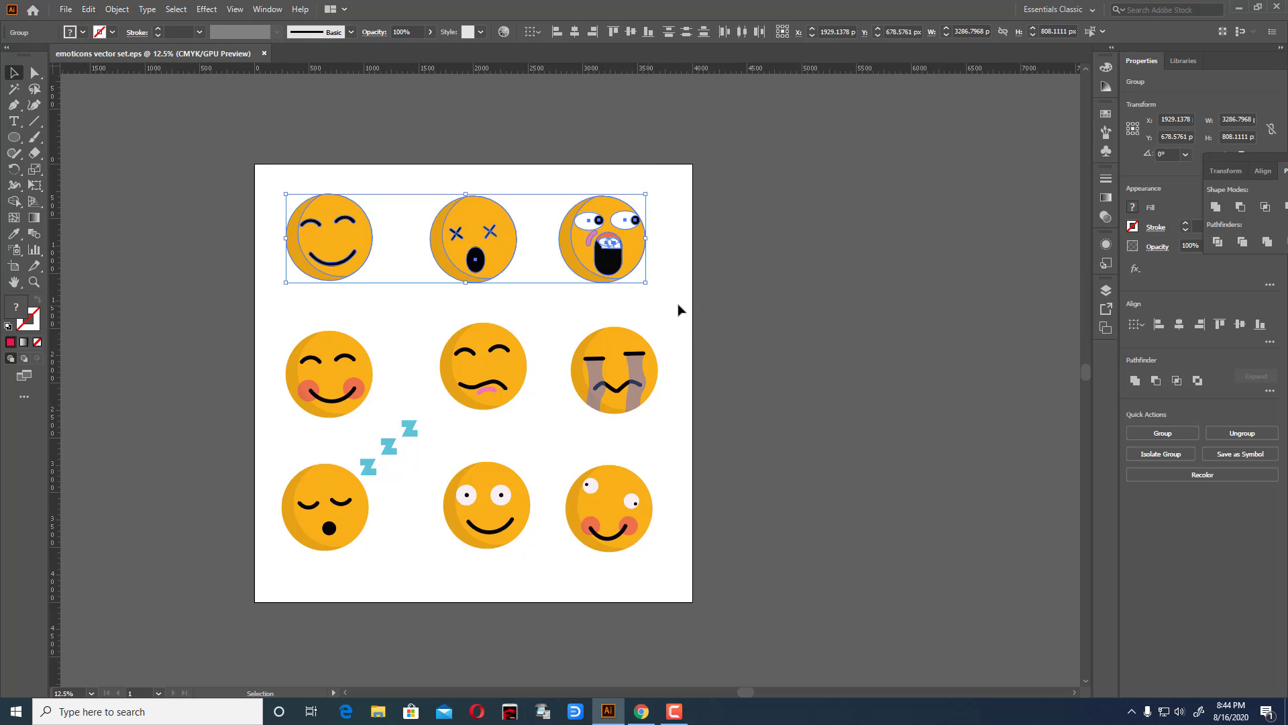
left_click(679, 306)
left_click_drag(275, 169, 346, 252)
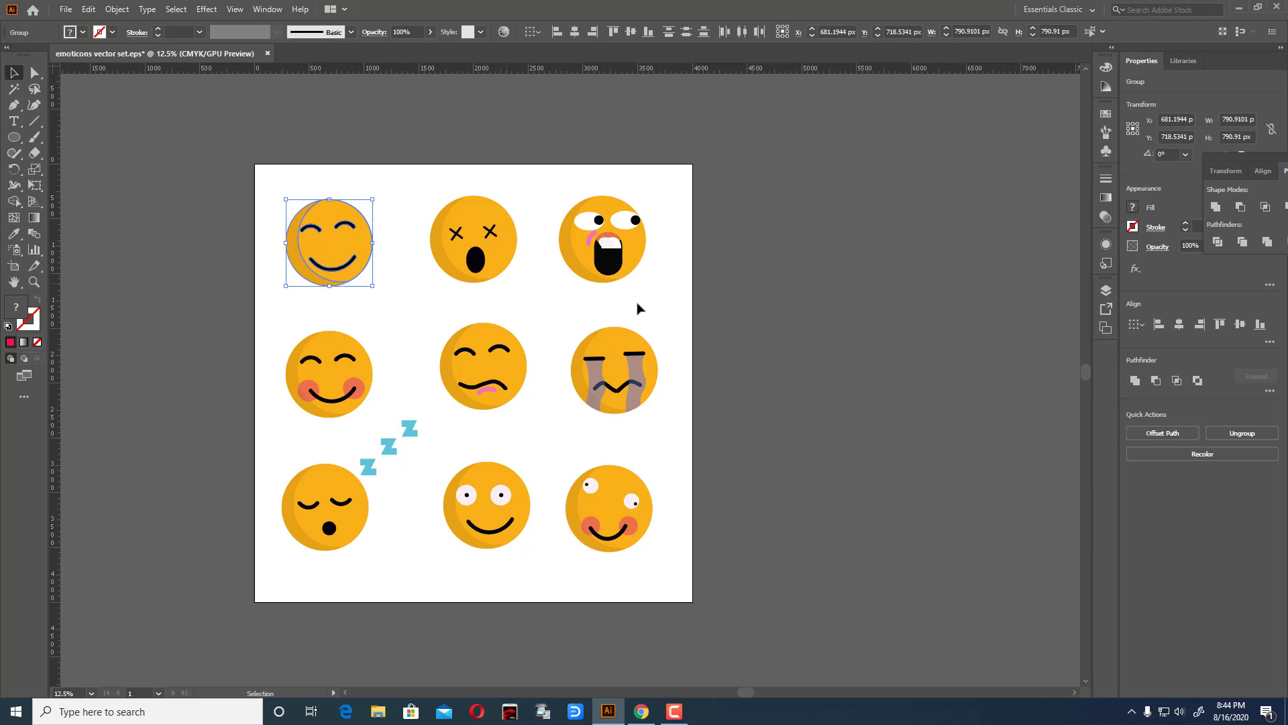
left_click(816, 342)
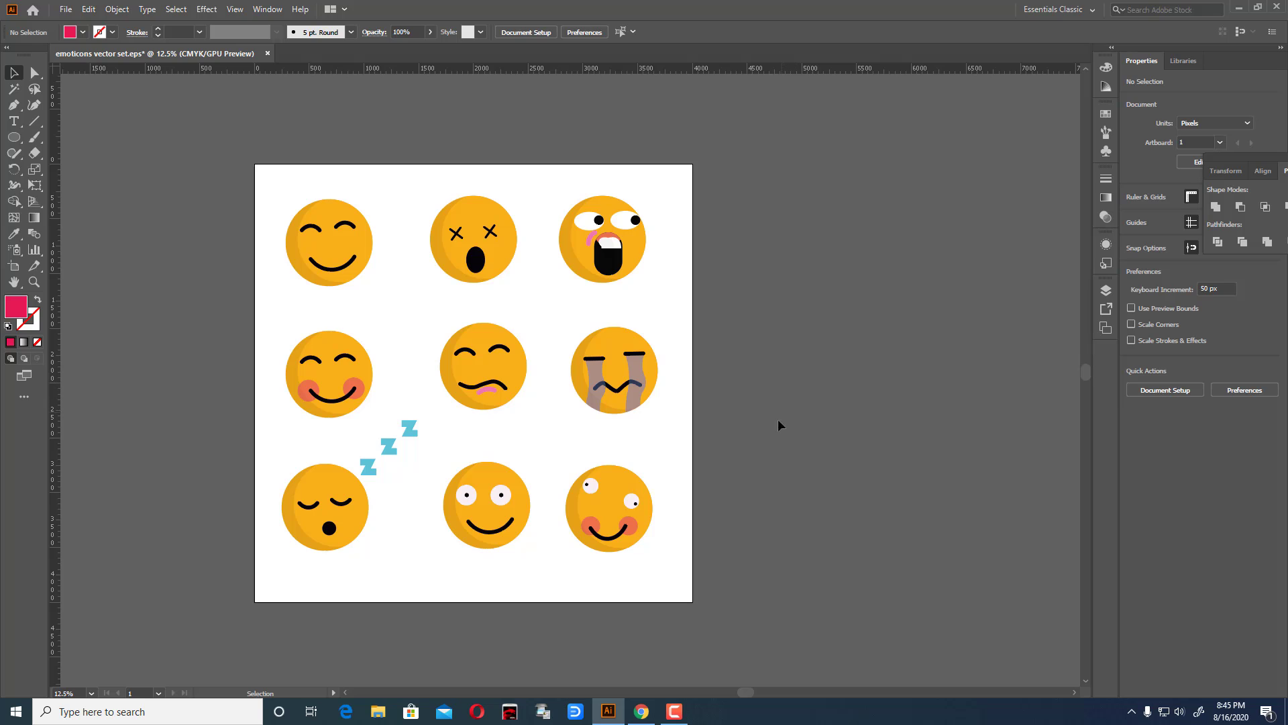
Step: Draw a circle about 784 px across with the Ellipse tool and position it in the empty space beside the artboard
left_click(14, 137)
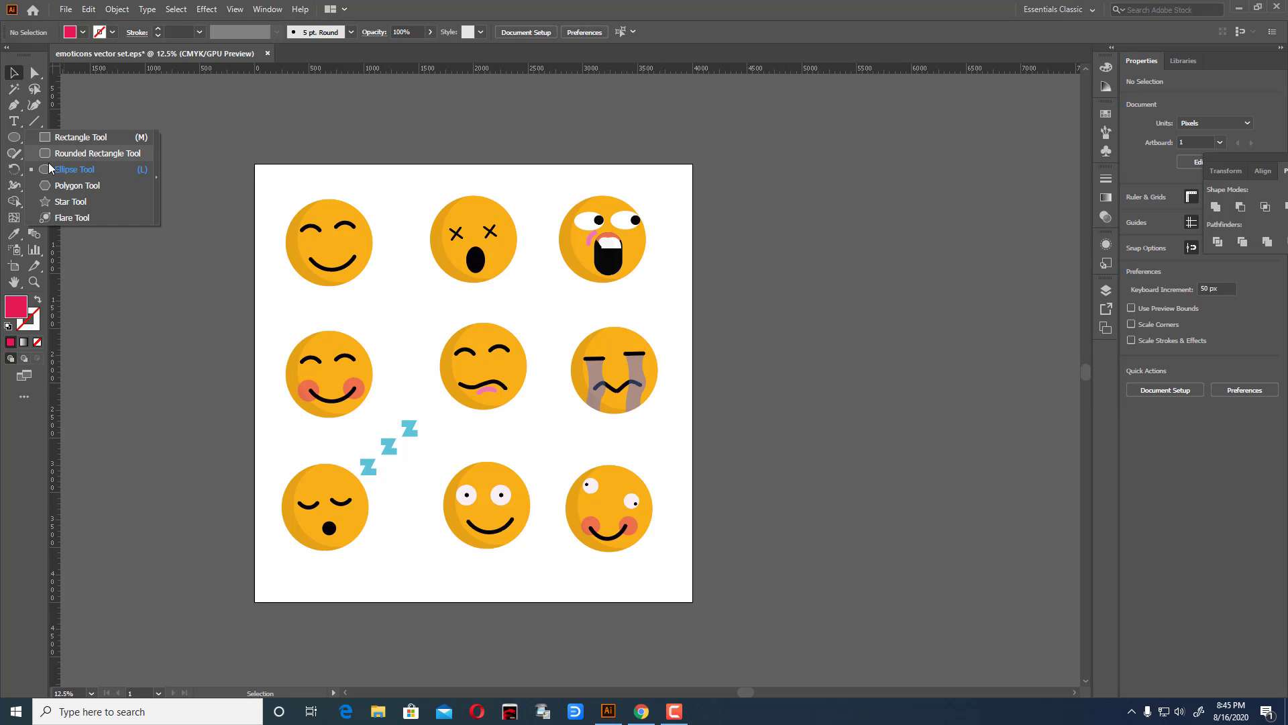
left_click(51, 168)
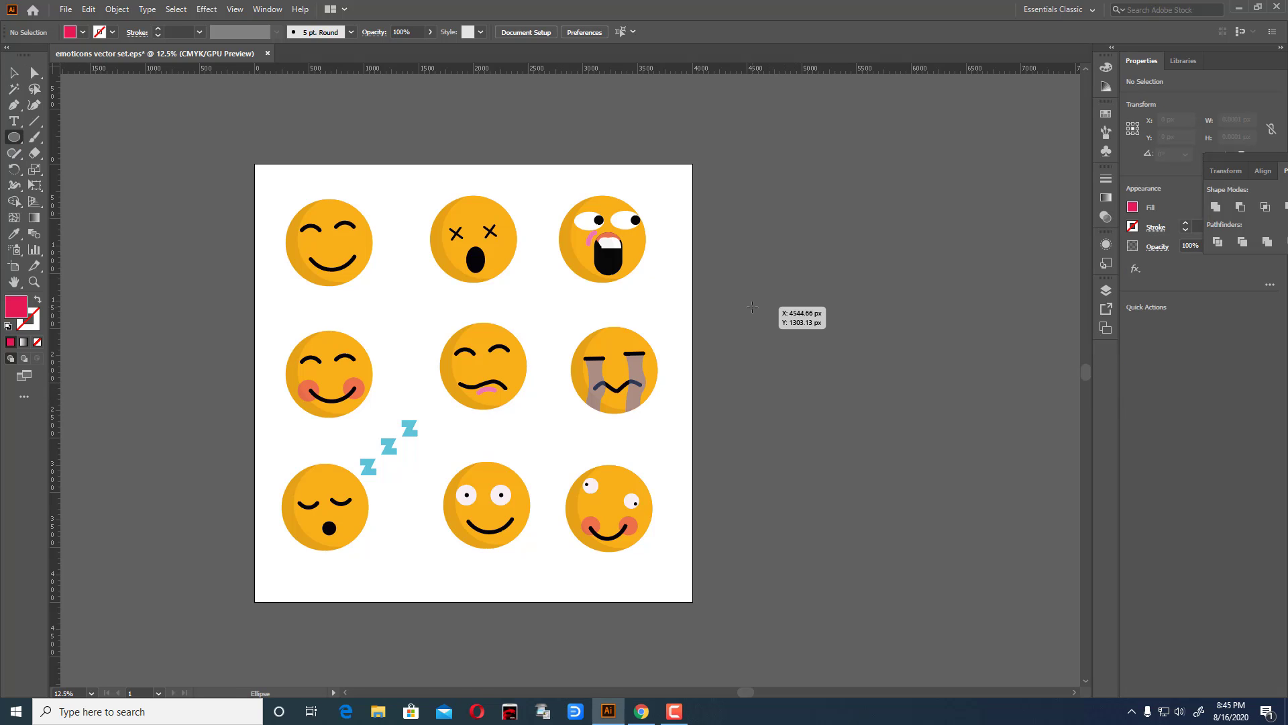
mouse_move(752, 307)
left_mouse_down()
mouse_move(812, 340)
mouse_move(795, 349)
left_mouse_up()
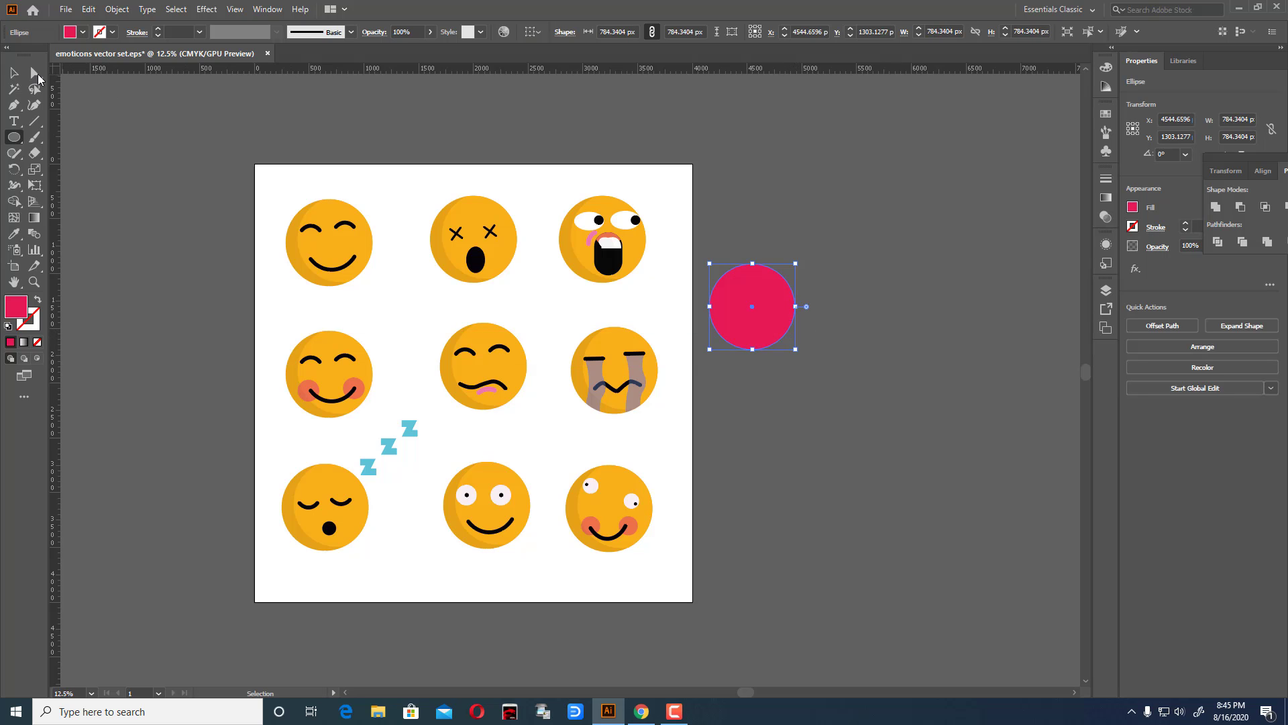
left_click(14, 72)
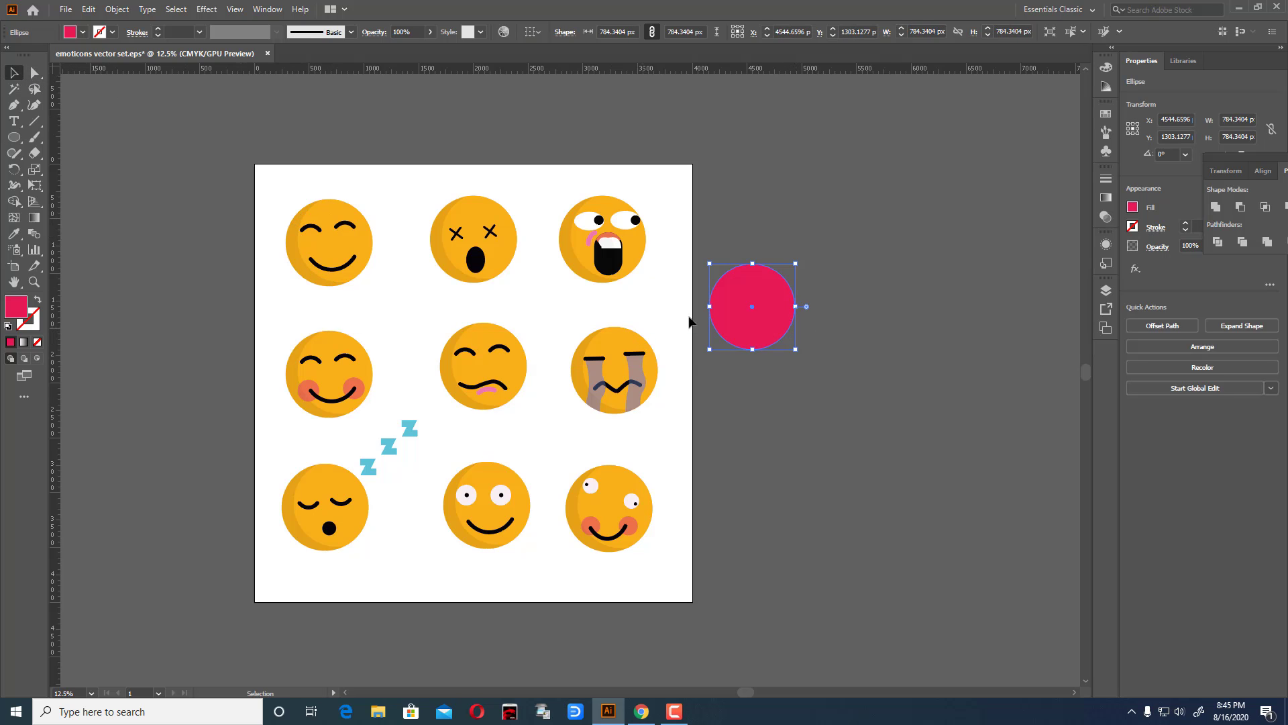
left_click_drag(782, 314, 854, 310)
left_click(899, 316)
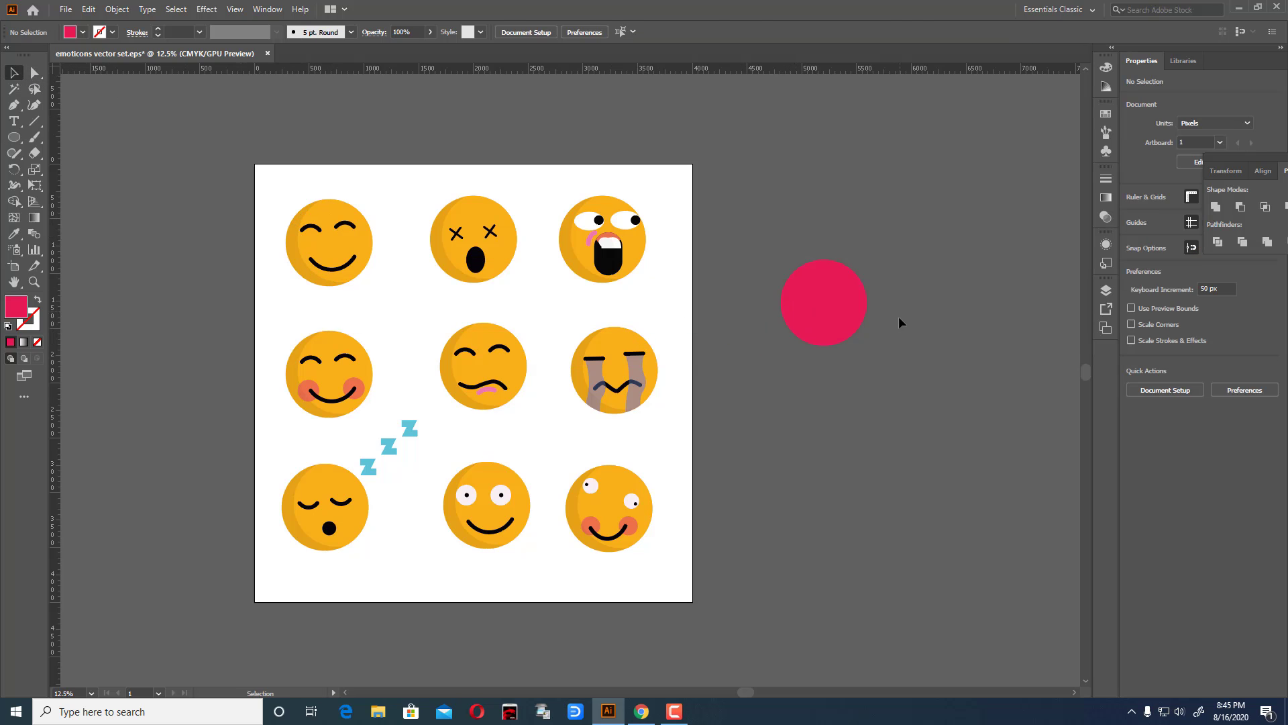
Step: Fill the new circle with the light orange face colour sampled from the first smiling emoticon
left_click(852, 300)
left_click(15, 234)
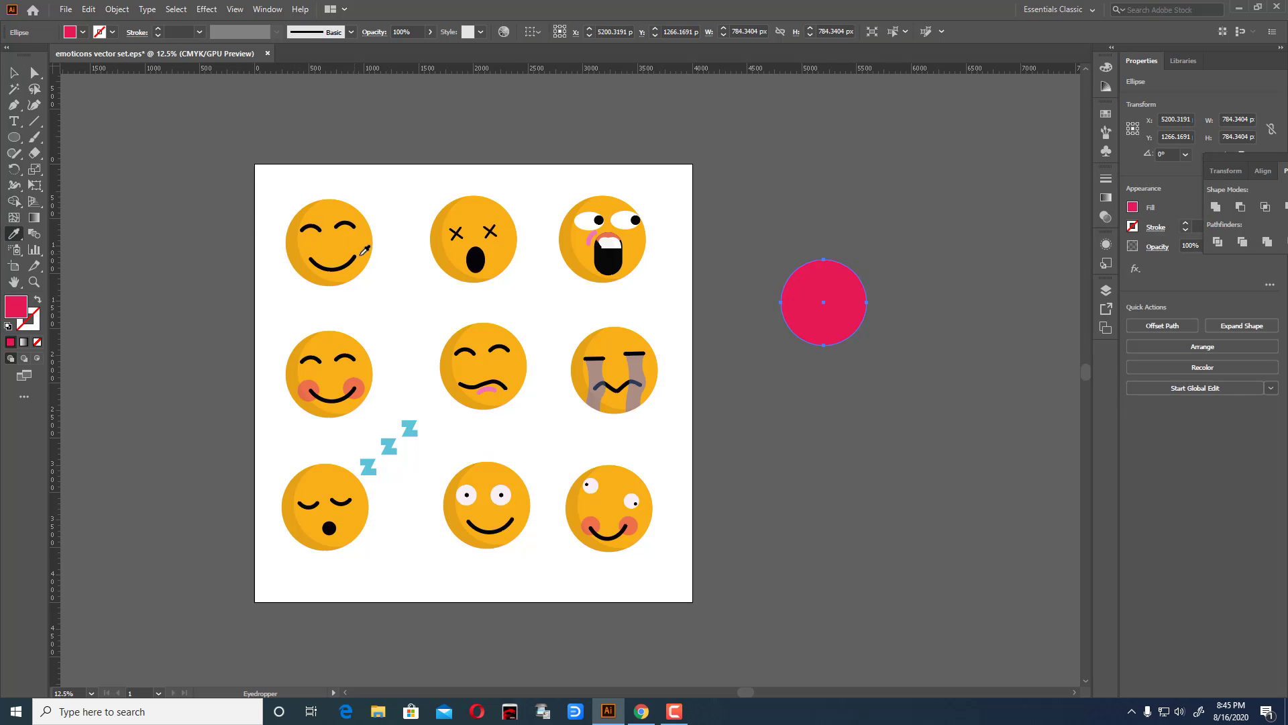
left_click(361, 245)
left_click(14, 73)
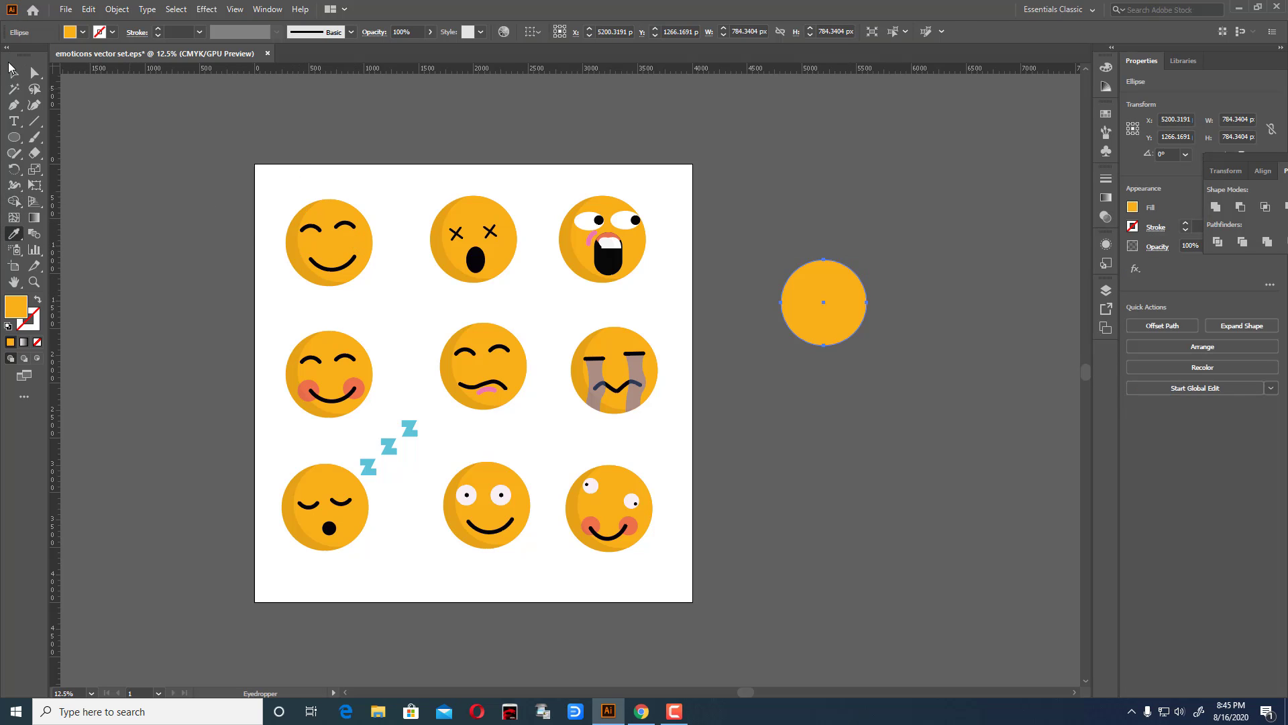
left_click(186, 93)
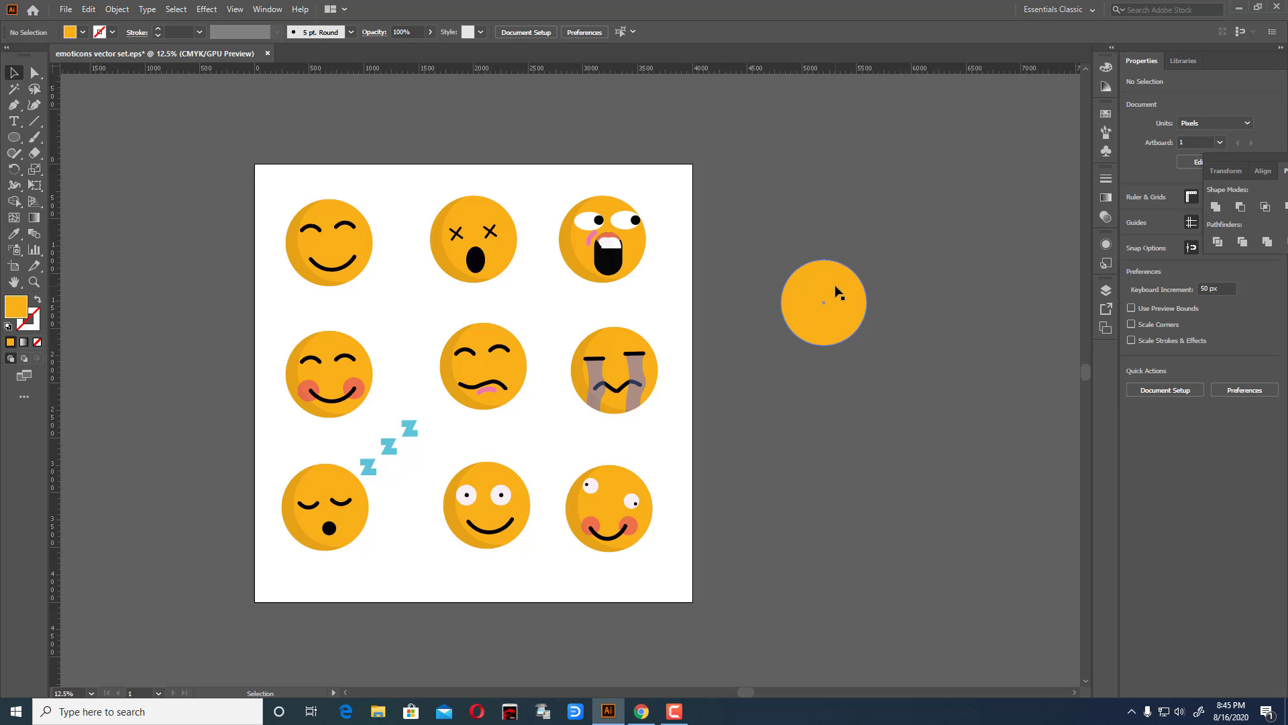
Step: Duplicate the orange circle slightly up and to the right, and cut off the part outside the original with Shape Builder
mouse_move(836, 291)
left_mouse_down()
mouse_move(811, 282)
mouse_move(849, 286)
left_mouse_up()
left_click(919, 271)
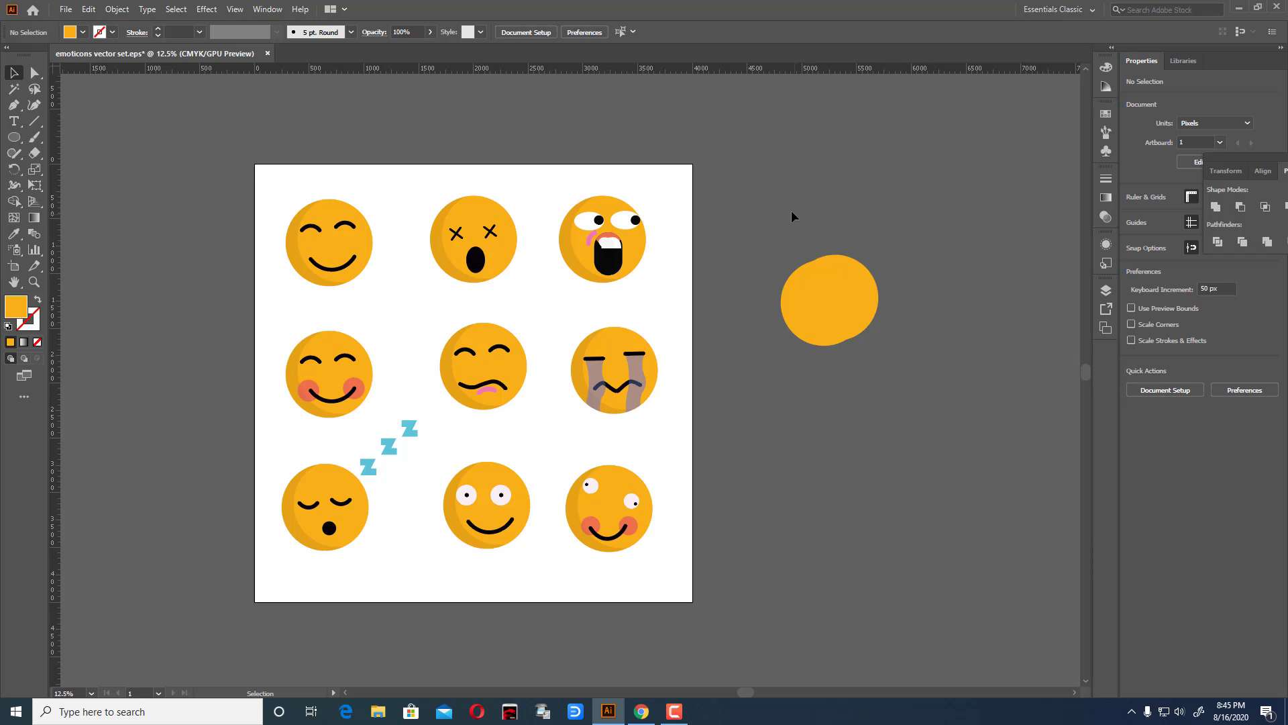
left_click_drag(1057, 422, 1053, 420)
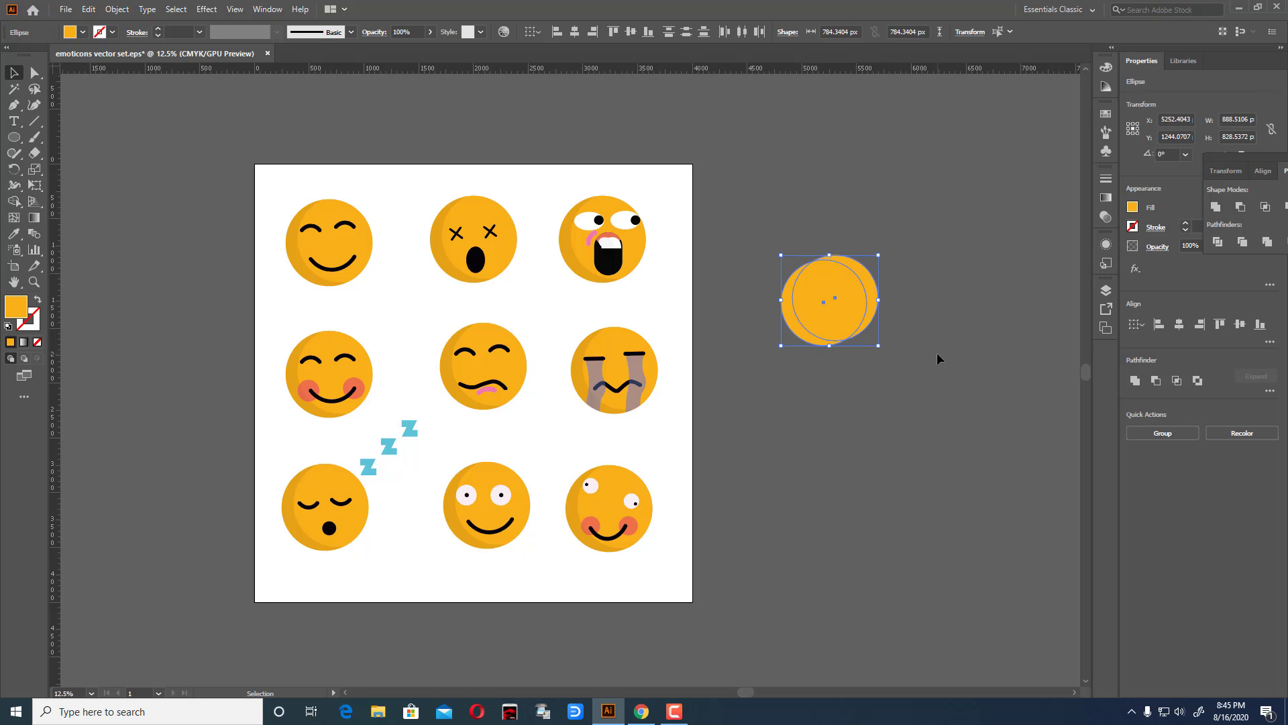
left_click(18, 205)
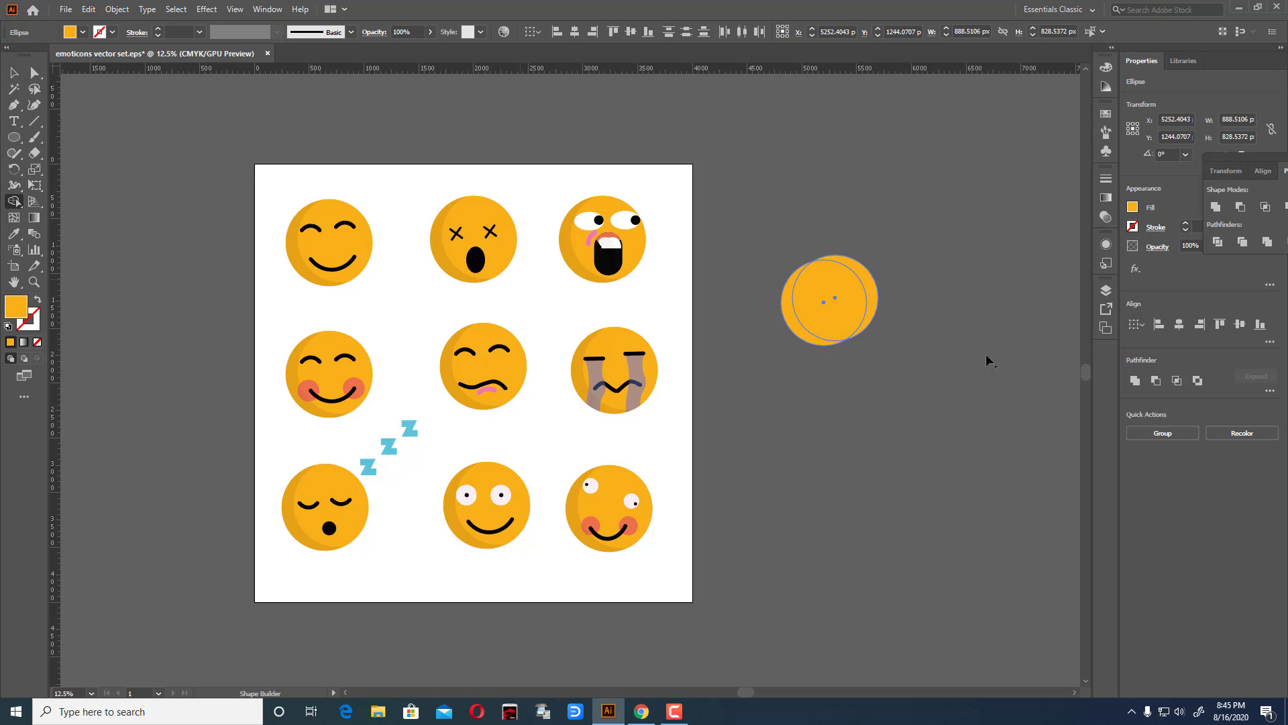
left_click(872, 292, "alt")
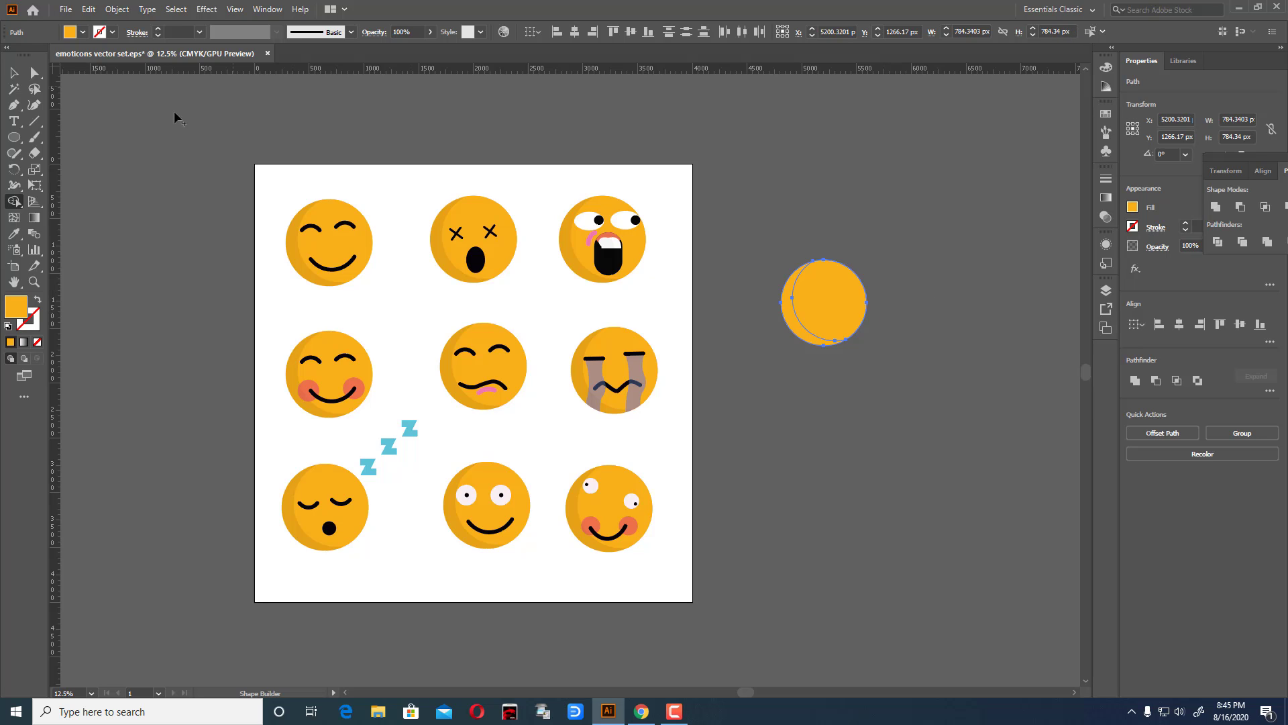
left_click(14, 72)
left_click(866, 194)
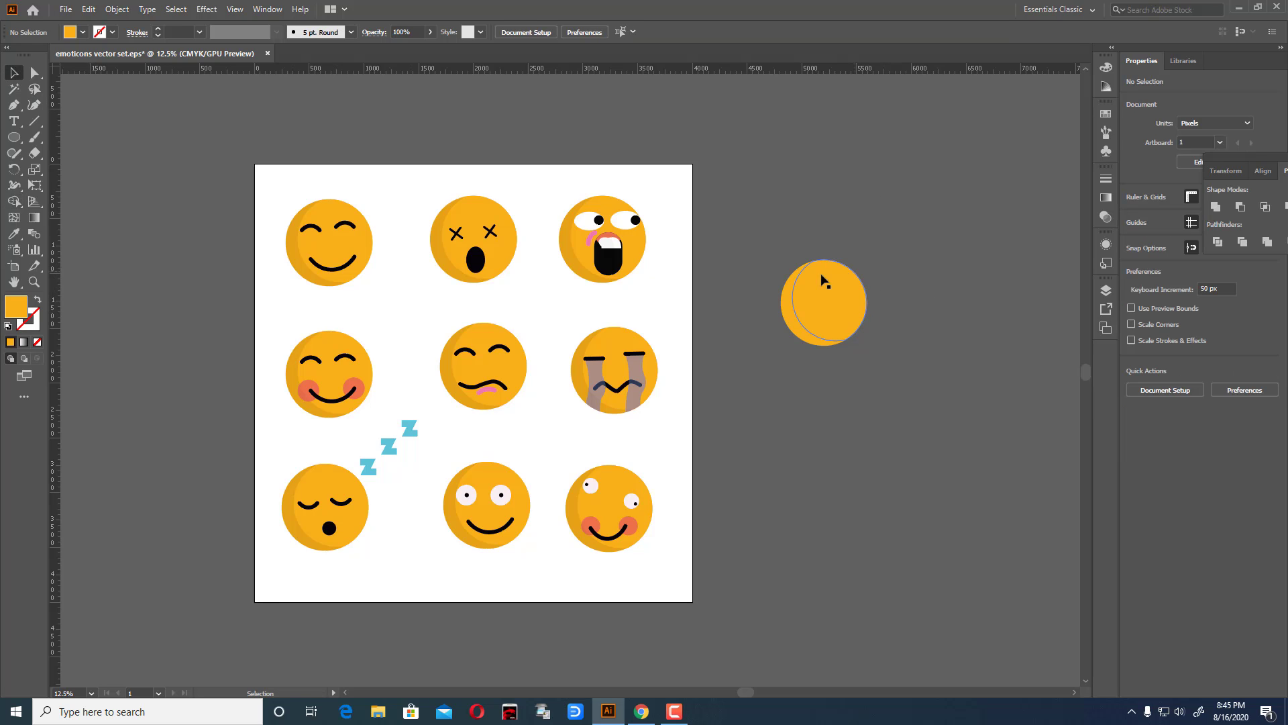
Step: Recolour the original circle behind the trimmed copy with the darker orange shade sampled from the first emoticon
left_click(786, 312)
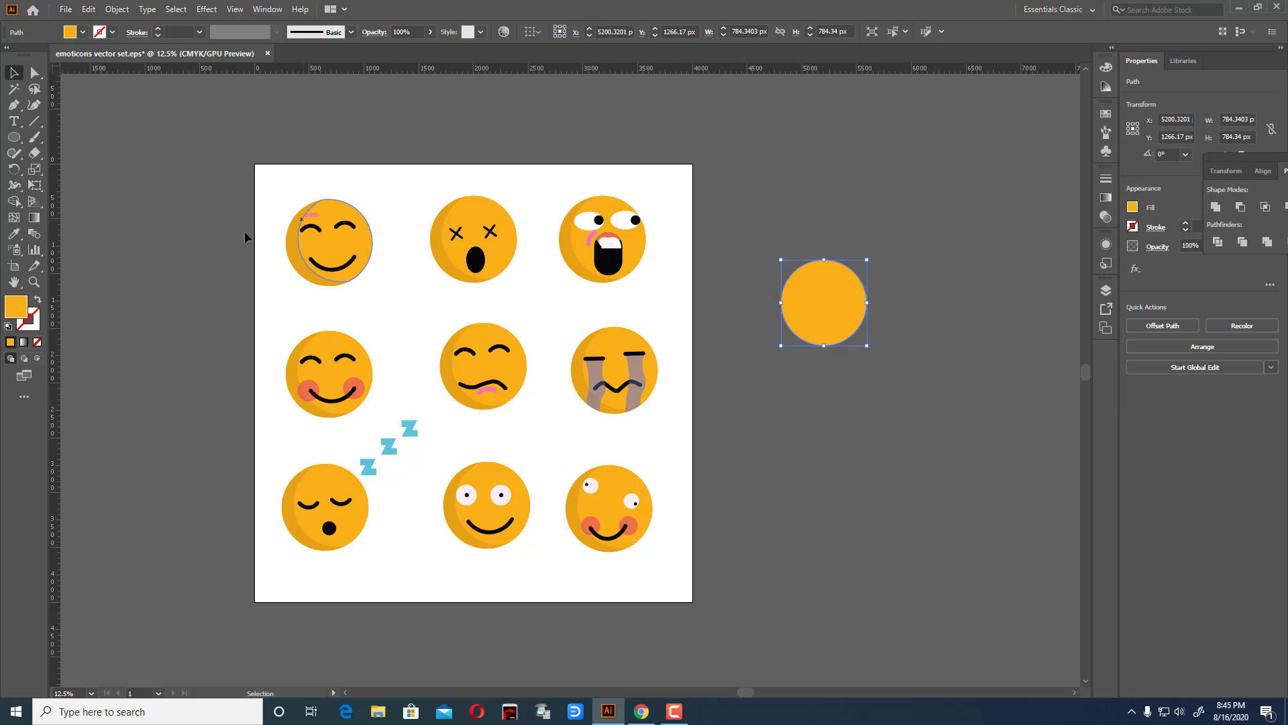
left_click(14, 235)
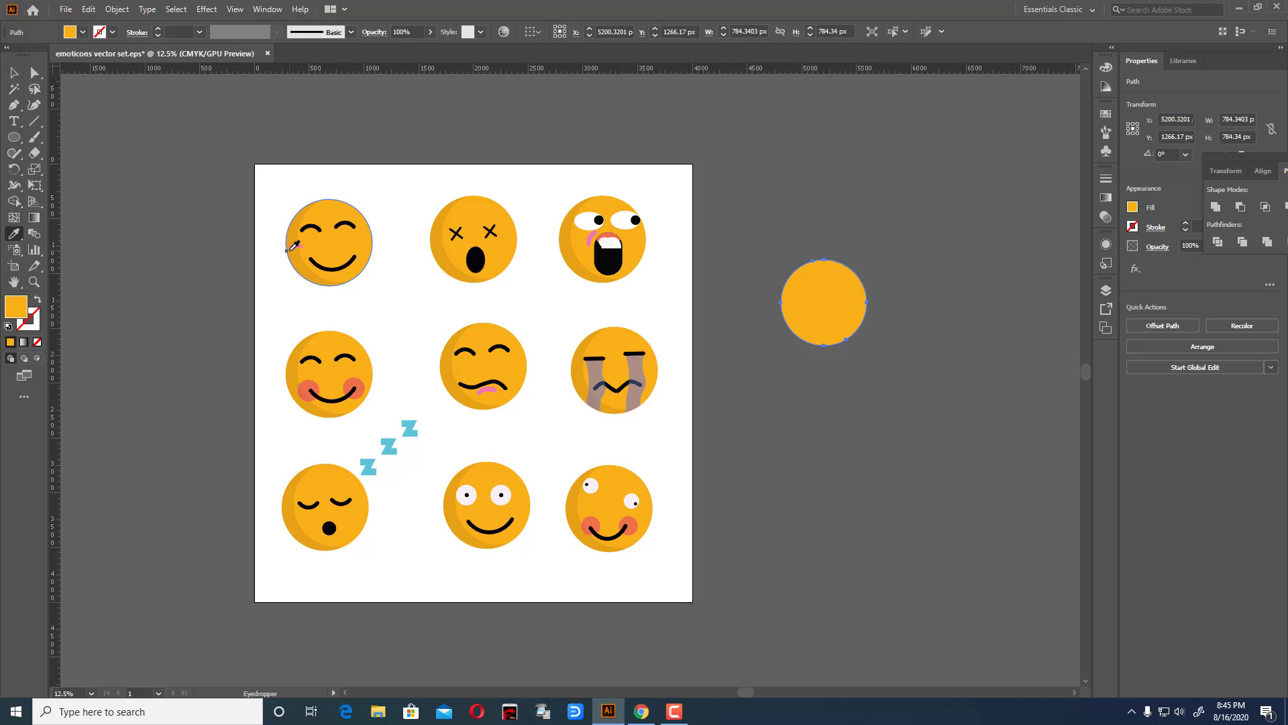
left_click(293, 247)
left_click(15, 71)
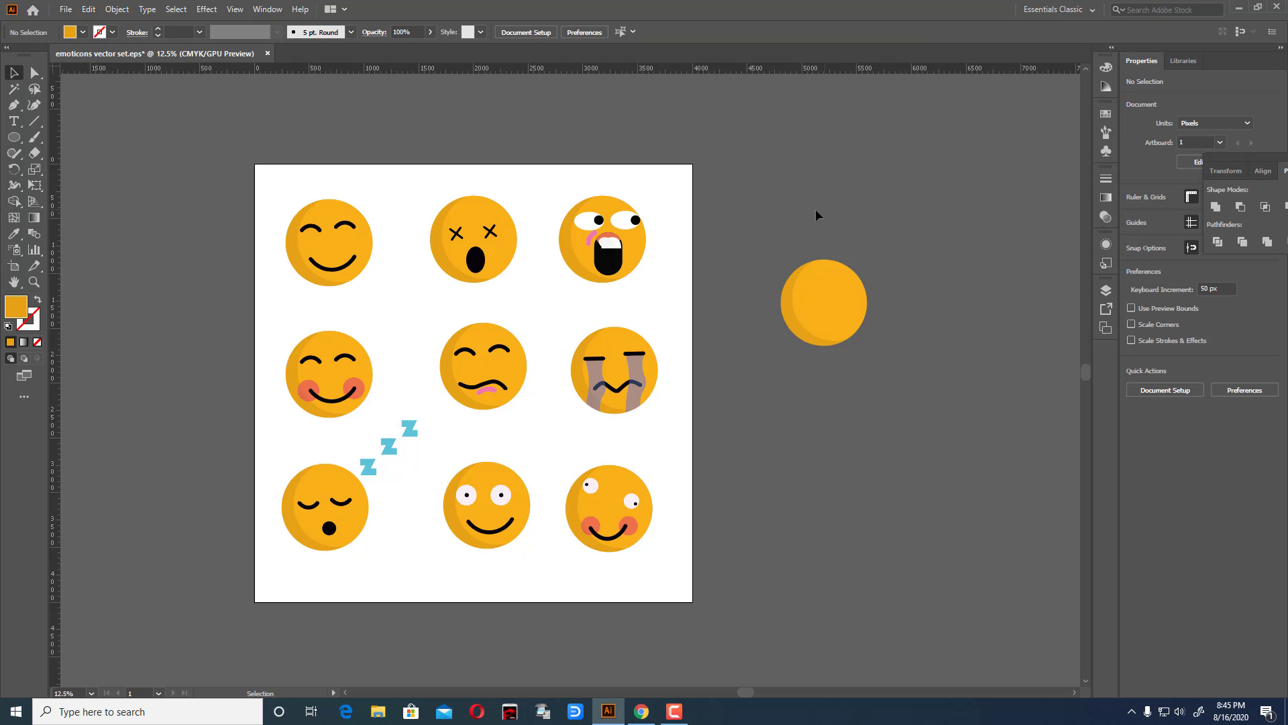
Step: Select both shapes of the shaded face and move them together closer to the artboard's right edge
left_click_drag(817, 213, 1074, 367)
left_click_drag(847, 301, 771, 371)
left_click(907, 328)
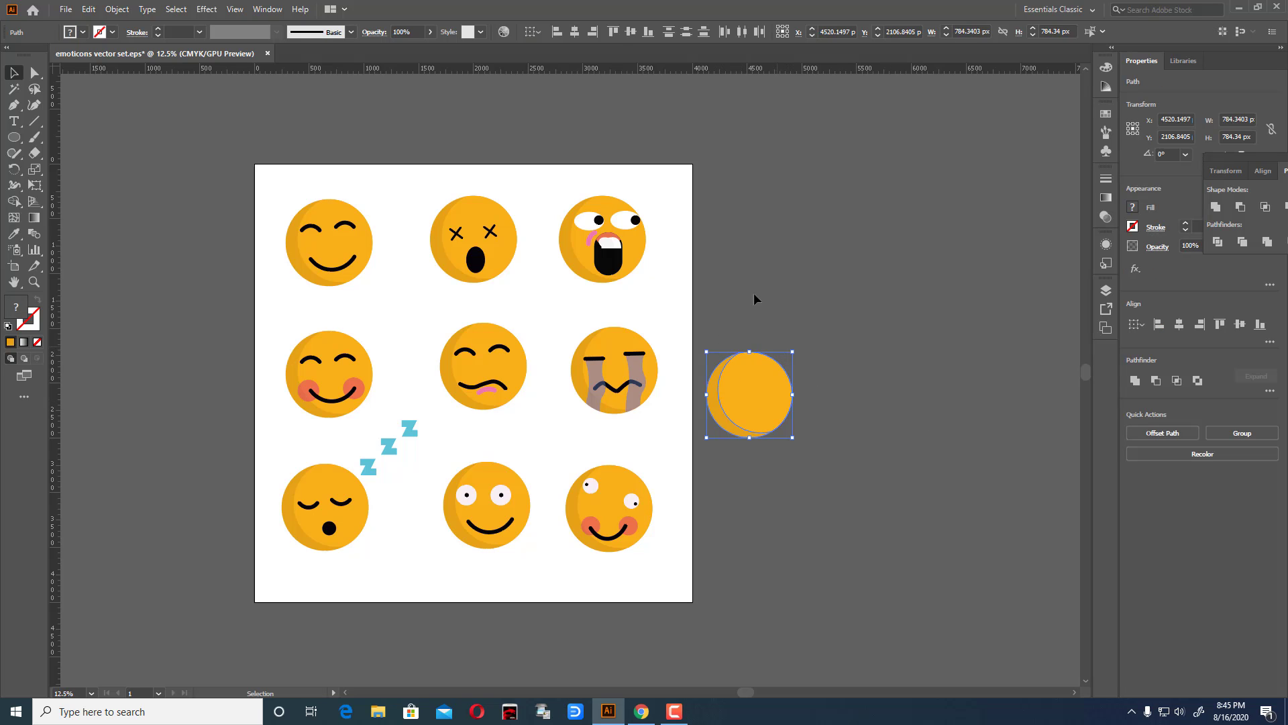
left_click_drag(698, 326, 833, 434)
left_click_drag(767, 396, 762, 240)
left_click(961, 320)
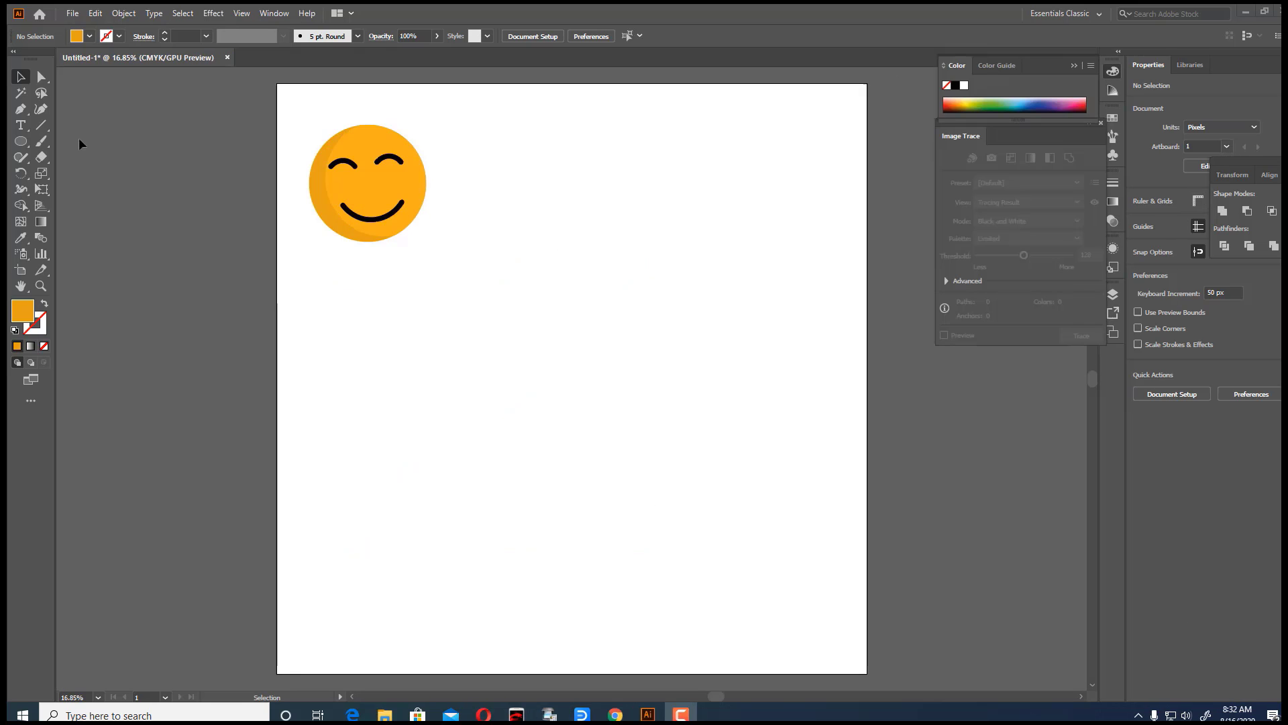
Step: Duplicate the smiley's shaded face base without its features and place the copy to the right of the smiley
left_click(383, 183)
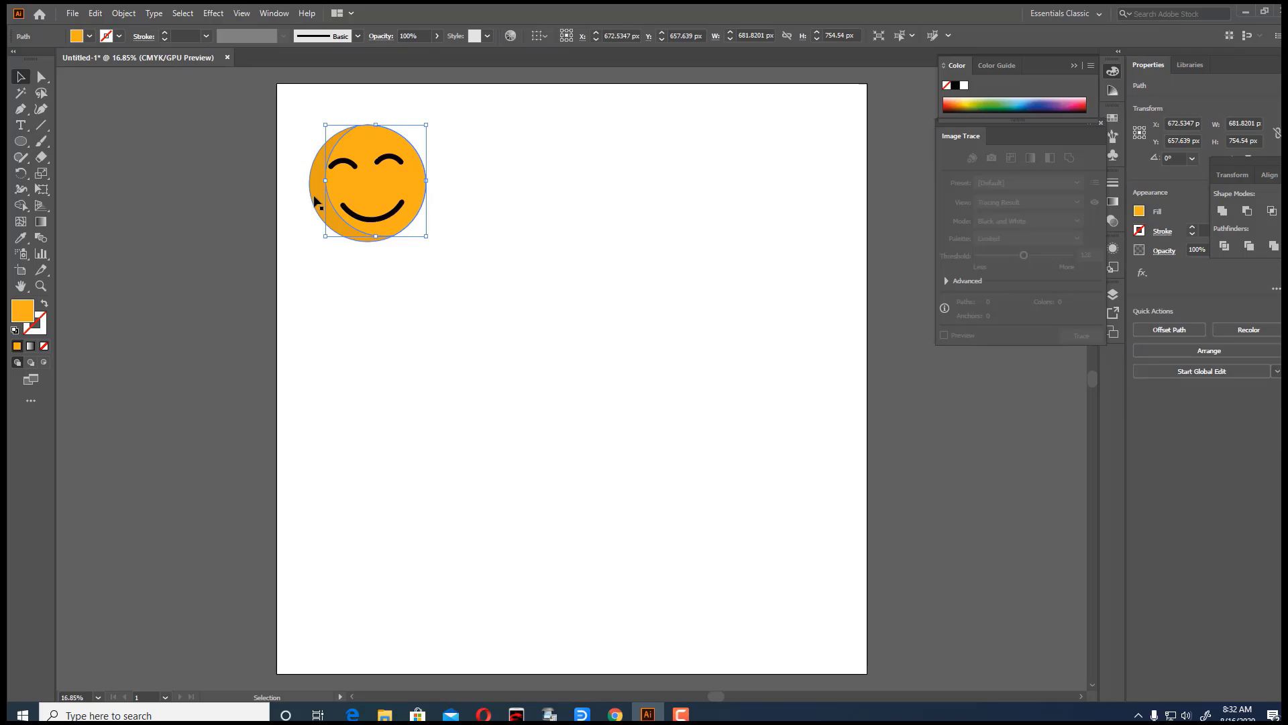
left_click_drag(384, 183, 521, 191)
left_click(646, 229)
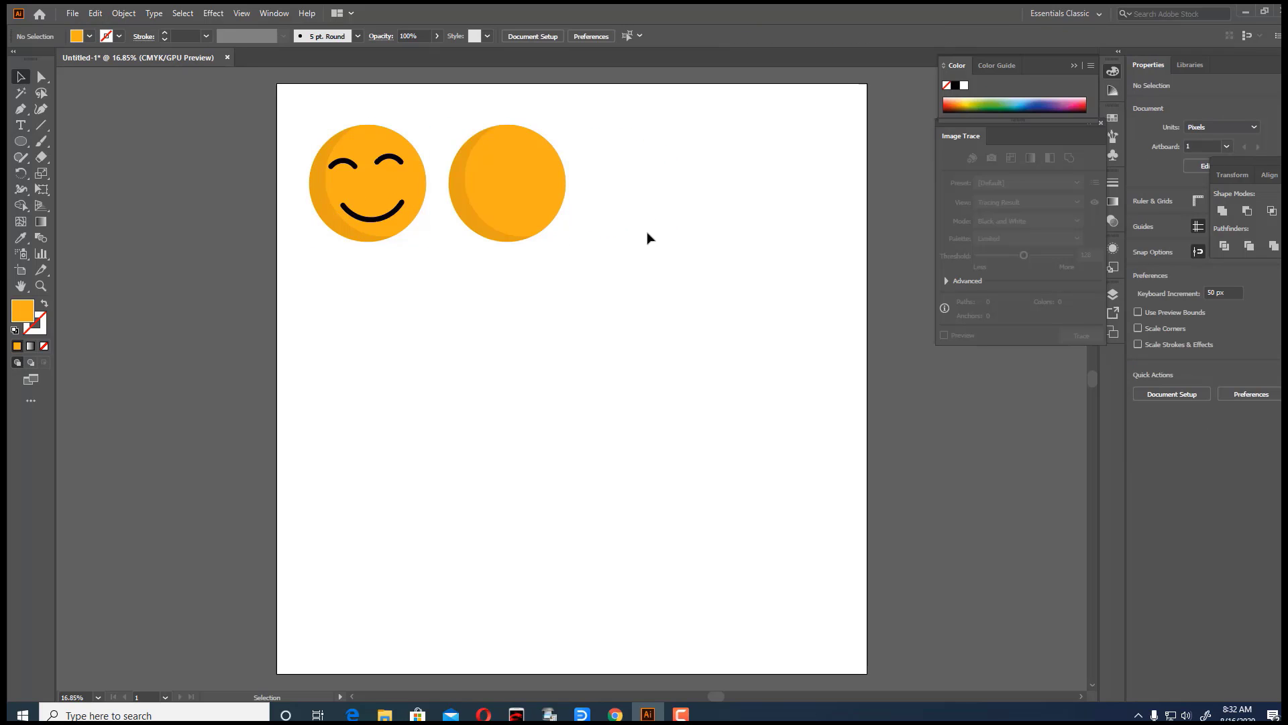
Step: Draw a short diagonal line in the empty canvas with the Pen tool, using no fill and stroke colour 0A0701
left_click(20, 108)
left_click(44, 303)
double_click(36, 325)
left_click(635, 434)
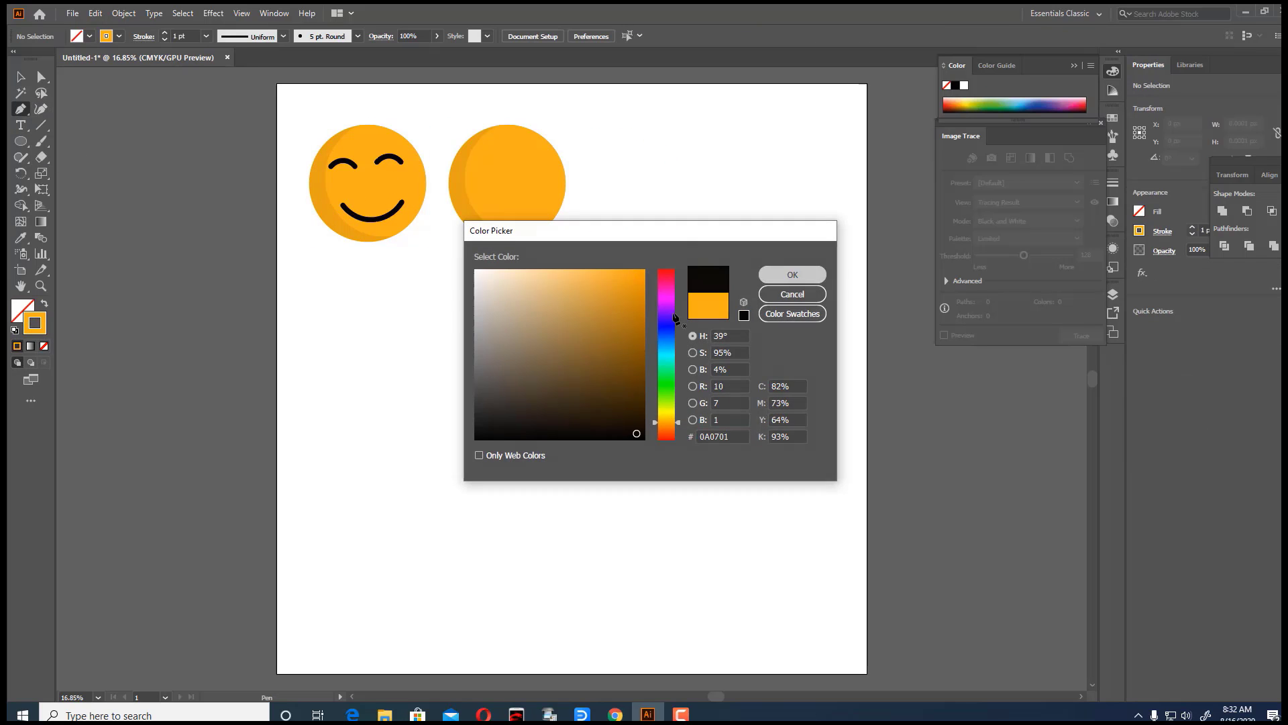
left_click(791, 273)
left_click(599, 315)
left_click(575, 346)
Step: Apply the thick black stroke style of the smiley's closed eye to the diagonal line with the Eyedropper
left_click(21, 76)
left_click(21, 238)
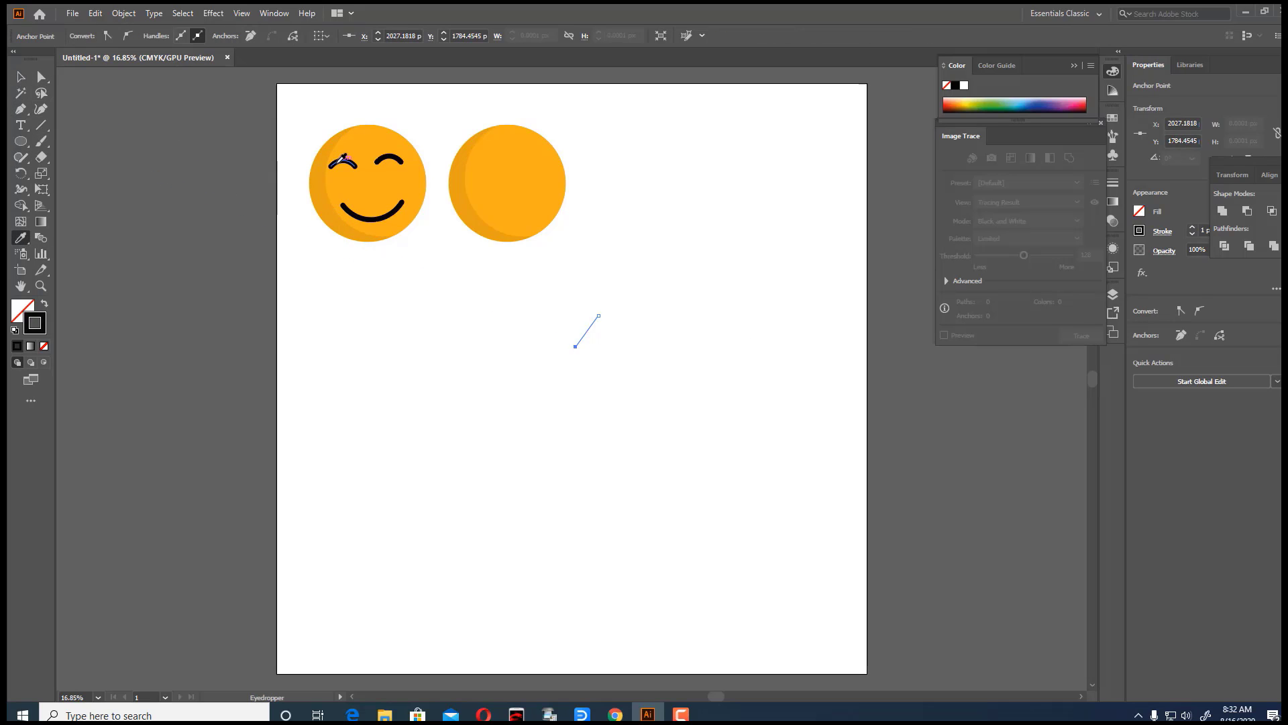
left_click(339, 161)
left_click(21, 77)
left_click(126, 221)
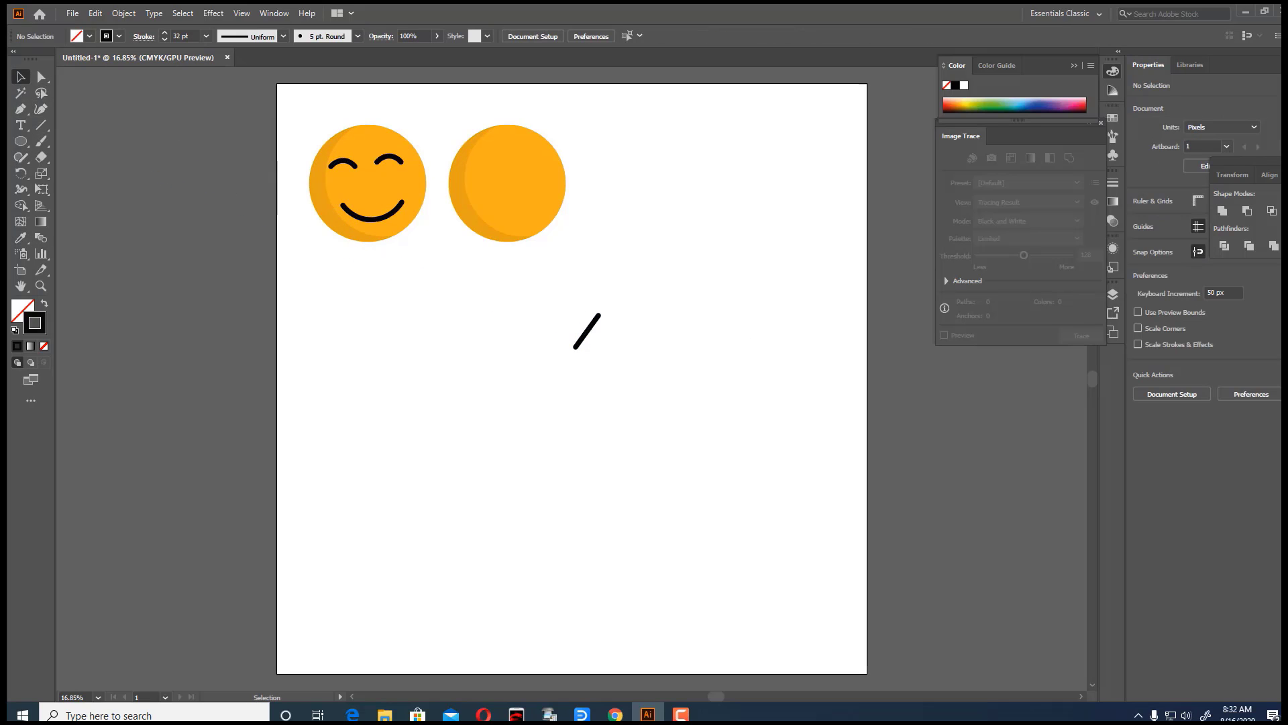
Step: Duplicate the diagonal line, turn the copy across the original to form an X, and group both lines
left_click(589, 330)
mouse_move(589, 331)
left_mouse_down()
mouse_move(578, 323)
mouse_move(600, 342)
left_mouse_up()
left_click(608, 340)
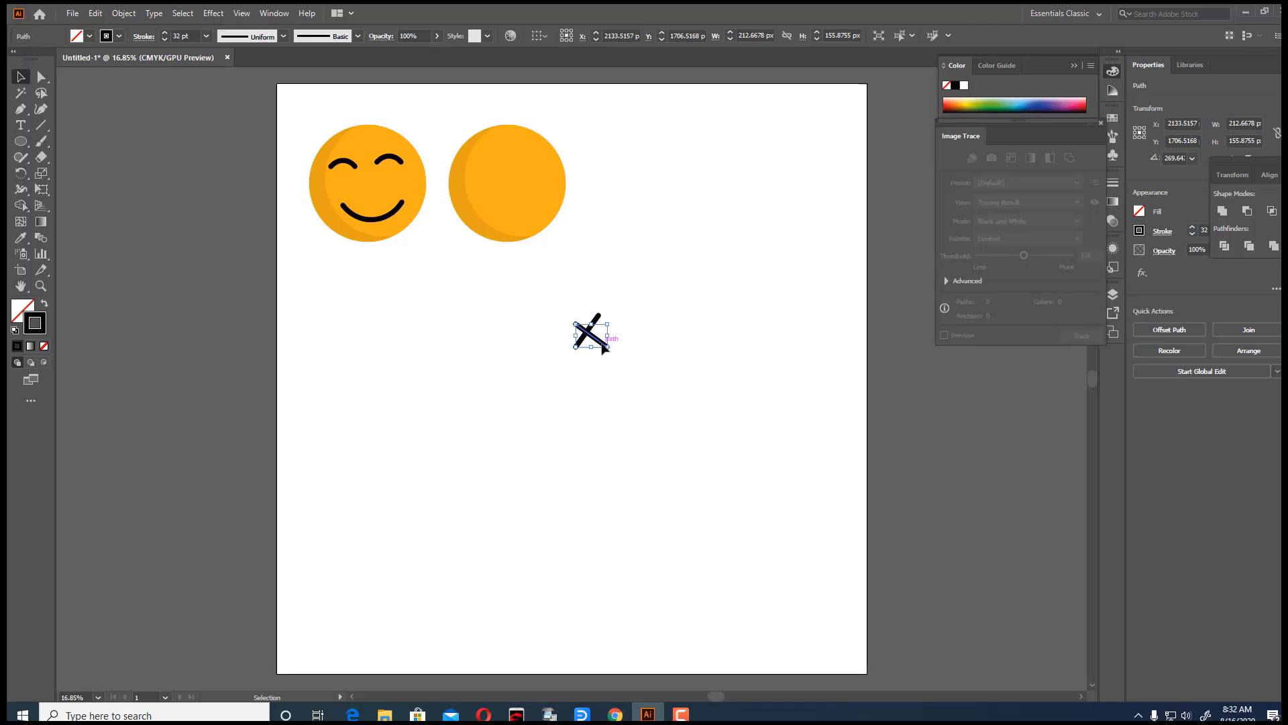
left_click(552, 295)
left_click_drag(552, 294, 688, 369)
key("ctrl+g")
Step: Expand the fill and stroke of the X and place copies of it as the two eyes of the second face
left_click(123, 13)
left_click(146, 171)
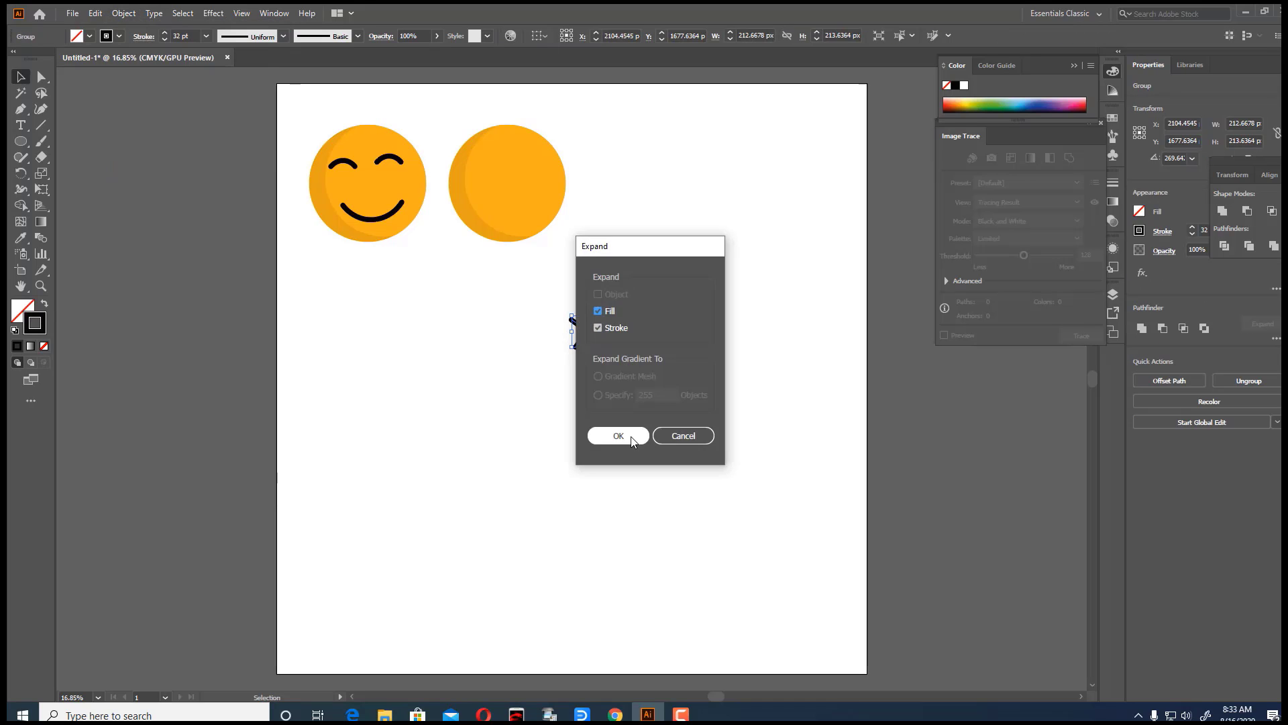
left_click(611, 436)
left_click_drag(586, 331, 530, 173)
left_click(595, 201)
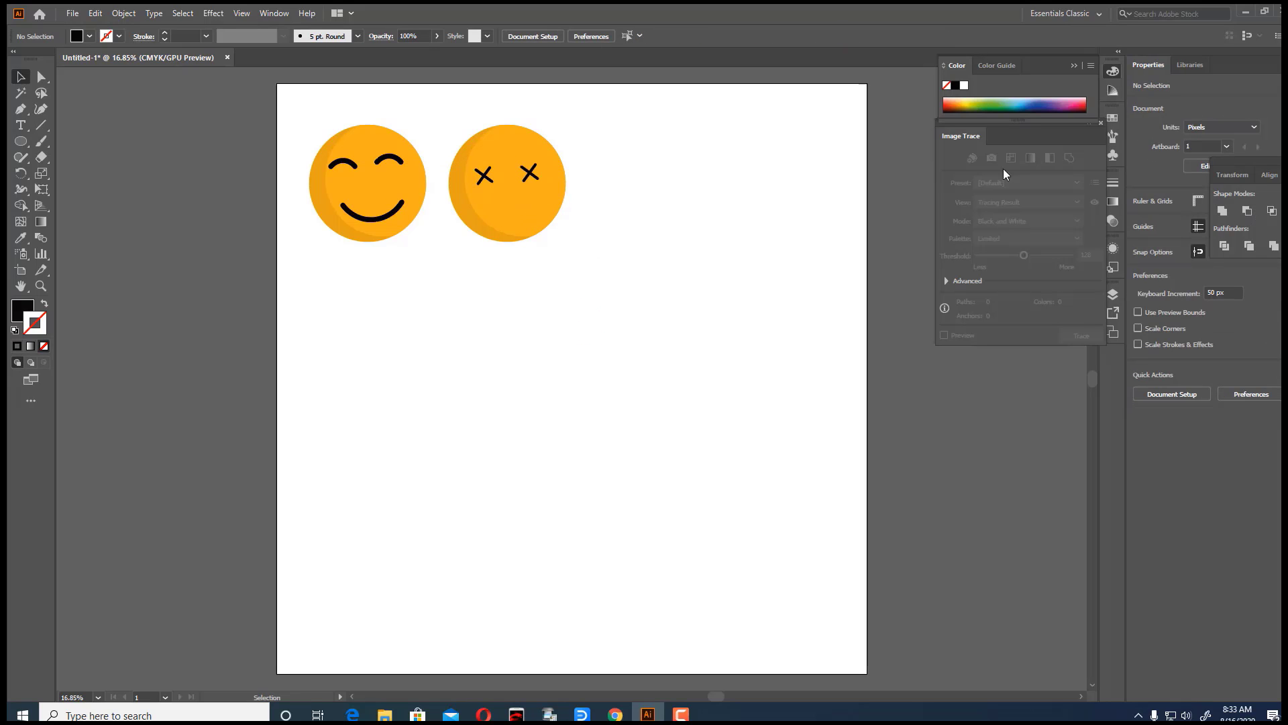
Step: Draw a black upright ellipse as the open mouth in the lower middle of the second face
left_click(21, 141)
left_click(60, 176)
mouse_move(449, 328)
left_mouse_down()
mouse_move(485, 364)
mouse_move(512, 210)
mouse_move(523, 210)
left_mouse_up()
key("v")
left_click(644, 266)
Step: Group the second face's base shapes and place a duplicate of them to the right as the third face
left_click(470, 156)
key("ctrl+g")
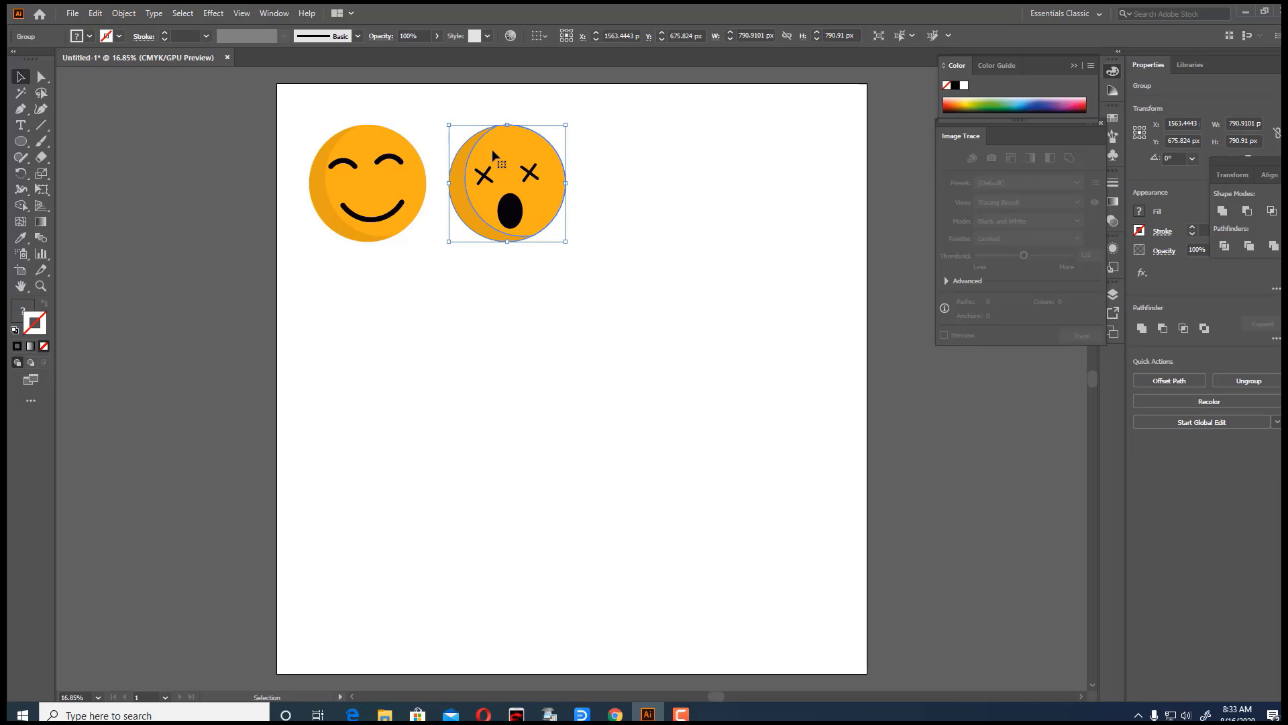
left_click_drag(492, 151, 672, 151)
left_click(785, 347)
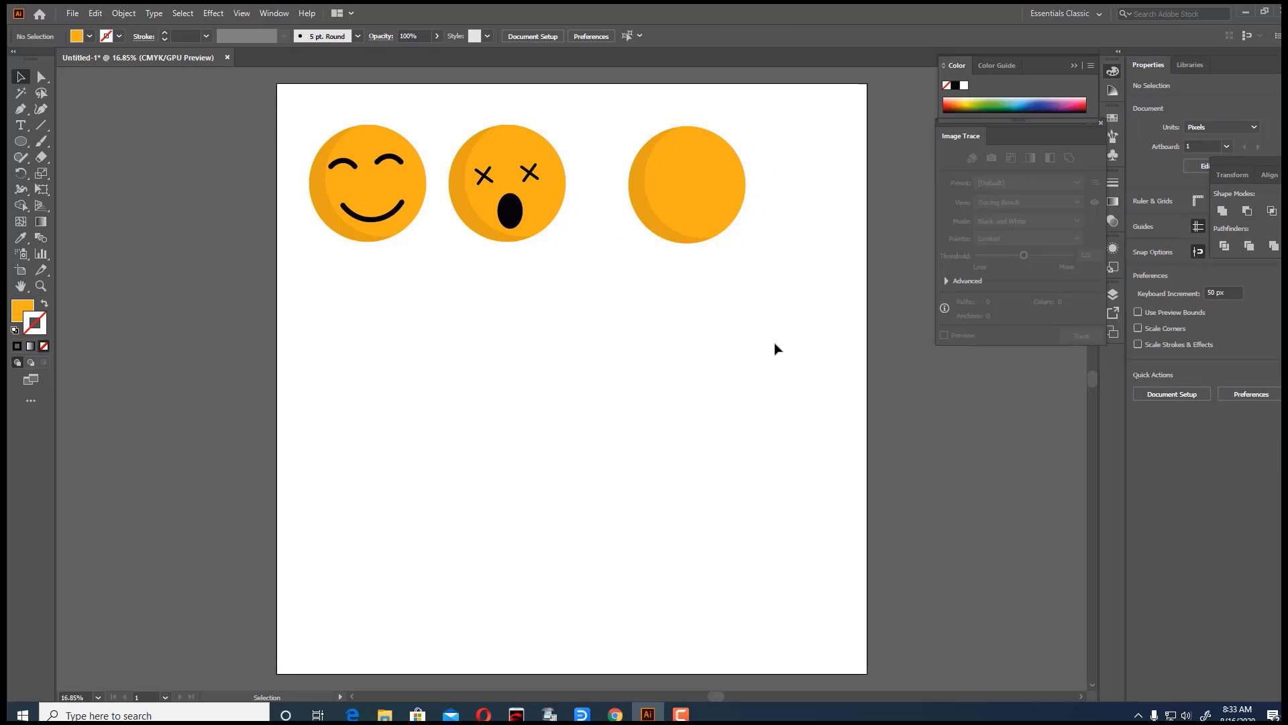
key("l")
left_click_drag(449, 302, 483, 372)
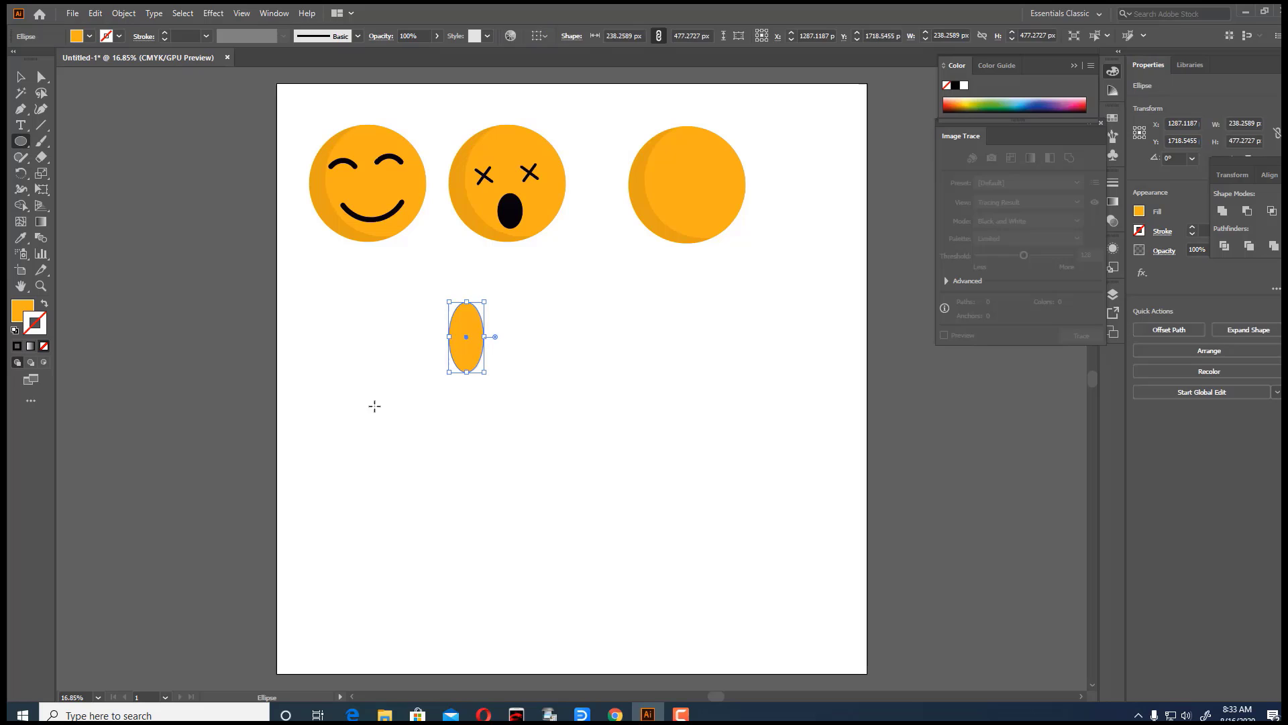
key("ctrl+z")
Step: Draw an upright rounded rectangle about 264 by 473 px below the second face and fill it with black, 000000
left_click_drag(27, 143, 55, 155)
left_click_drag(497, 303, 536, 375)
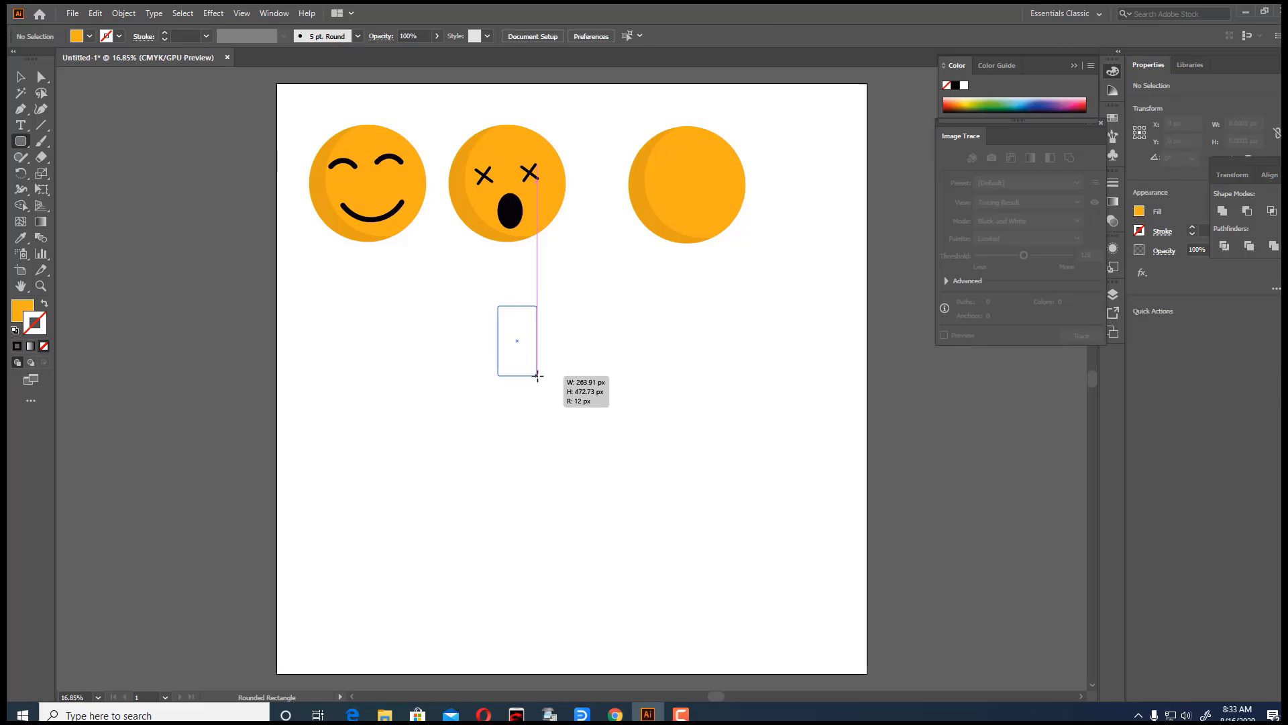
double_click(23, 309)
type("000000")
left_click(791, 274)
Step: Fully round the black rectangle's corners into a capsule and position it below the third face
left_click(42, 78)
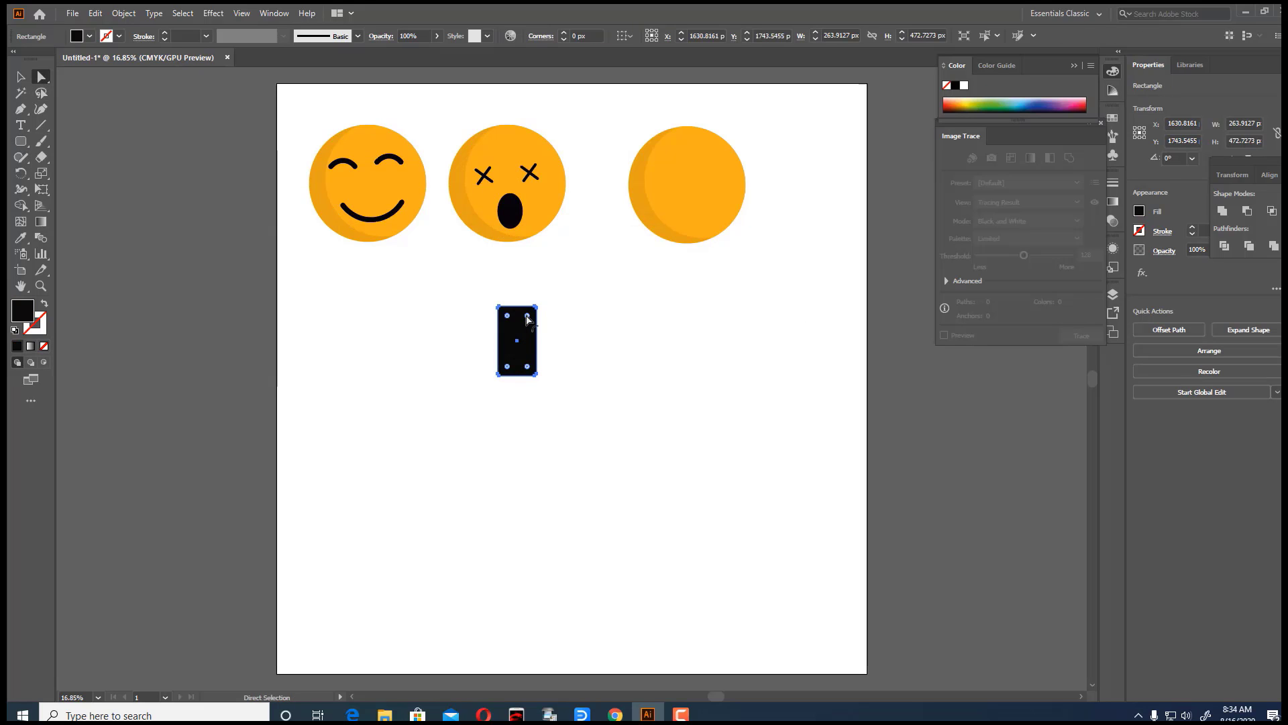
left_click_drag(527, 315, 714, 184)
left_click(22, 78)
left_click(436, 295)
left_click_drag(711, 211, 709, 203)
left_click(755, 290)
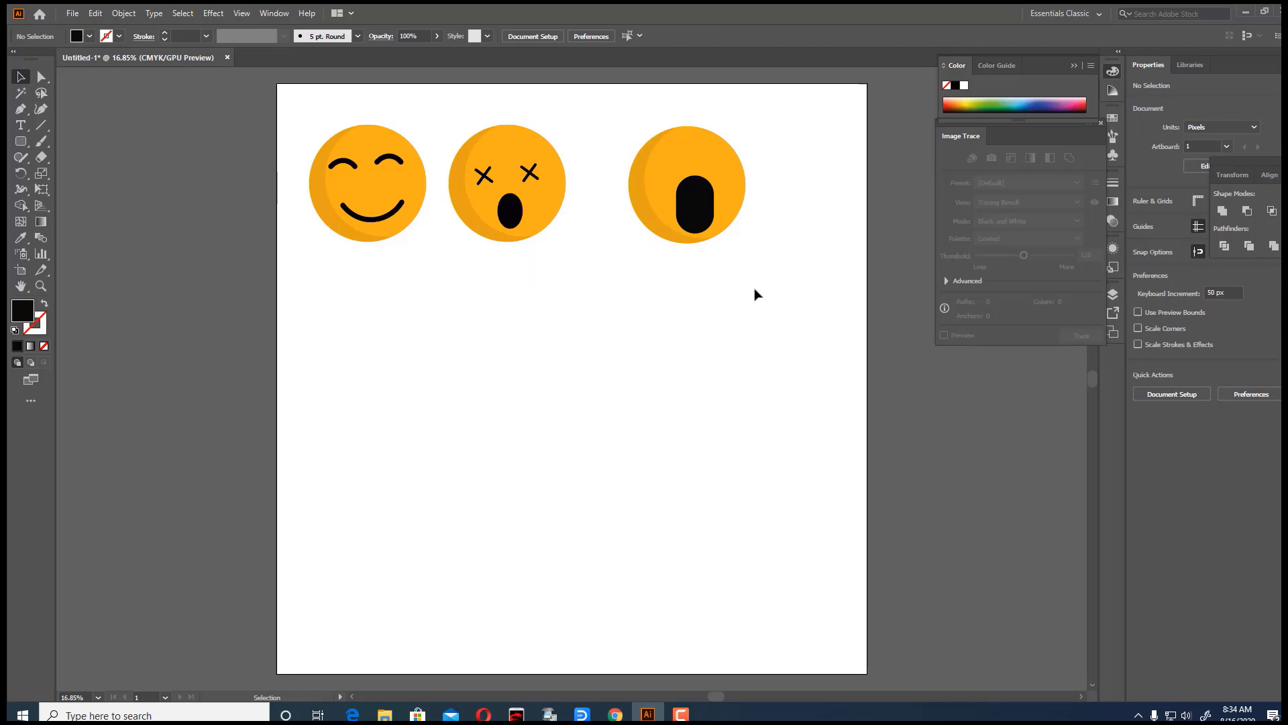
left_click_drag(771, 422, 771, 422)
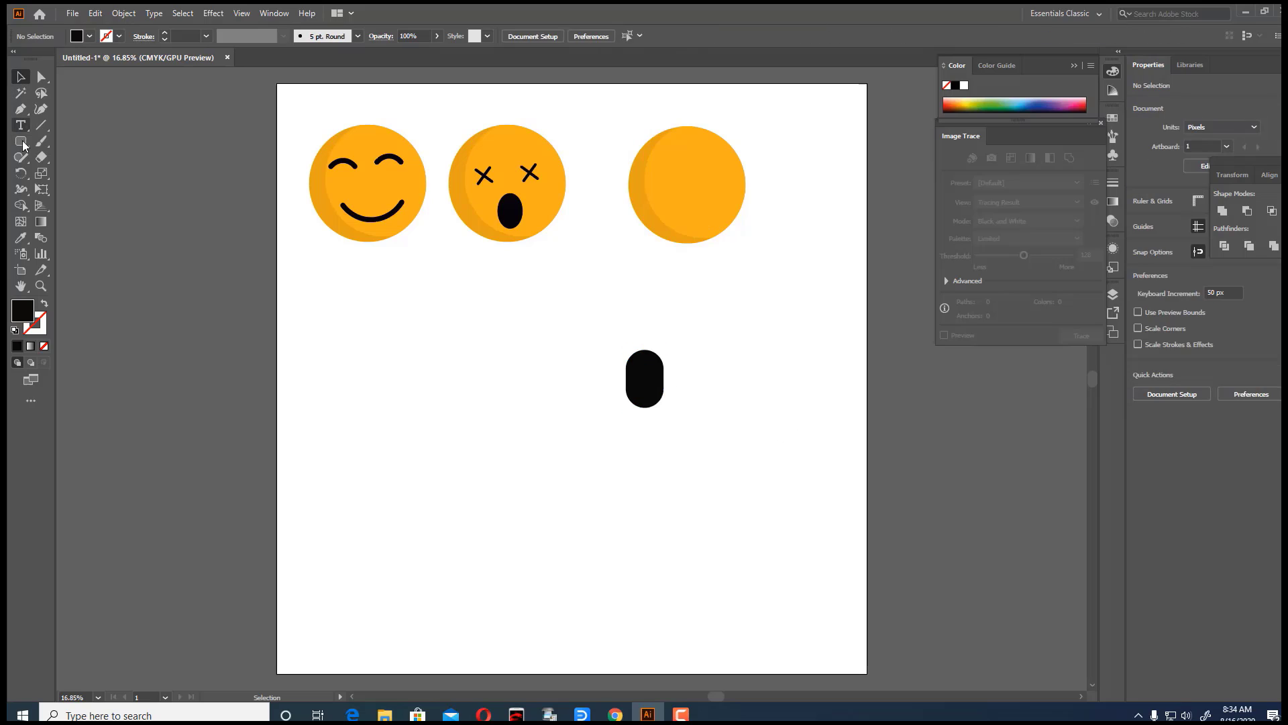
Step: Duplicate the black capsule offset vertically so the two overlap, and fill the upper capsule with coral orange
left_click_drag(656, 380, 672, 434)
double_click(22, 310)
left_click(589, 283)
left_click(789, 286)
Step: Remove the part of the coral capsule outside the black capsule with the Shape Builder, keeping only the overlap
key("shift+m")
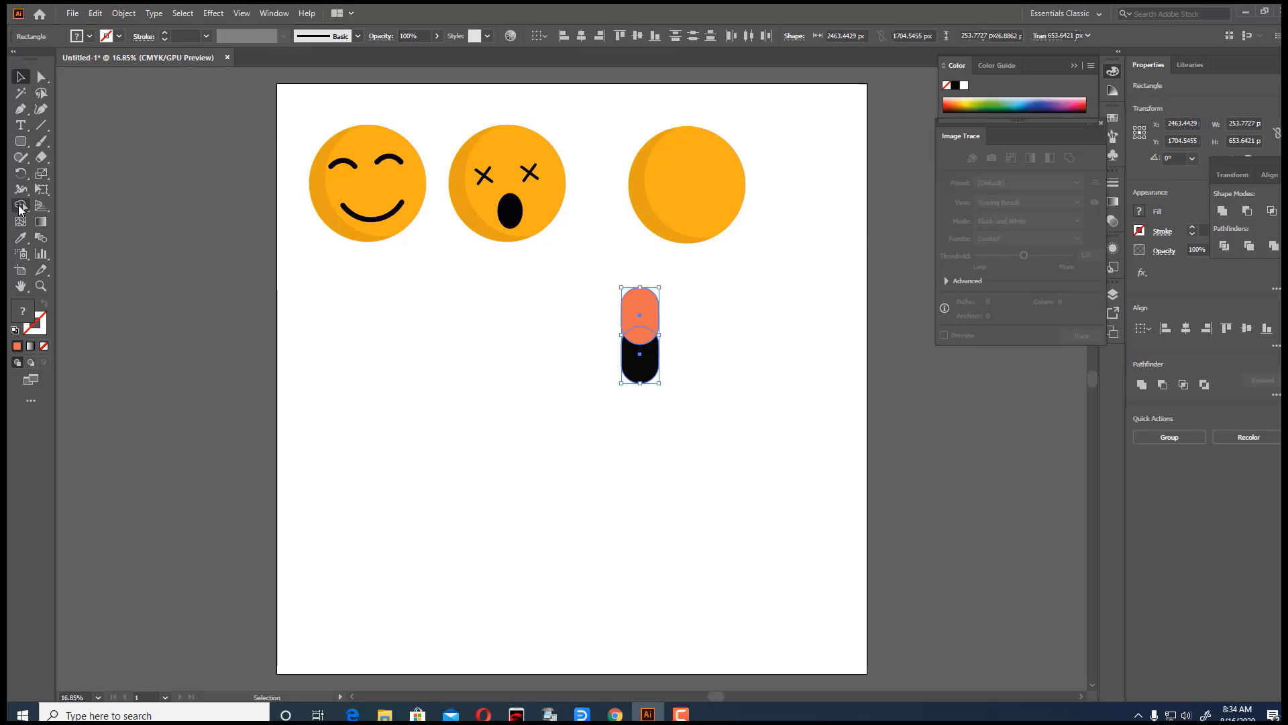
left_click(644, 308, "alt")
left_click(21, 78)
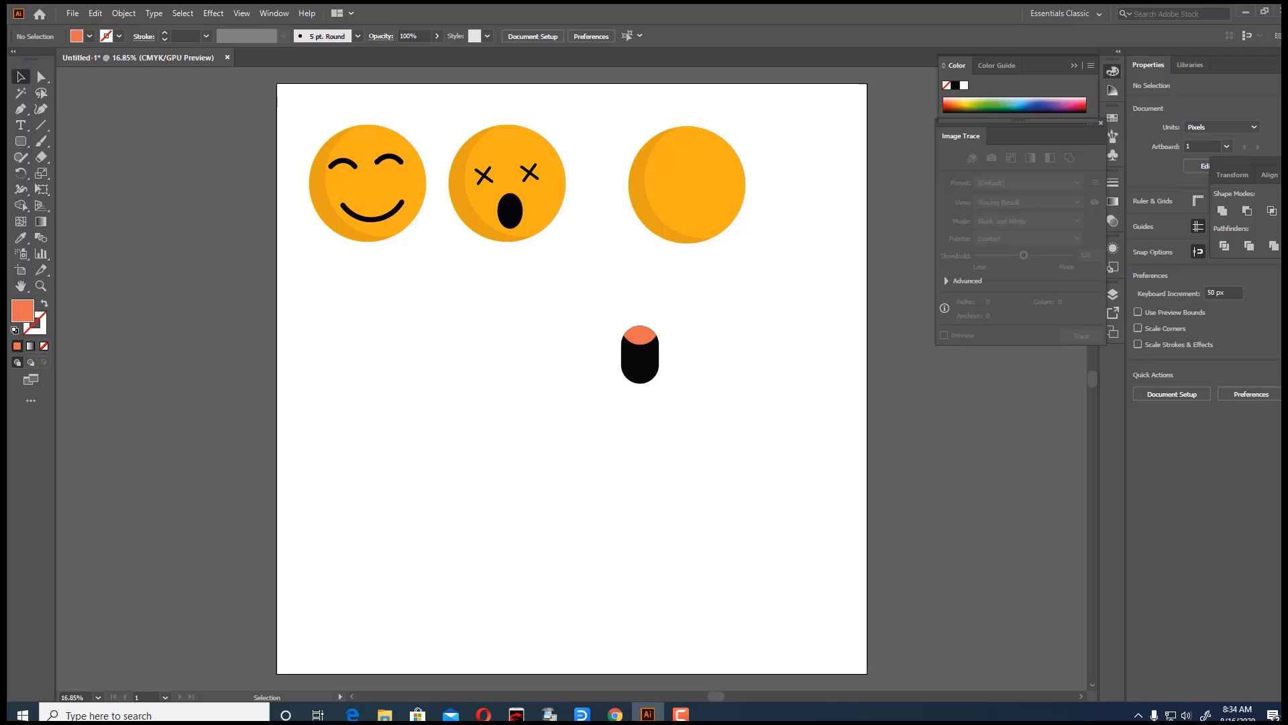
Step: Draw a small upright rectangle beside the artboard, left of the faces, and fill it with white as a tooth
left_click(21, 140)
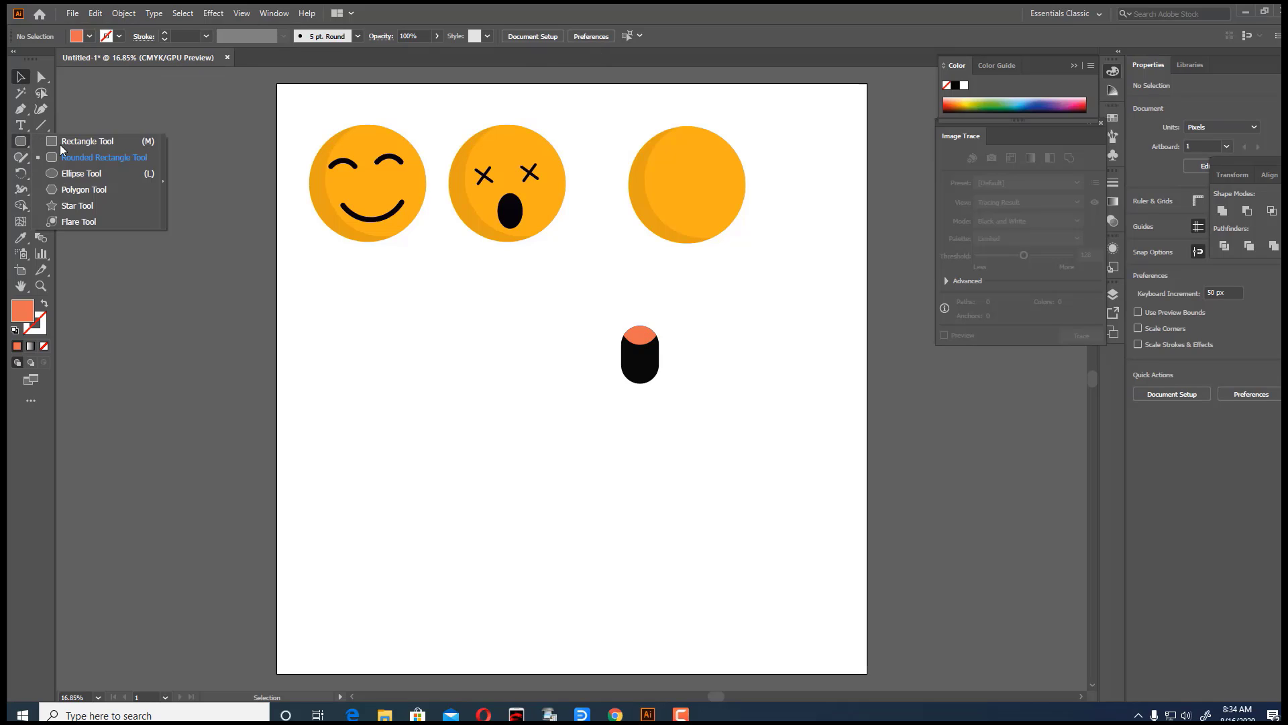
left_click(57, 143)
mouse_move(396, 313)
left_mouse_down()
mouse_move(420, 348)
mouse_move(253, 340)
mouse_move(177, 352)
left_mouse_up()
key("v")
key("i")
left_click(496, 408)
key("v")
left_click(209, 252)
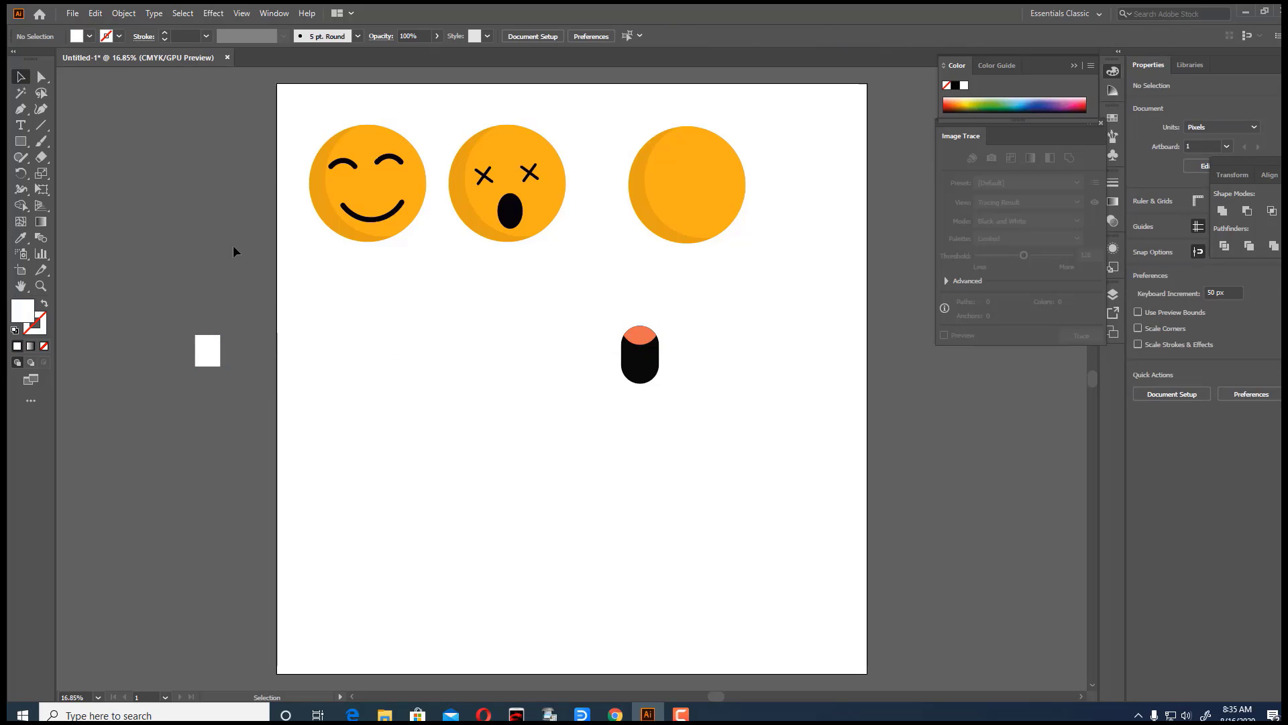
Step: Round the two upper corners of the white tooth rectangle into an arch, keeping its lower corners square
key("a")
left_click(210, 351)
left_click(244, 342)
left_click_drag(244, 342, 190, 328)
left_click_drag(202, 341, 546, 394)
Step: Place the white tooth over the upper part of the black mouth and reduce its height to about 97 px
key("v")
left_click(228, 355)
left_click_drag(544, 401, 636, 356)
key("ctrl+plus")
key("ctrl+plus")
key("ctrl+plus")
key("ctrl+plus")
key("ctrl+plus")
key("ctrl+plus")
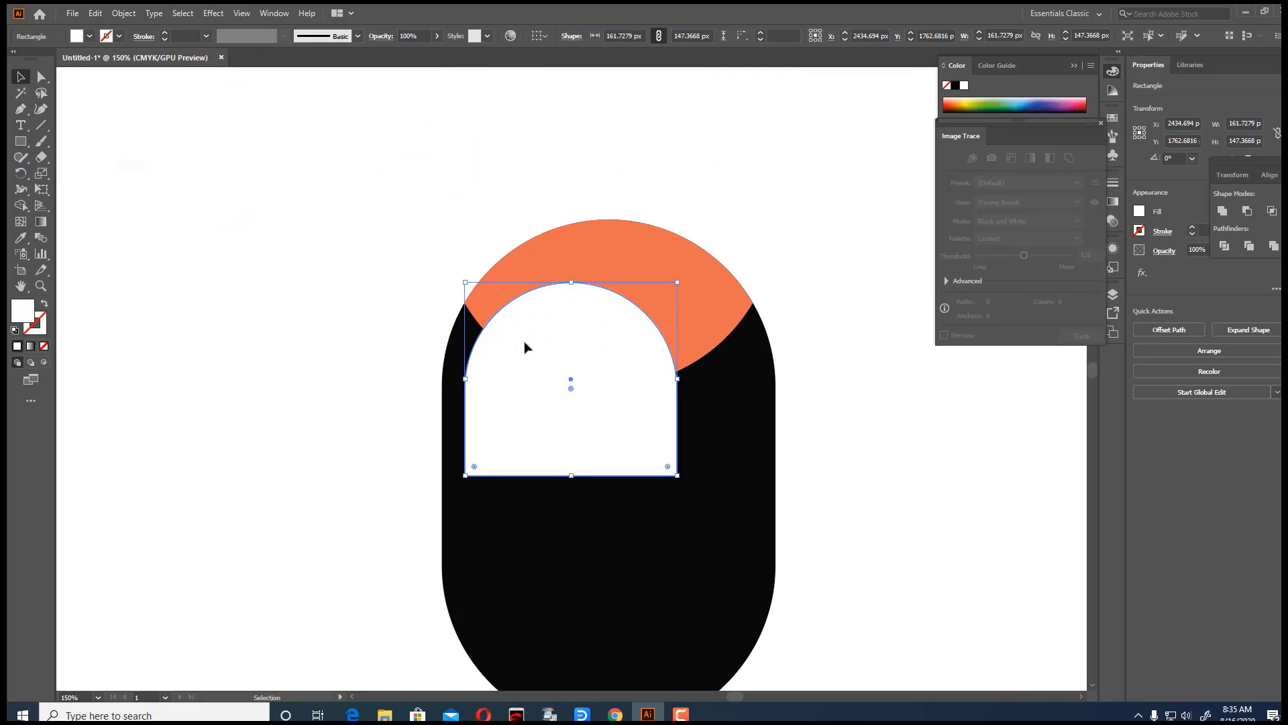
left_click_drag(571, 282, 604, 290)
left_click_drag(667, 475, 519, 353)
Step: Shift the tooth's lower-left anchor points inward to taper its base, making the tooth about 136 px wide
left_click(41, 77)
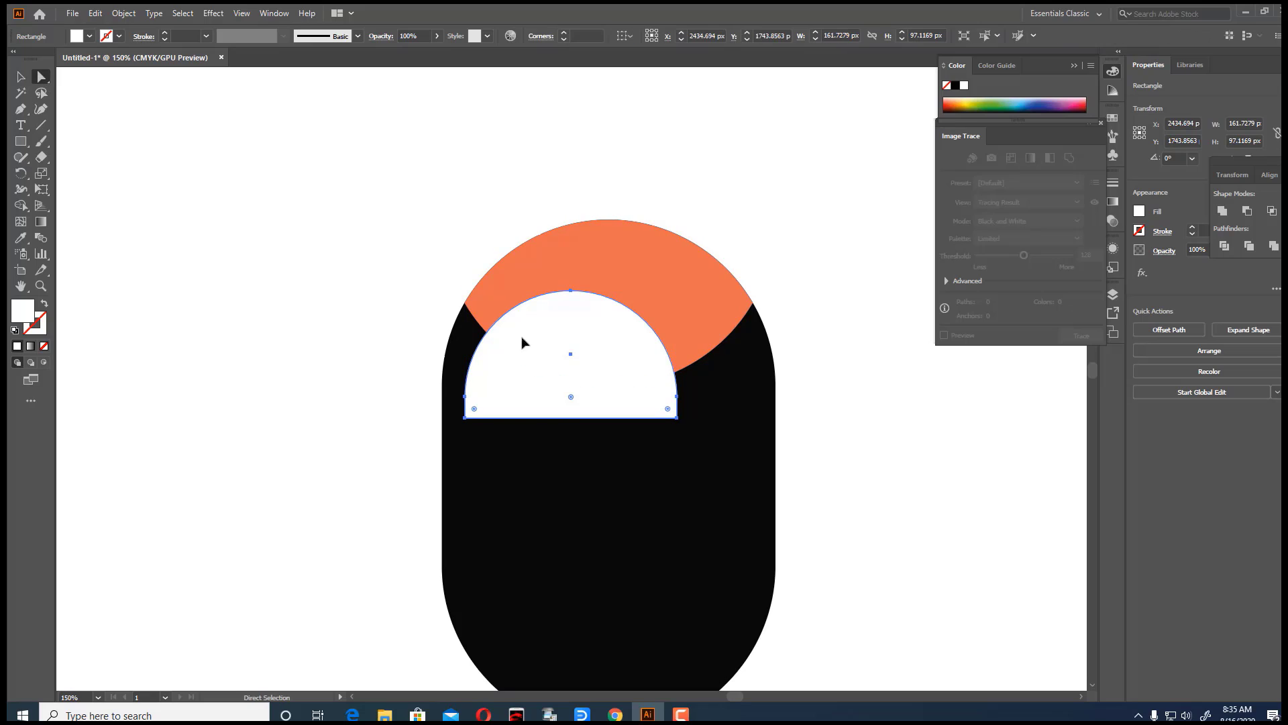
left_click(404, 346)
left_click(465, 407)
key("shift+Right")
key("shift+Right")
key("shift+Right")
key("shift+Right")
key("shift+Right")
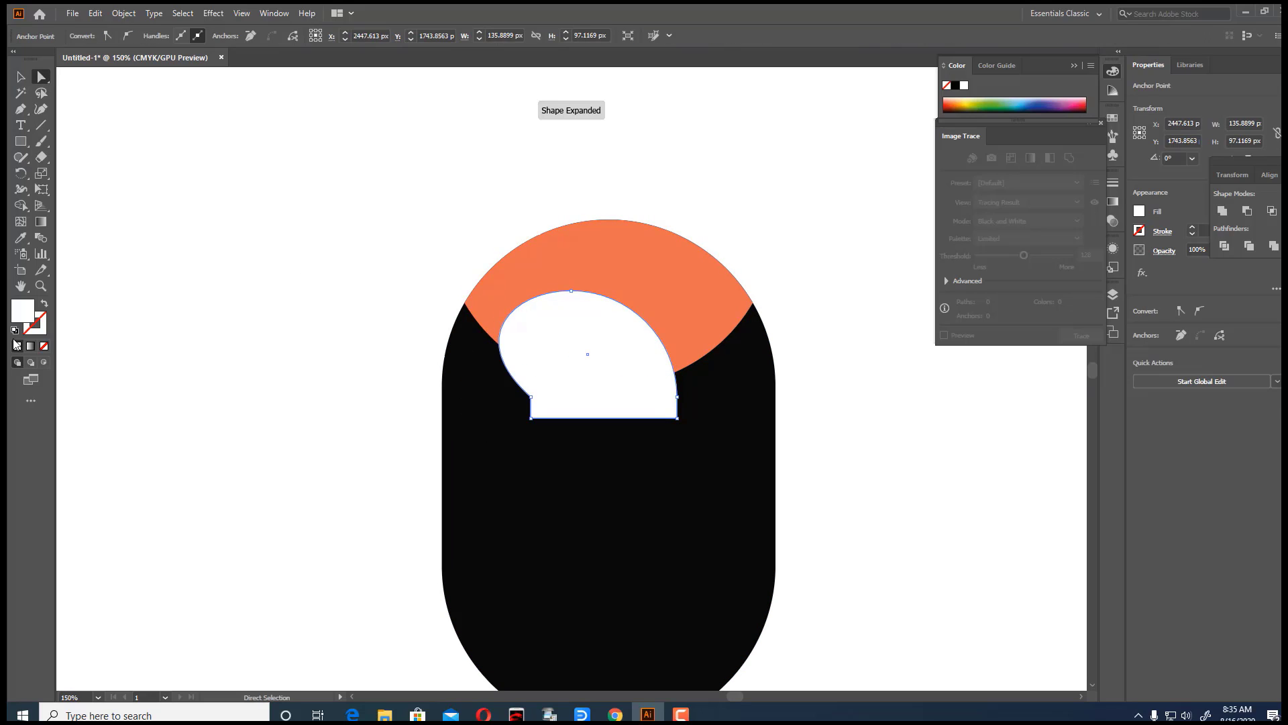
Step: Place a duplicate of the tapered tooth to its right, overlapping it inside the mouth
left_click(21, 77)
left_click(288, 214)
left_click_drag(600, 383, 664, 351)
left_click_drag(632, 362, 550, 363)
Step: Narrow the right tooth to about 121 px and fit it close to the mouth's right edge
left_click(814, 365)
key("ctrl+a")
left_click(903, 616)
left_click(650, 350)
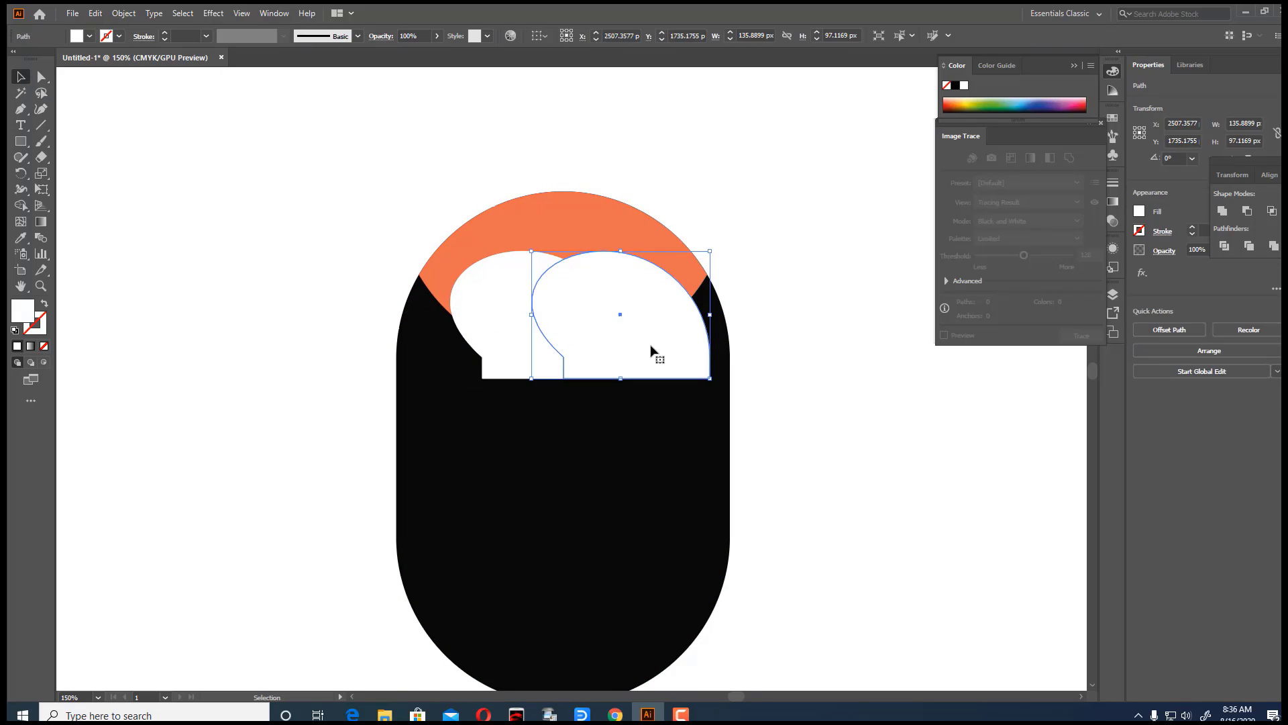
left_click(604, 339)
left_click(654, 328)
left_click_drag(650, 322, 719, 321)
key("ctrl+shift+a")
left_click(671, 312)
key("ctrl+shift+a")
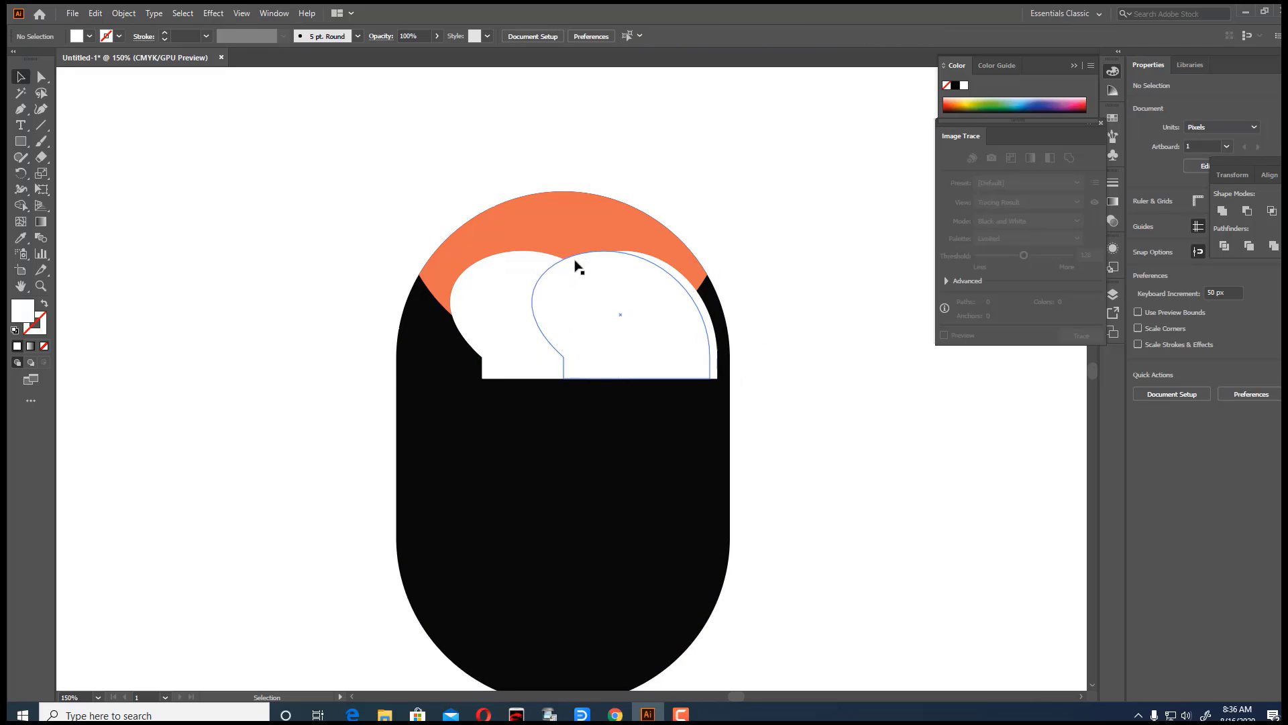
Step: Fill the left tooth with a very light grey to set it apart from the white tooth
left_click(523, 273)
double_click(22, 310)
double_click(789, 436)
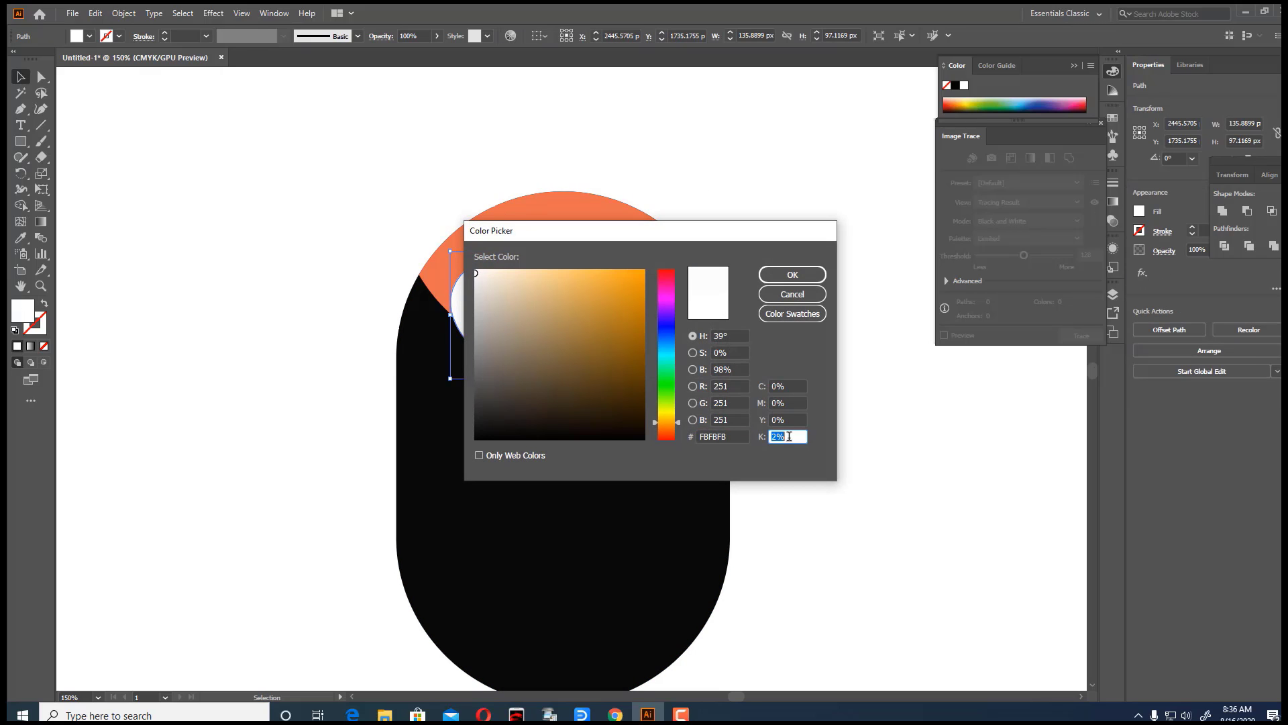
key("Return")
key("ctrl+shift+a")
left_click(636, 286)
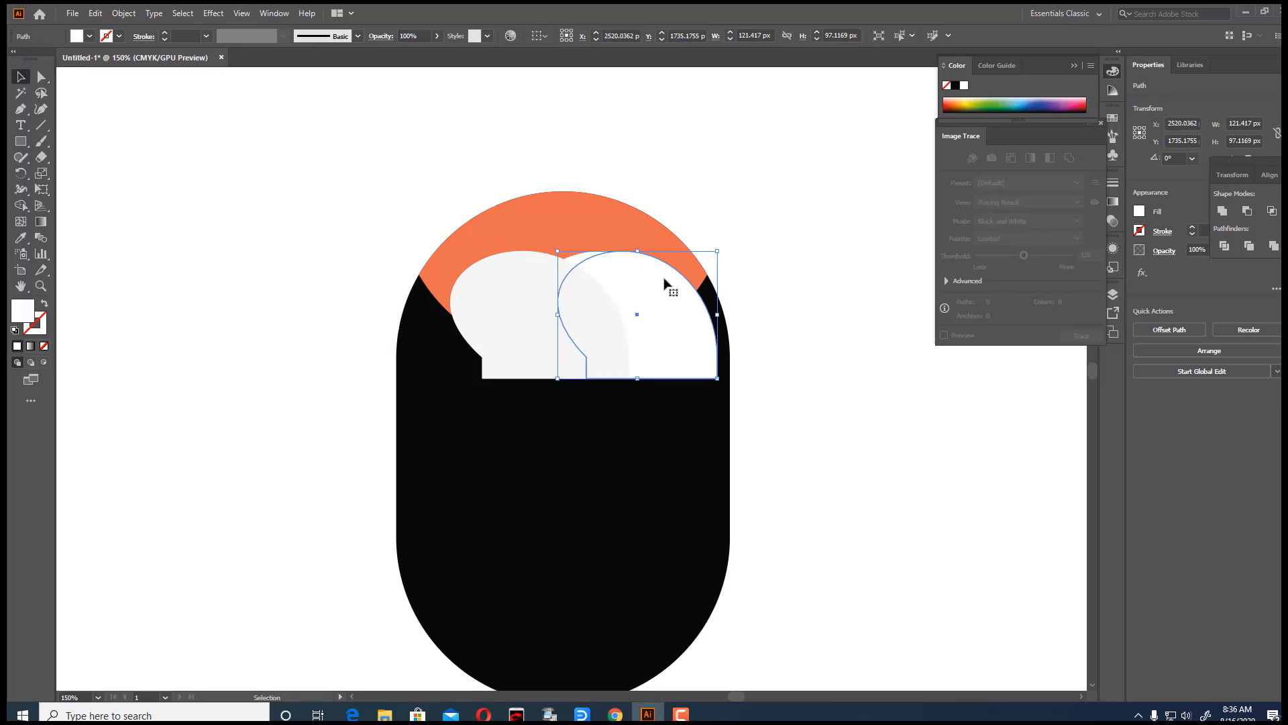
key("ctrl+shift+a")
Step: Group the black mouth, coral lip and teeth, and place the group on the lower middle of the third face
key("ctrl+minus")
key("ctrl+minus")
key("ctrl+minus")
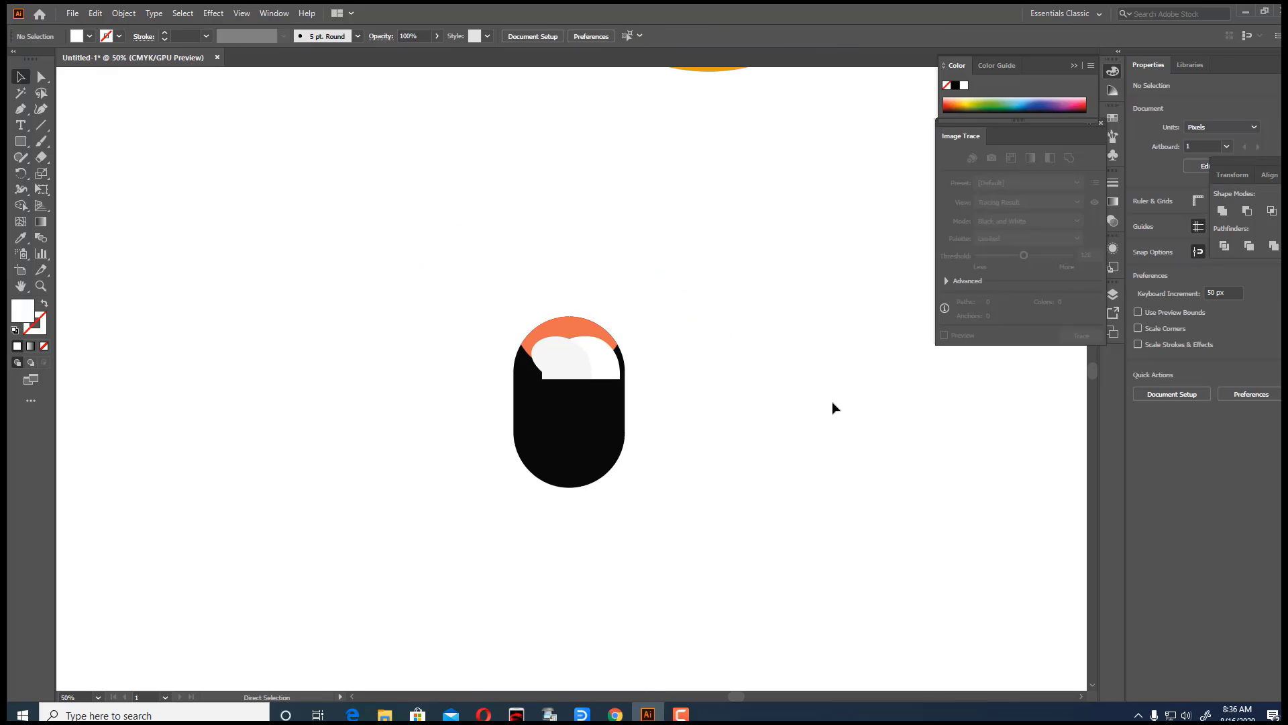
left_click_drag(463, 282, 863, 603)
key("ctrl+g")
key("ctrl+minus")
key("ctrl+minus")
key("ctrl+minus")
left_click_drag(575, 392, 630, 244)
key("ctrl+shift+a")
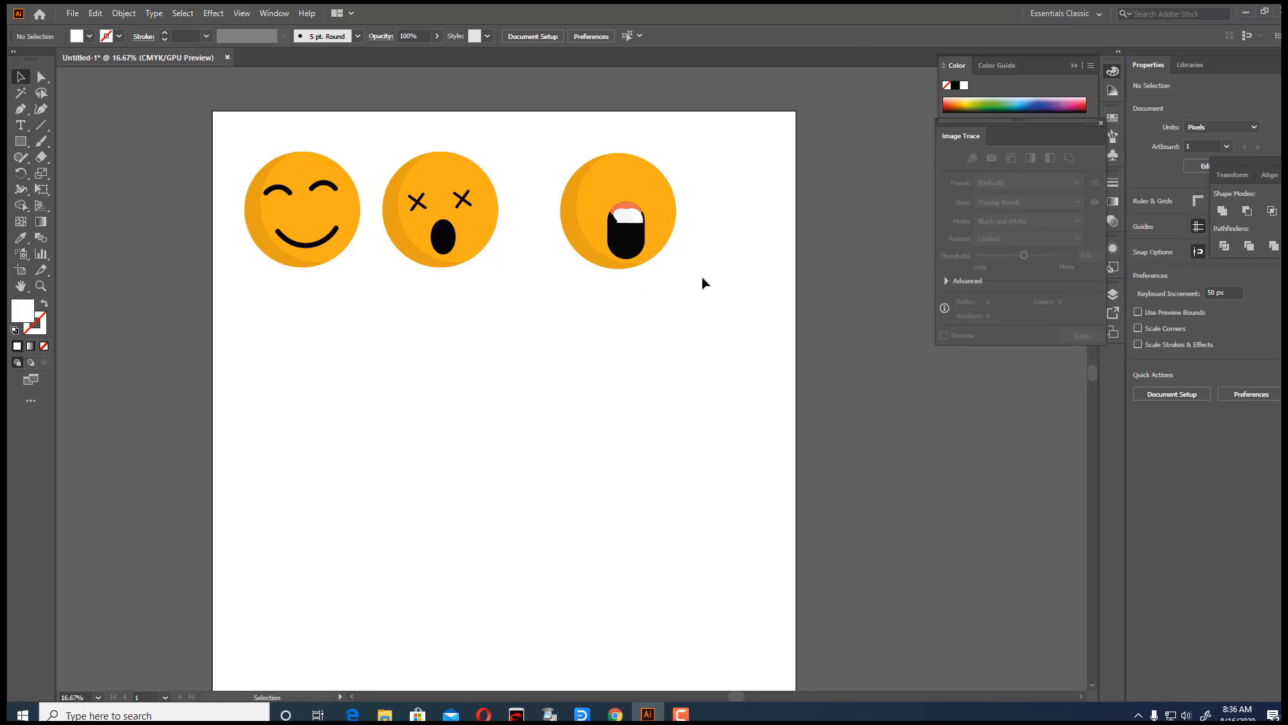
Step: Draw a white horizontal ellipse and place copies of it as the two eyes of the third face
left_click_drag(22, 146, 74, 173)
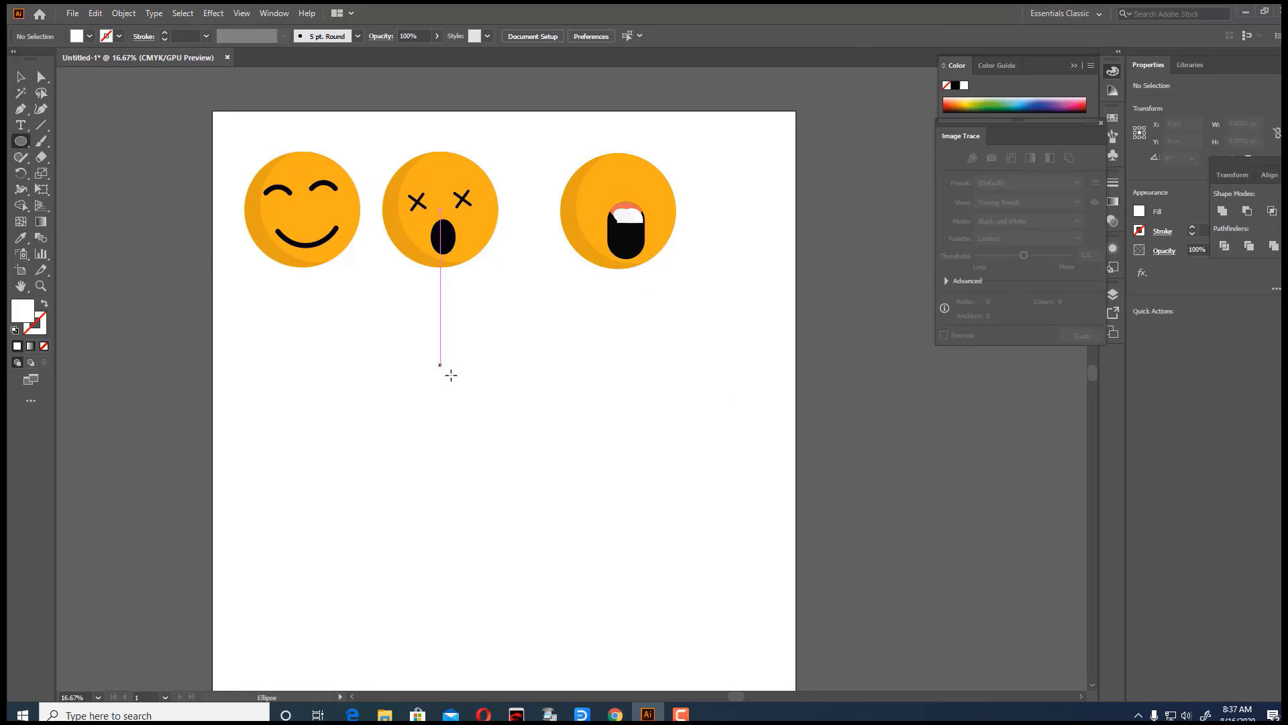
left_click_drag(410, 363, 472, 367)
left_click_drag(467, 343, 661, 187)
key("v")
key("ctrl+shift+a")
key("ctrl+z")
left_click(523, 155)
left_click(621, 191)
key("Up")
key("ctrl+shift+a")
Step: Add a black circle about 83 px wide as a pupil on the right side of each white eye
double_click(23, 310)
left_click(636, 434)
left_click(780, 275)
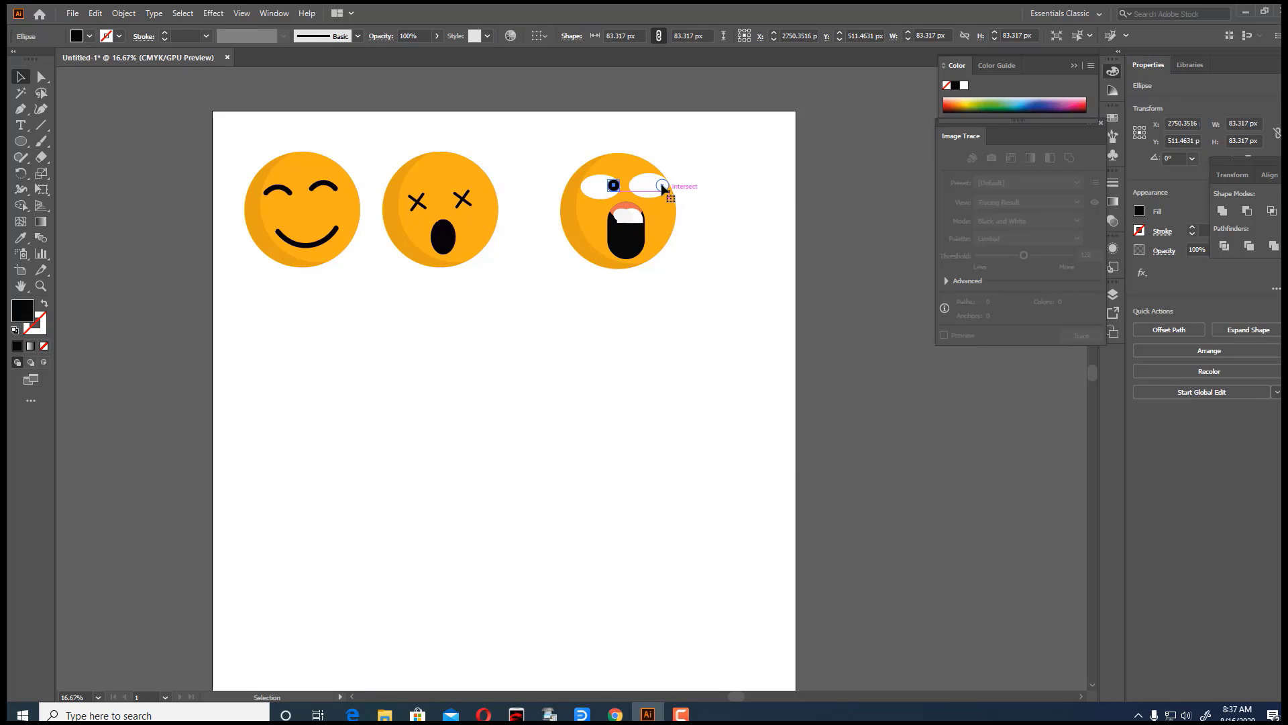
key("ctrl+shift+a")
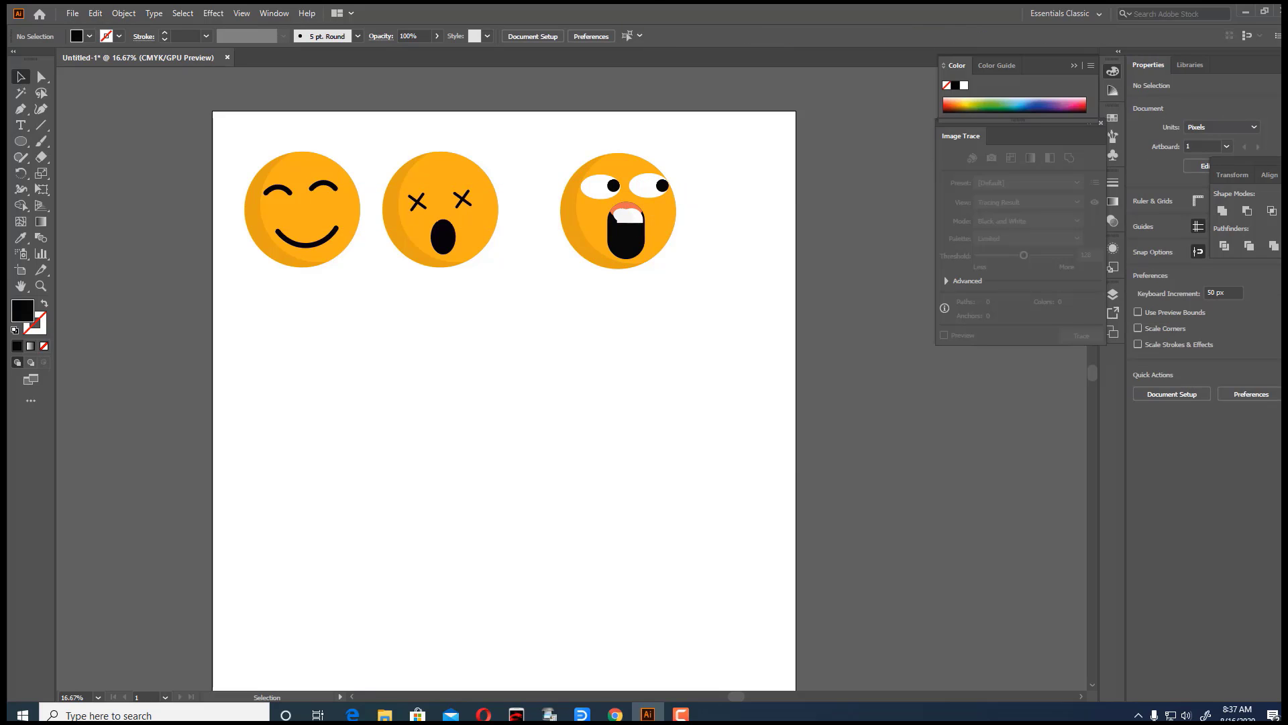
Step: Set the Paintbrush's stroke colour to pink
left_click(41, 141)
double_click(35, 323)
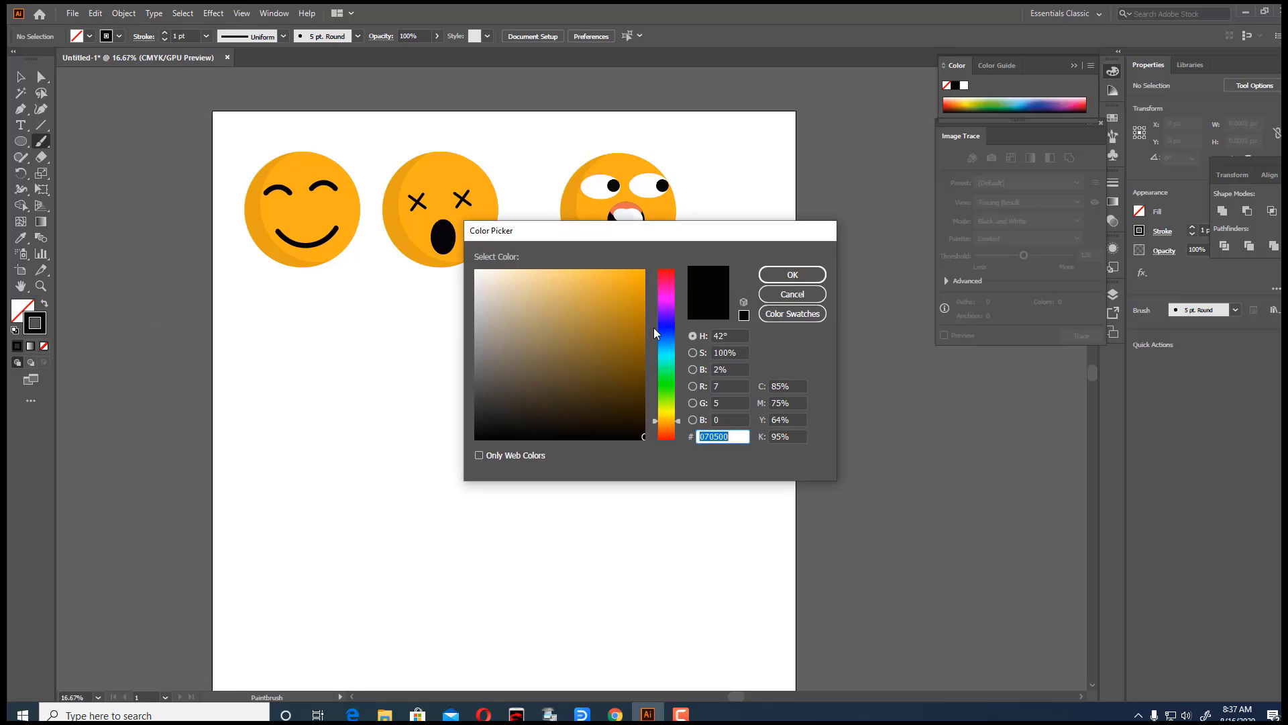
left_click(666, 283)
left_click(565, 272)
left_click(793, 274)
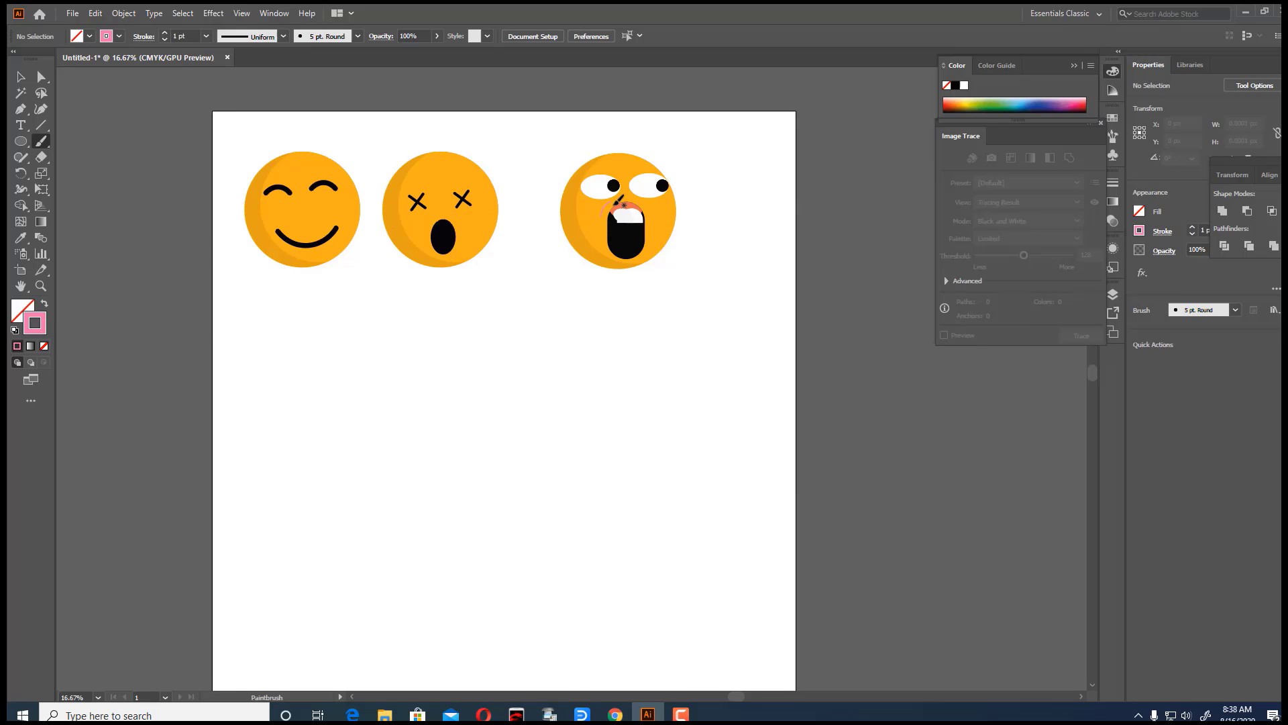
Step: Add a short curved pink brush stroke left of the third face's mouth, set it to 8 pt and shrink it slightly
left_click(21, 77)
left_click(602, 207)
left_click(164, 33)
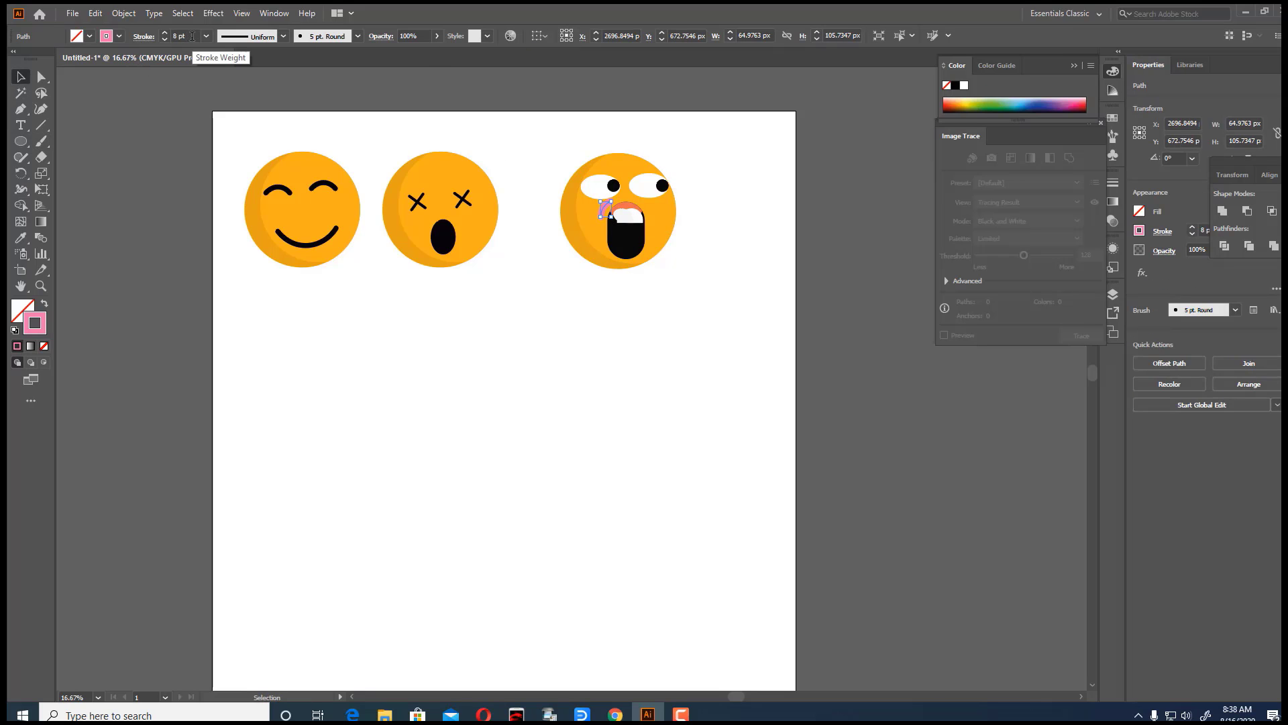
left_click_drag(611, 206, 610, 202)
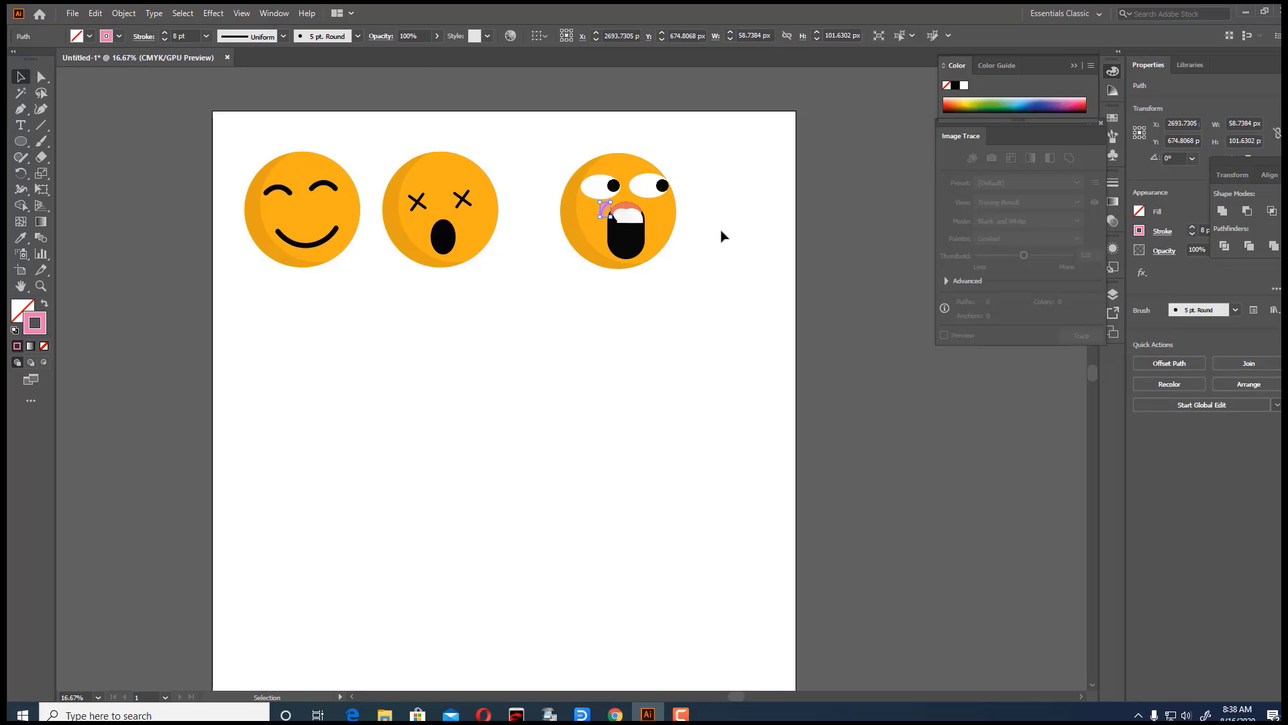
key("ctrl+plus")
key("ctrl+plus")
key("ctrl+plus")
key("ctrl+plus")
left_click(927, 480)
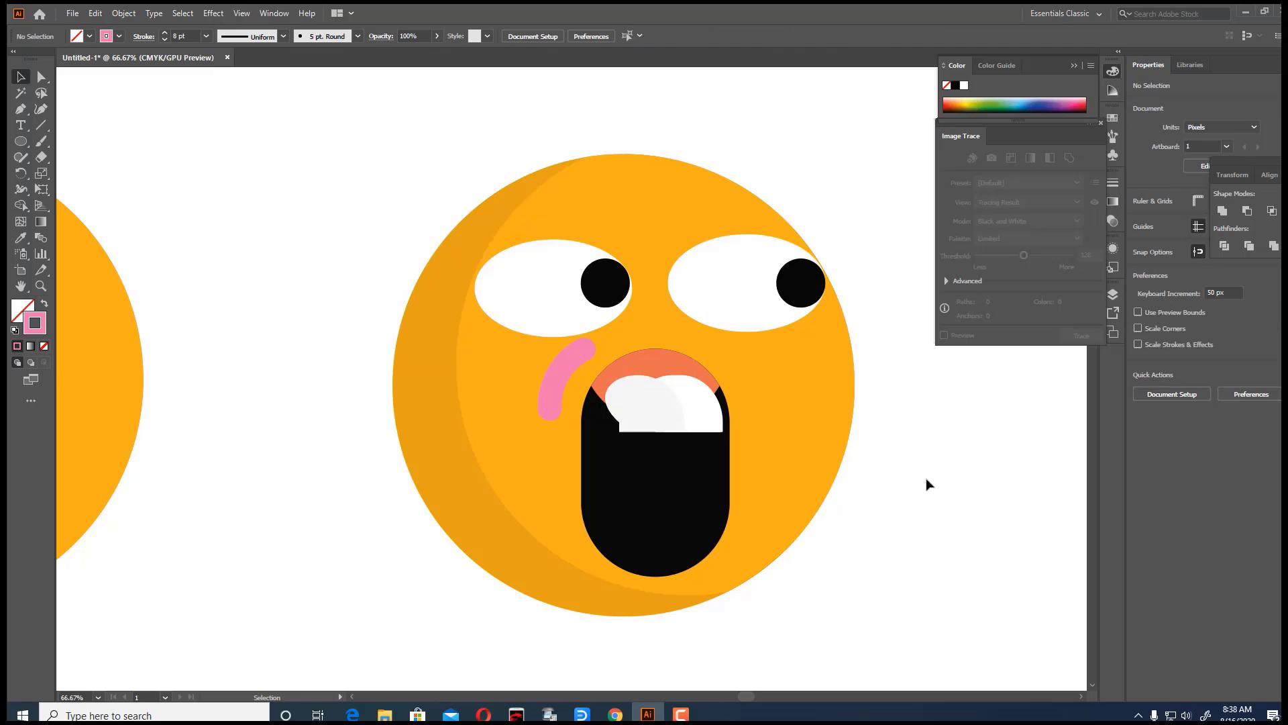
Step: Group all parts of the third face
key("ctrl+minus")
key("ctrl+minus")
key("ctrl+minus")
key("ctrl+minus")
left_click_drag(500, 295, 716, 457)
key("ctrl+g")
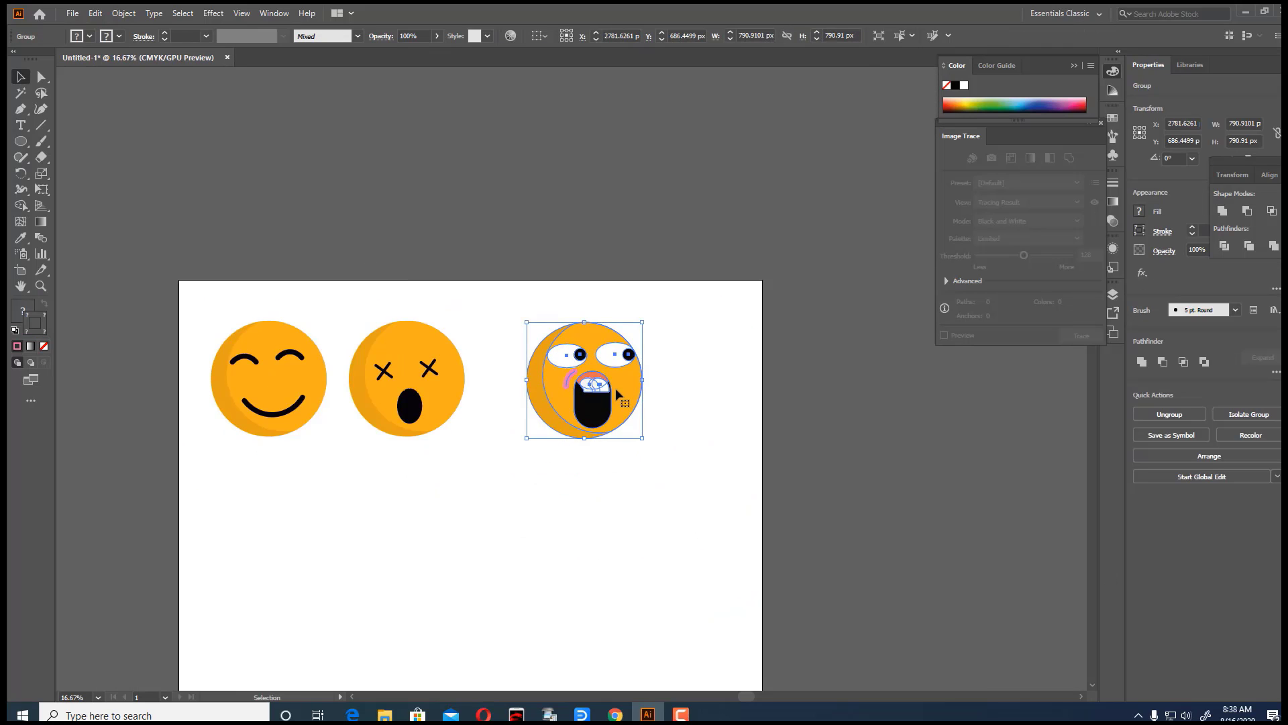
Step: Reposition the three faces horizontally to spread them across the upper row of the artboard
left_click_drag(616, 390, 673, 390)
left_click(444, 429)
left_click_drag(444, 429, 478, 388)
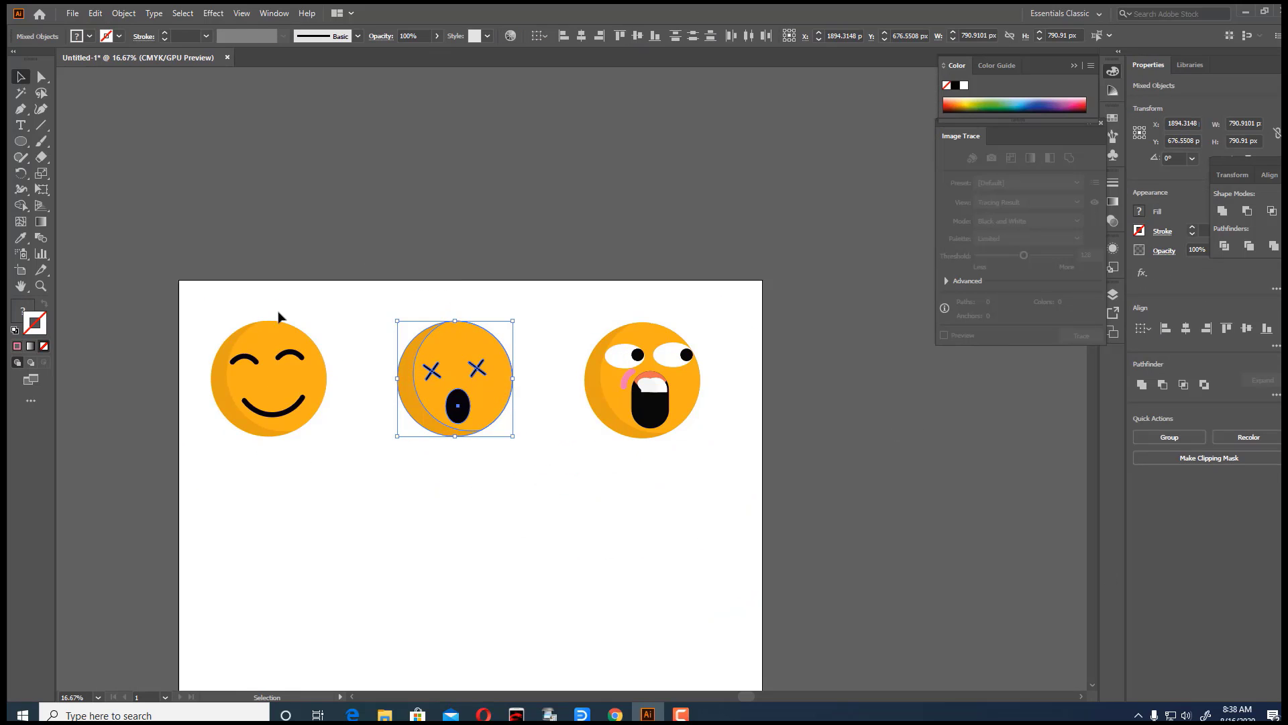
left_click_drag(373, 302, 549, 480)
left_click_drag(508, 375, 523, 375)
left_click_drag(196, 304, 331, 367)
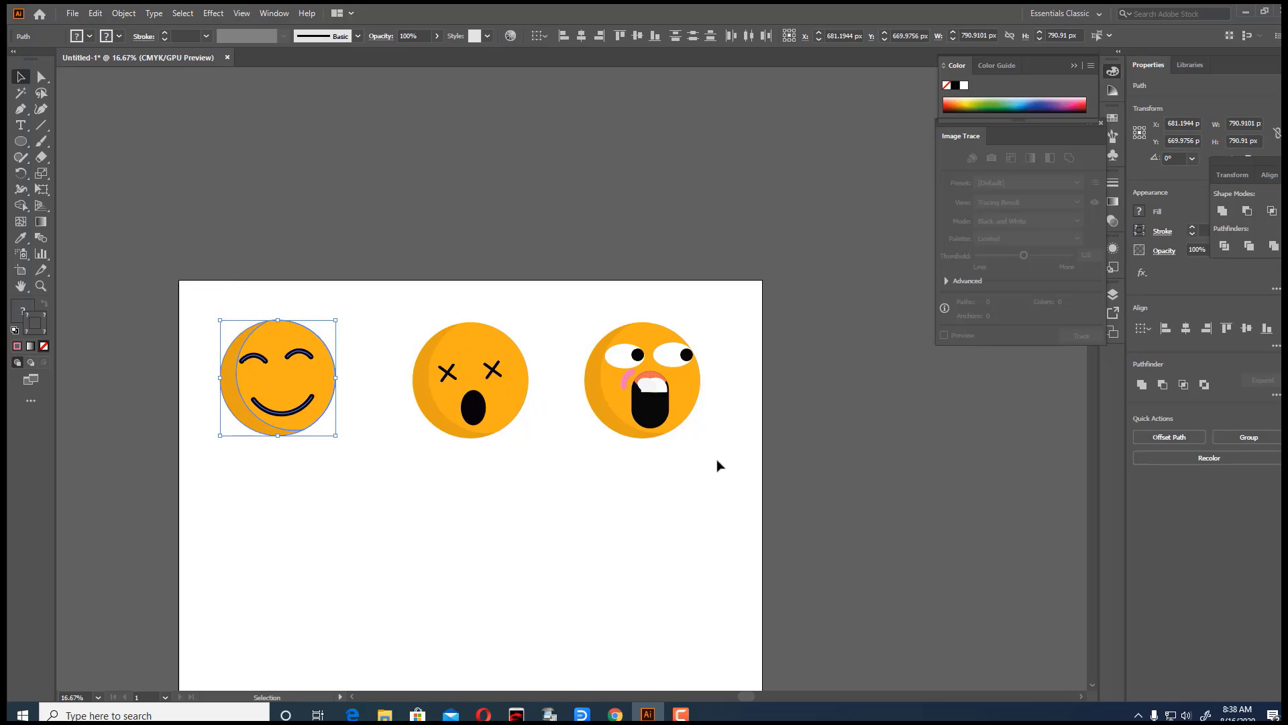
left_click(717, 465)
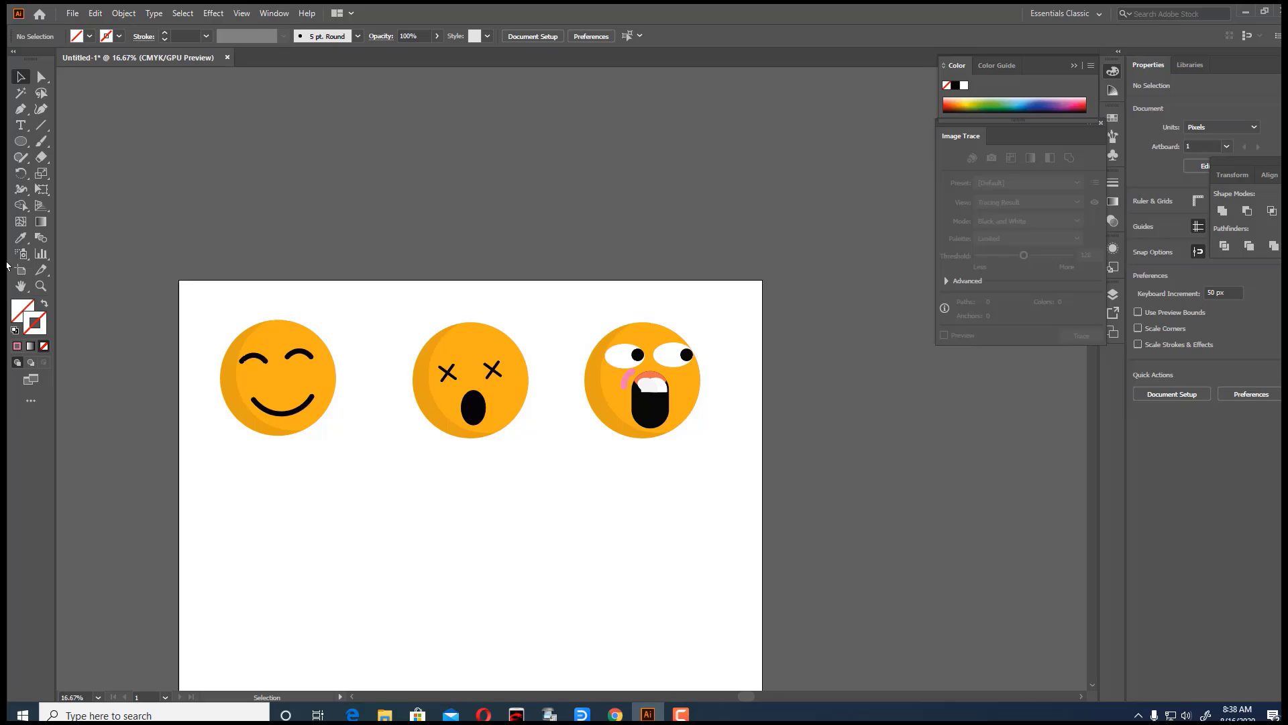
Step: Duplicate the smiling face with both eyes and its mouth directly below the original as the fourth face
left_click(288, 376)
left_click_drag(287, 376, 289, 560)
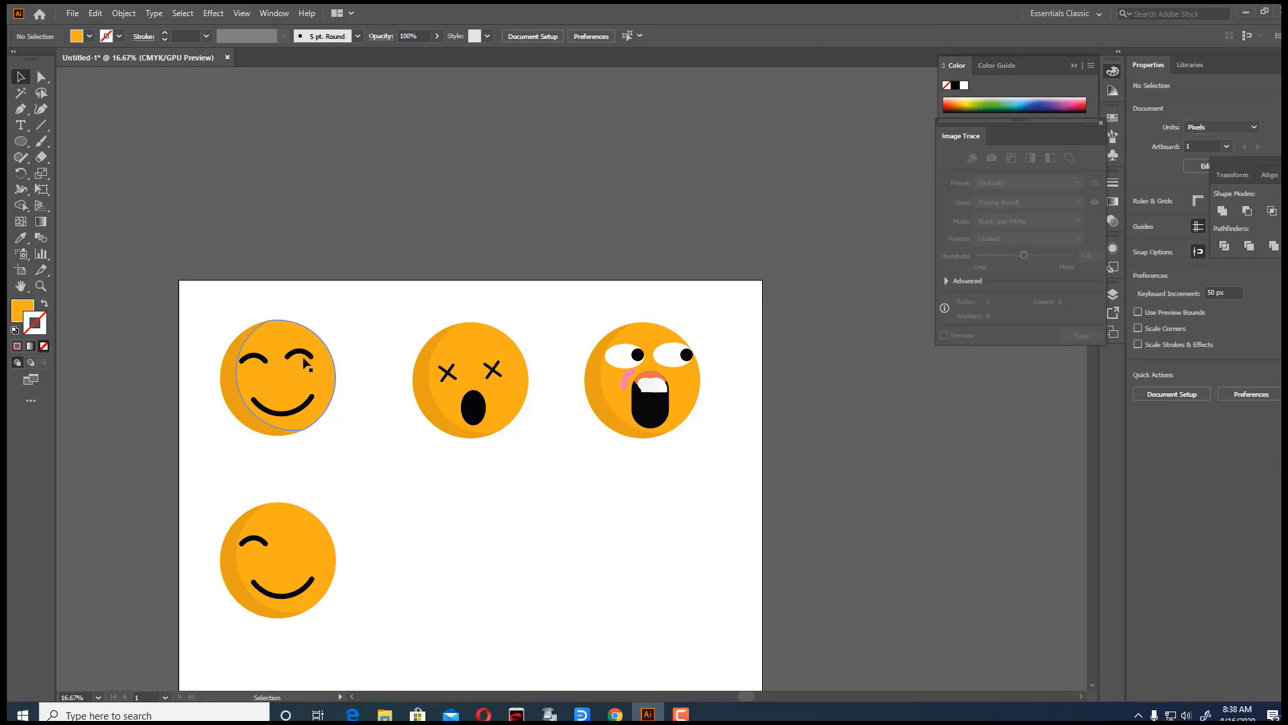
left_click(305, 354)
left_click_drag(305, 354, 304, 541)
left_click(334, 336)
left_click(303, 352)
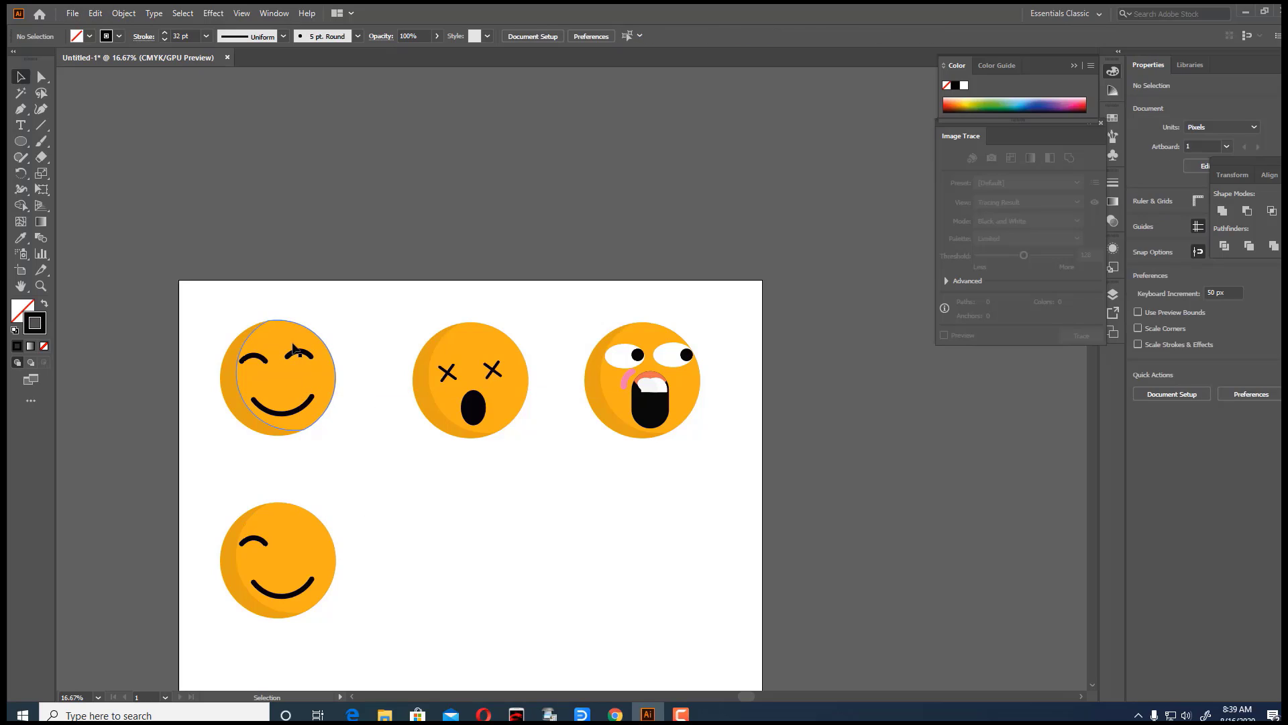
left_click_drag(300, 355, 299, 540)
left_click(941, 554)
Step: Draw a circle about 196 px wide beside the fourth face, fill it with pinkish red and delete the stray point
left_click_drag(21, 140, 76, 173)
left_click_drag(365, 501, 393, 530)
left_click(44, 303)
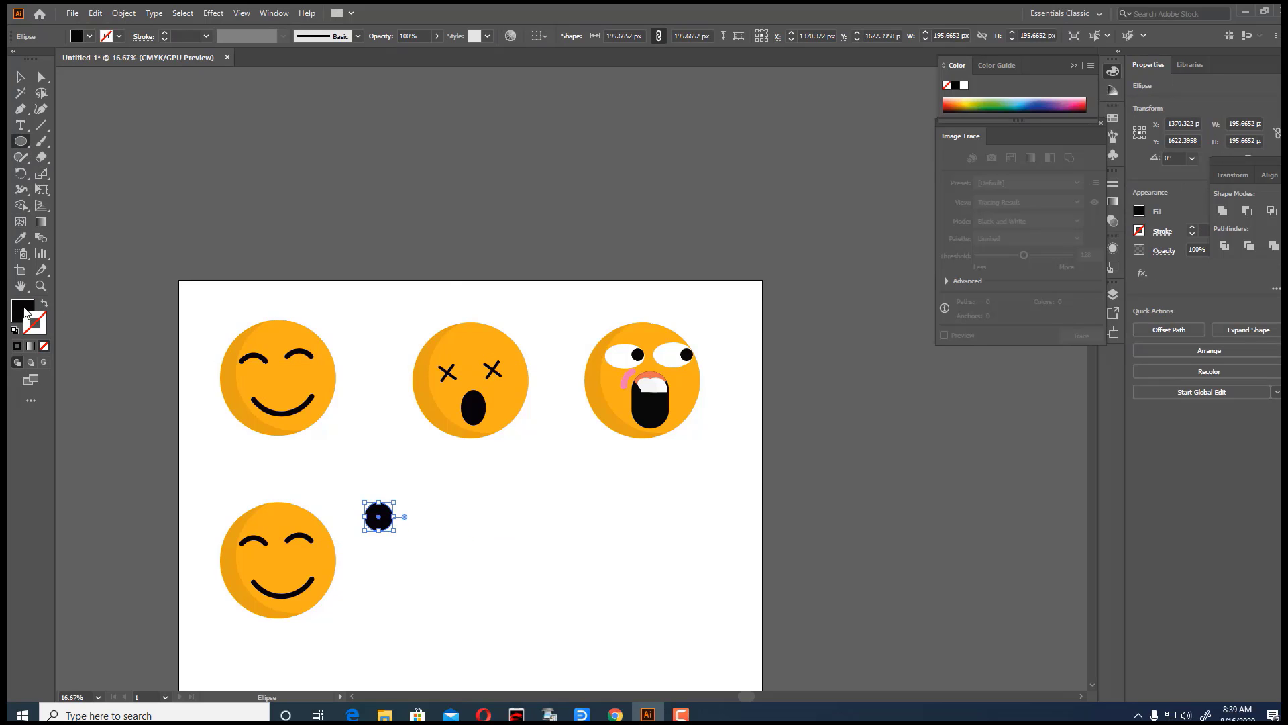
double_click(25, 313)
left_click(794, 276)
key("v")
left_click(481, 272)
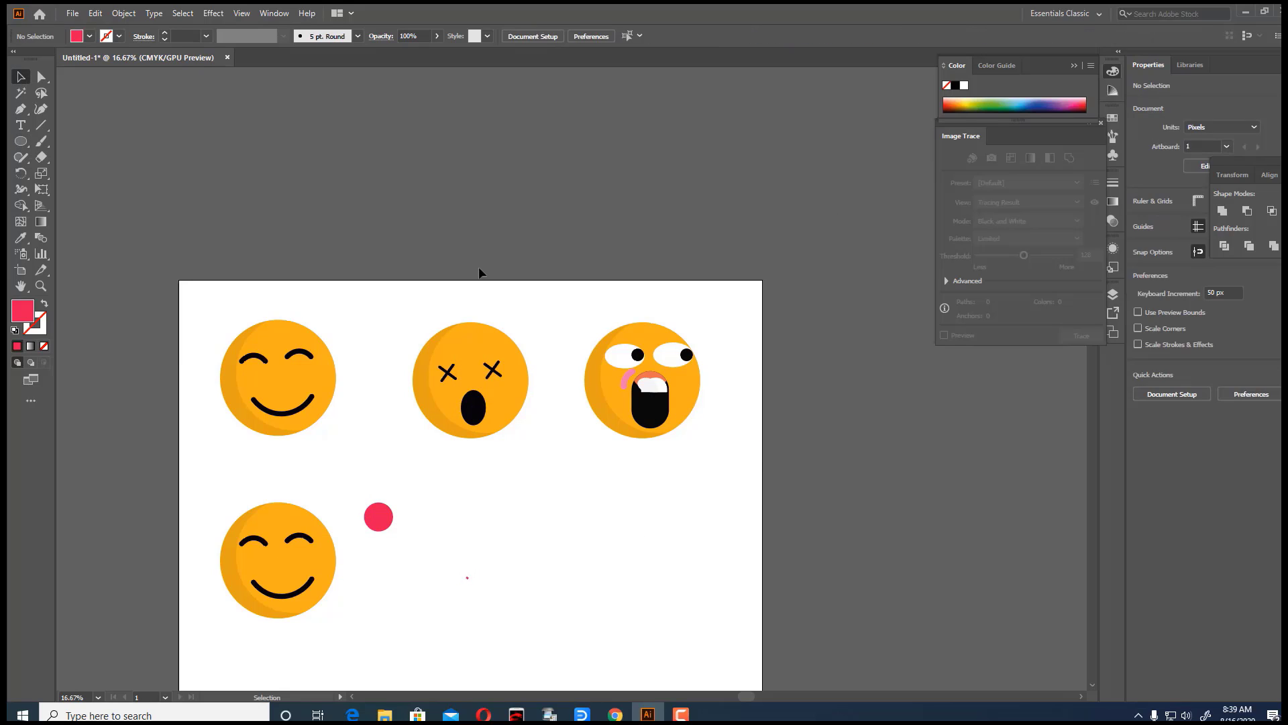
left_click_drag(451, 543, 474, 594)
key("Delete")
Step: Set the pinkish-red circle's opacity to 53% and place copies of it as both cheeks at the fourth face's mouth corners
left_click(378, 510)
left_click(437, 36)
left_click_drag(437, 55, 411, 69)
left_click(402, 201)
left_click_drag(383, 530, 257, 586)
left_click(279, 601)
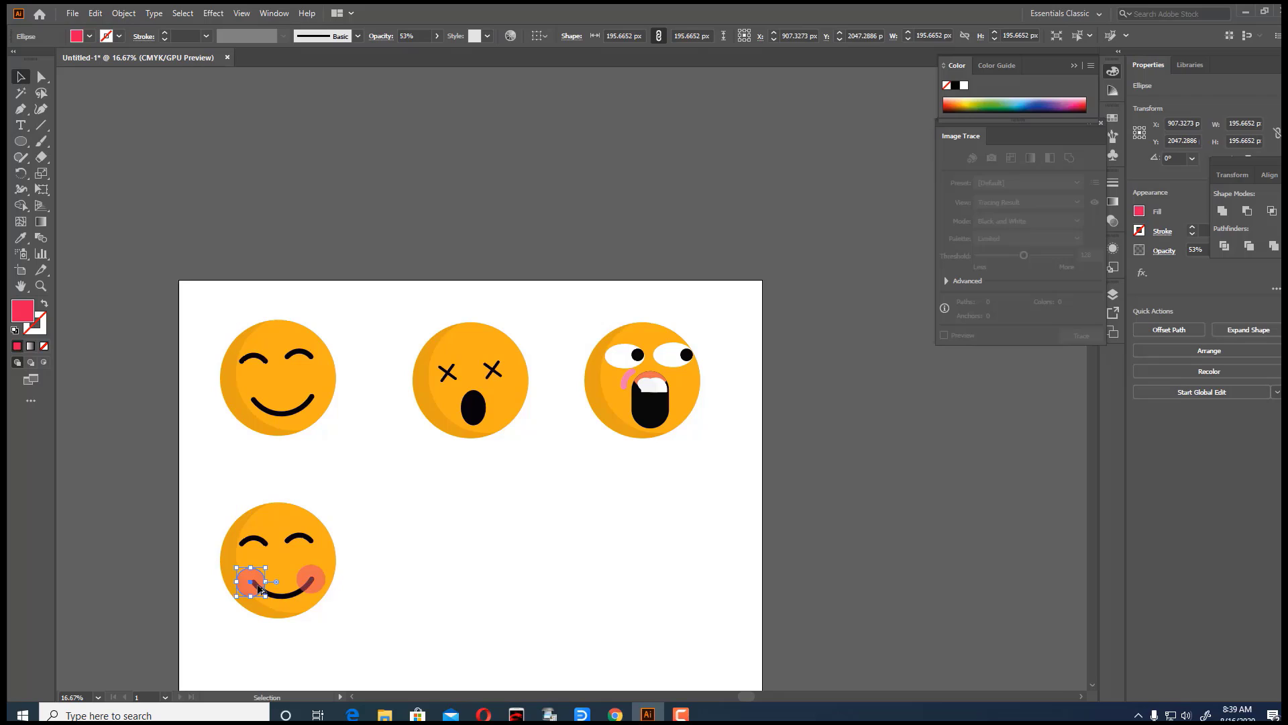
left_click(443, 675)
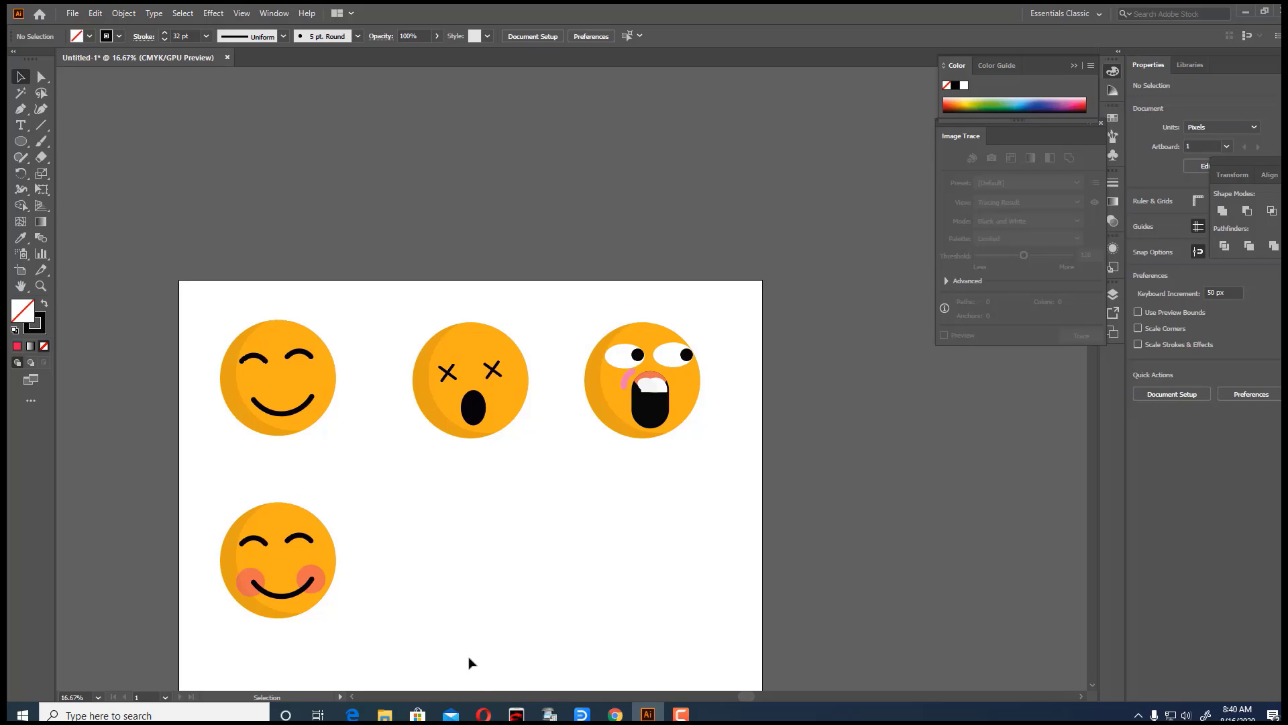
scroll(456, 535, "down", 1)
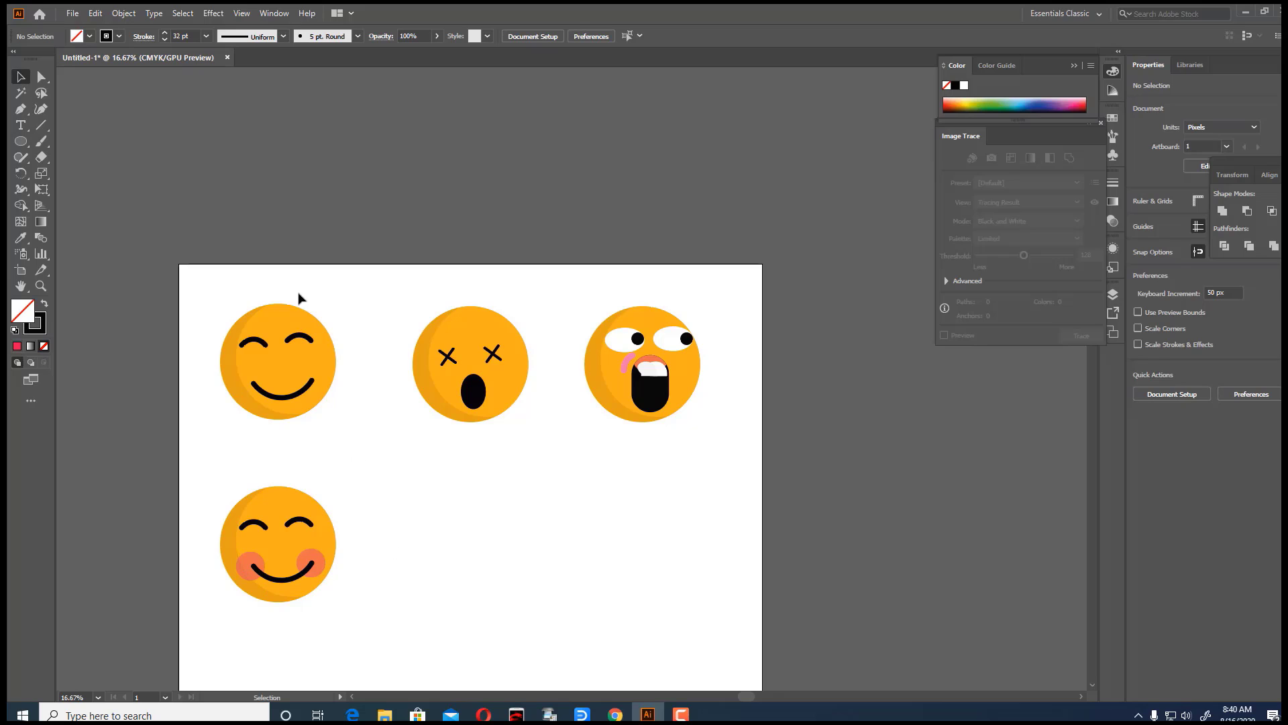
Step: Duplicate the first smiling face to the middle of the lower row and reshape its mouth into a wavy line
left_click_drag(287, 371, 493, 544, "alt")
left_click(587, 553)
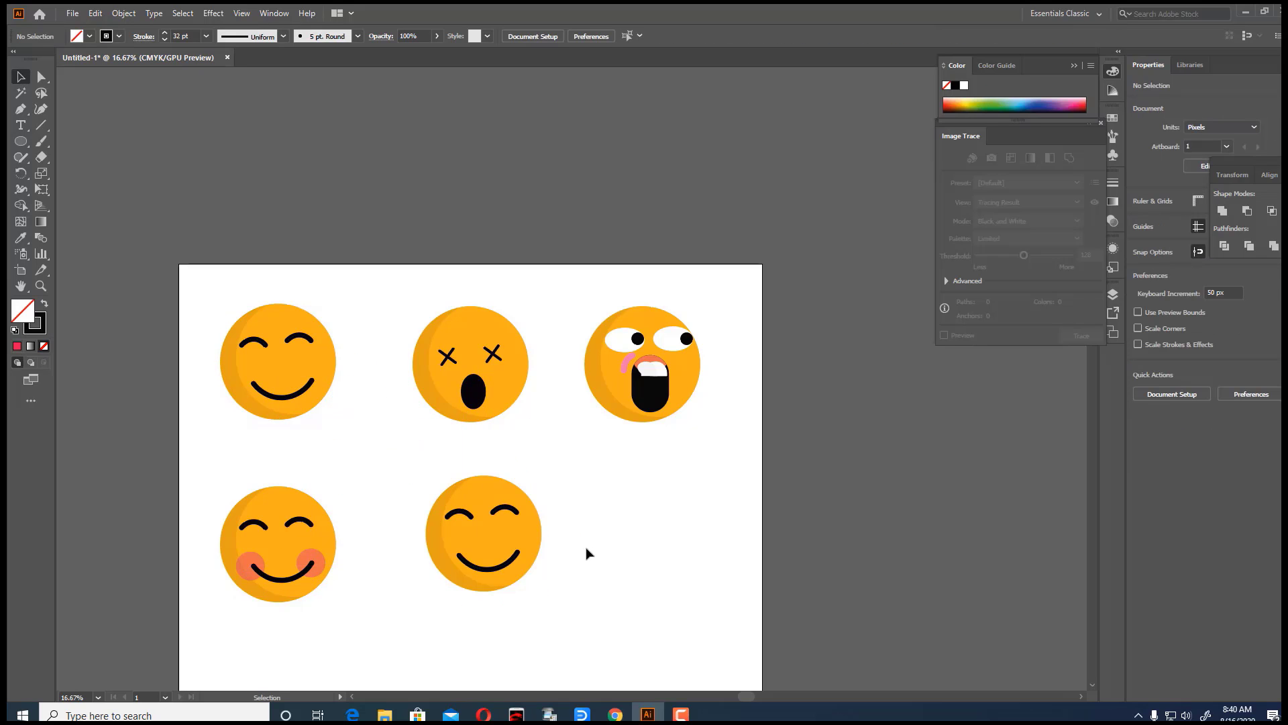
left_click(526, 561)
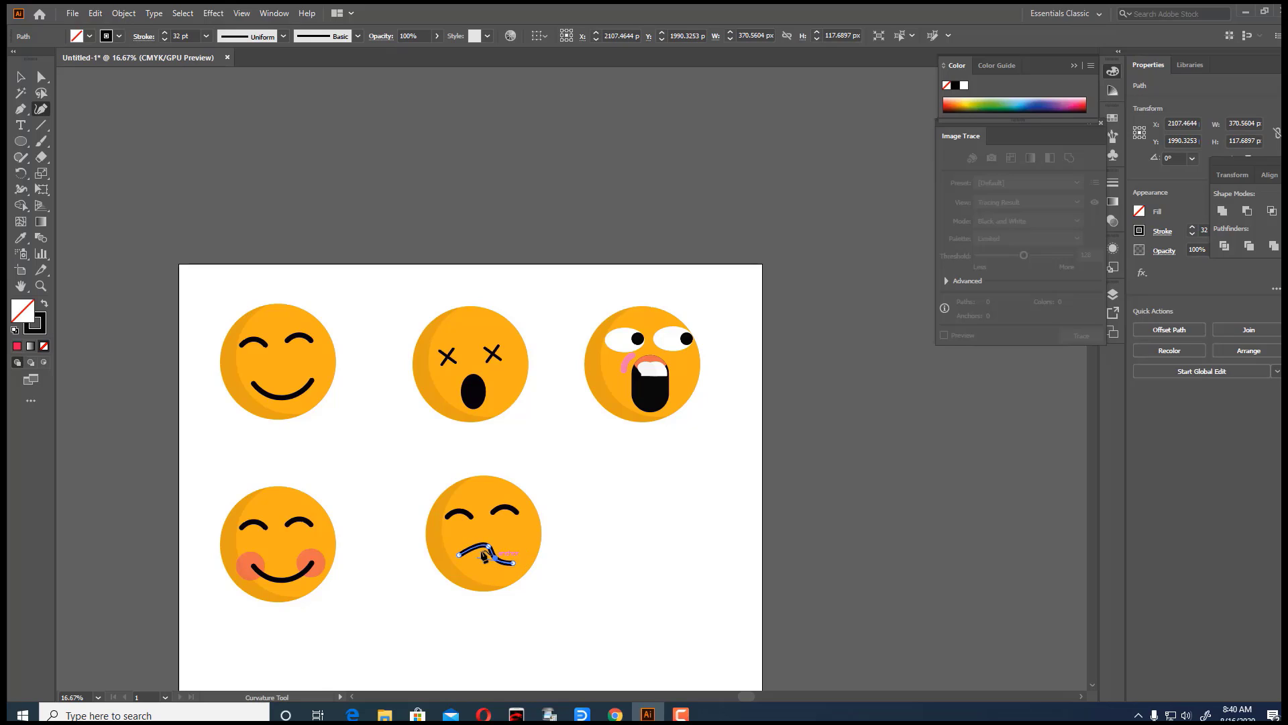
left_click_drag(488, 547, 498, 554)
left_click(20, 76)
left_click(273, 164)
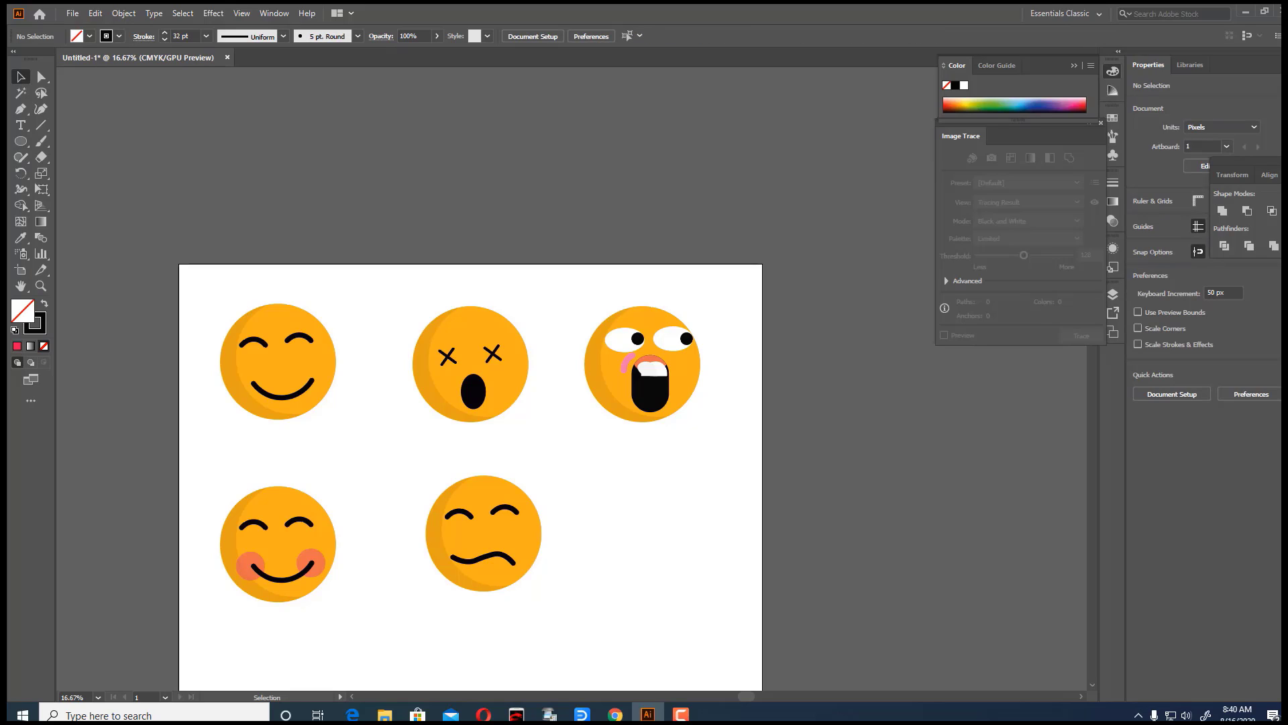
Step: Brush a short curved tongue under the fifth face's wavy mouth and give it the pink 8 pt stroke sampled from the third face
left_click(41, 141)
left_click(18, 347)
left_click(44, 304)
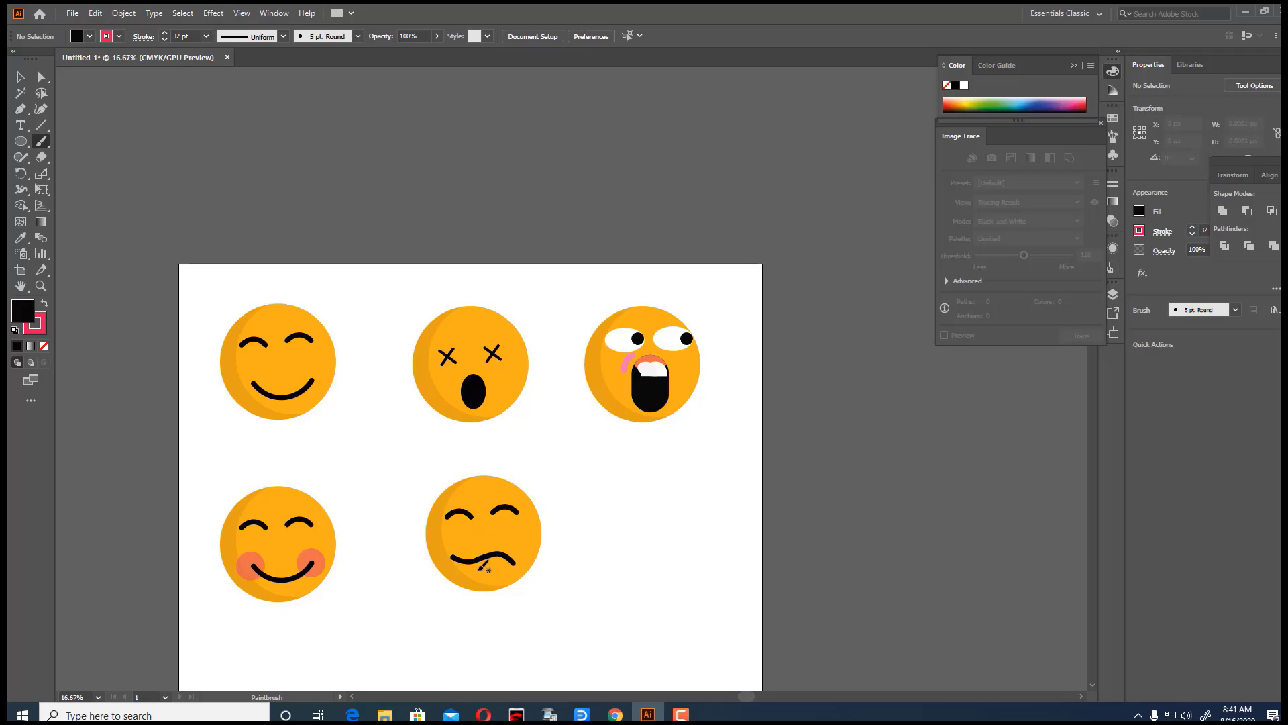
left_click(20, 79)
left_click(494, 565)
key("i")
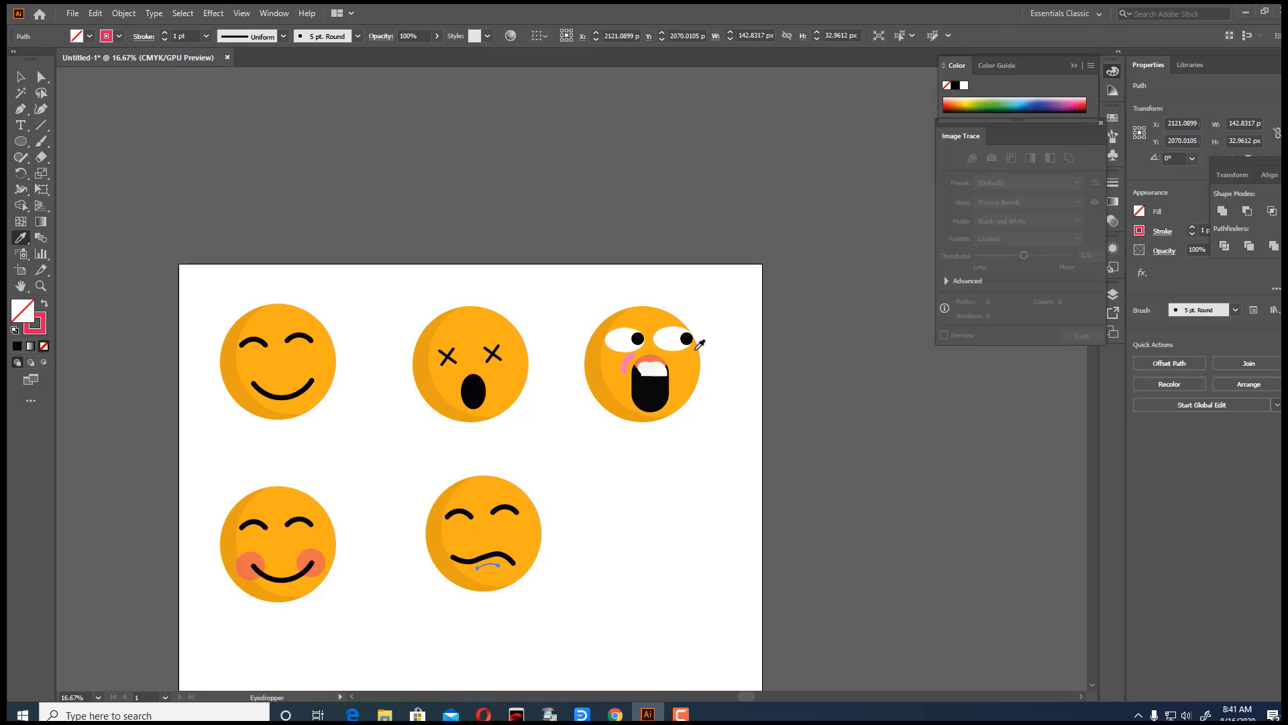
key("v")
left_click(675, 421)
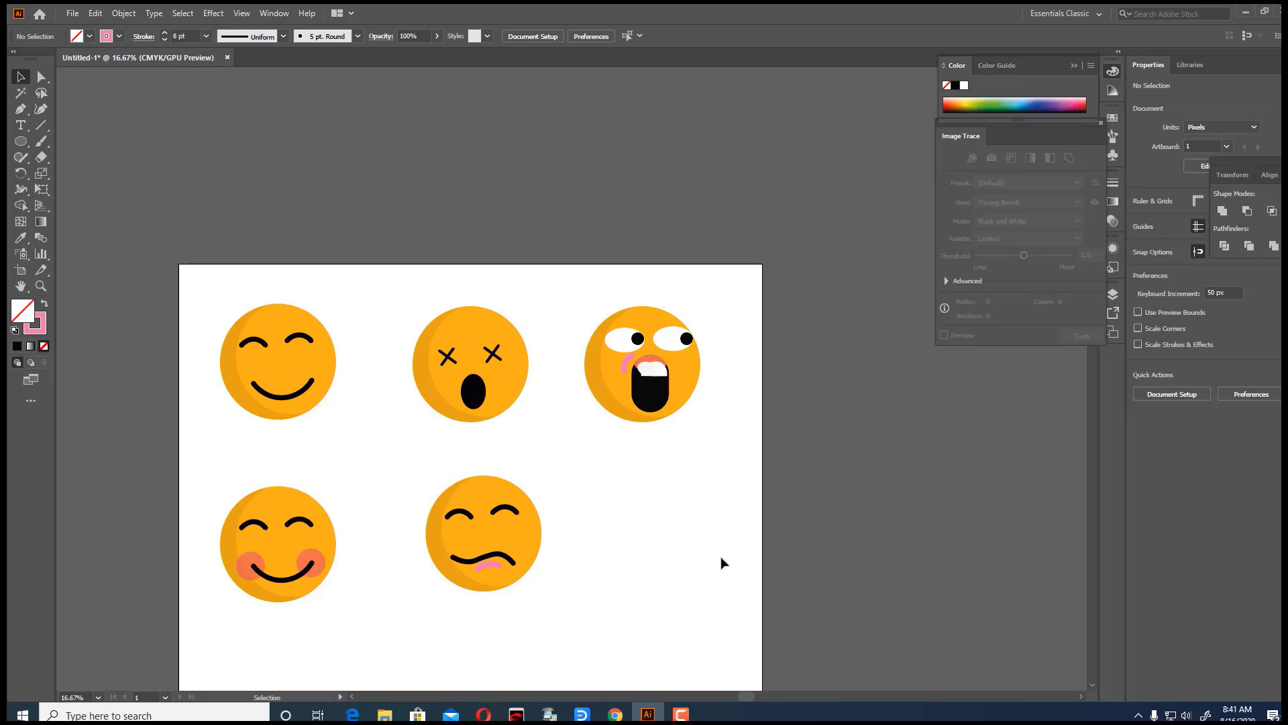
Step: Duplicate the blushing fourth face to the right end of the lower row as the sixth face
left_click_drag(218, 476, 342, 607)
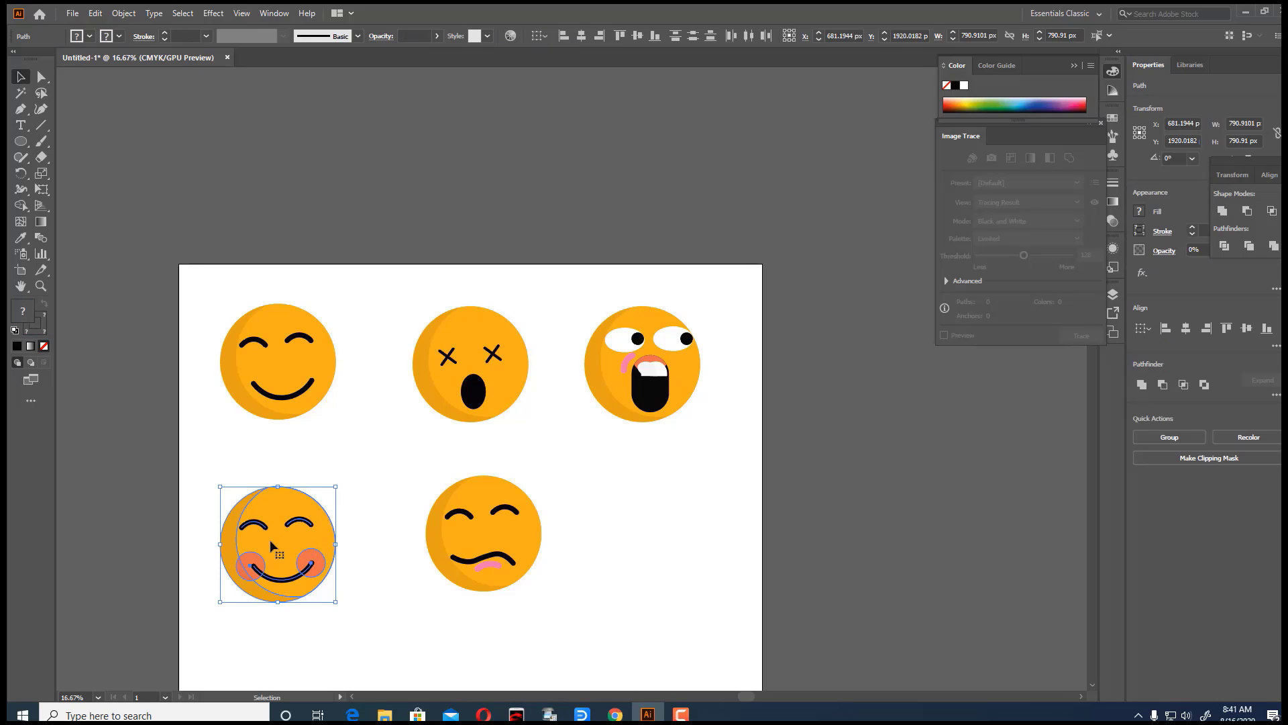
left_click_drag(272, 547, 652, 541)
left_click(667, 661)
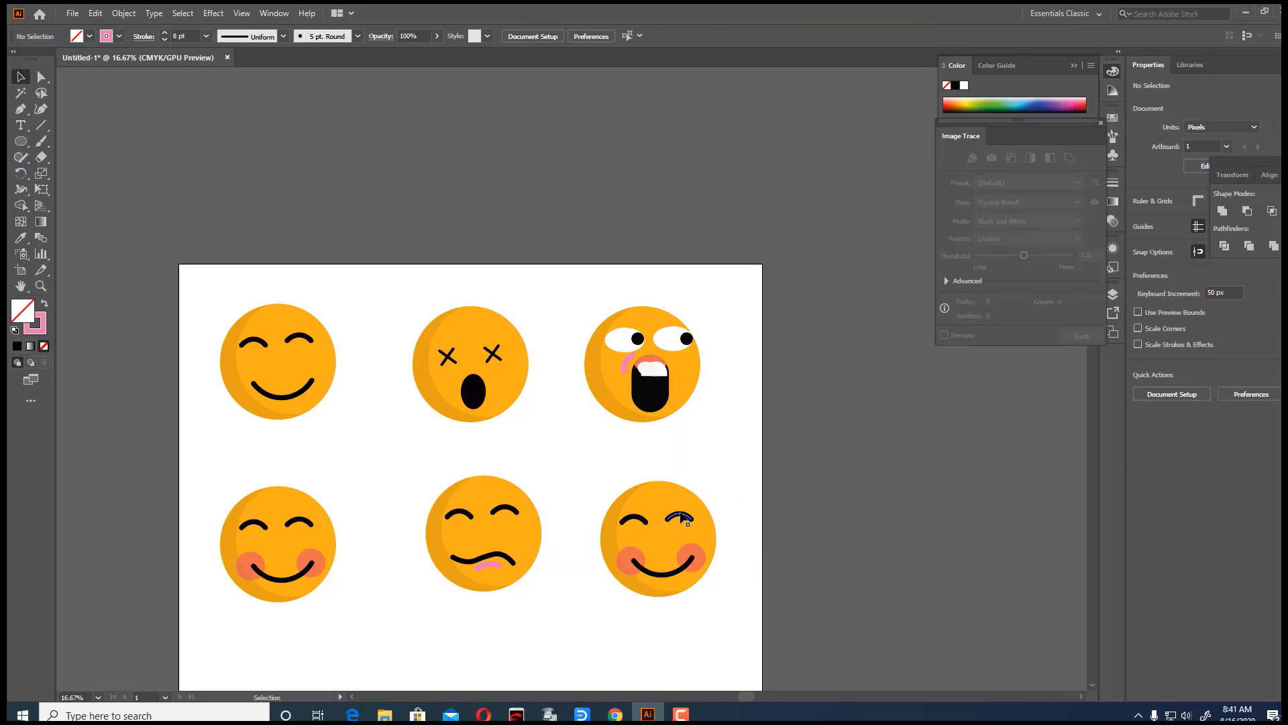
Step: Delete both eyes, the mouth and both cheeks from the sixth face, leaving only the shaded base
left_click(681, 516)
key("Delete")
left_click(633, 521)
key("Delete")
left_click(668, 575)
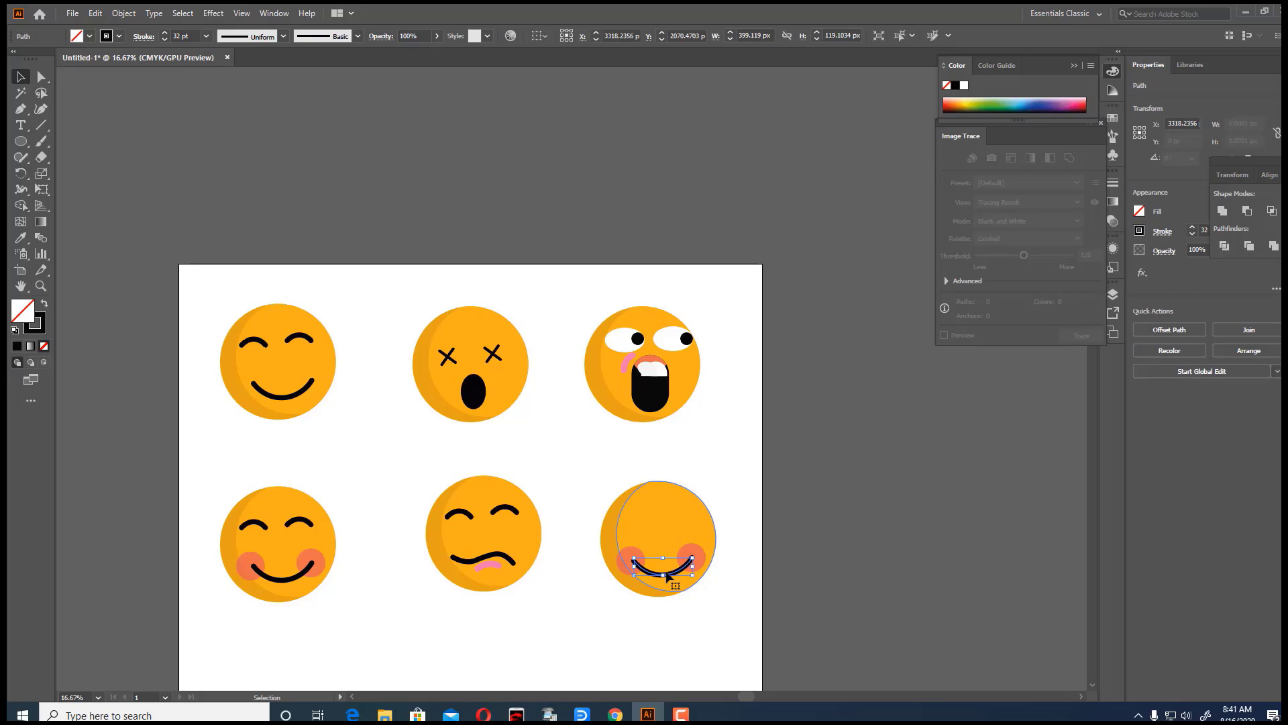
key("Delete")
left_click(691, 559)
key("Delete")
left_click(626, 561)
key("Delete")
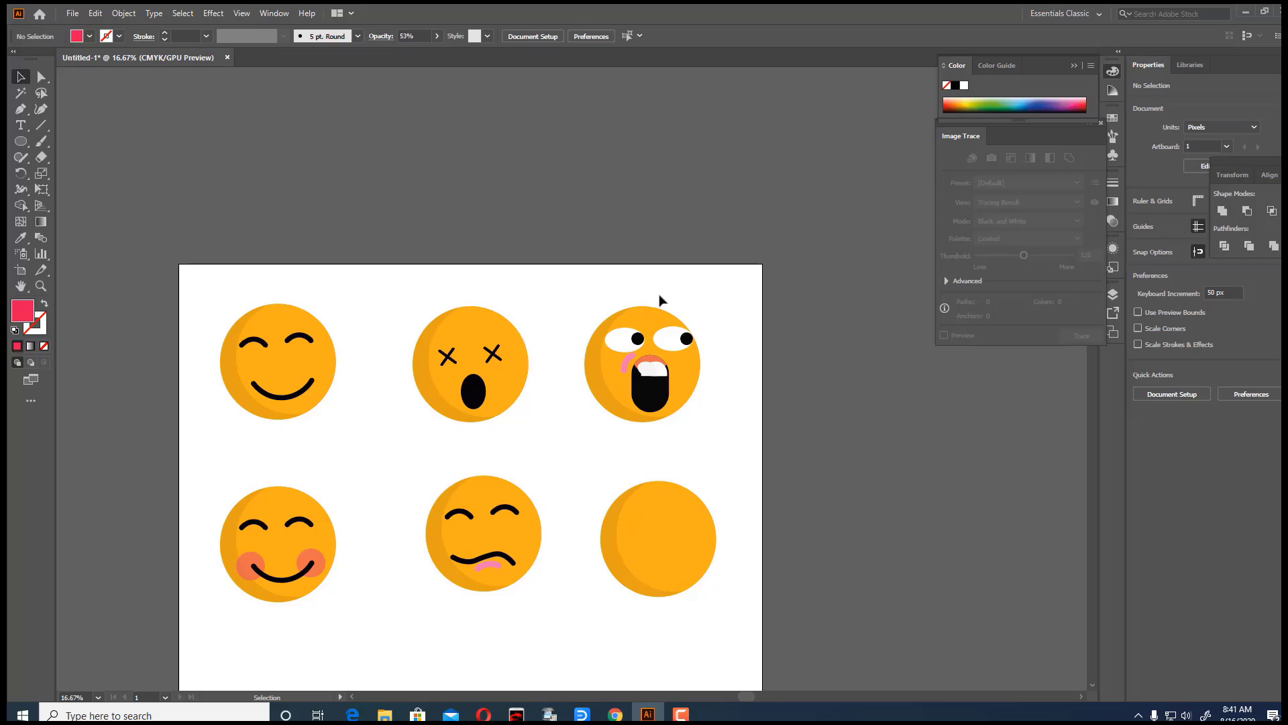
Step: Draw a nearly horizontal eye line about 164 px wide on the sixth face, apply the first face's black 32 pt stroke, and copy it as the other eye
left_click(20, 108)
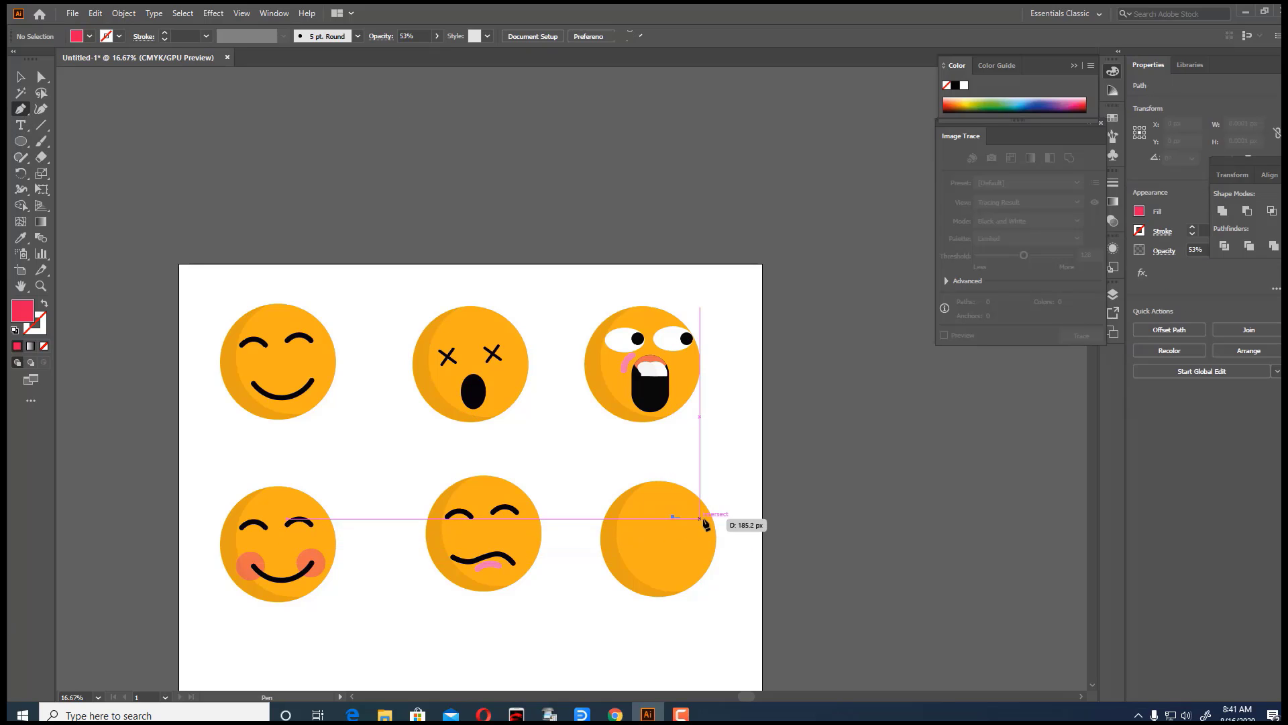
left_click_drag(696, 515, 673, 517)
left_click(21, 77)
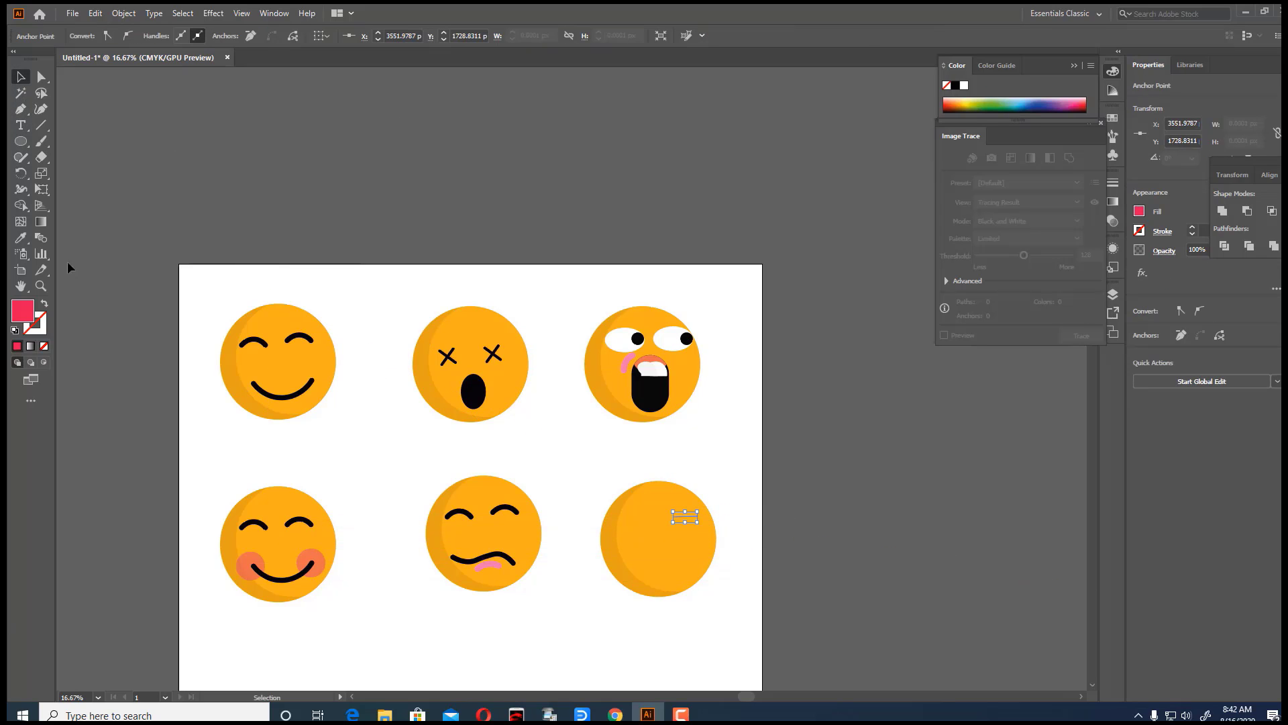
left_click(304, 327)
key("v")
left_click_drag(684, 516, 631, 520)
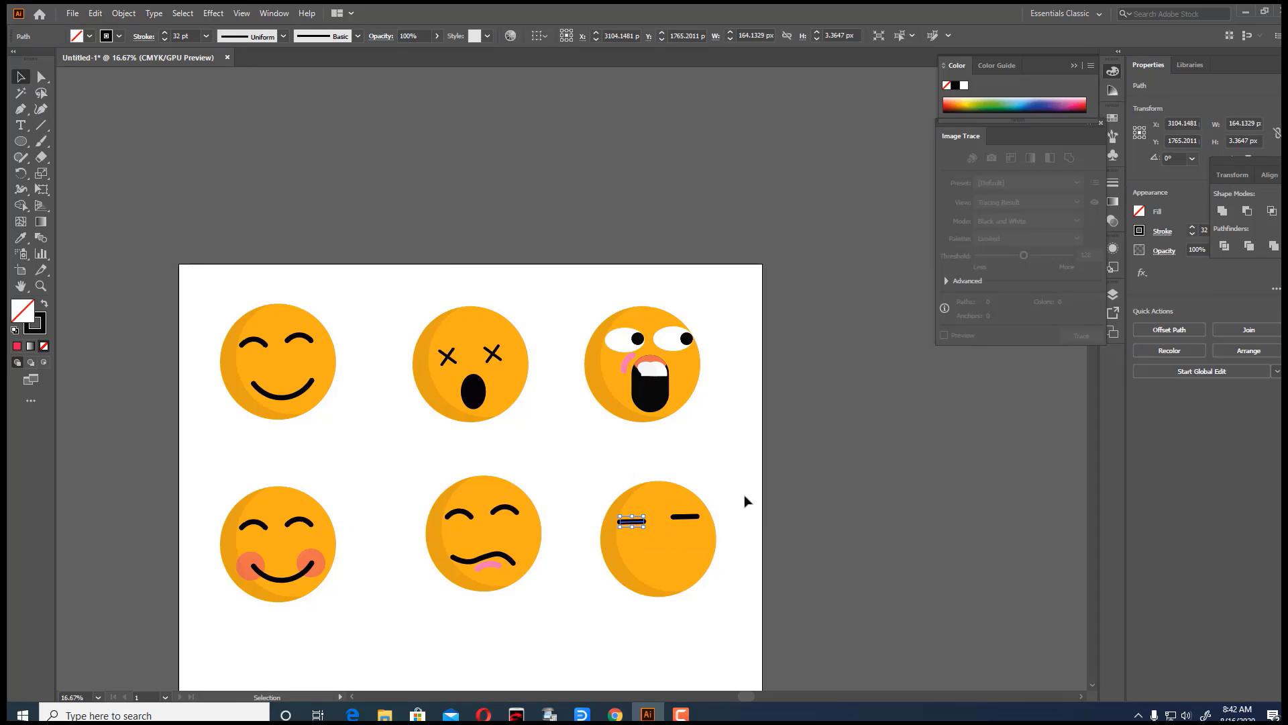
left_click(746, 502)
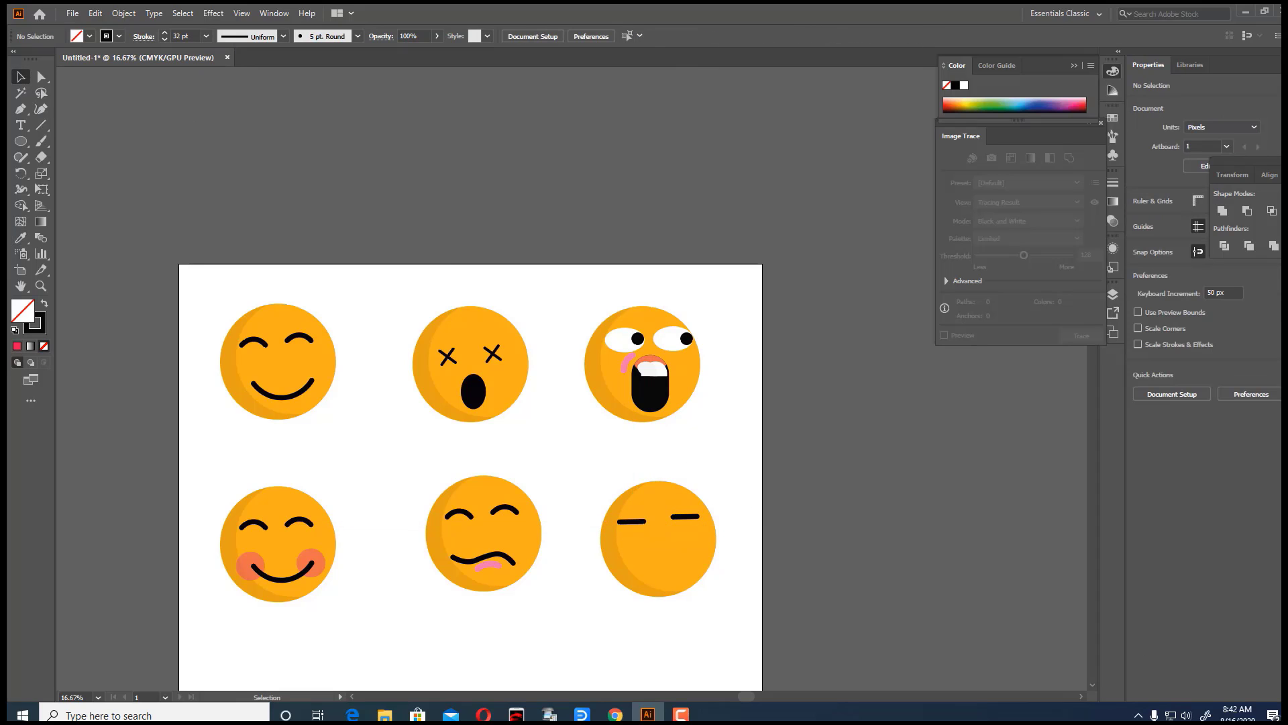
Step: Draw a zigzag mouth with a black 32 pt stroke below the sixth face's eyes using the Pen tool
left_click(21, 108)
left_click(633, 563)
left_click(645, 556)
left_click_drag(664, 565, 684, 553)
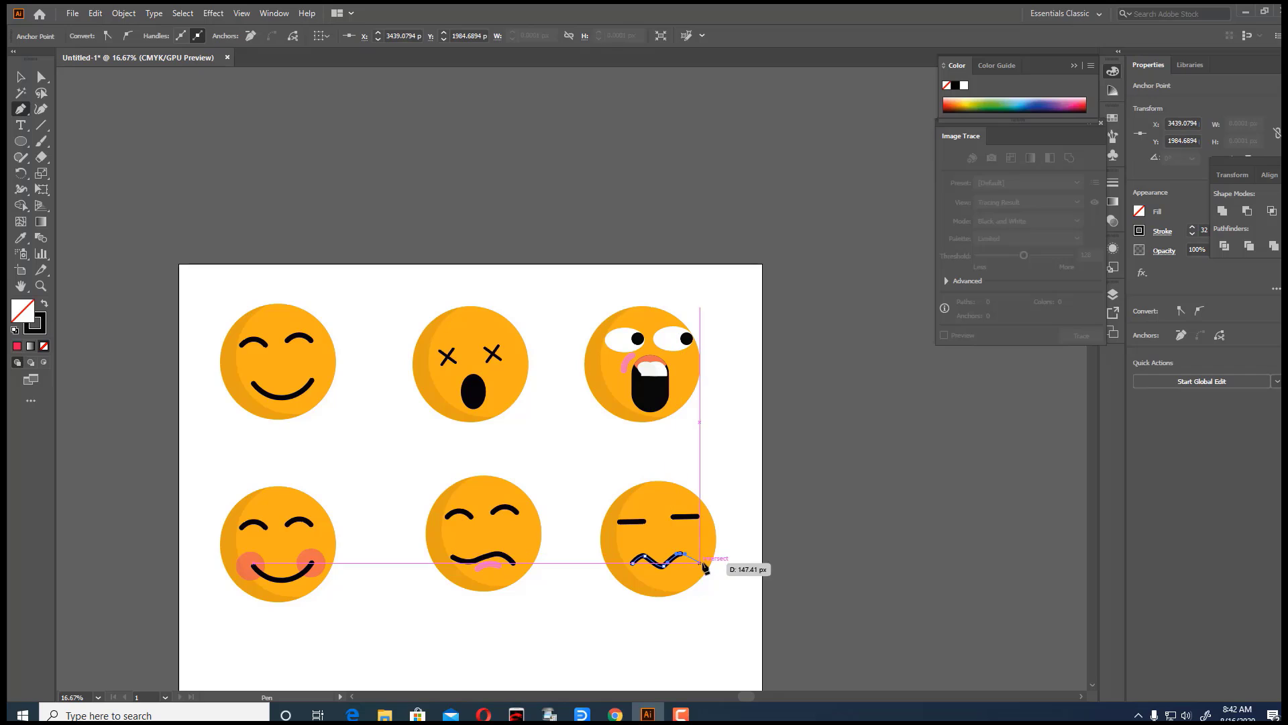
left_click(21, 76)
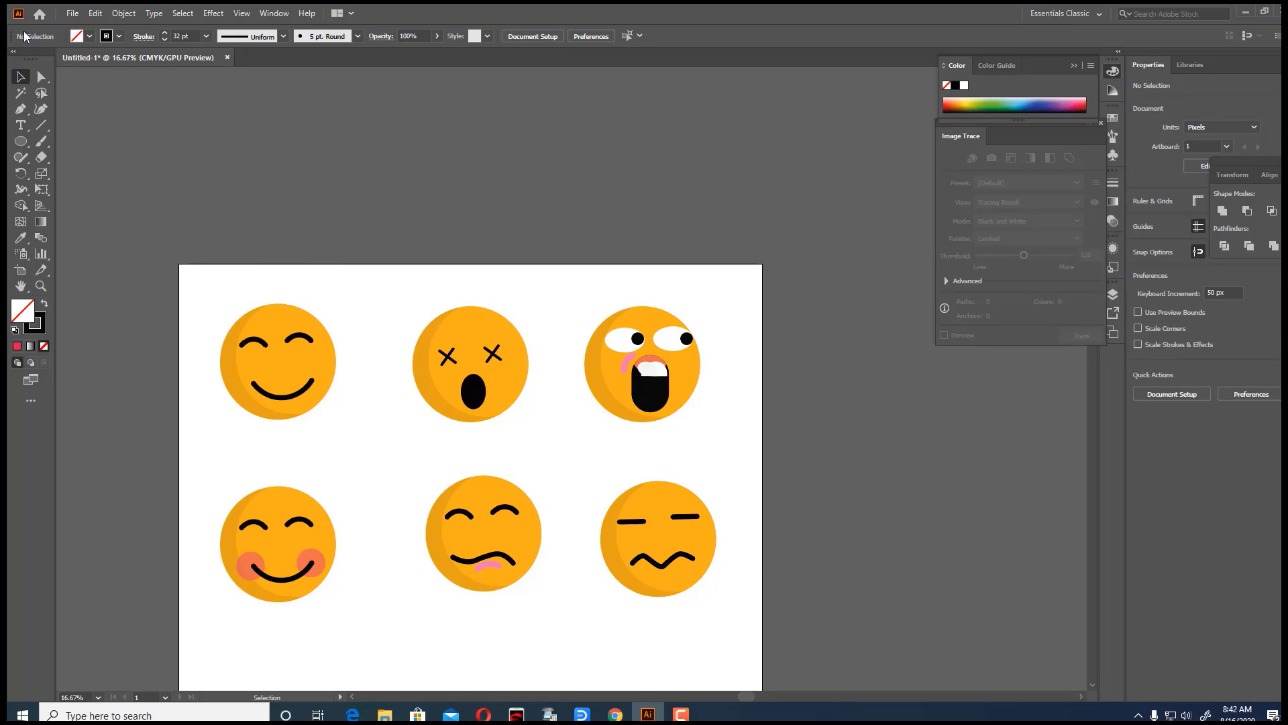
key("p")
left_click(643, 520)
left_click(619, 521)
left_click(623, 634)
left_click(650, 633)
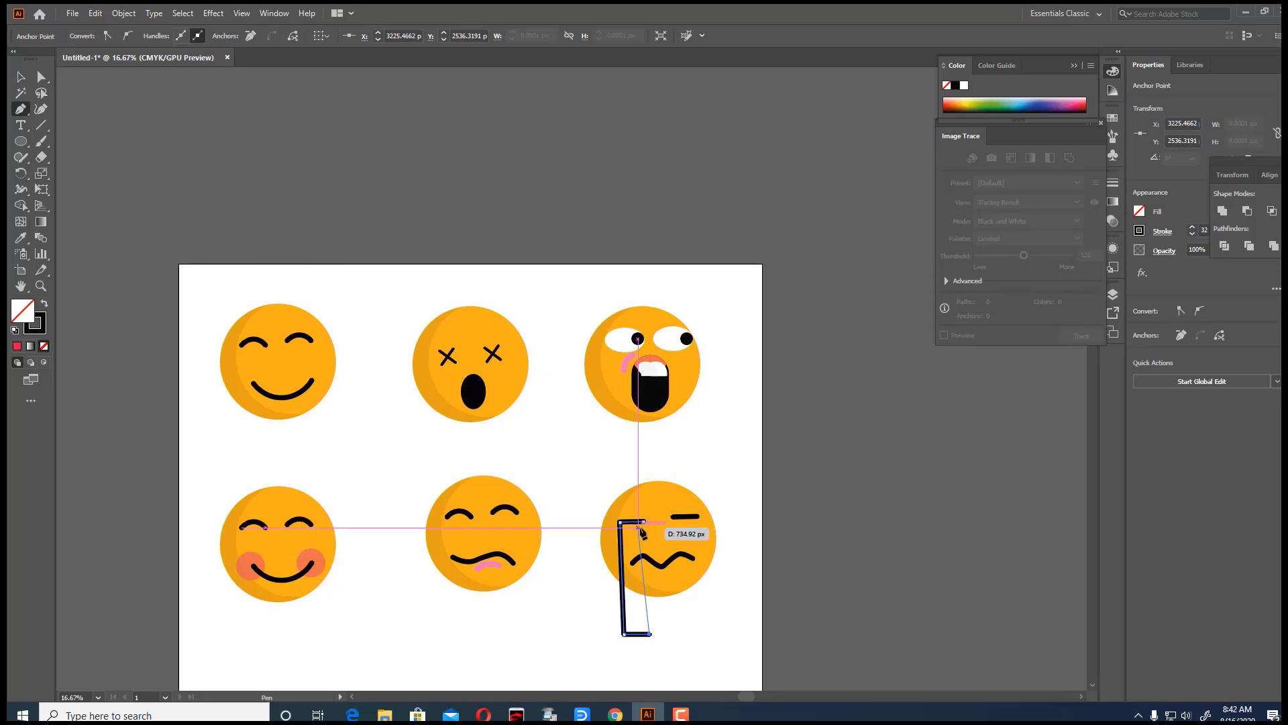
left_click(645, 521)
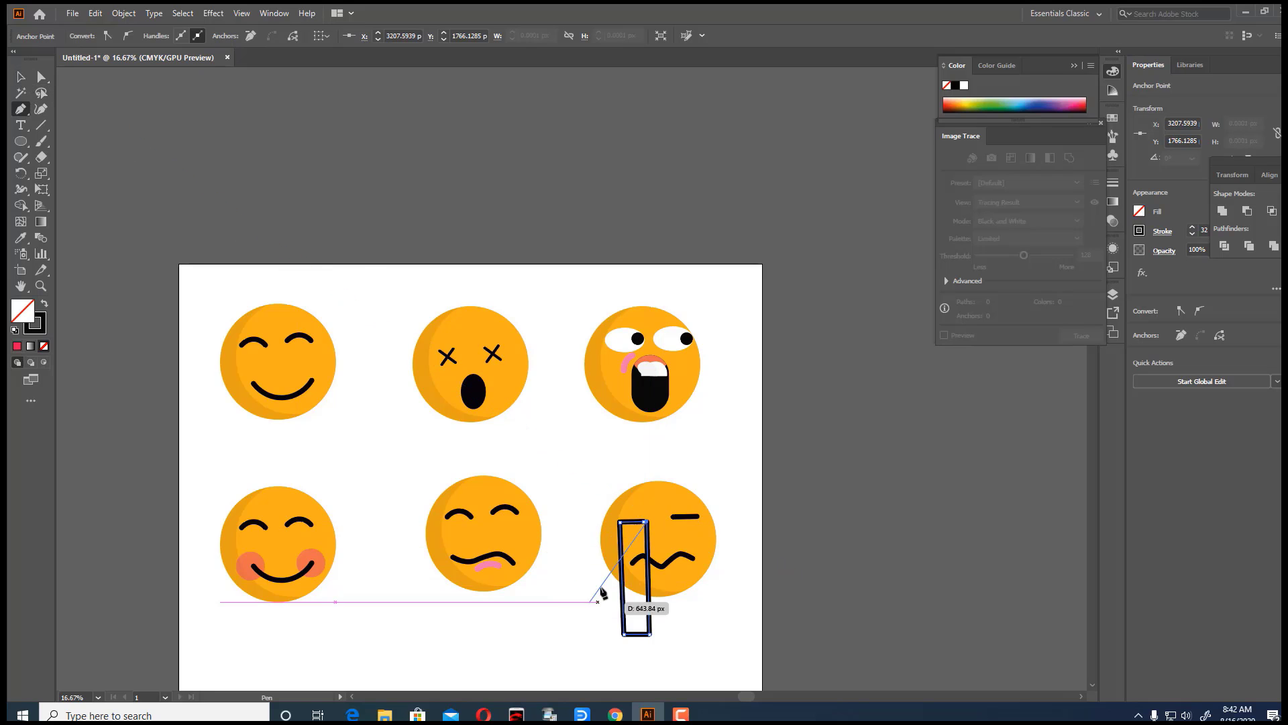
key("ctrl+z")
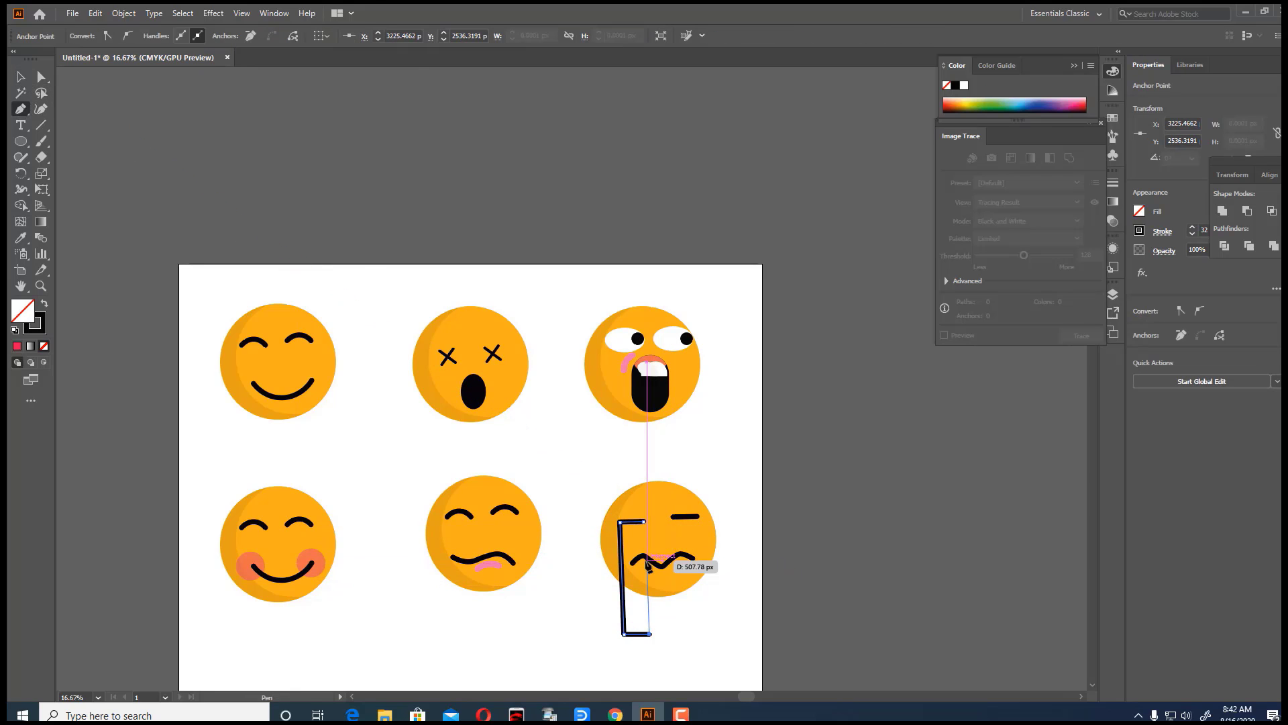
key("ctrl+z")
key("ctrl+z")
key("v")
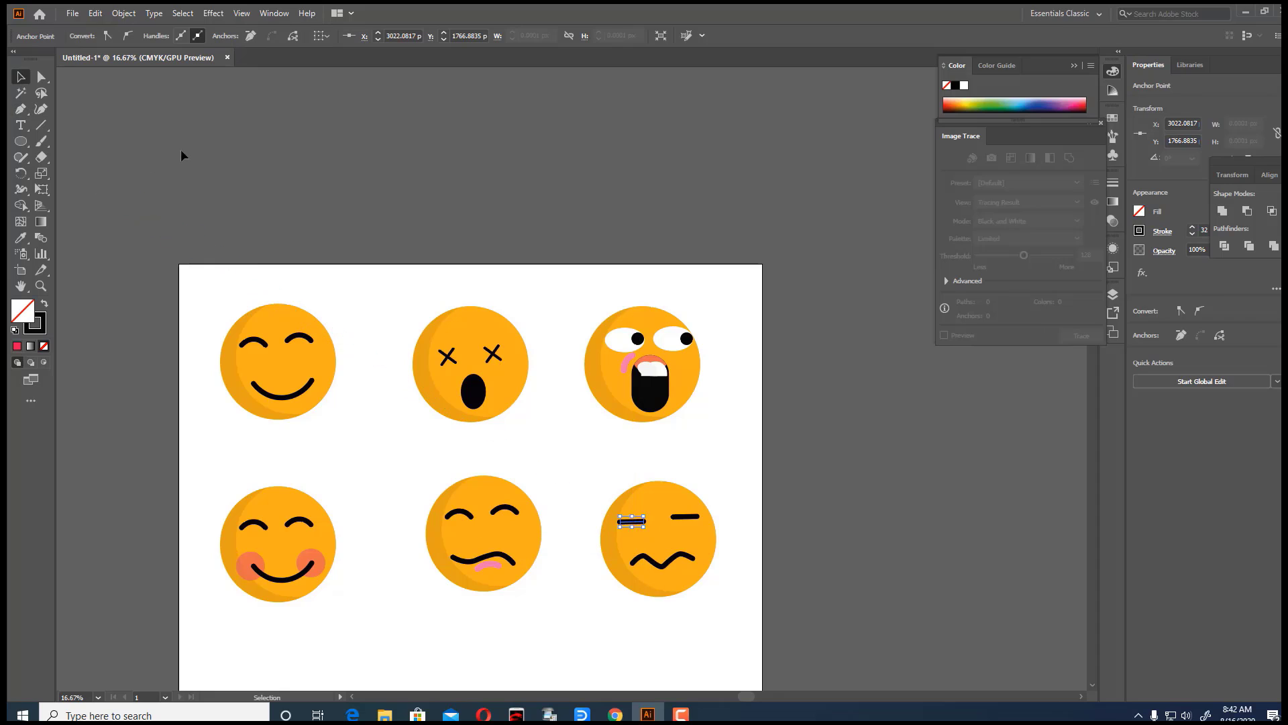
Step: Draw a tall four-sided tear shape about 192 by 792 px from the sixth face's left eye down past the chin with the Pen tool
key("ctrl+shift+a")
key("p")
left_click(645, 522)
left_click(647, 639)
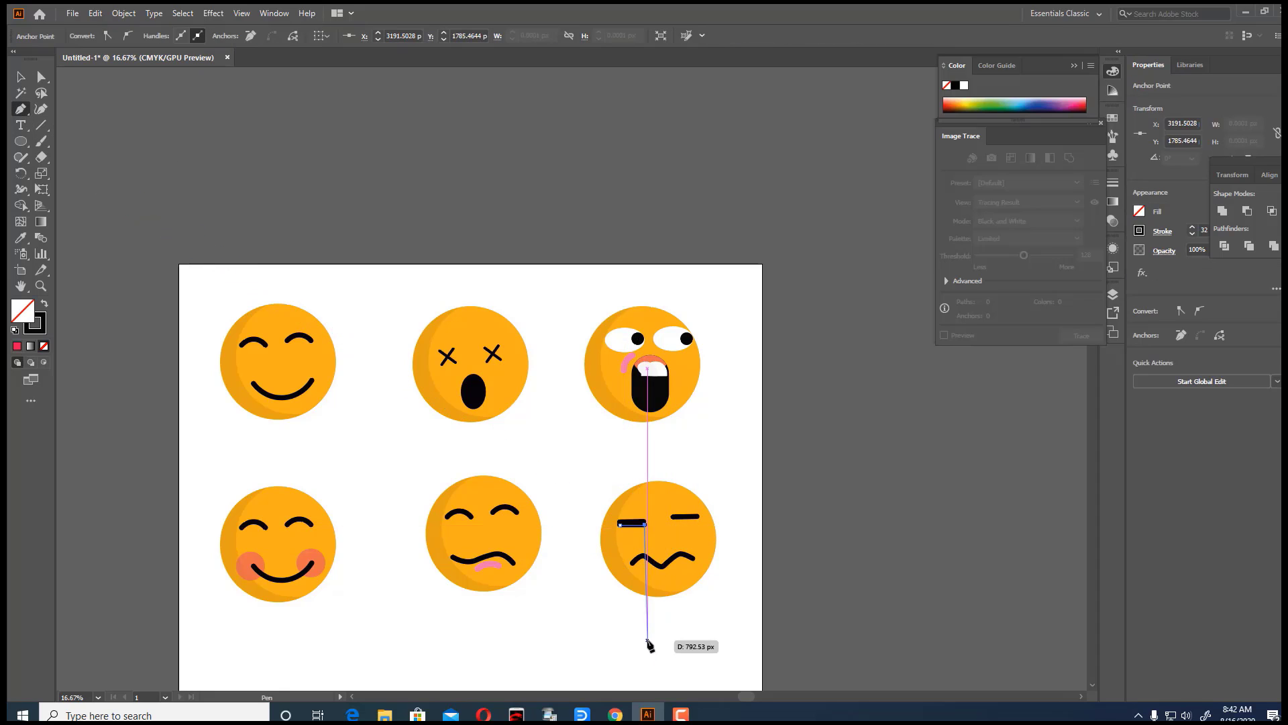
left_click(619, 639)
left_click(618, 523)
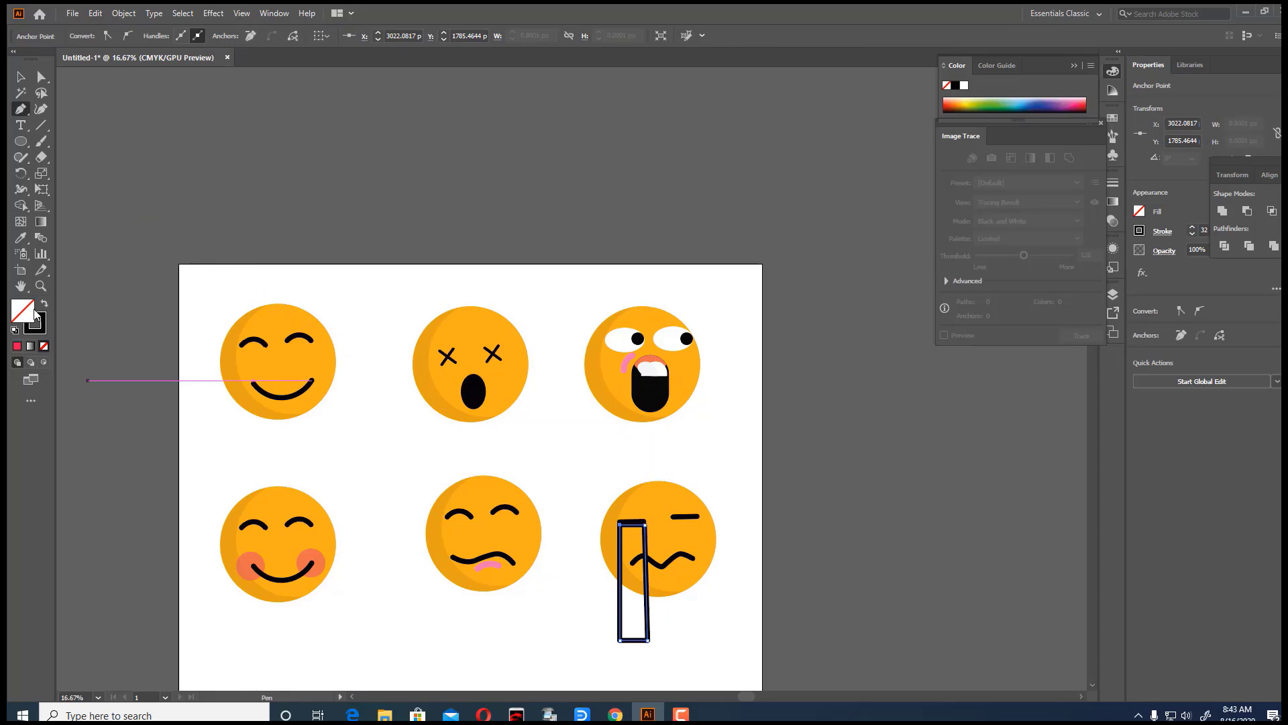
Step: Fill the tear shape with blue, without a stroke, and set its opacity to 49%
left_click(43, 303)
double_click(27, 310)
left_click(661, 334)
left_click(602, 316)
left_click(791, 275)
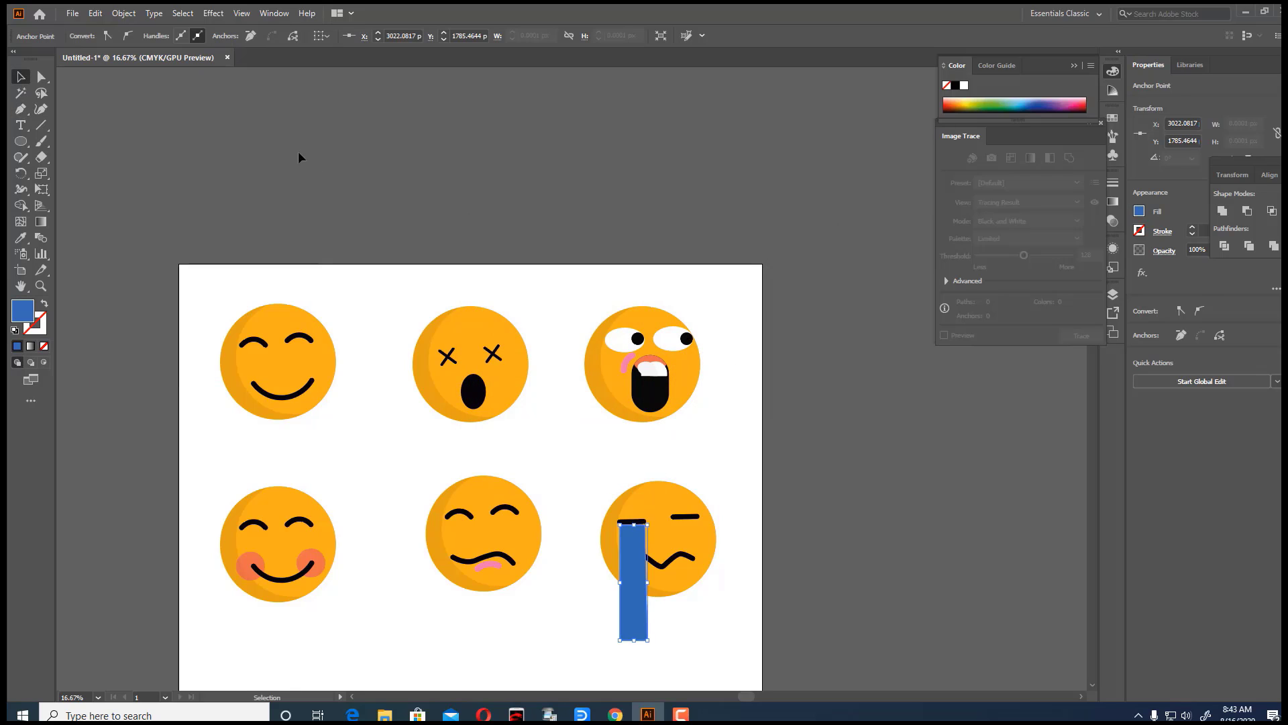
key("shift+grave")
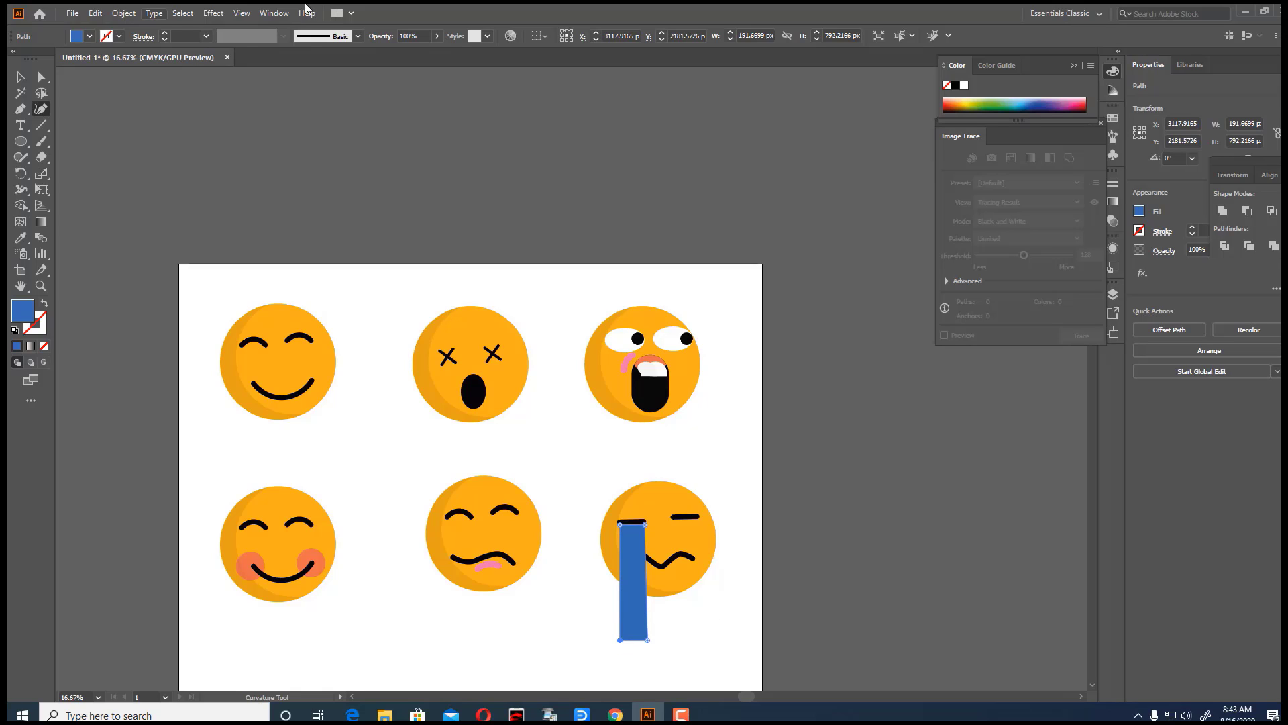
left_click_drag(438, 36, 401, 59)
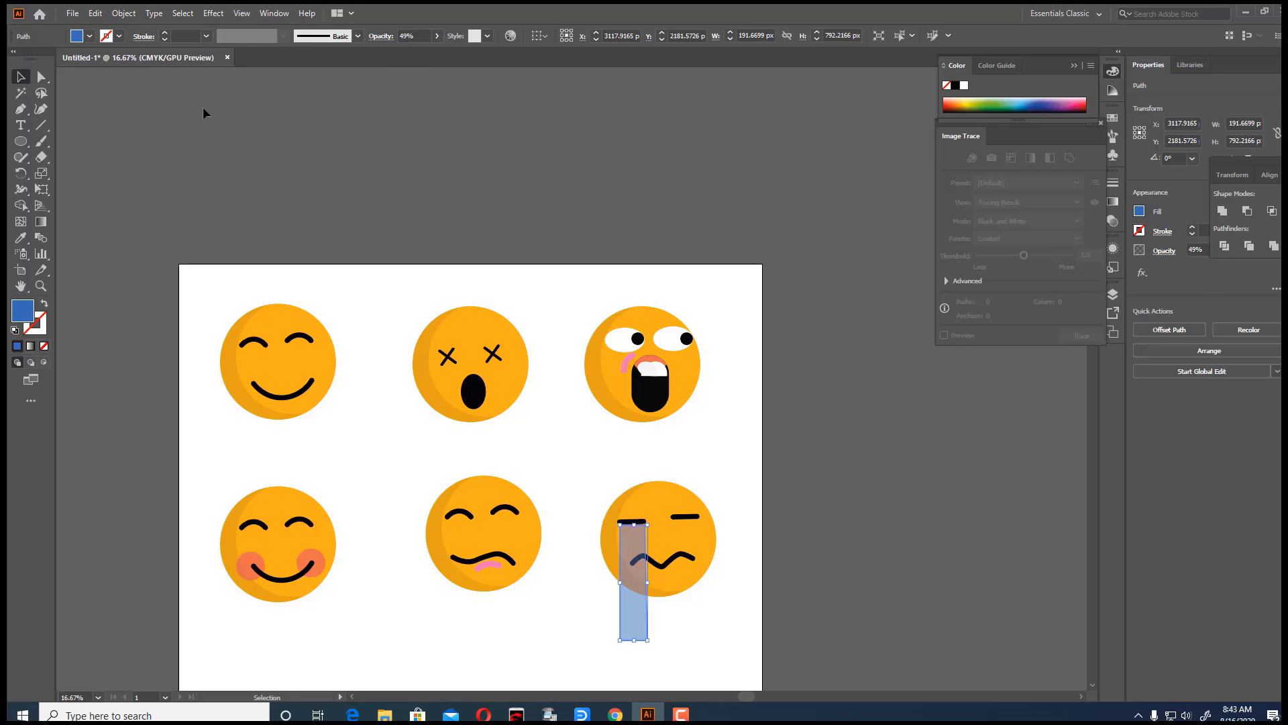
Step: Bend both long sides of the tear shape into wavy curves with the Curvature tool and narrow its lower end
key("a")
key("ctrl+plus")
key("ctrl+plus")
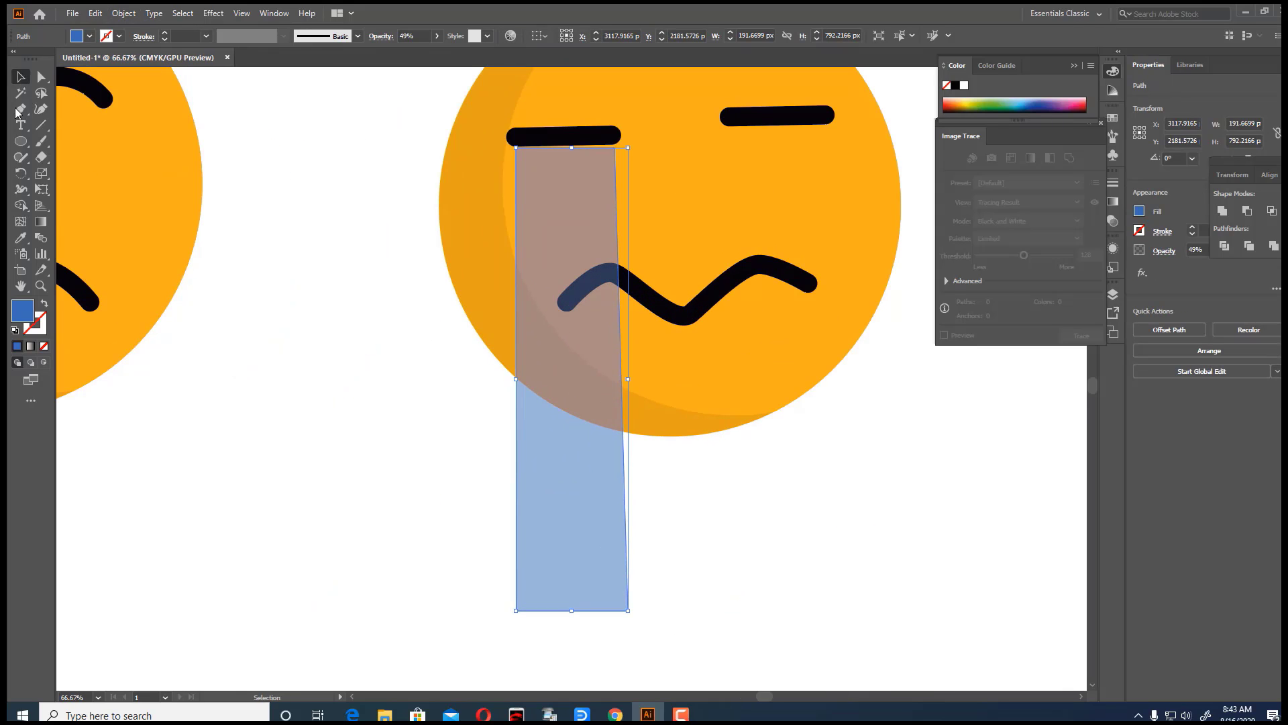
key("shift+grave")
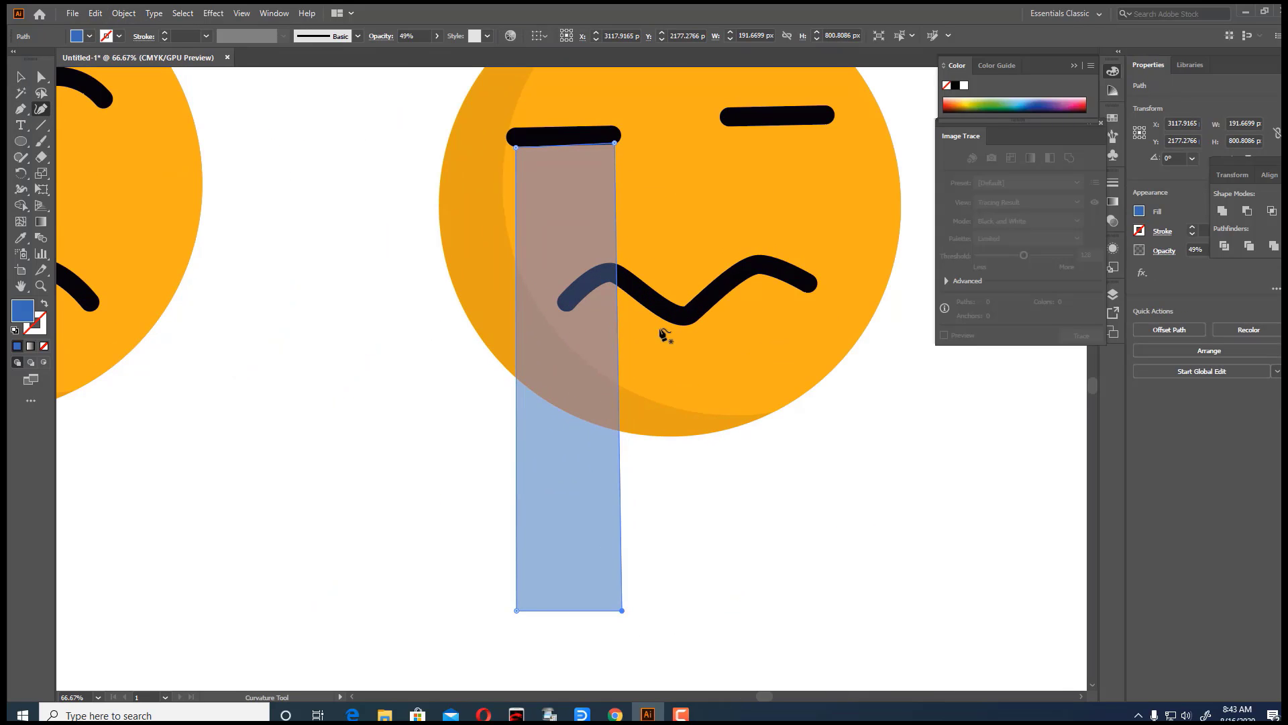
left_click_drag(623, 299, 606, 346)
left_click(623, 299)
left_click_drag(627, 258, 609, 243)
left_click_drag(518, 290, 527, 347)
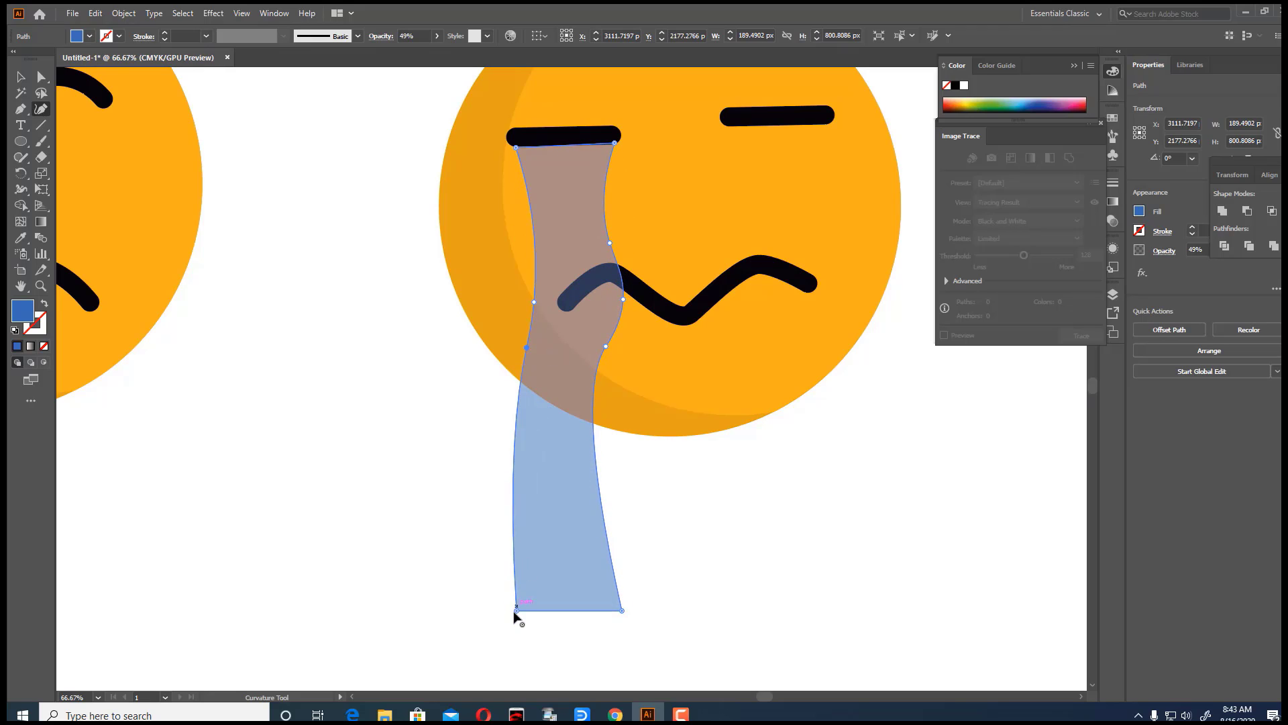
left_click_drag(516, 611, 530, 610)
key("v")
left_click(437, 293)
Step: Copy the wavy tear under the sixth face's right eye and bring both eye lines in front of the tears
left_click(573, 360)
left_click_drag(572, 360, 786, 338)
left_click(828, 336)
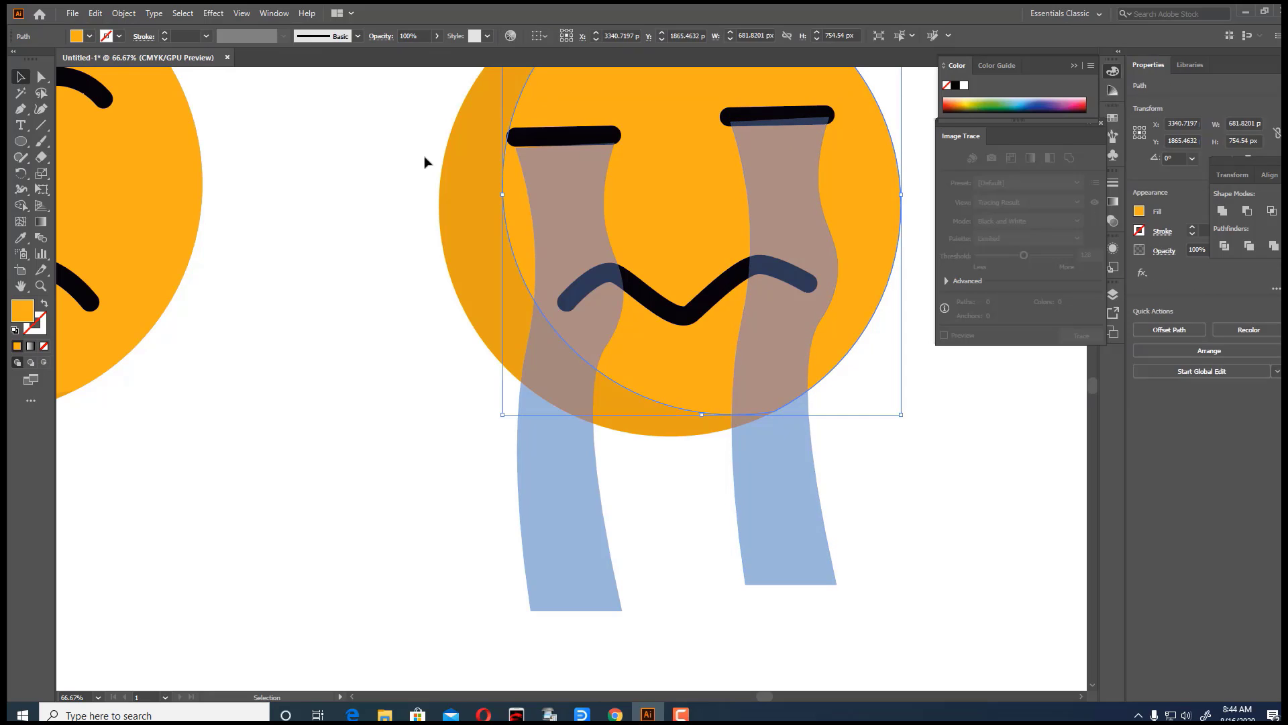
left_click(564, 136)
left_click(765, 118, "shift")
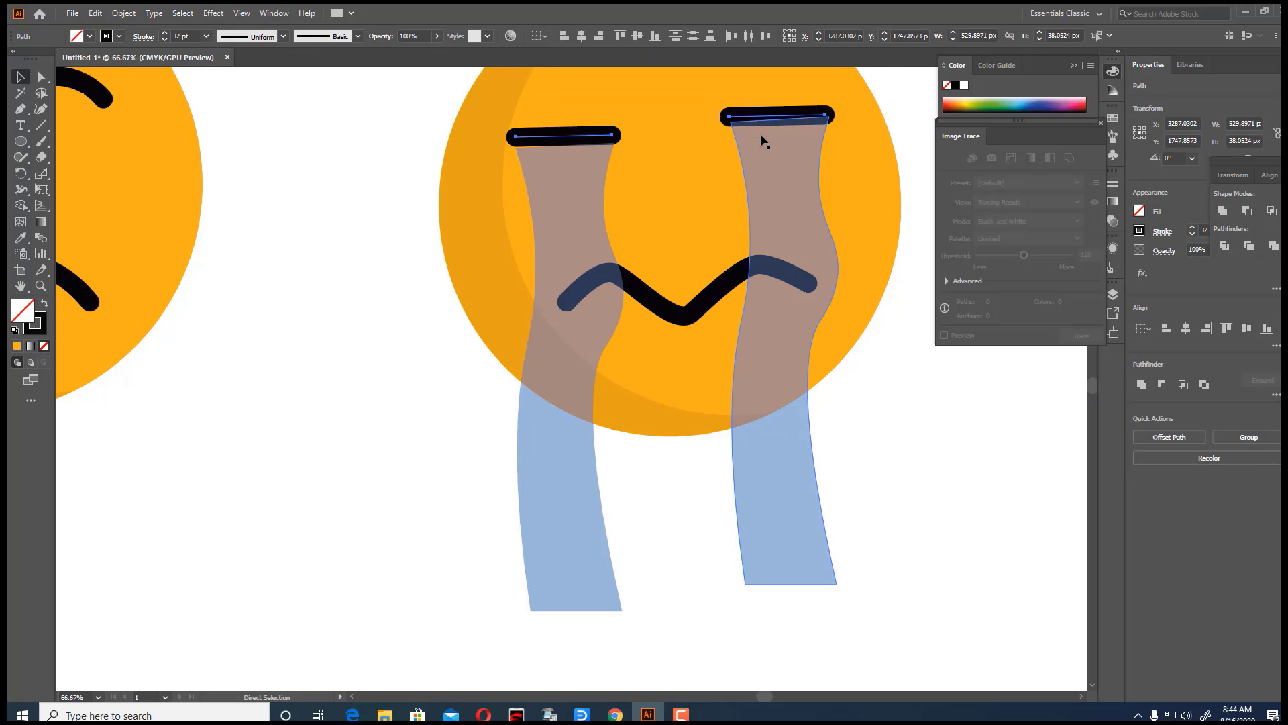
left_click(964, 534)
Step: Remove the parts of both tears that extend below the sixth face's outline with the Shape Builder tool
scroll(738, 402, "up", 2)
left_click(444, 241)
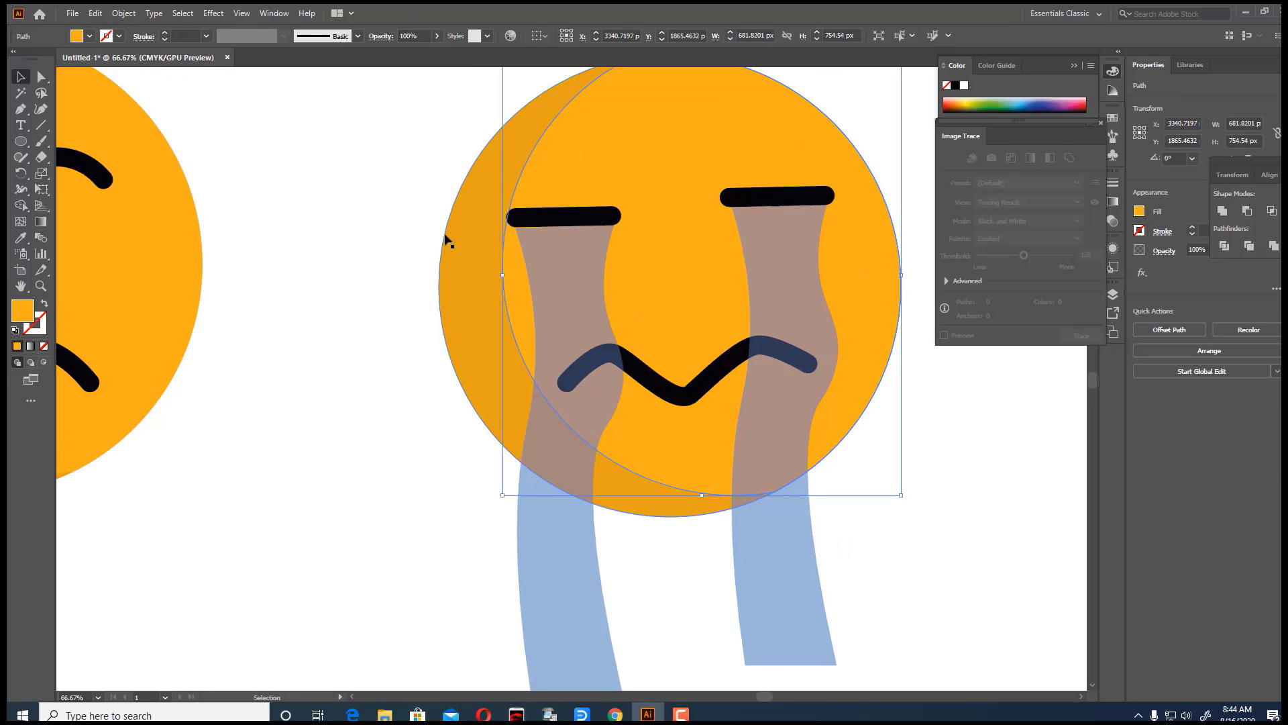
left_click(578, 575, "shift")
left_click(768, 575, "shift")
scroll(768, 575, "down", 2)
key("shift+m")
left_click(559, 506, "alt")
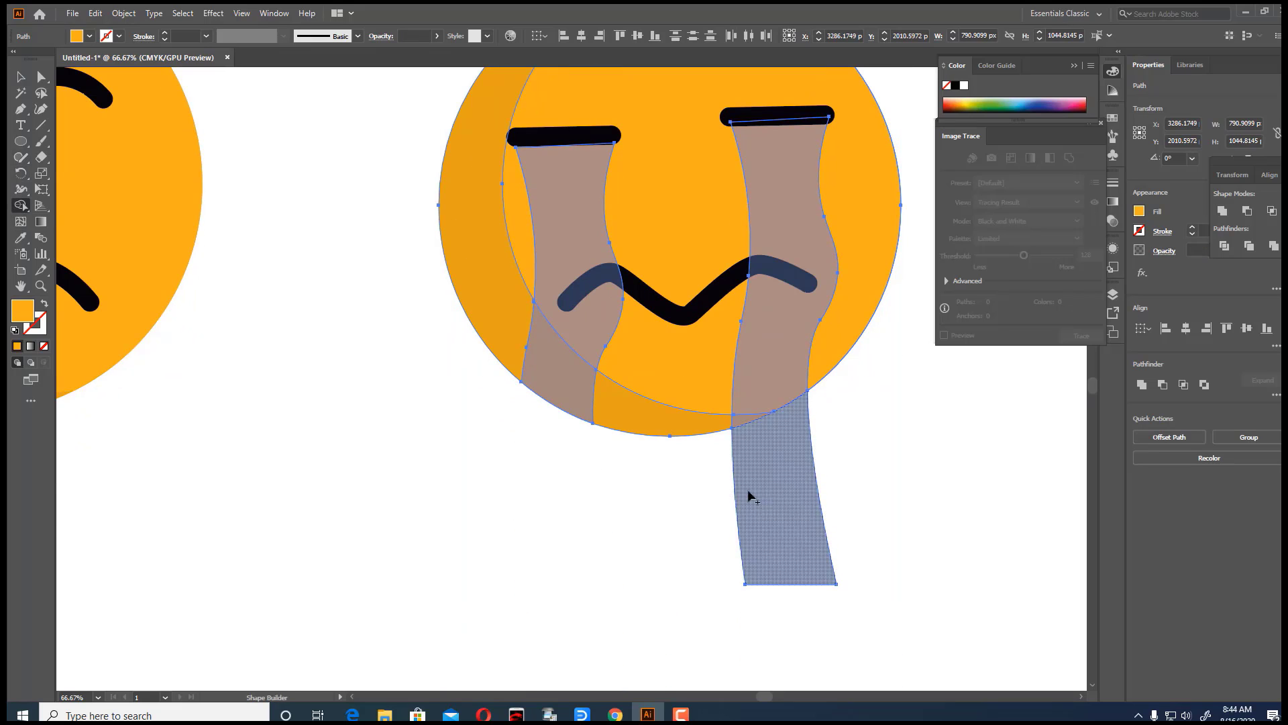
left_click(747, 494, "alt")
scroll(487, 284, "up", 2)
key("v")
left_click(388, 216)
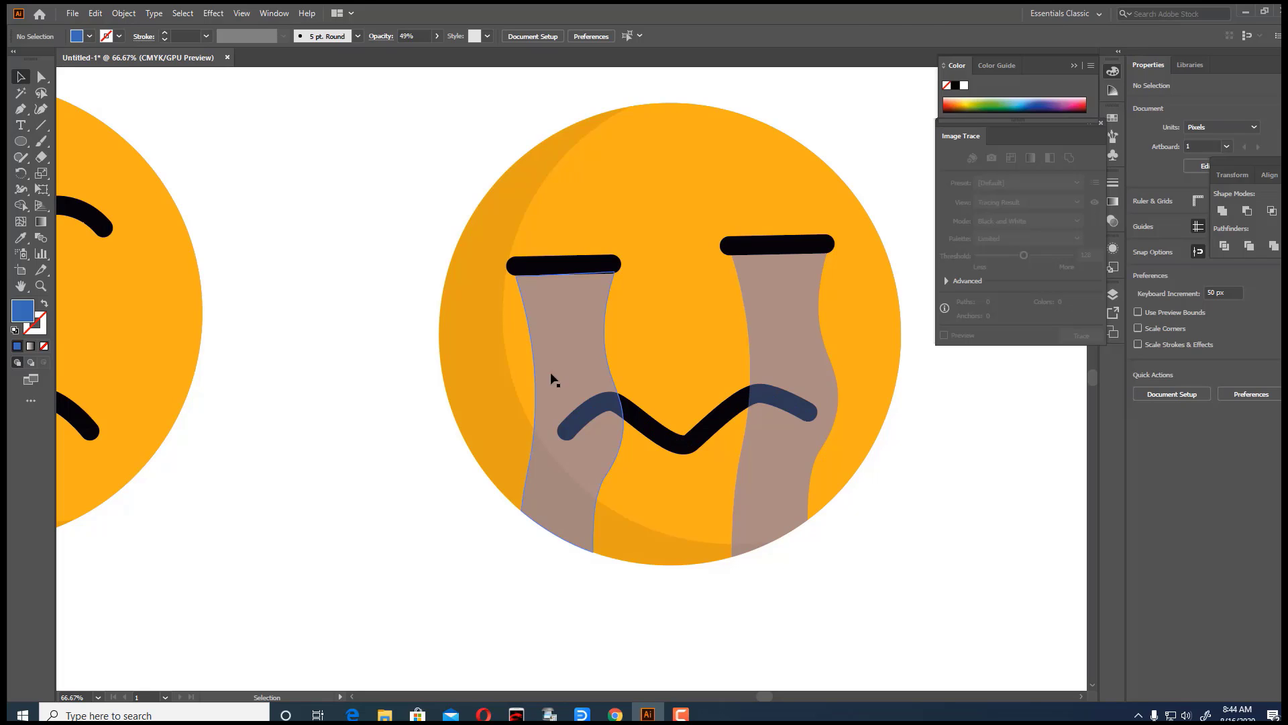
Step: Move the sixth face's left eye line down about 12 px so it overlaps the upper edge of its tear
left_click(534, 265)
left_click(983, 431)
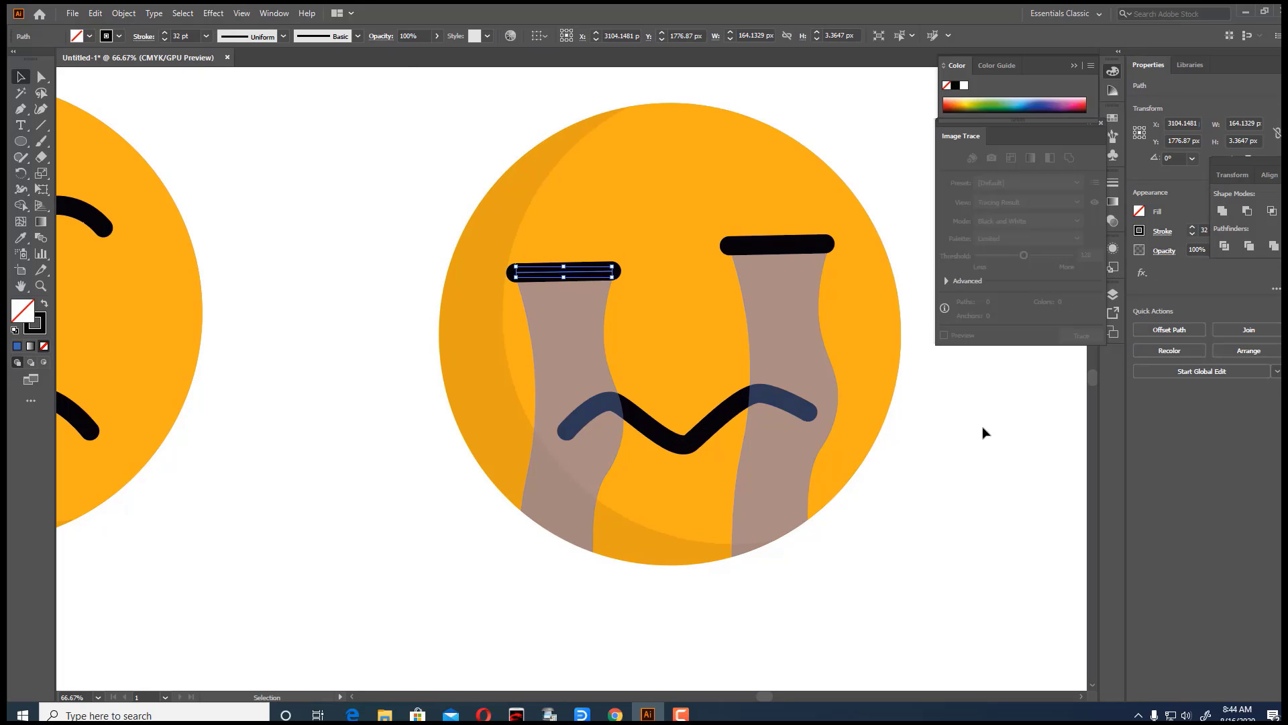
key("ctrl+minus")
key("ctrl+minus")
key("ctrl+minus")
key("ctrl+minus")
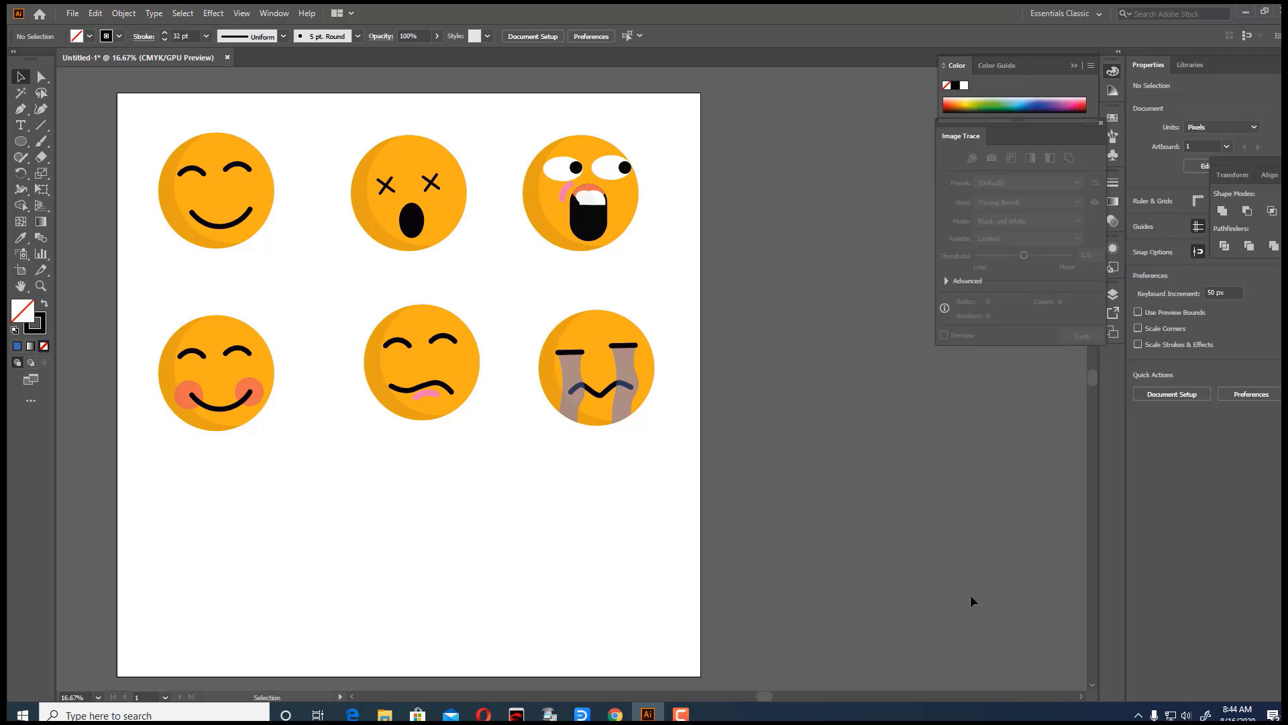
Step: Copy the first smiling face to the empty area below the blushing face as the seventh emoticon
left_click(267, 201)
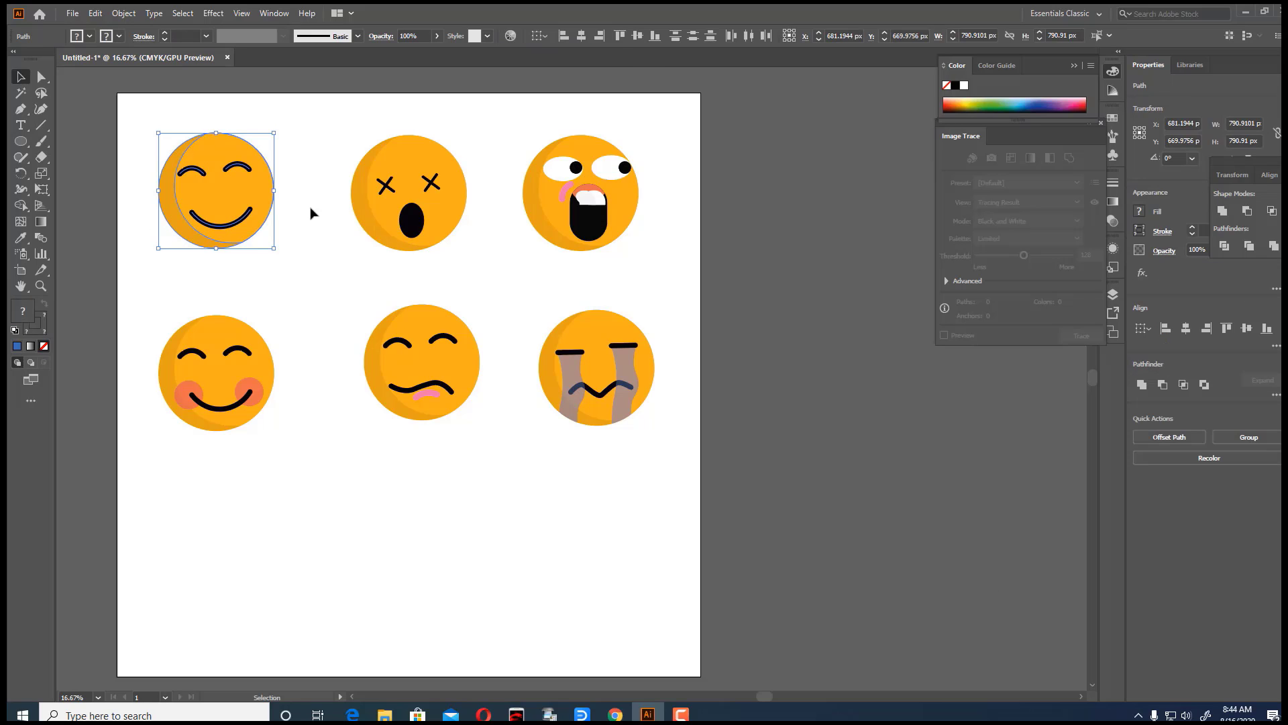
left_click_drag(230, 211, 225, 571)
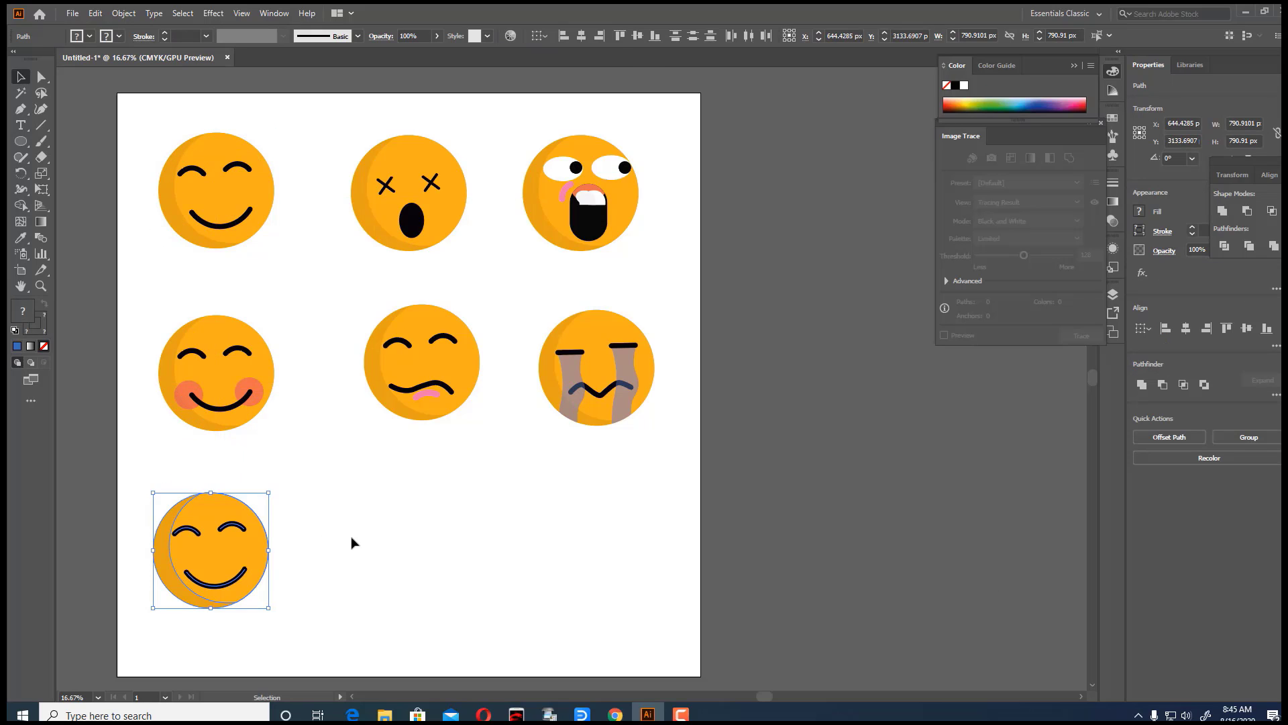
left_click(322, 538)
Step: Reflect both eyes of the seventh face across the horizontal axis so they curve downward like closed eyelids
left_click(239, 528)
left_click(188, 528, "shift")
right_click(187, 528)
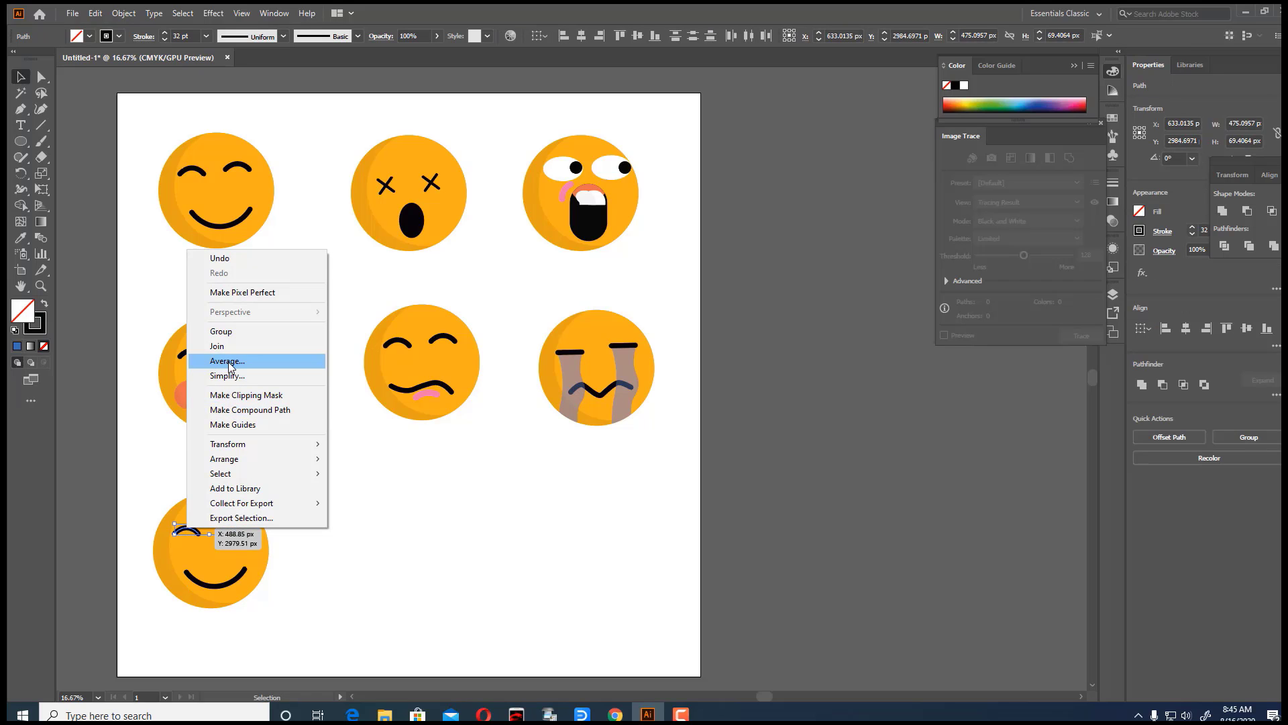
mouse_move(305, 450)
left_click(362, 493)
left_click(563, 287)
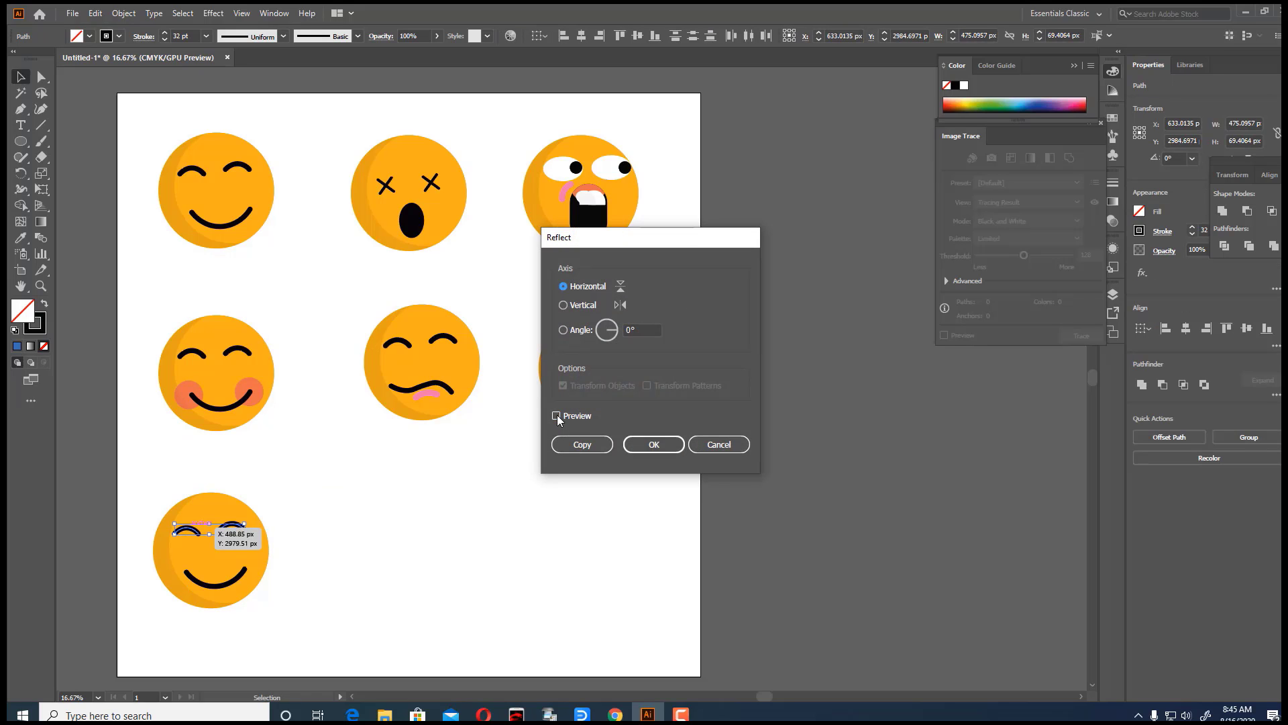
left_click(556, 415)
left_click(643, 449)
left_click(751, 250)
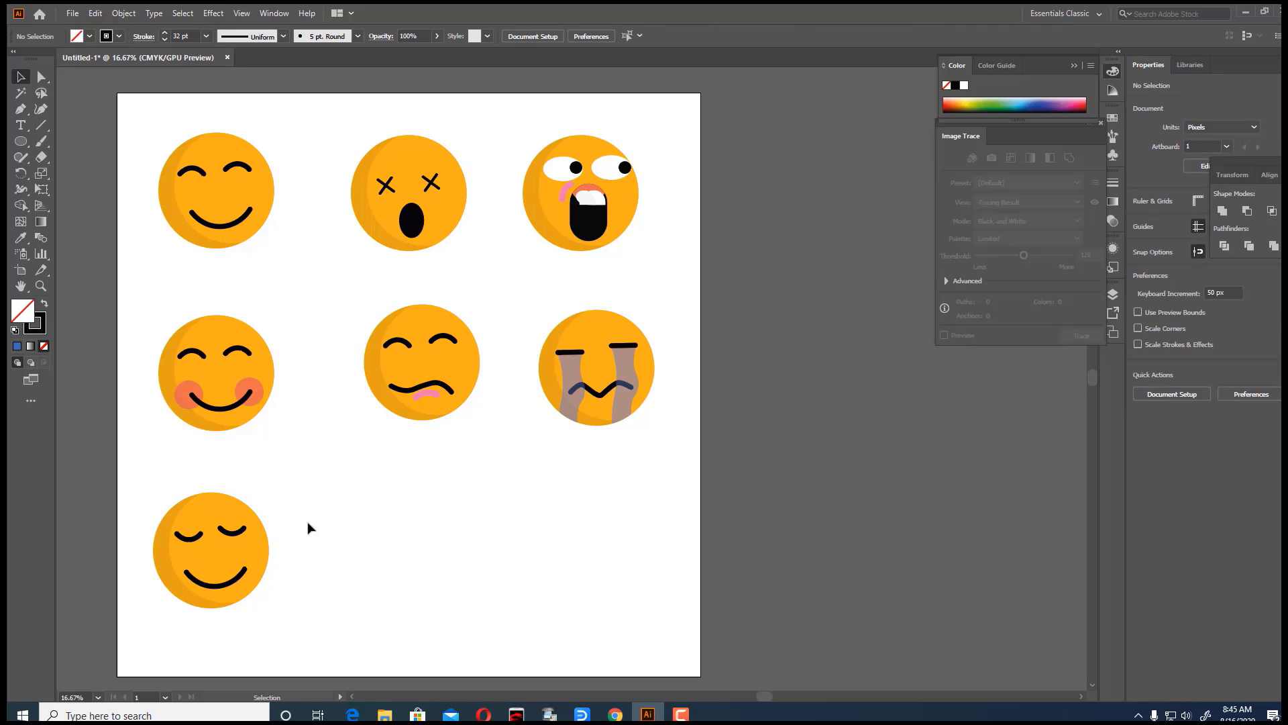
Step: Replace the seventh face's smile with a small round mouth filled with black
left_click(215, 586)
key("Delete")
left_click(21, 141)
left_click(74, 175)
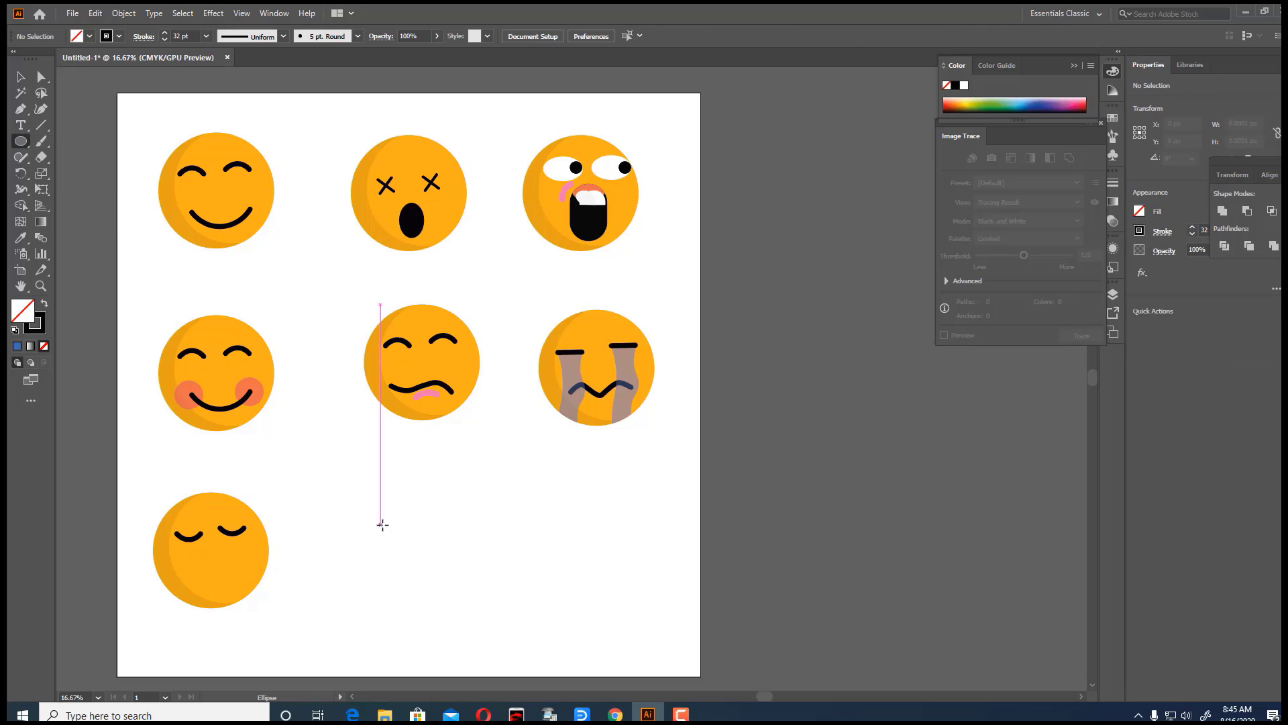
mouse_move(381, 525)
left_mouse_down()
mouse_move(389, 534)
mouse_move(216, 578)
left_mouse_up()
left_click(44, 304)
left_click(20, 78)
left_click(137, 185)
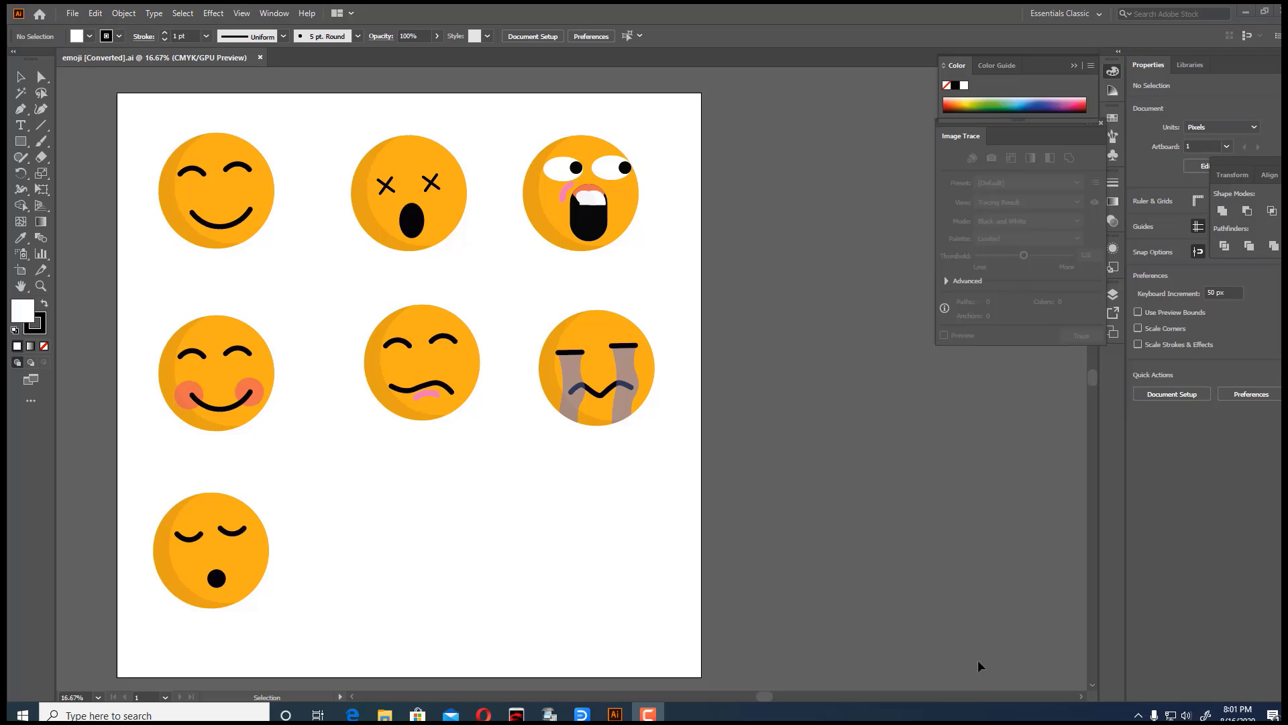
Step: Move both closed eyes of the seventh face slightly down
left_click_drag(231, 535, 232, 547)
left_click_drag(191, 541, 192, 552)
left_click(341, 567)
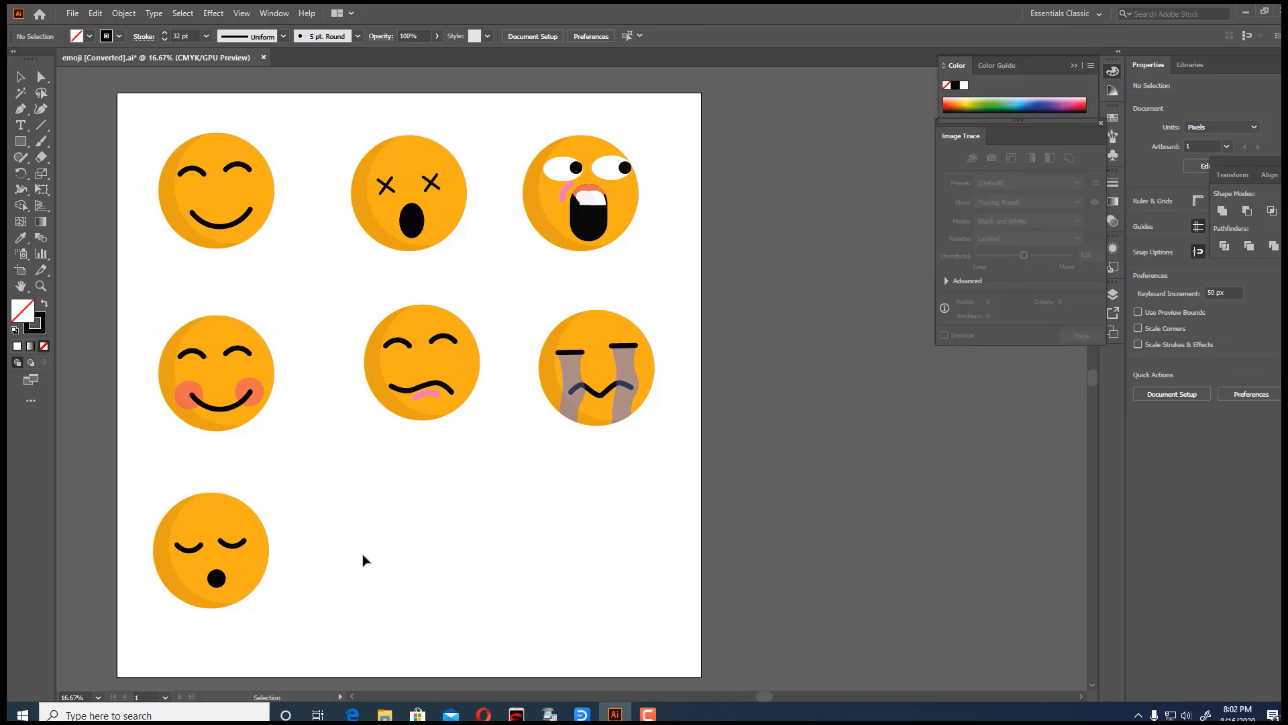
Step: Add the letter Z as 300 pt text above and to the right of the seventh face
left_click(21, 125)
left_click(306, 495)
left_click(648, 36)
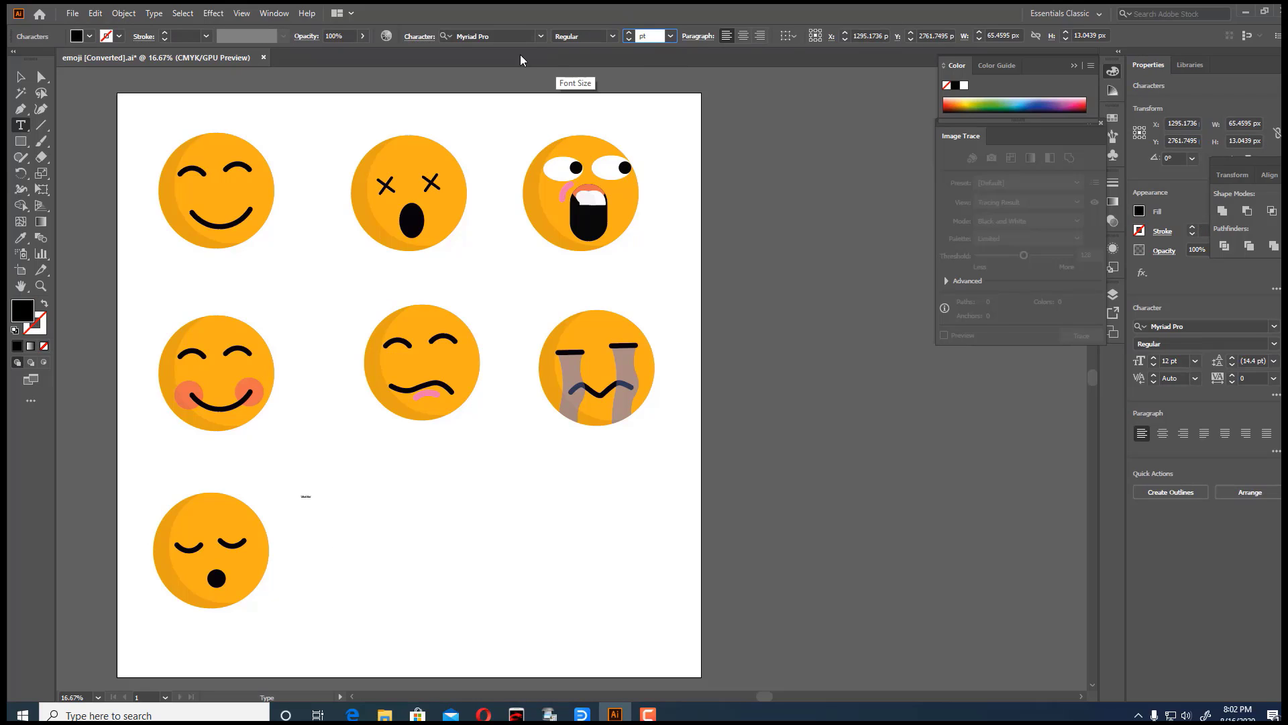
type("300")
key("Return")
key("BackSpace")
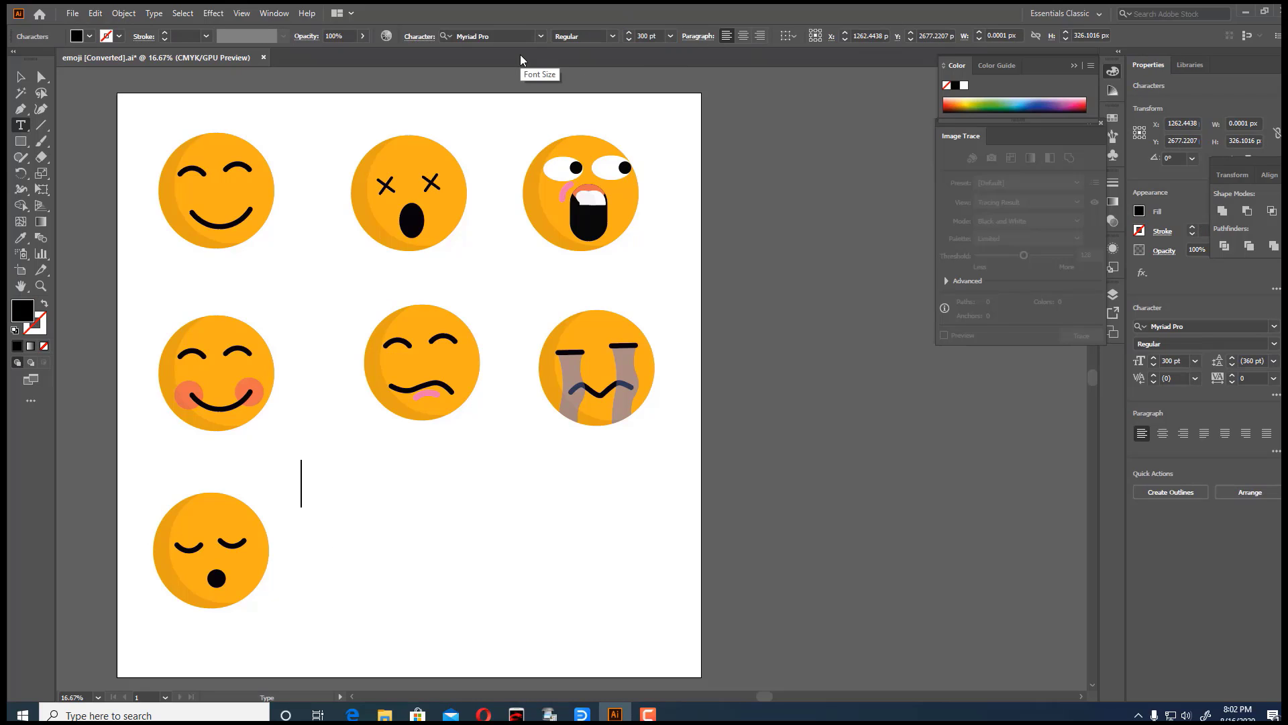
type("Z")
Step: Change the Z's font to Bauhaus 93
left_click(21, 76)
left_click(541, 36)
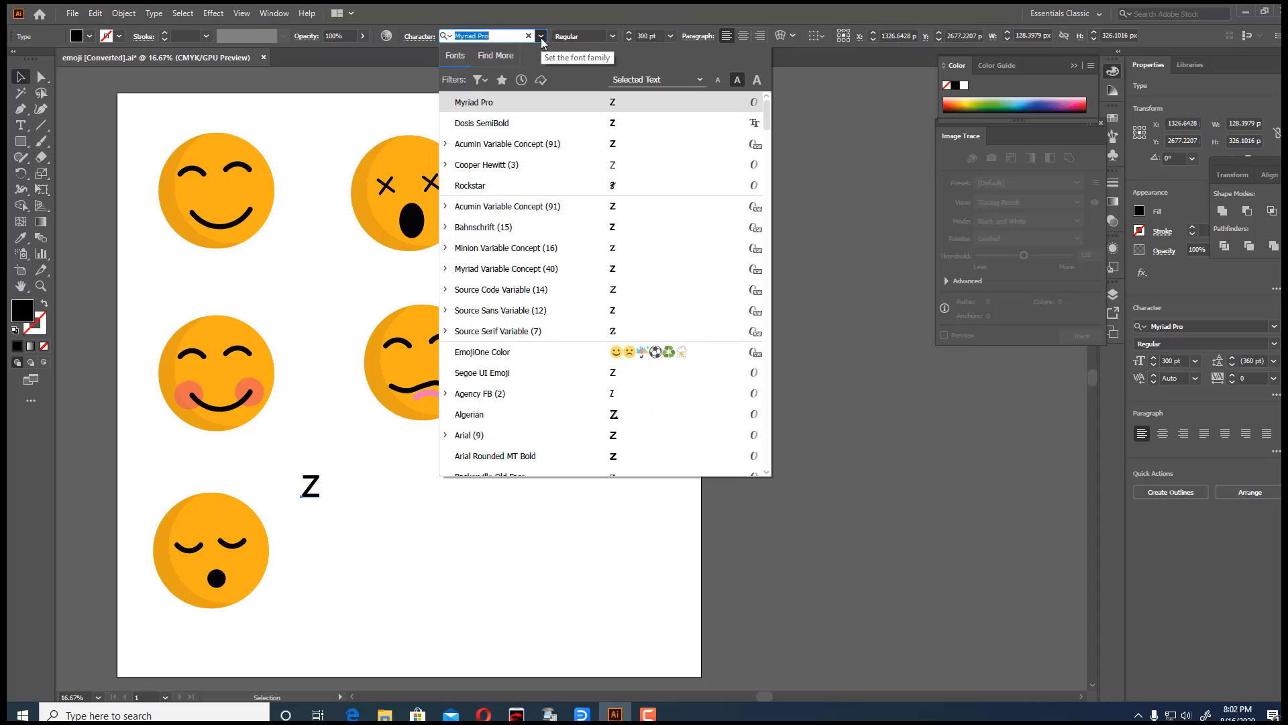
scroll(620, 329, "down", 3)
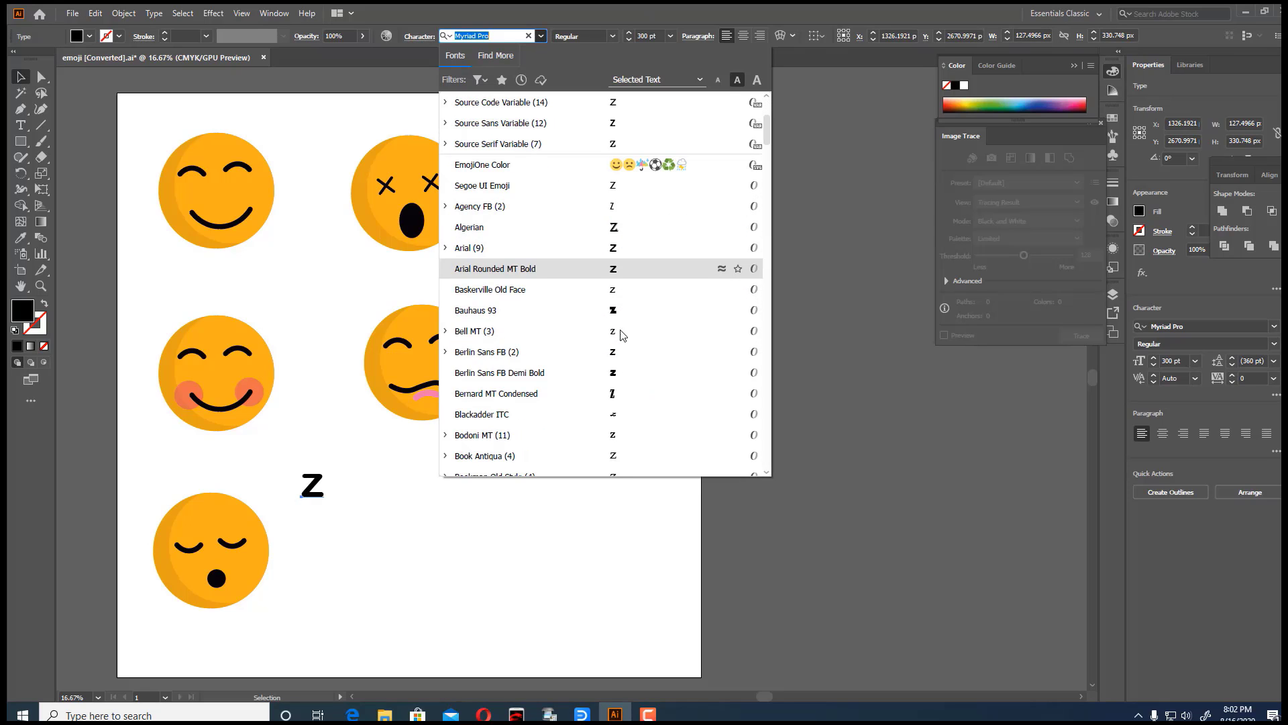
scroll(619, 315, "down", 3)
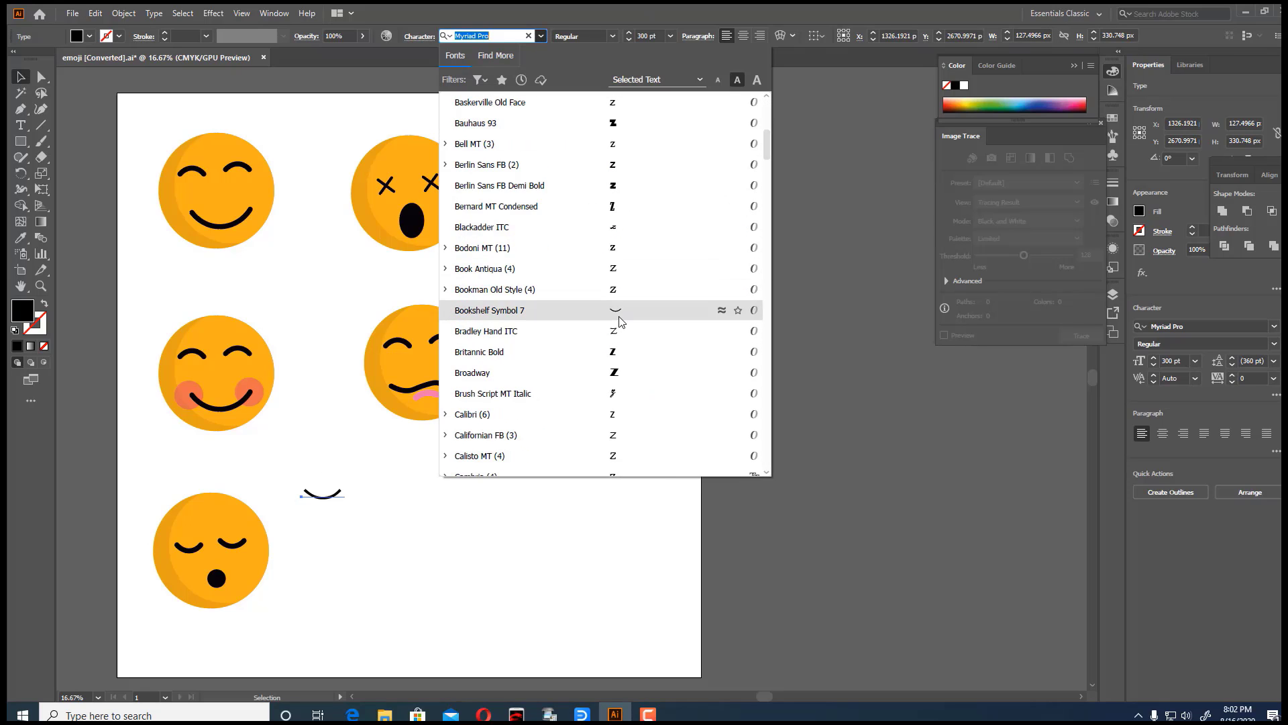
scroll(613, 196, "up", 6)
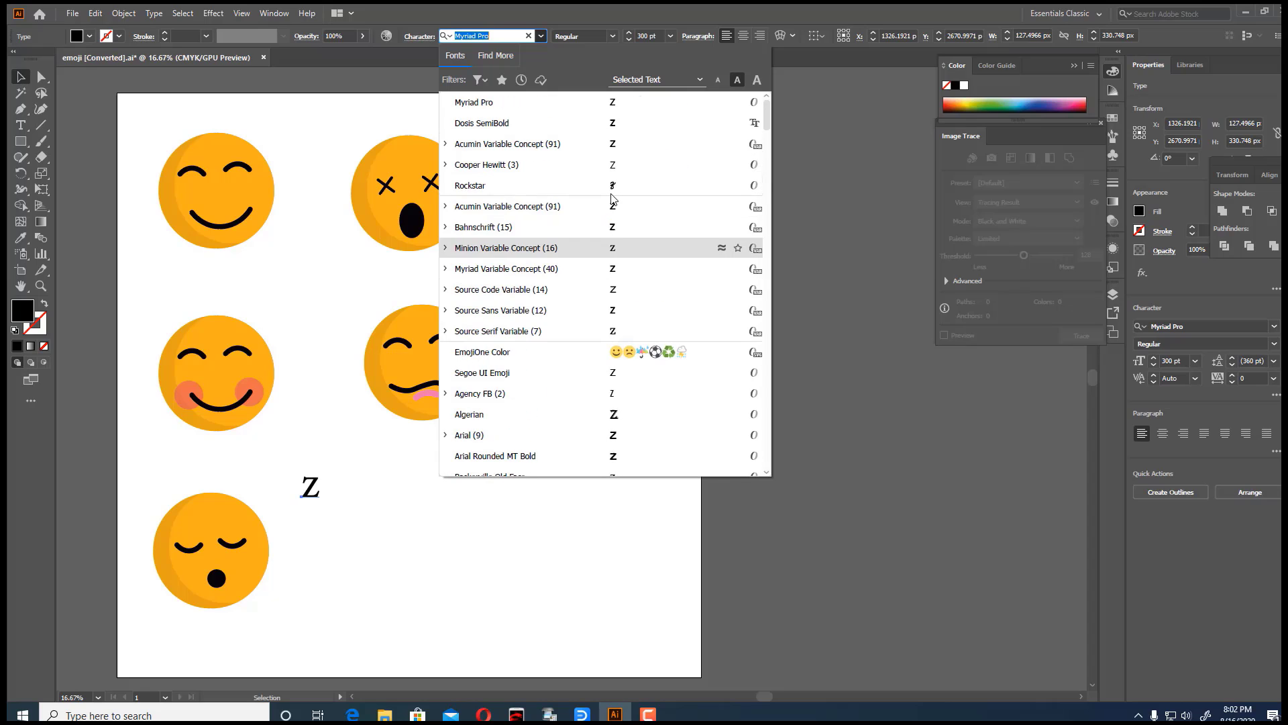
scroll(612, 221, "down", 4)
left_click(613, 254)
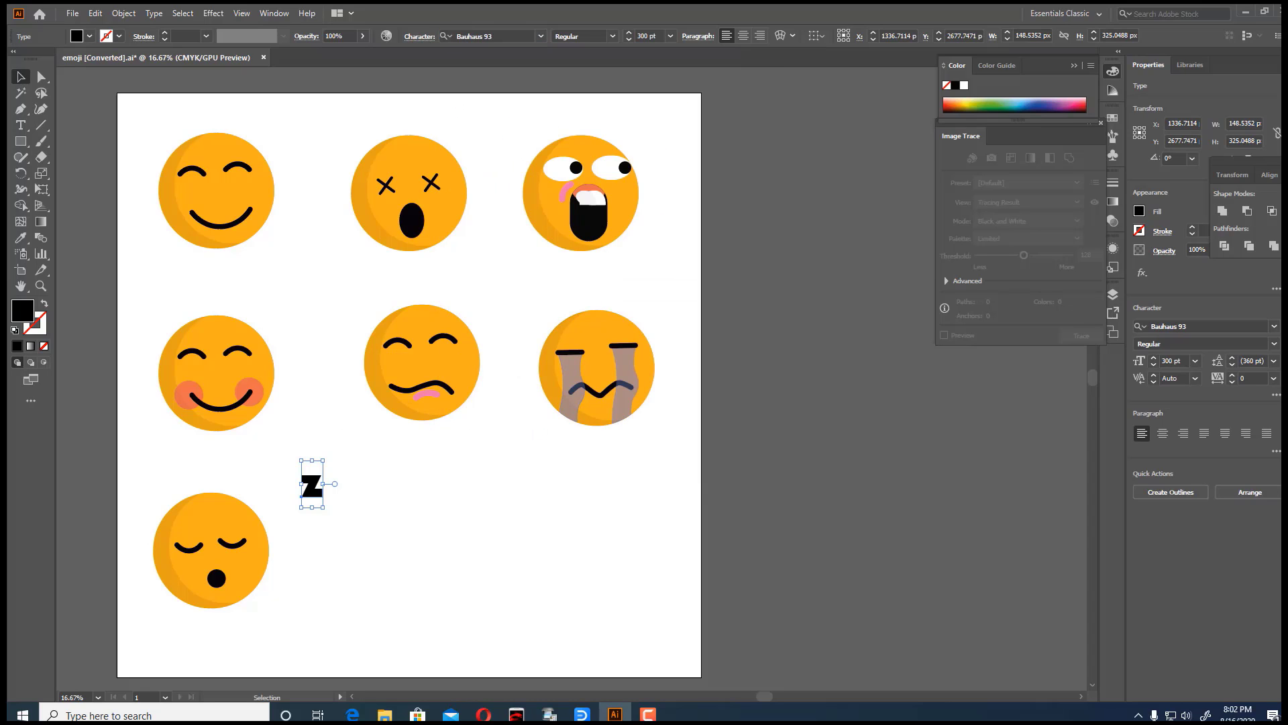
Step: Fill the Z with light blue
double_click(23, 315)
left_click(677, 361)
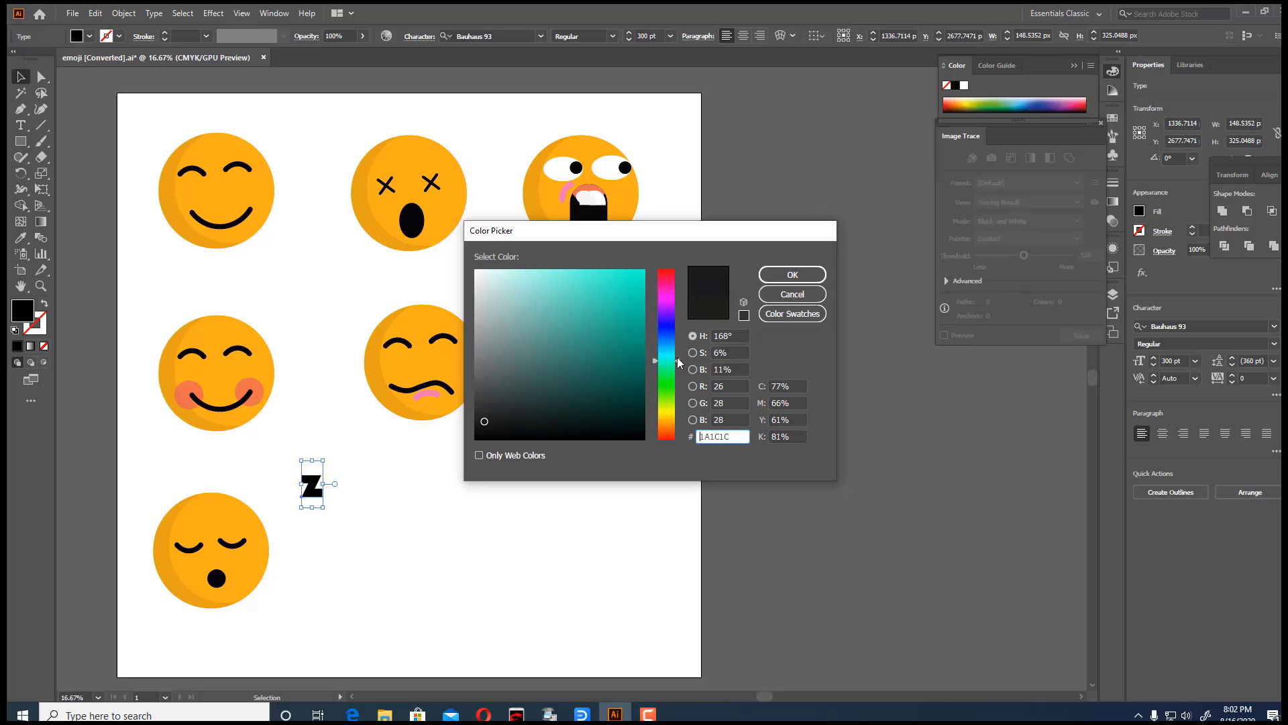
left_click(576, 290)
key("Return")
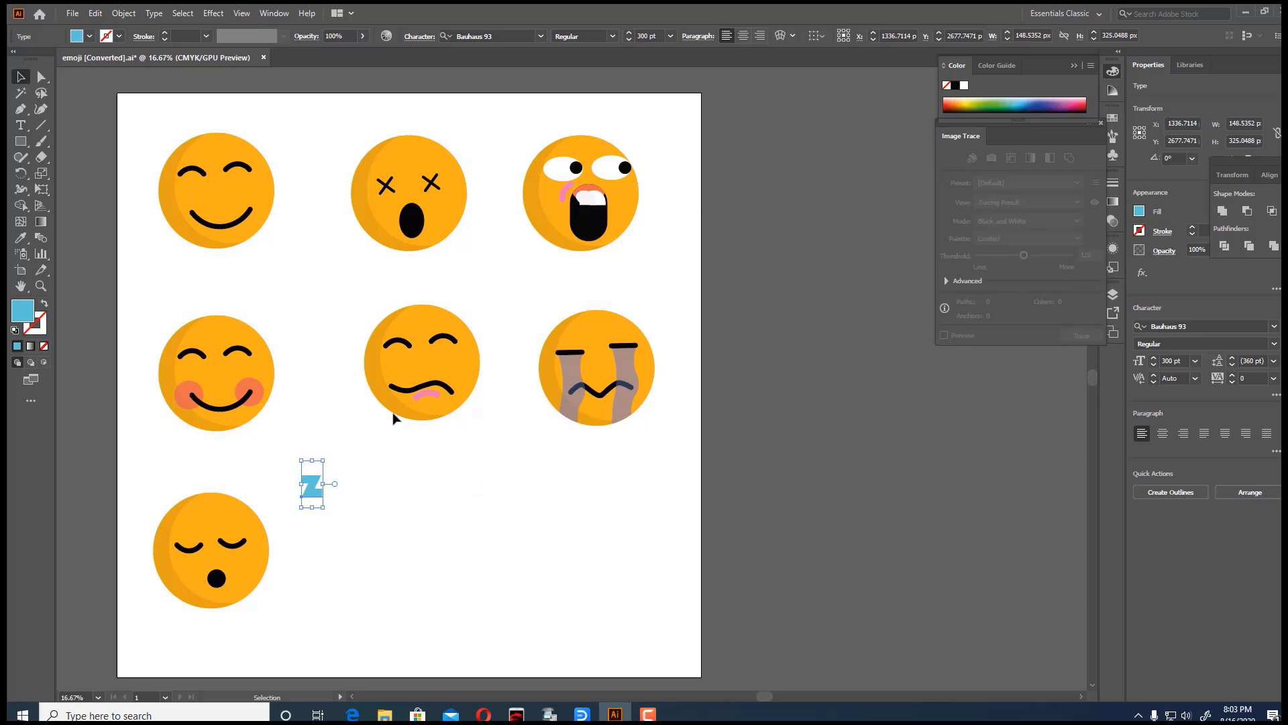
Step: Flatten the transparency of the Z with all text and strokes converted to outlines
left_click(124, 13)
left_click(161, 285)
left_click(689, 237)
left_click(597, 251)
left_click(536, 324)
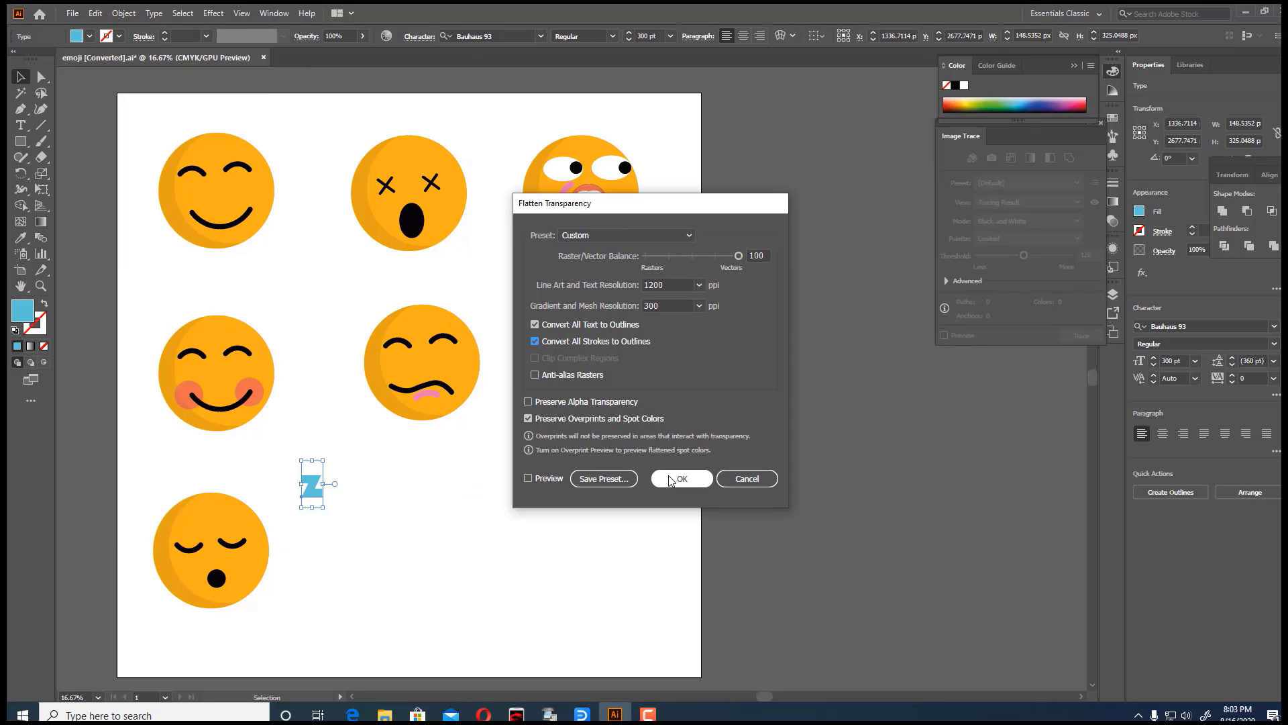
left_click(671, 478)
Step: Duplicate the blue Z into a diagonal trail of three rising from the seventh face's upper right edge
left_click_drag(280, 457, 325, 524)
mouse_move(307, 486)
left_mouse_down()
mouse_move(255, 497)
mouse_move(296, 471)
left_mouse_up()
key("ctrl+d")
left_click(611, 566)
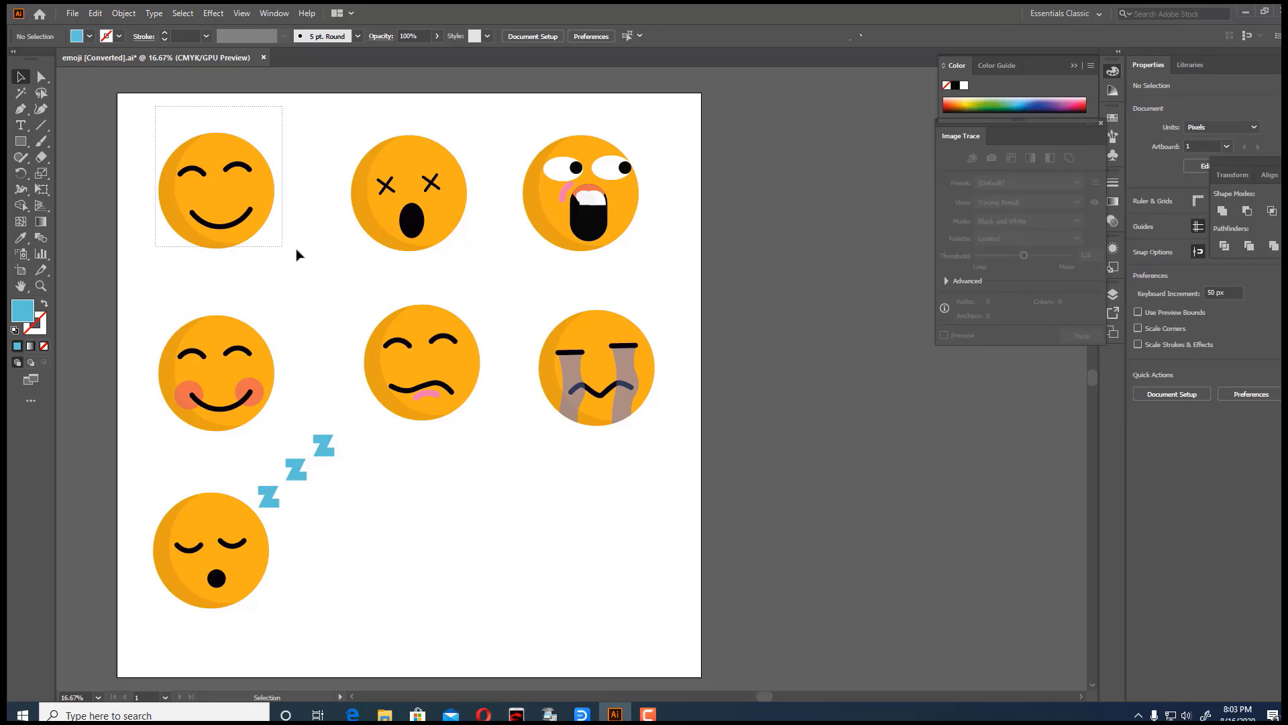
Step: Copy the first smiling face to the right of the sleeping face and delete both eyes of the copy
left_click(231, 211)
left_click_drag(221, 191, 429, 545, "alt")
left_click(530, 561)
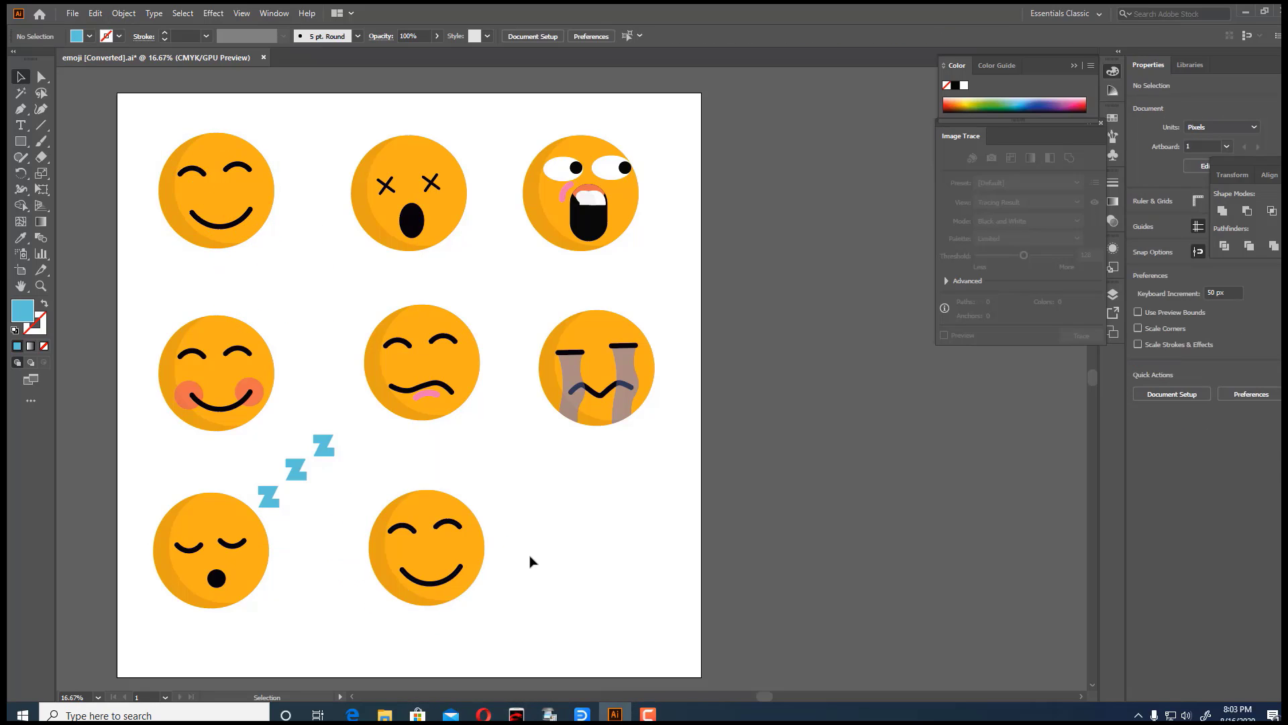
left_click(453, 525)
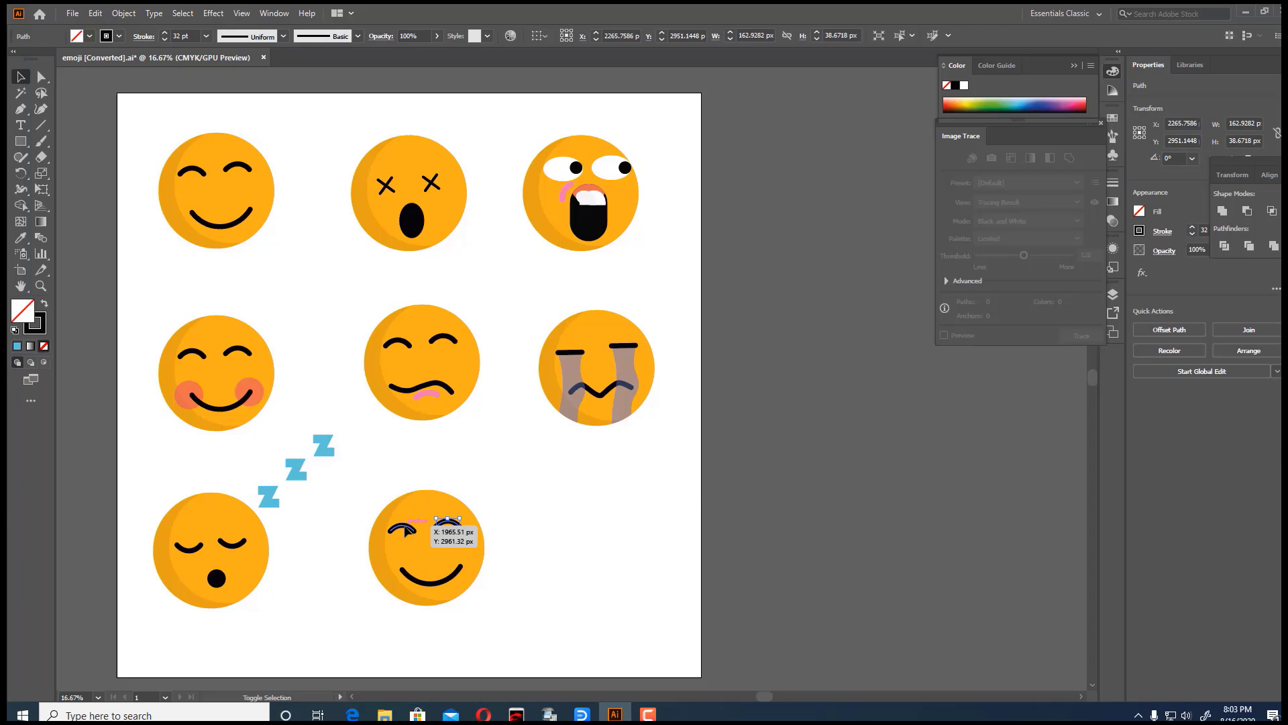
left_click(409, 527, "shift")
key("Delete")
Step: Draw a circle about 218 px wide beside the artboard and fill it with off-white
left_click_drag(21, 141, 71, 174)
left_click_drag(764, 543, 781, 559, "alt+shift")
left_click(44, 304)
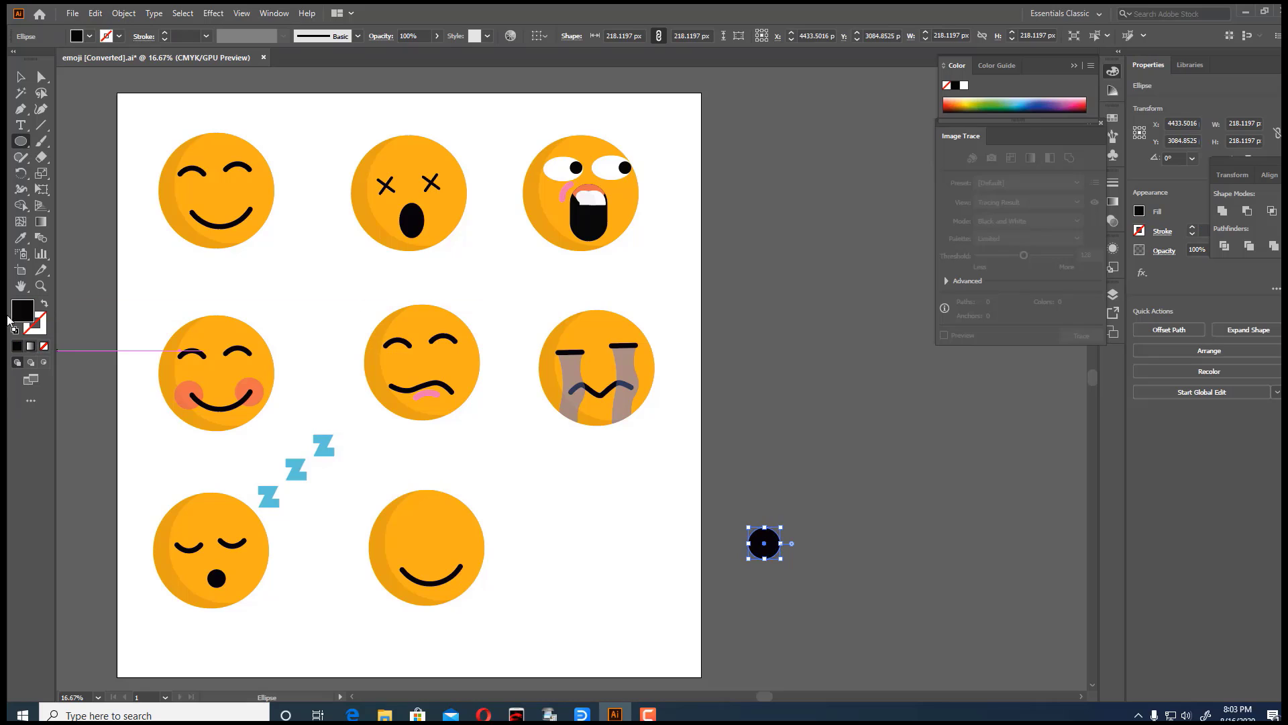
double_click(23, 310)
left_click(479, 275)
left_click(791, 274)
left_click(21, 76)
left_click(799, 566)
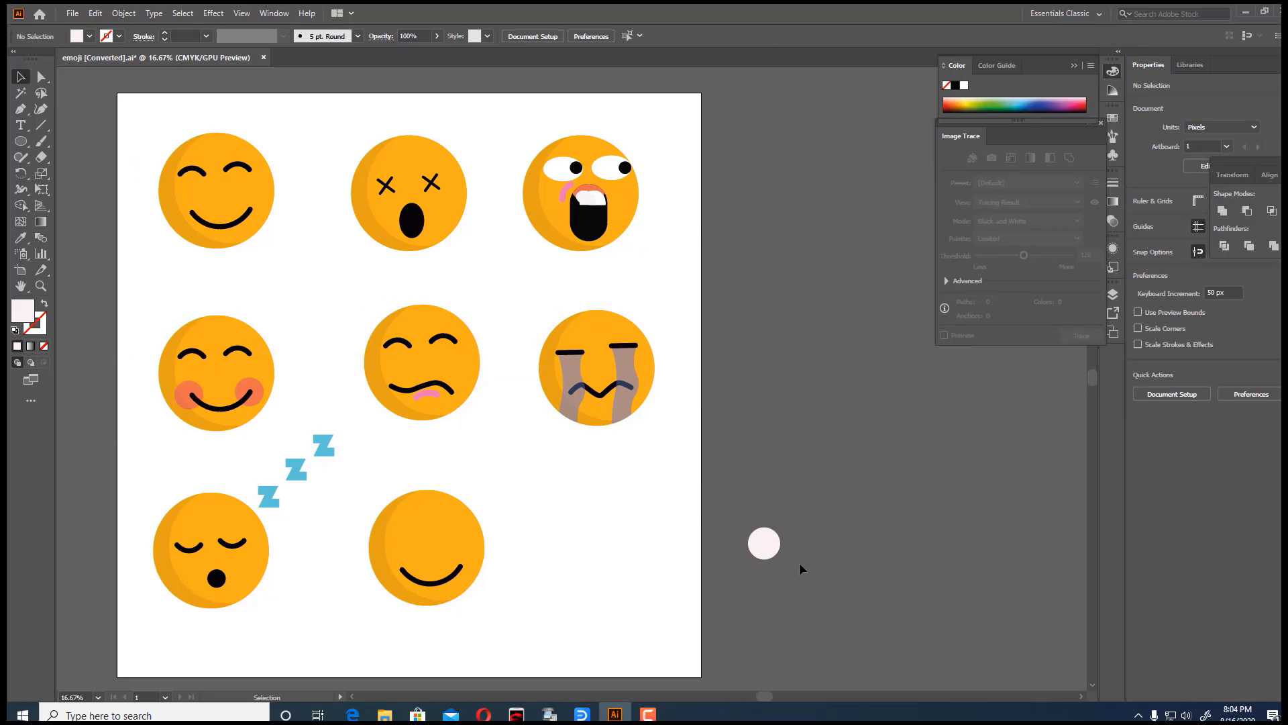
Step: Scale the off-white circle down from its centre to about 186 px
left_click(769, 548)
left_click_drag(780, 526, 777, 529, "alt+shift")
left_click(805, 523)
Step: Add a black pupil about 35 px wide at the centre of the off-white circle from a scaled-down copy
key("ctrl+plus")
left_click(856, 630)
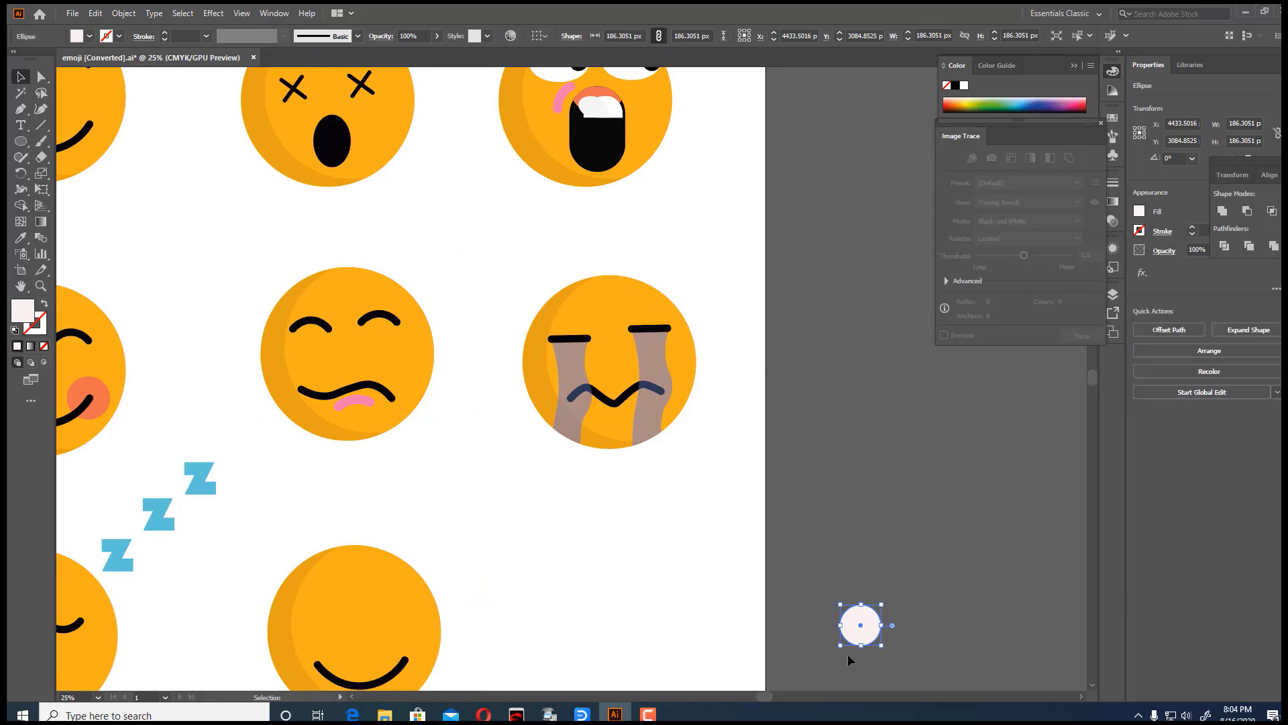
key("ctrl+plus")
key("ctrl+plus")
key("ctrl+plus")
key("ctrl+plus")
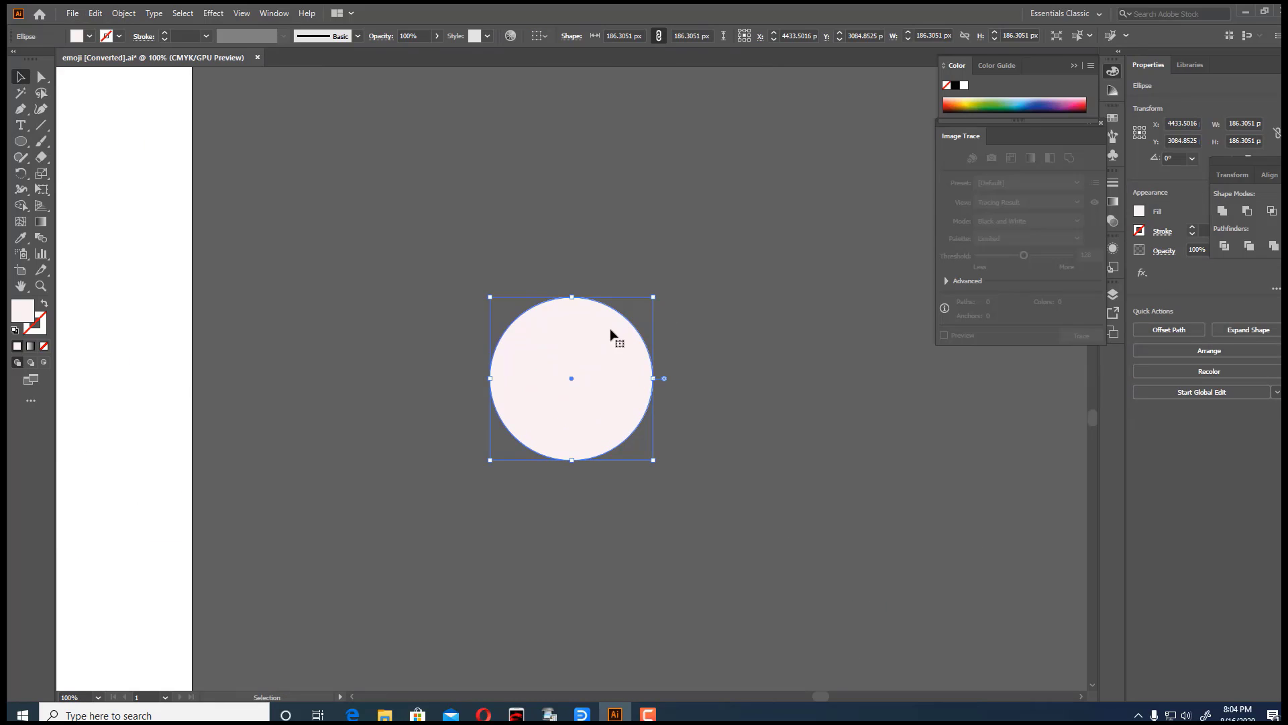
left_click_drag(611, 330, 578, 381, "alt")
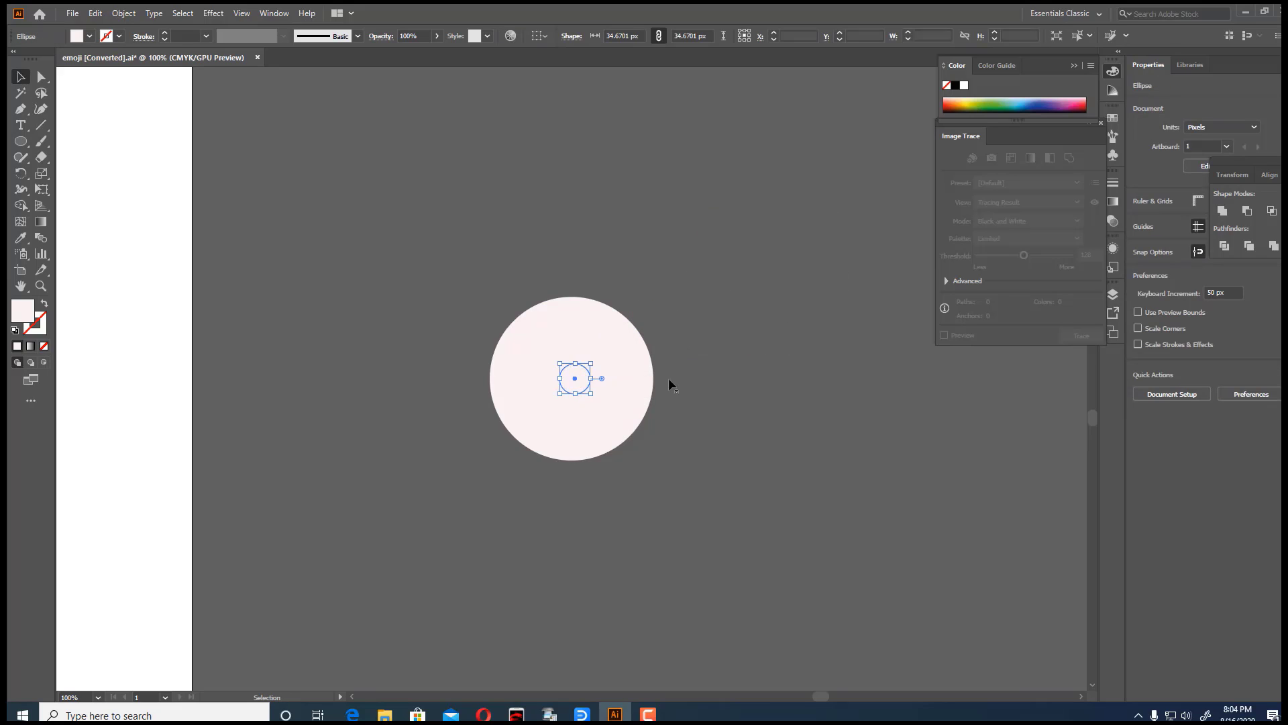
double_click(22, 310)
left_click(636, 435)
left_click(791, 274)
left_click(465, 212)
Step: Group the pupil with the off-white circle and place two of these eyes on the eighth face
left_click_drag(464, 212, 823, 501)
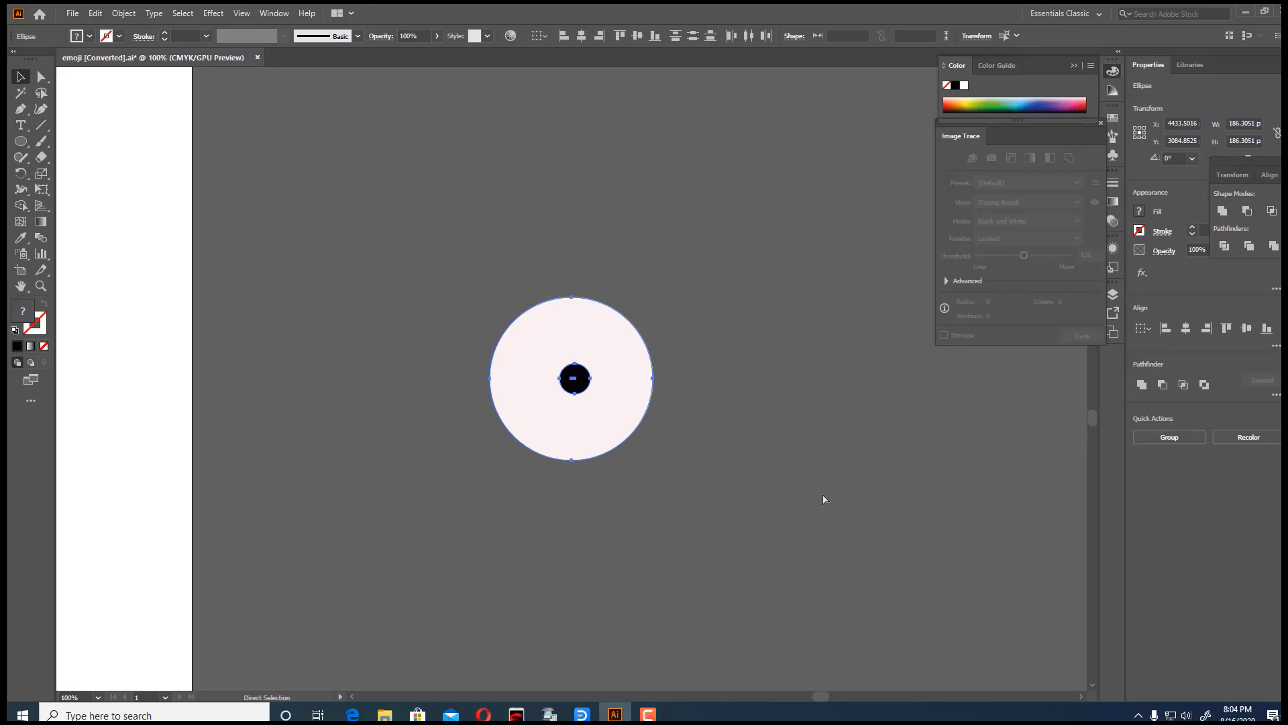
key("ctrl+g")
key("ctrl+minus")
key("ctrl+minus")
key("ctrl+minus")
key("ctrl+minus")
key("ctrl+minus")
left_click_drag(574, 380, 256, 367)
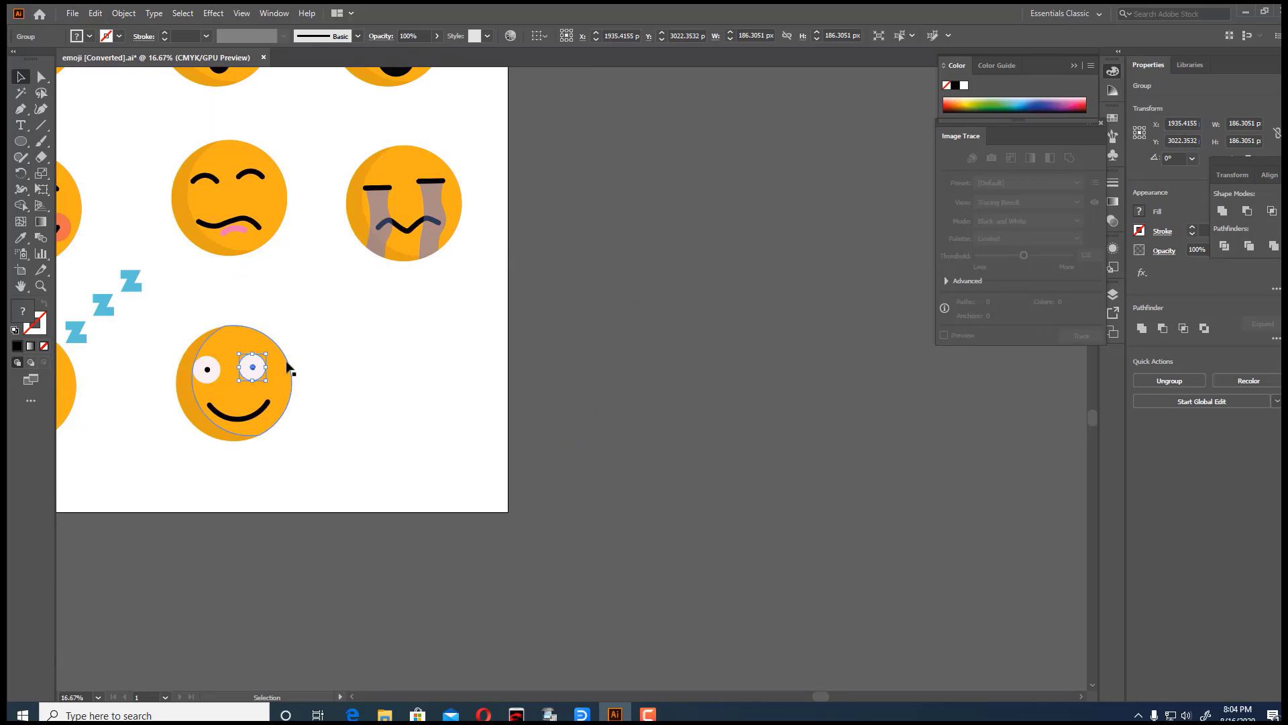
left_click(837, 97)
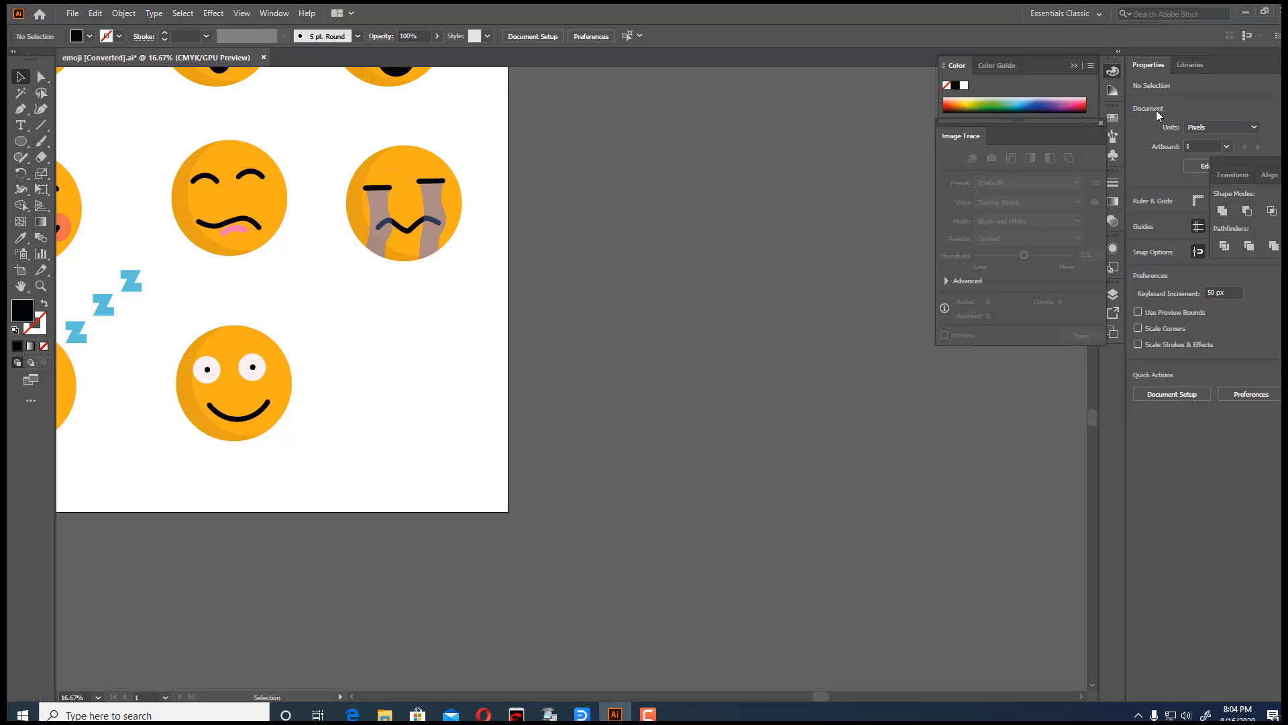
Step: Move the eighth face's right eye slightly down to line up with the left eye
key("ctrl+plus")
key("ctrl+plus")
left_click_drag(824, 696, 771, 696)
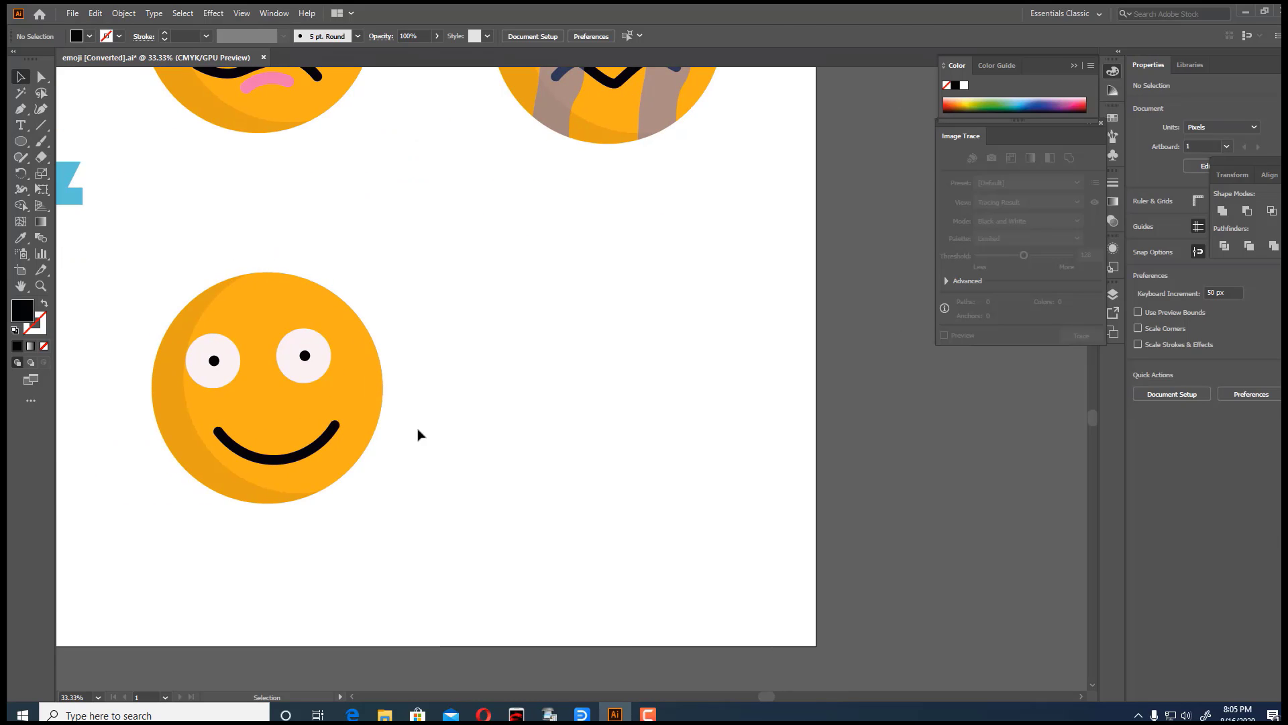
left_click_drag(306, 355, 310, 362)
key("ctrl+shift+a")
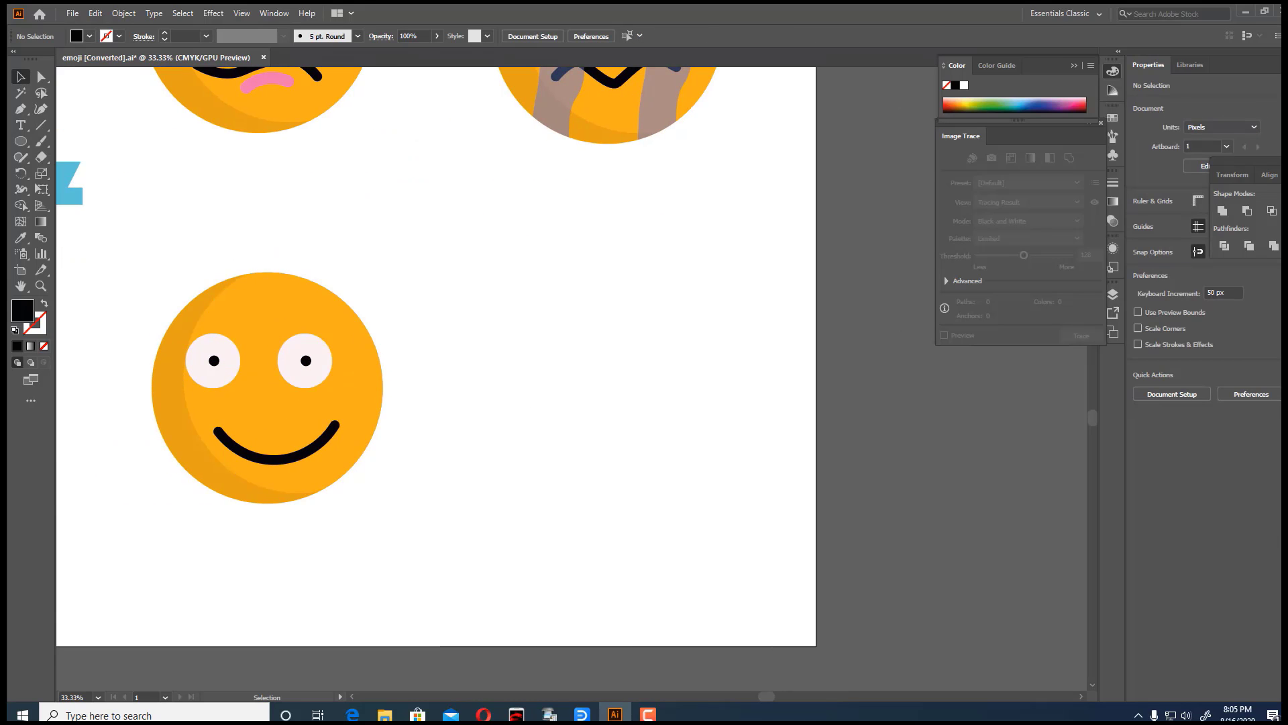
Step: Copy the whole eighth face with its eyes and smile to the empty space on its right
left_click_drag(115, 255, 523, 534)
left_click_drag(269, 396, 654, 403)
key("ctrl+shift+a")
Step: Offset the ninth face's eyes by lowering the right eye toward the mouth and raising the left eye
left_click(639, 375)
left_click(645, 360)
key("Delete")
left_click_drag(549, 368, 554, 348)
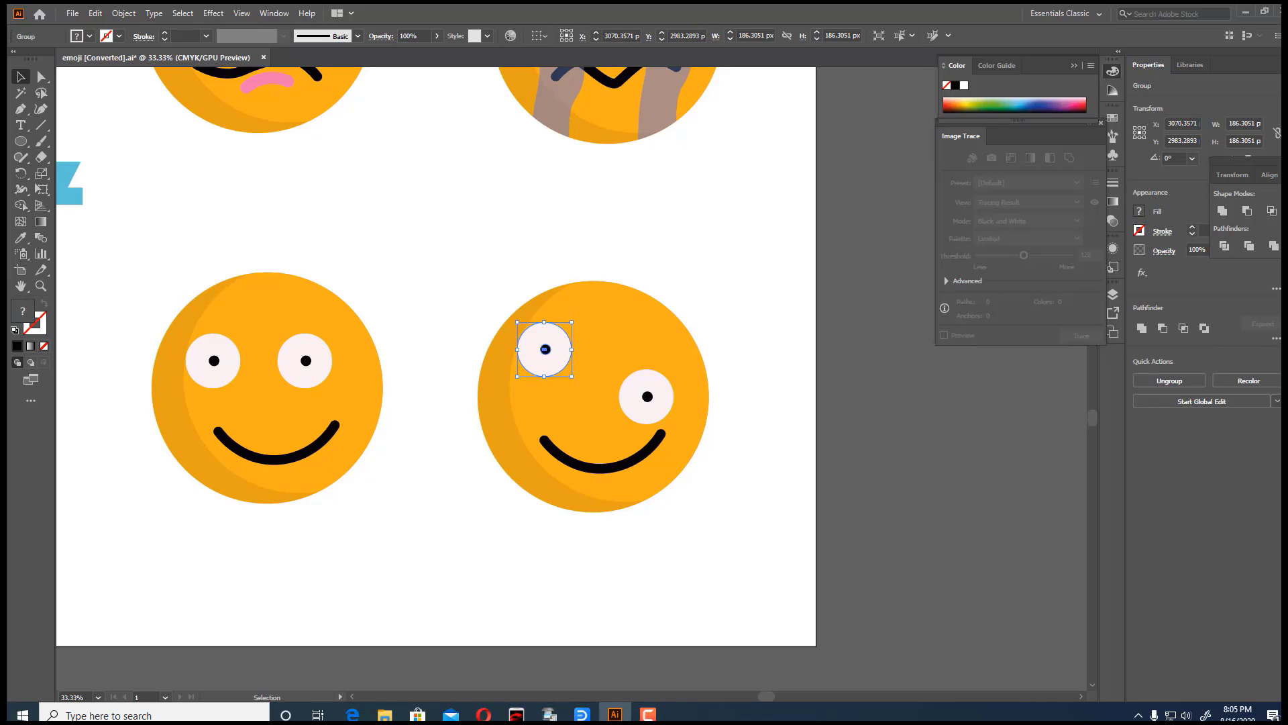
Step: Ungroup the ninth face's eyes and shift the right pupil to the lower right and the left pupil to the upper left
right_click(644, 394)
left_click(674, 511)
left_click_drag(652, 400, 661, 410)
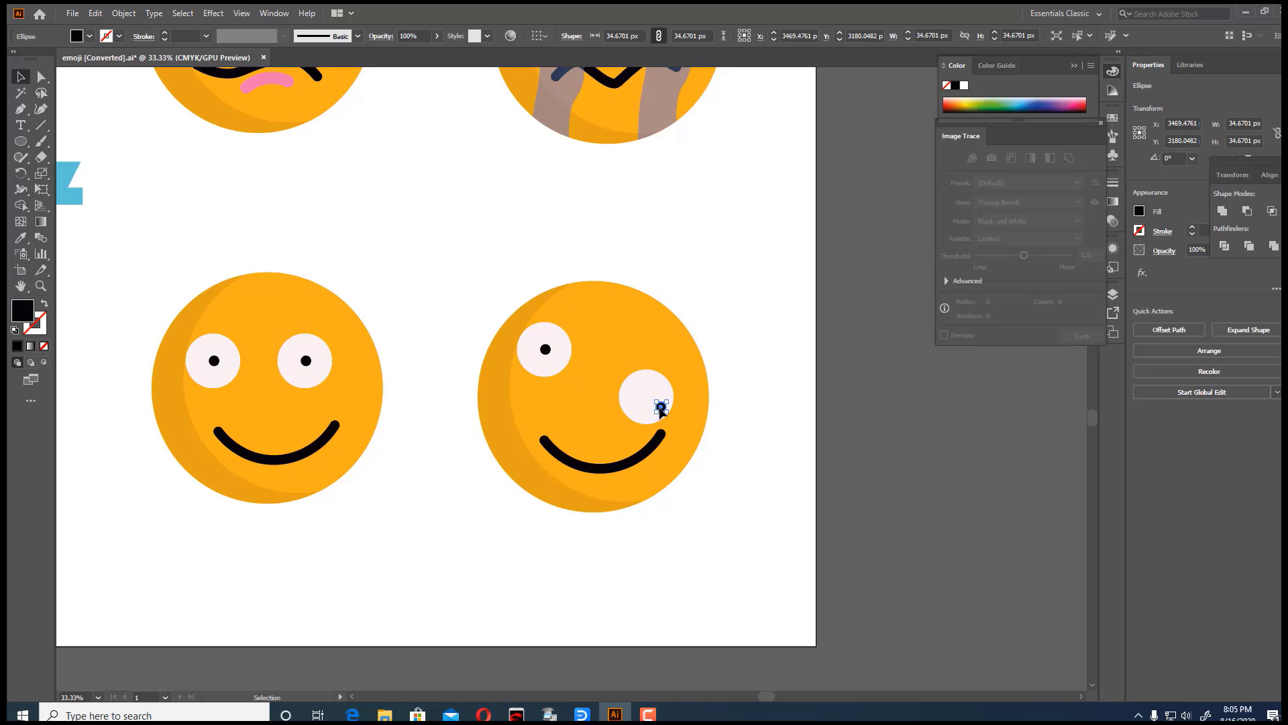
left_click_drag(546, 349, 530, 345)
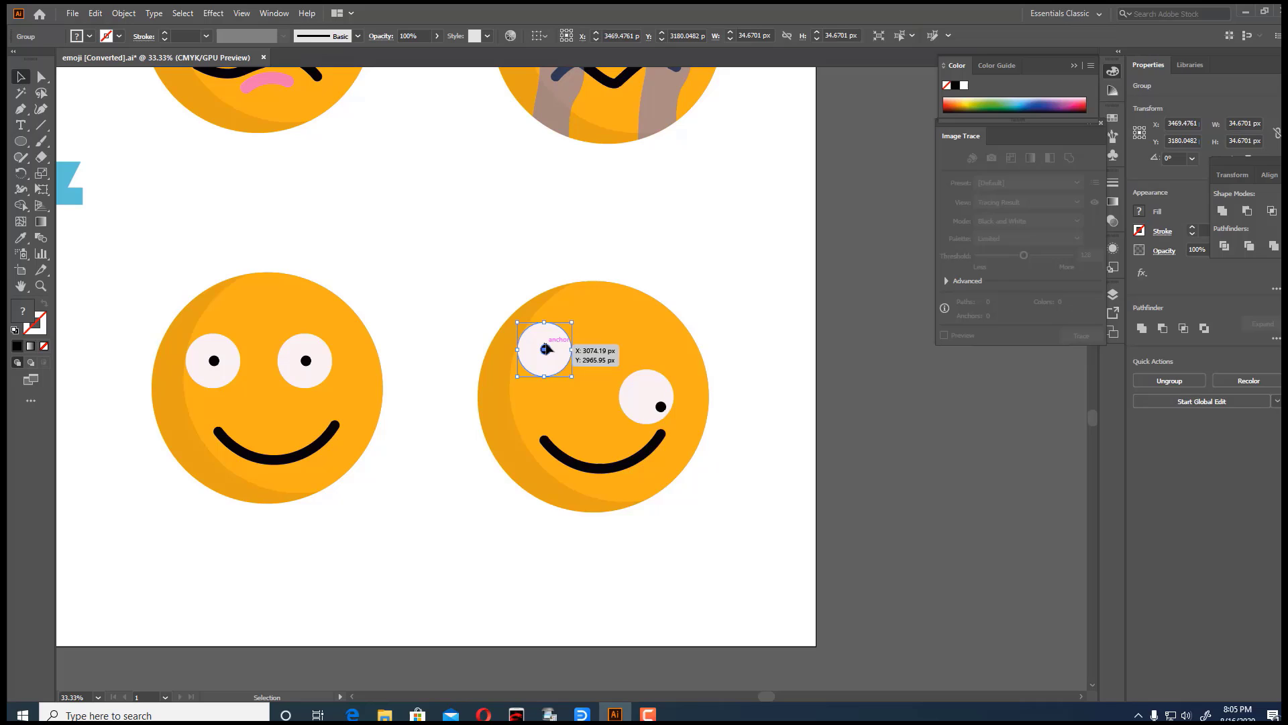
left_click(737, 372)
Step: Move the ninth face's smile slightly lower on the face
left_click(630, 462)
left_click_drag(628, 470, 619, 474)
left_click(742, 400)
key("ctrl+z")
left_click(743, 399)
left_click(727, 420)
scroll(189, 275, "up", 3)
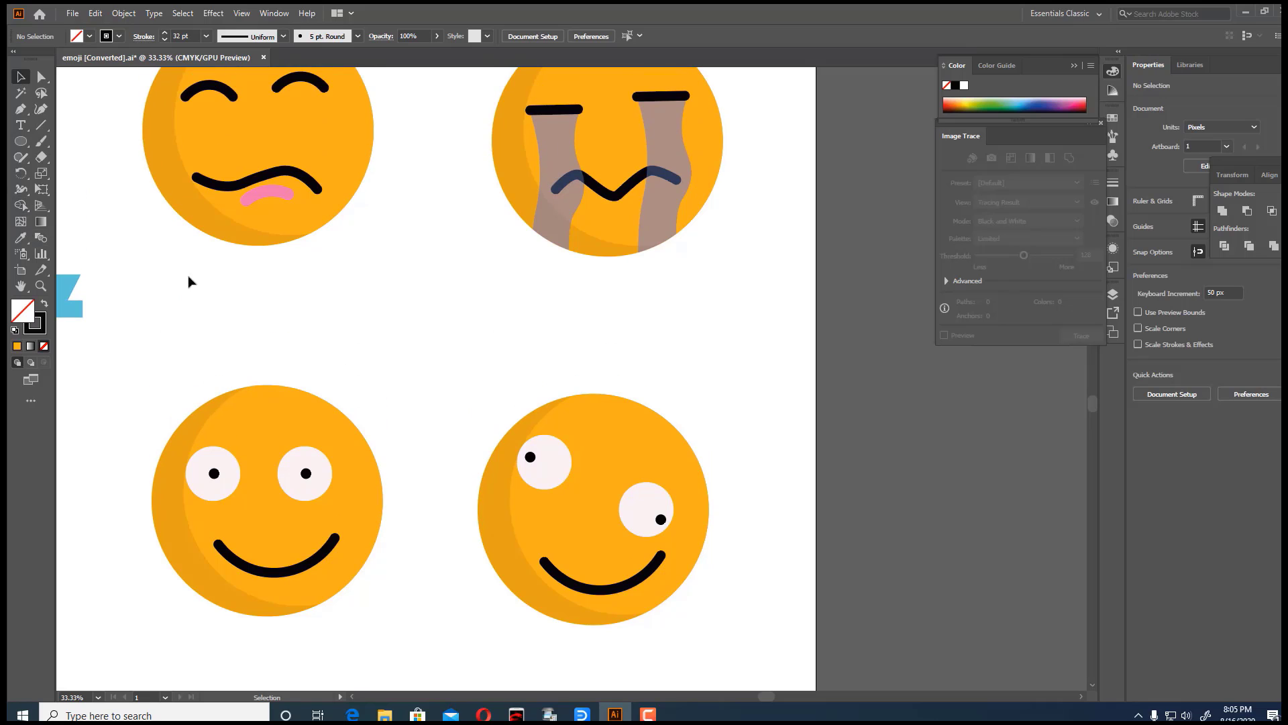
Step: Draw a small circle in the gap above the two lower faces and give it the translucent pink blush fill at 53% opacity
left_click_drag(21, 143, 87, 172)
left_click_drag(453, 351, 470, 368)
mouse_move(769, 696)
left_mouse_down()
mouse_move(714, 705)
mouse_move(775, 696)
left_mouse_up()
left_click(21, 237)
left_click(302, 188)
left_click(21, 76)
left_click(772, 654)
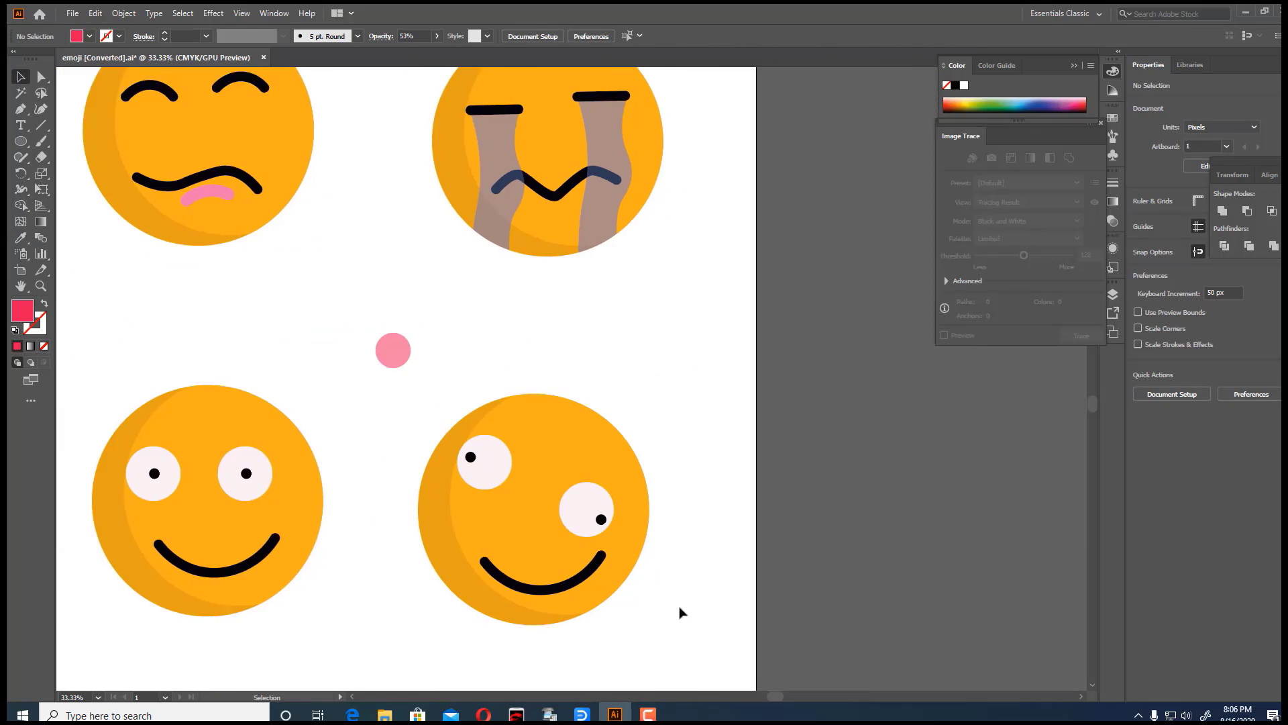
Step: Place the pink circle on the ninth face as a cheek, enlarge it and duplicate it so both ends of the smile have one
scroll(680, 613, "down", 2)
left_click(401, 259)
left_click_drag(402, 259, 608, 473)
left_click(671, 477)
left_click(636, 469)
left_click(662, 497)
Step: Bring the ninth face's smile in front of the cheeks and narrow it to about 319 px wide
left_click(550, 510)
key("ctrl+shift+]")
left_click(673, 503)
left_click(670, 515)
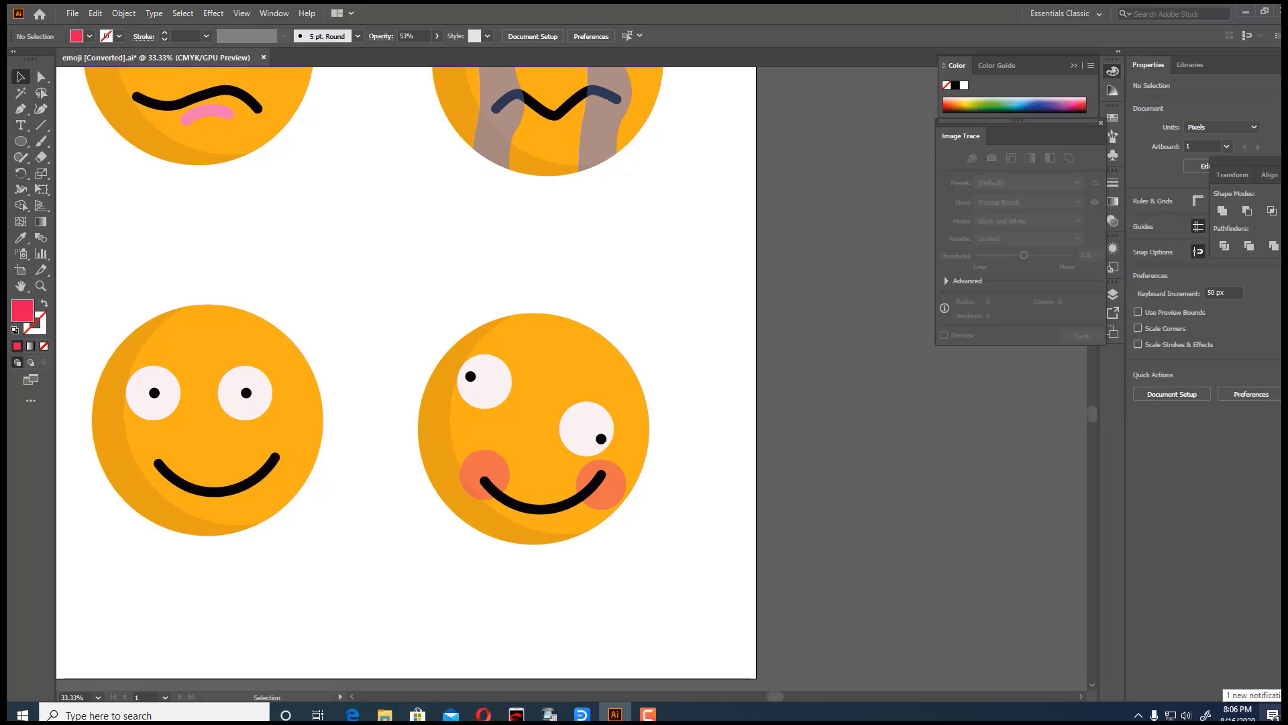
left_click(563, 508)
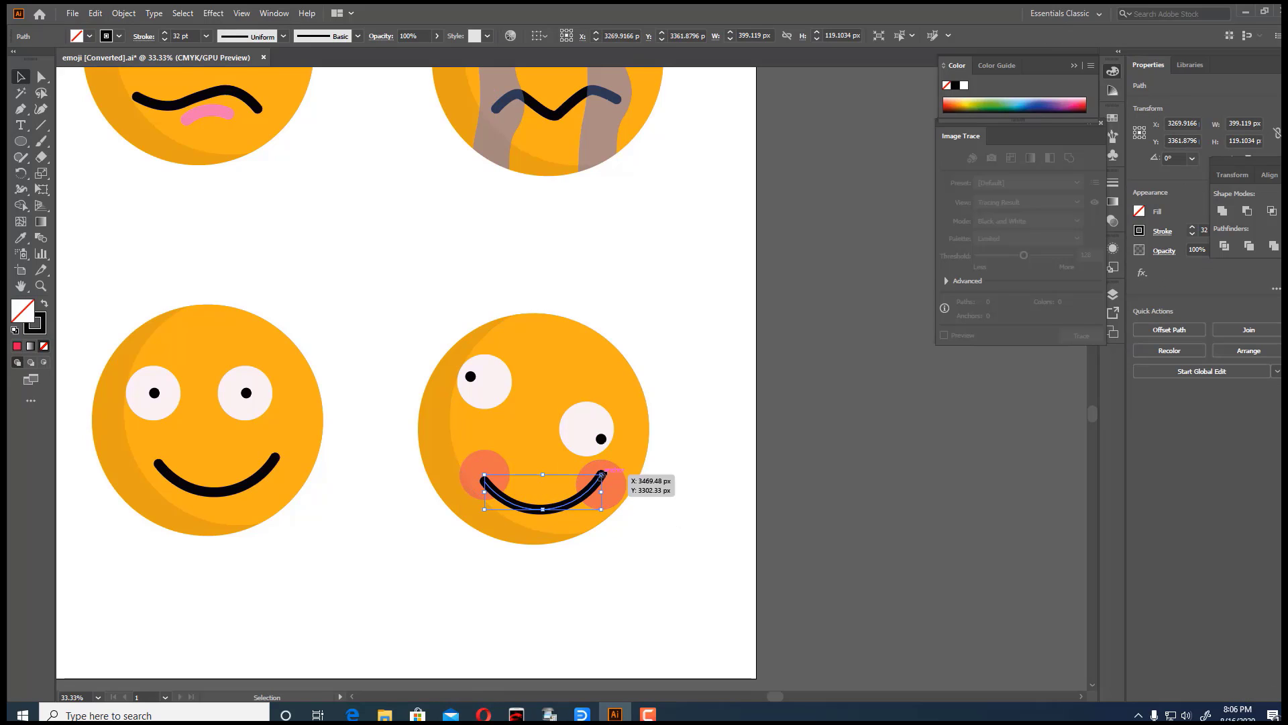
mouse_move(602, 473)
left_mouse_down()
mouse_move(567, 468)
mouse_move(582, 470)
left_mouse_up()
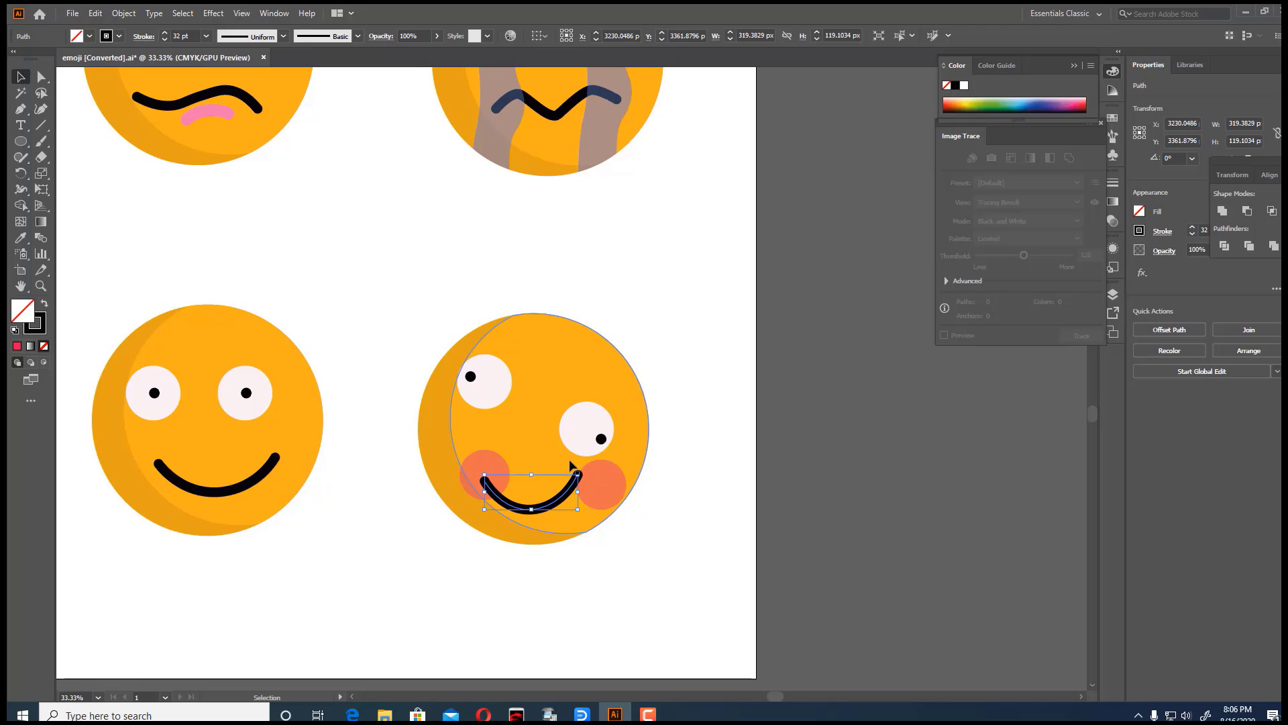
Step: Shrink both of the ninth face's eyes together with their pupils and move each one slightly higher
left_click(601, 440)
left_click(601, 439, "shift")
left_click_drag(613, 402, 607, 408)
left_click_drag(599, 437, 606, 416)
left_click(479, 375)
left_click(471, 377, "shift")
key("ctrl+g")
left_click_drag(512, 353, 505, 361)
left_click_drag(494, 383, 494, 369)
Step: Move the ninth face's right cheek slightly inward and up to meet the end of the narrowed smile
left_click(679, 460)
mouse_move(595, 490)
left_mouse_down()
mouse_move(583, 487)
mouse_move(598, 483)
left_mouse_up()
left_click(638, 523)
left_click(638, 524)
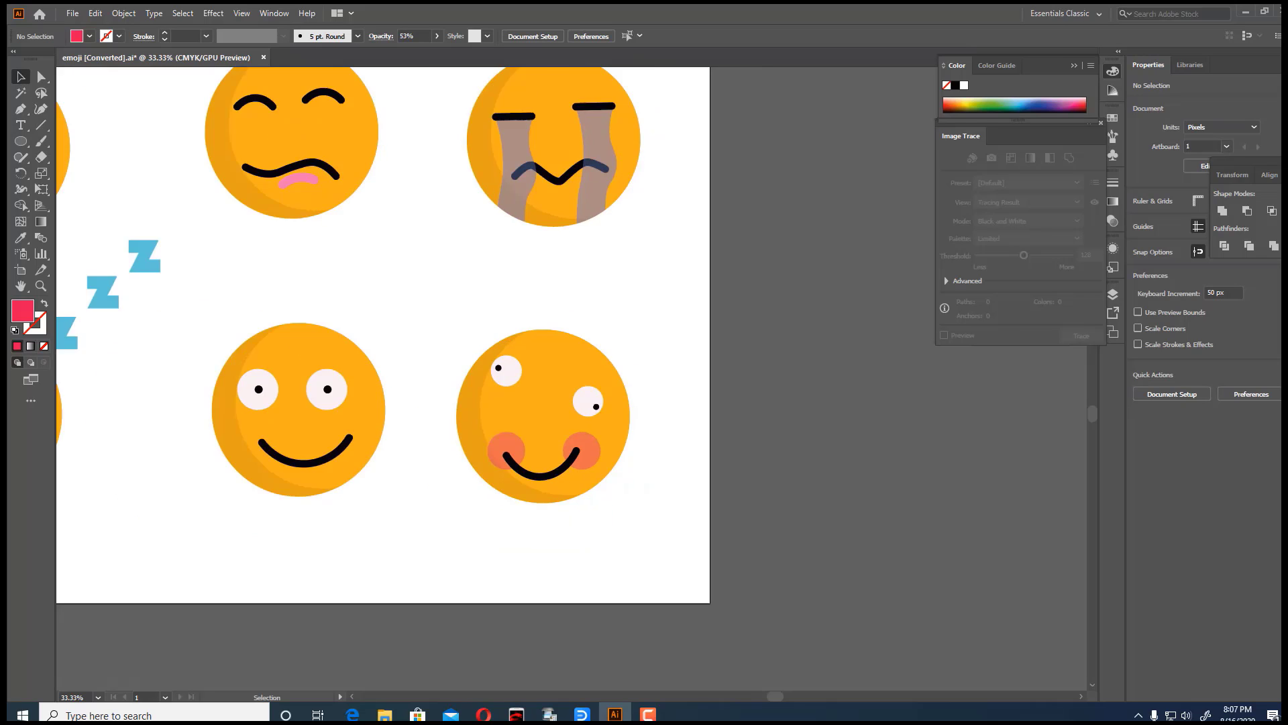
Step: Expand the fills and strokes of all nine emoticons, then deselect the artwork
scroll(440, 367, "down", 3)
scroll(440, 368, "up", 3)
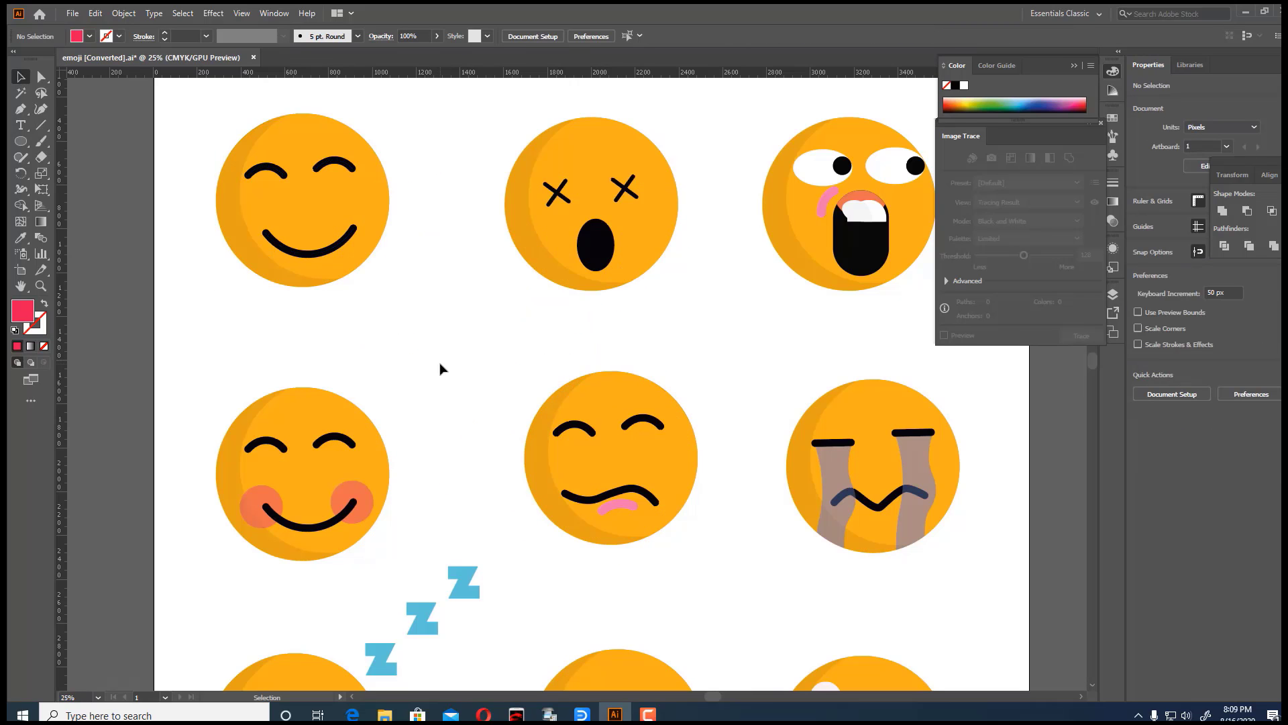
scroll(706, 426, "down", 3)
scroll(707, 426, "down", 2)
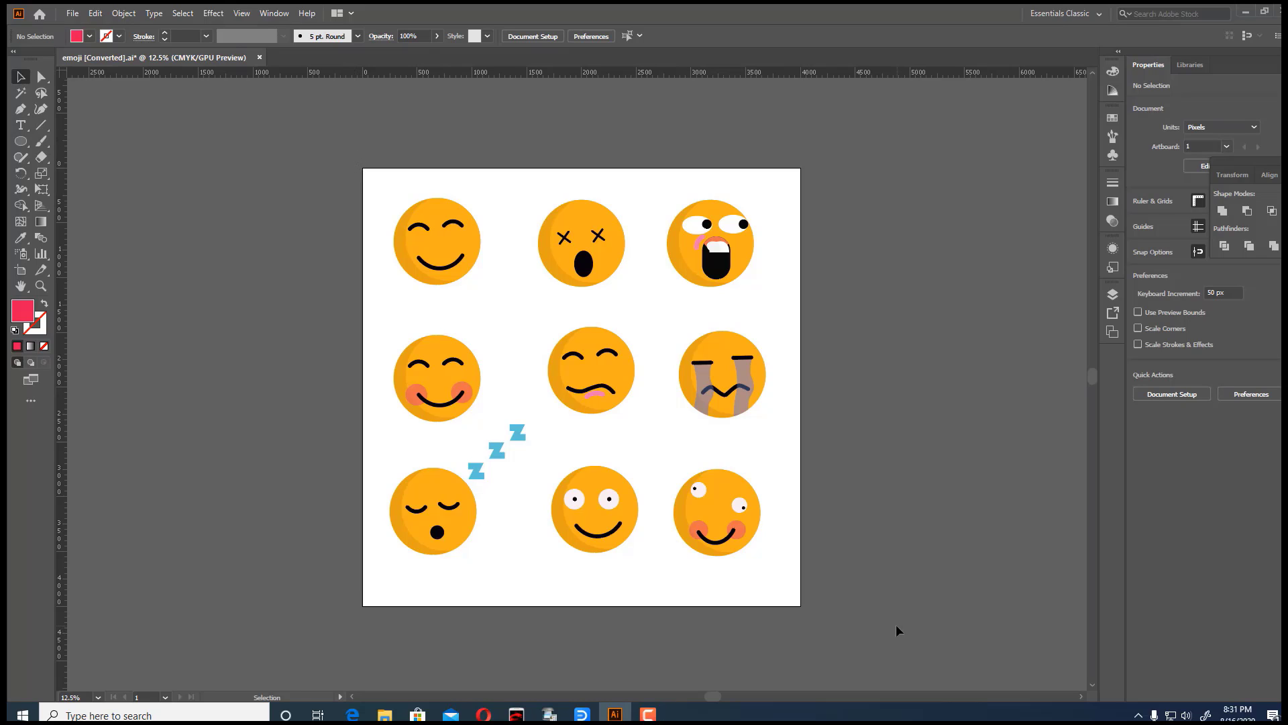
key("ctrl+a")
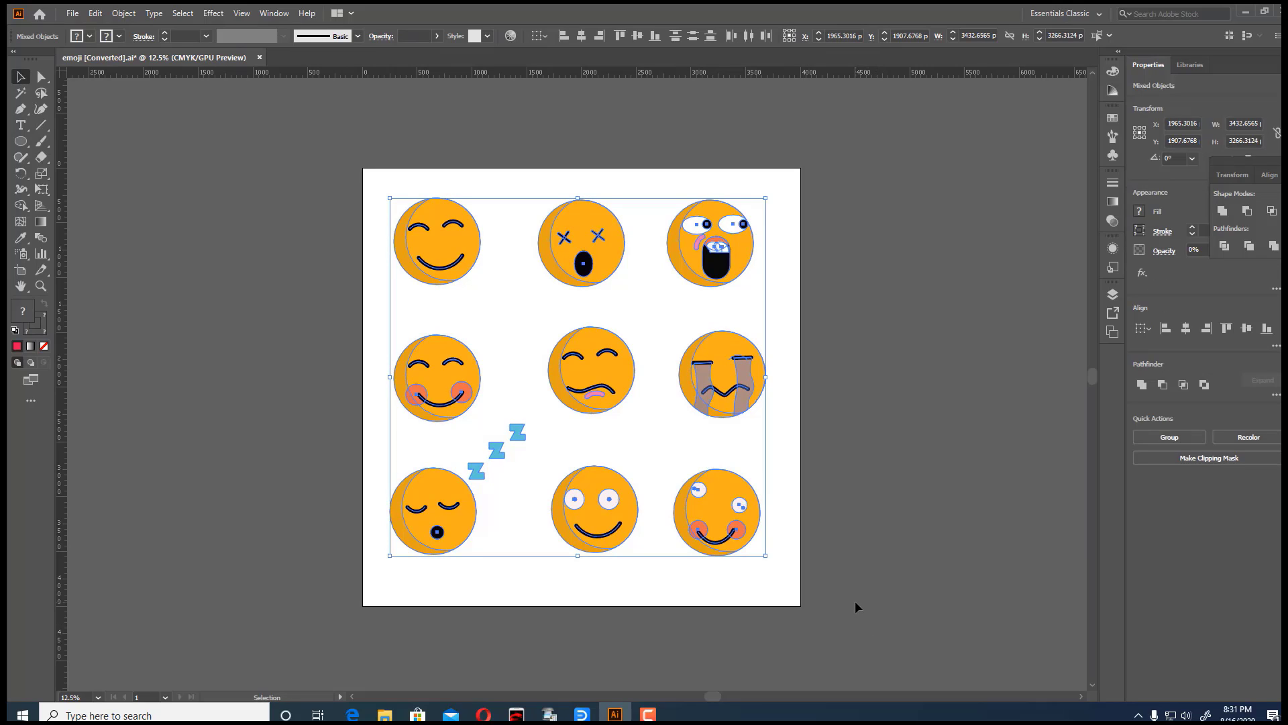
left_click(124, 15)
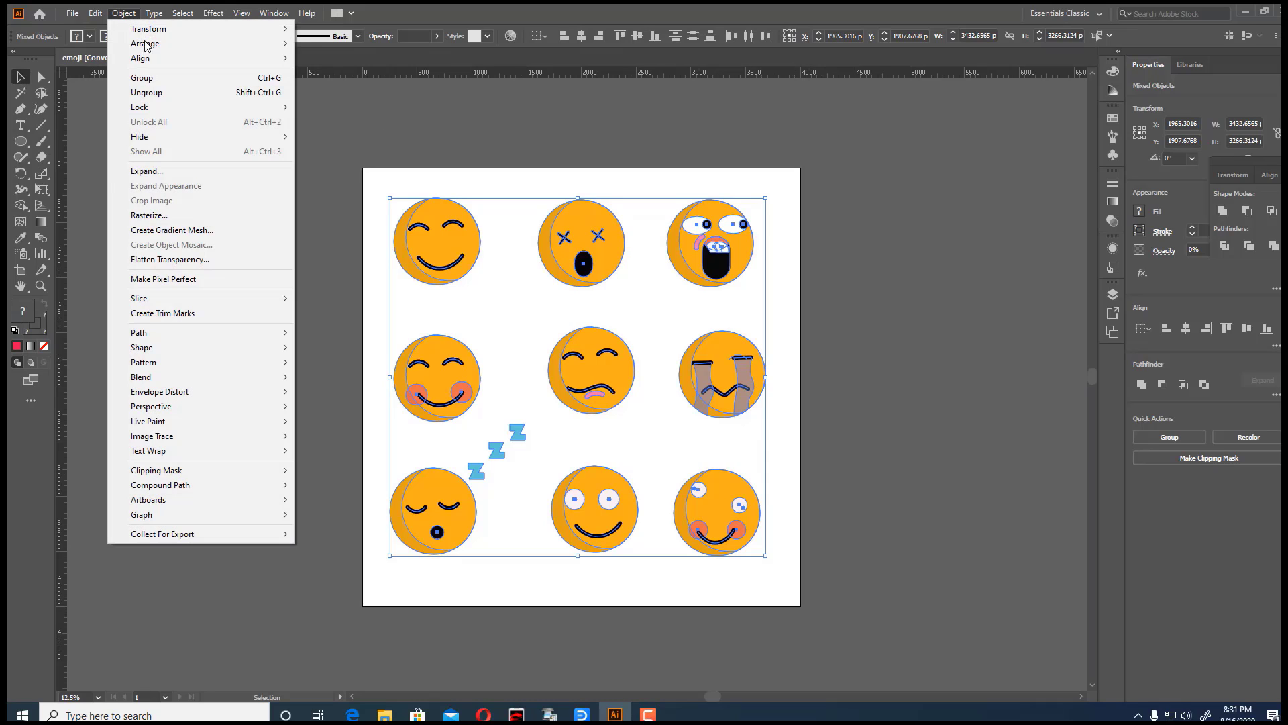
left_click(175, 176)
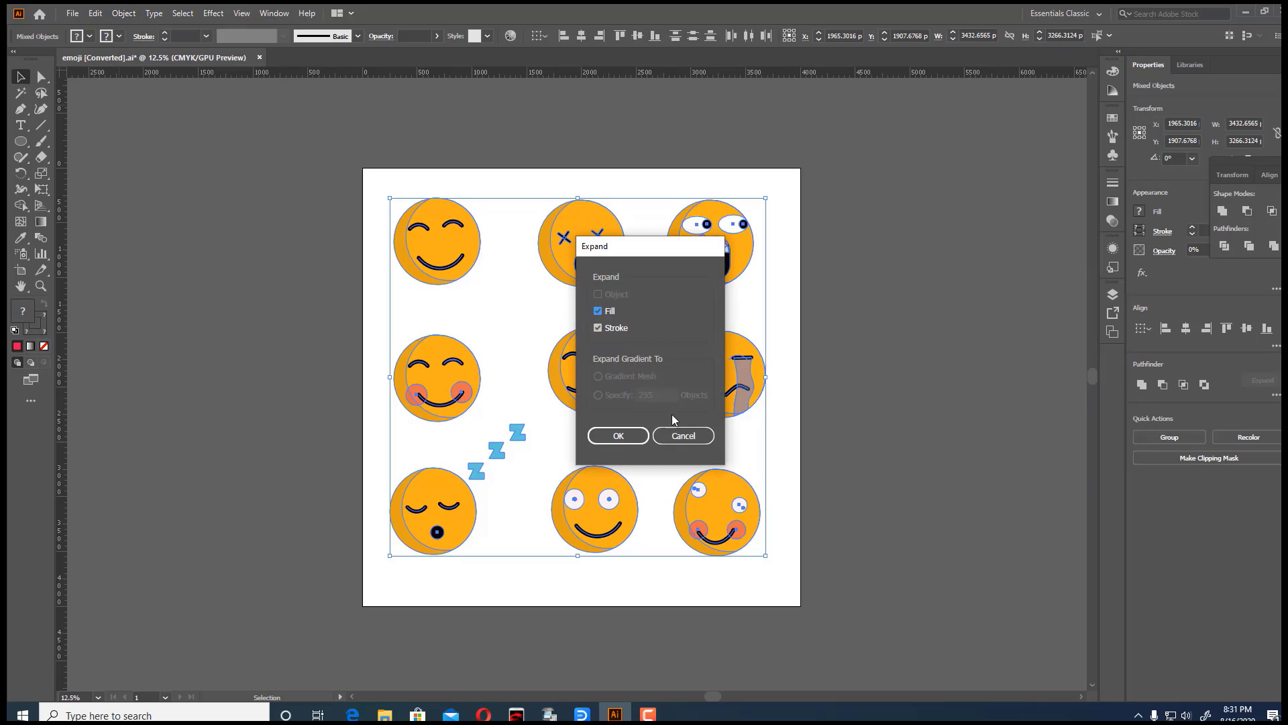
left_click(630, 435)
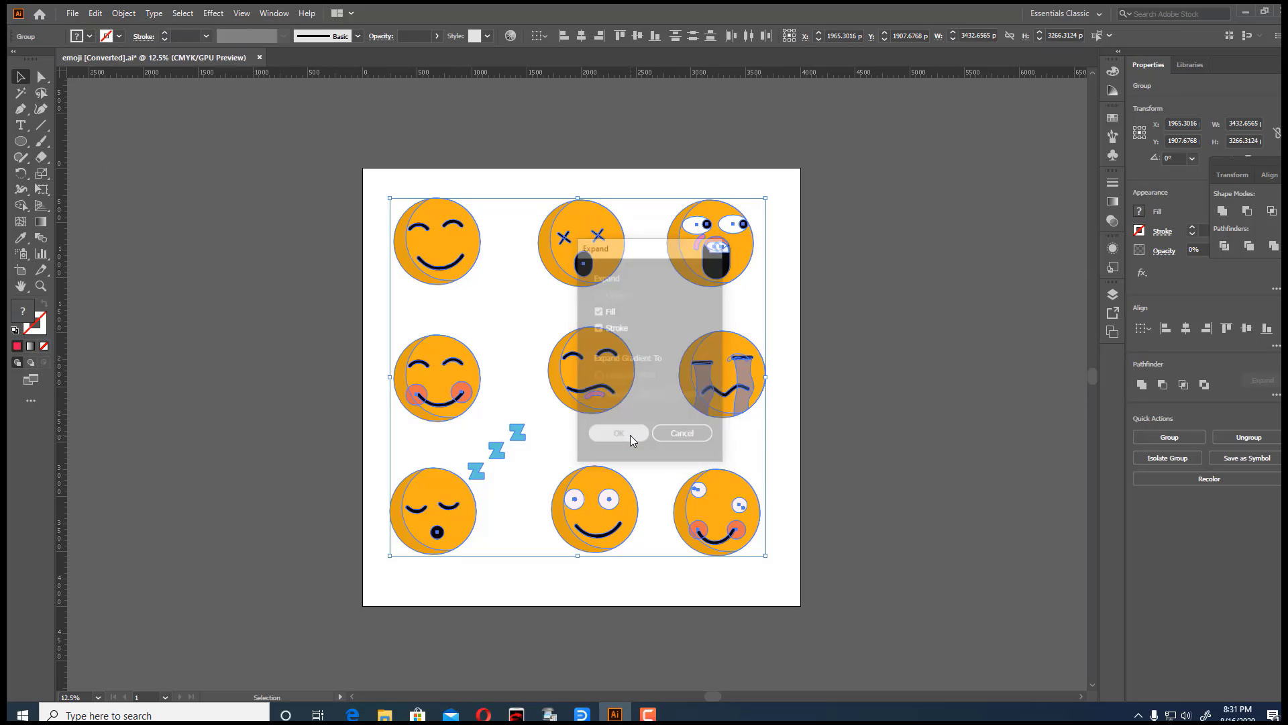
left_click(877, 403)
left_click(444, 343)
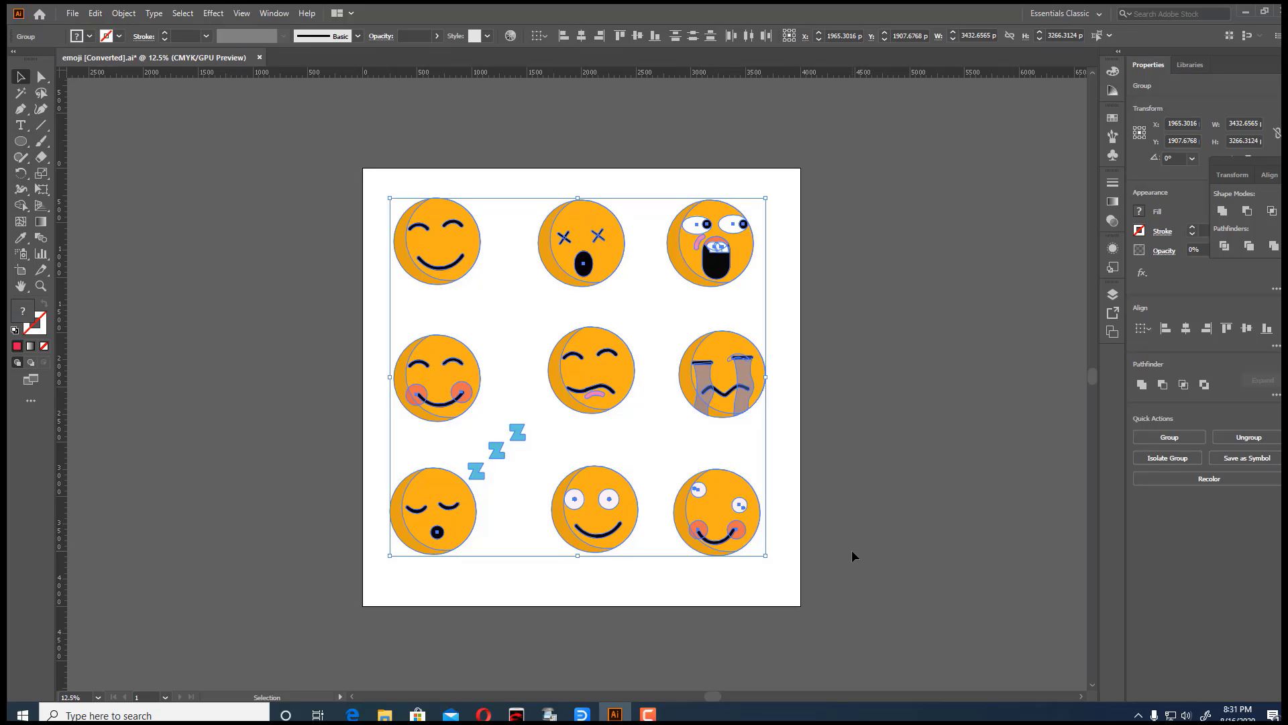
left_click(872, 546)
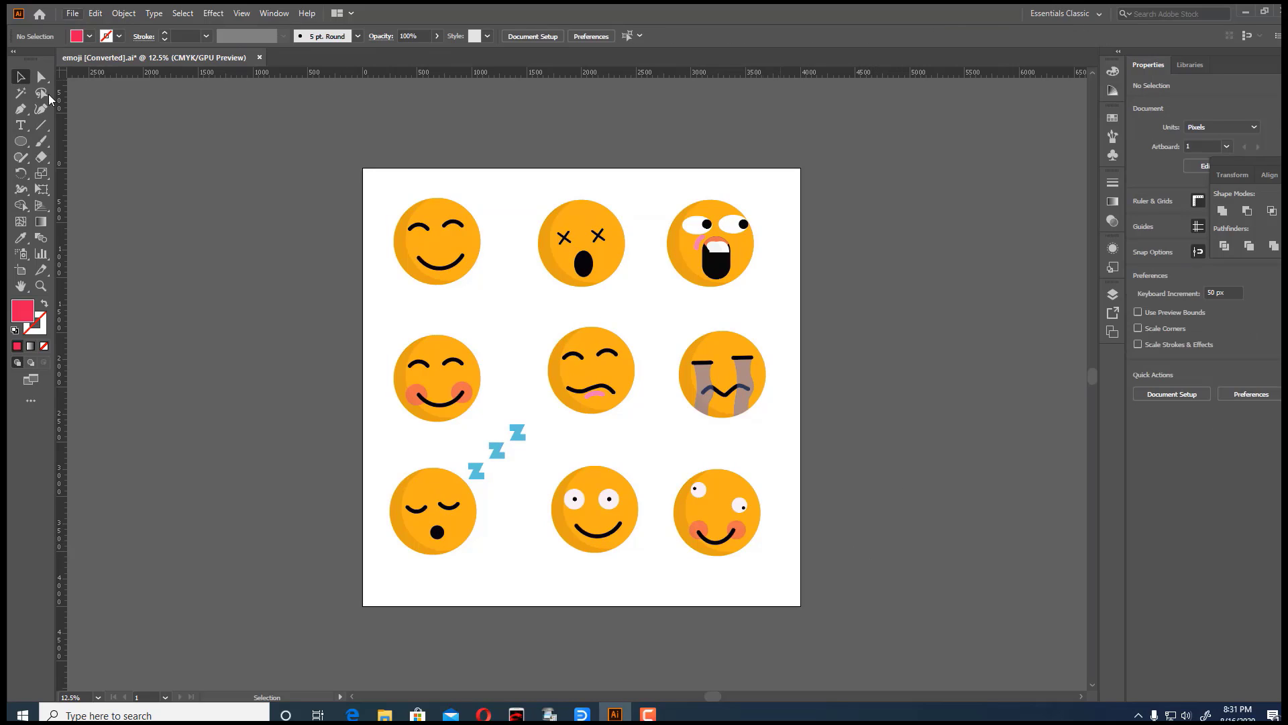
Step: Save the artwork to the Desktop as "emoticons vector set" in Illustrator EPS format
left_click(72, 16)
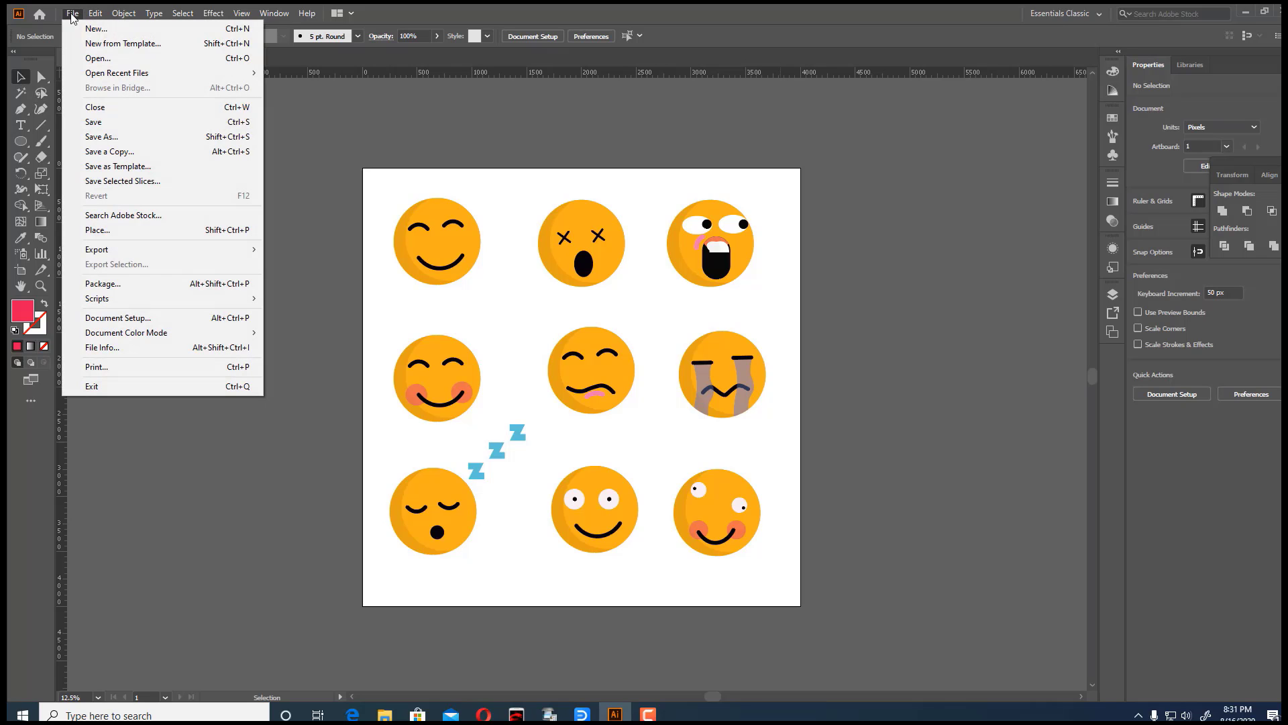
left_click(109, 138)
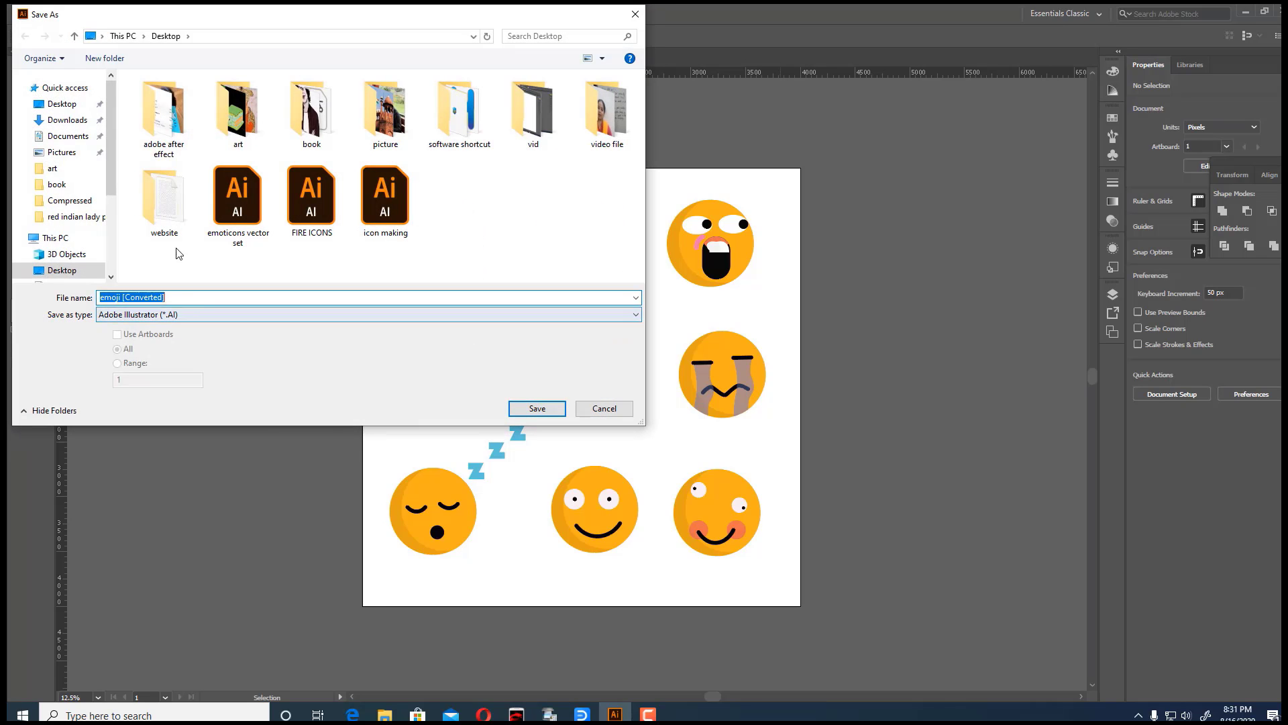
left_click(73, 107)
left_click(165, 298)
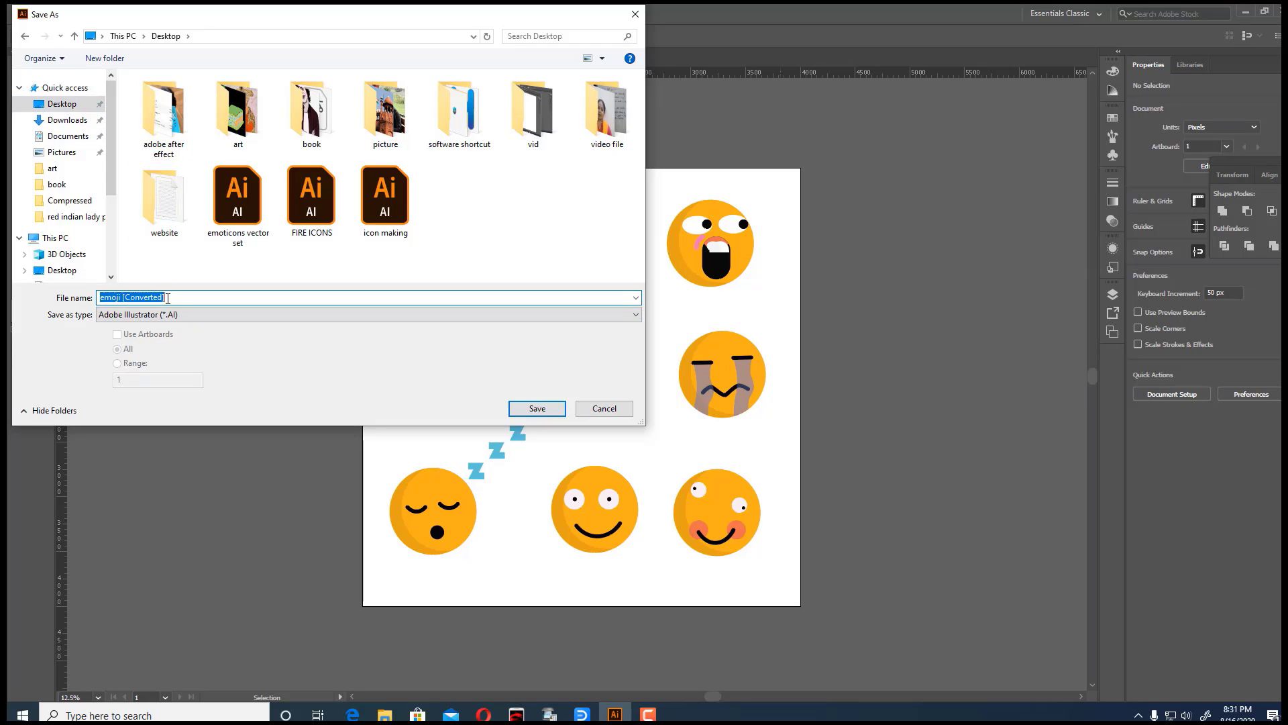
key("BackSpace")
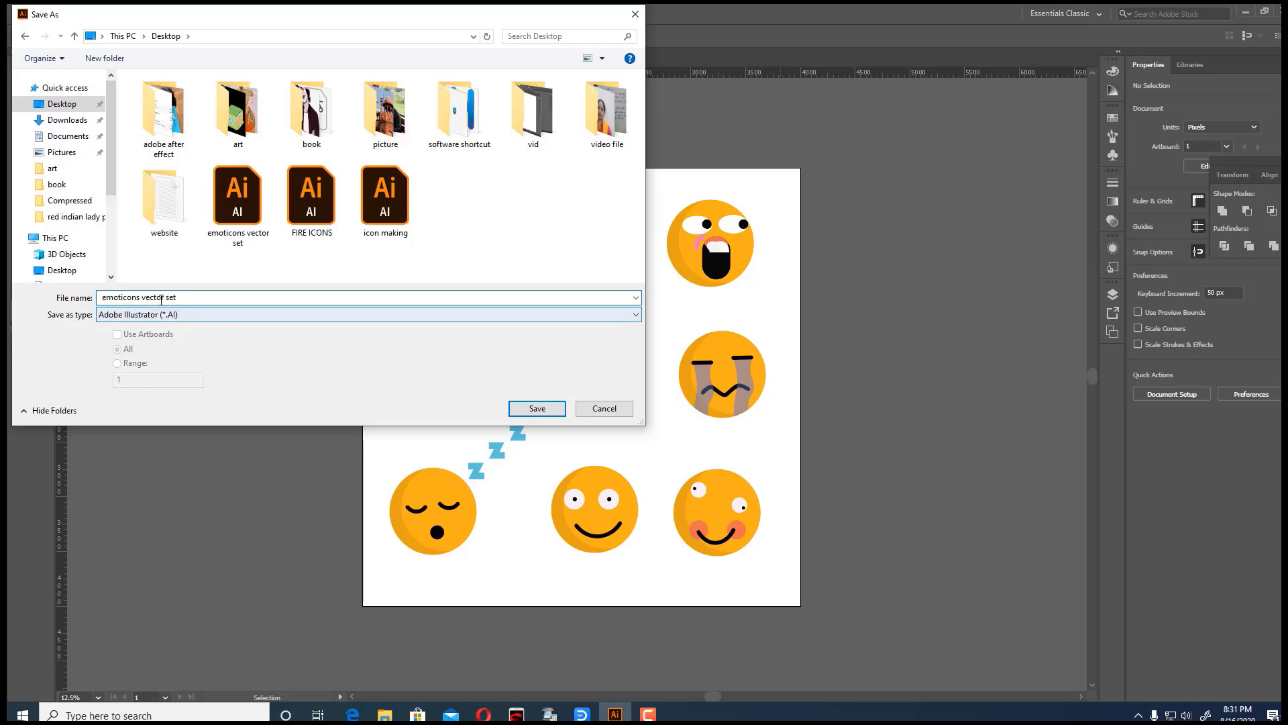
left_click(642, 316)
left_click(307, 356)
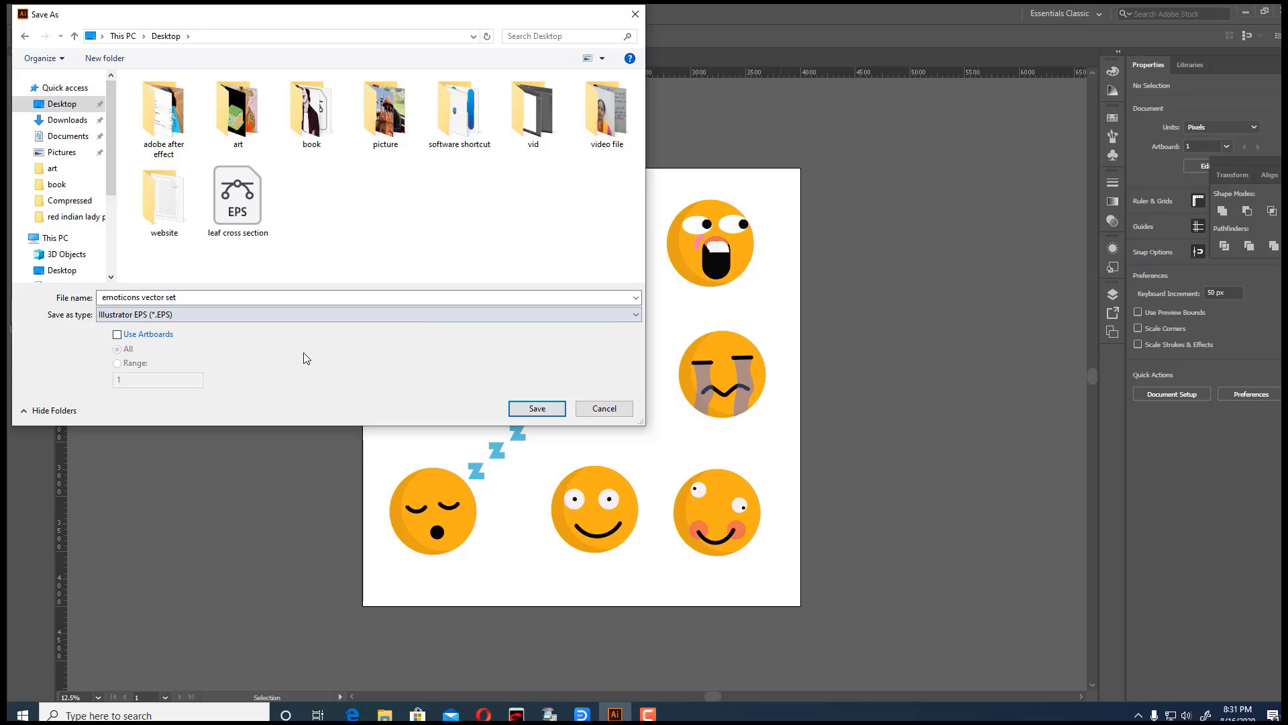
left_click(544, 413)
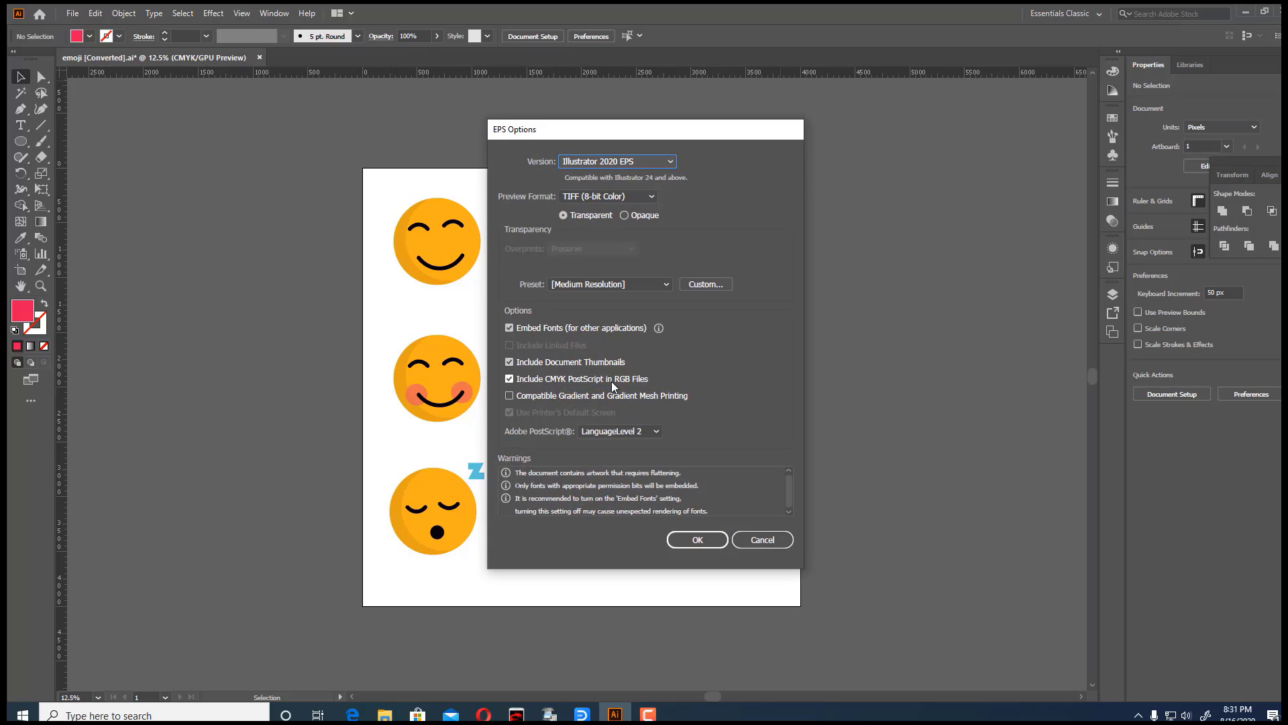
Step: Set the EPS version to Illustrator 10 EPS and the transparency preset to High Resolution, and complete the save
left_click(671, 164)
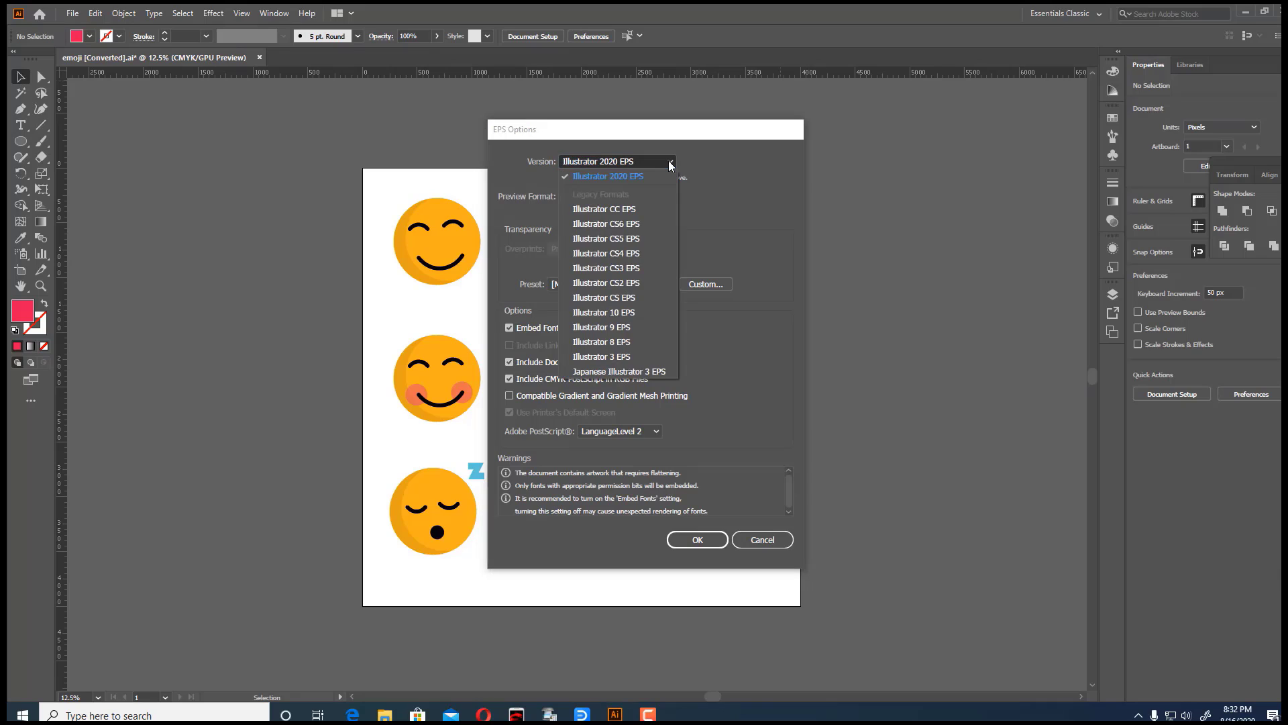
left_click(628, 314)
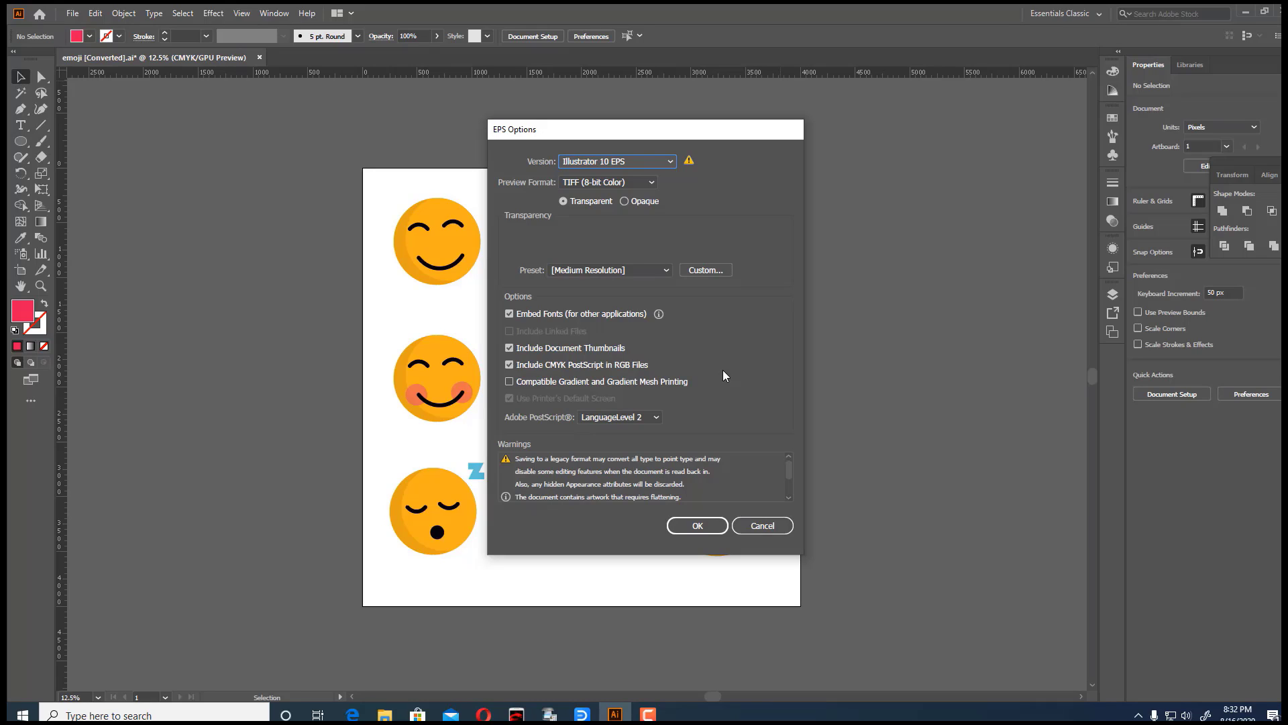
left_click(664, 270)
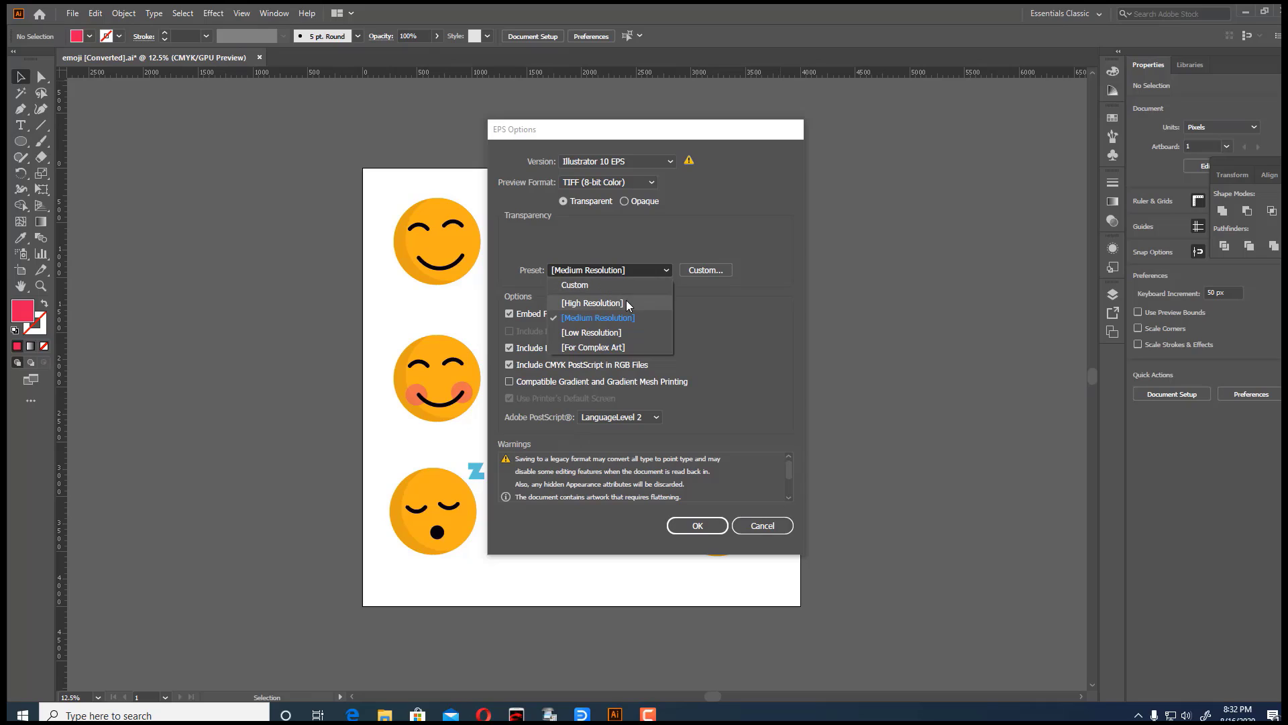
left_click(628, 306)
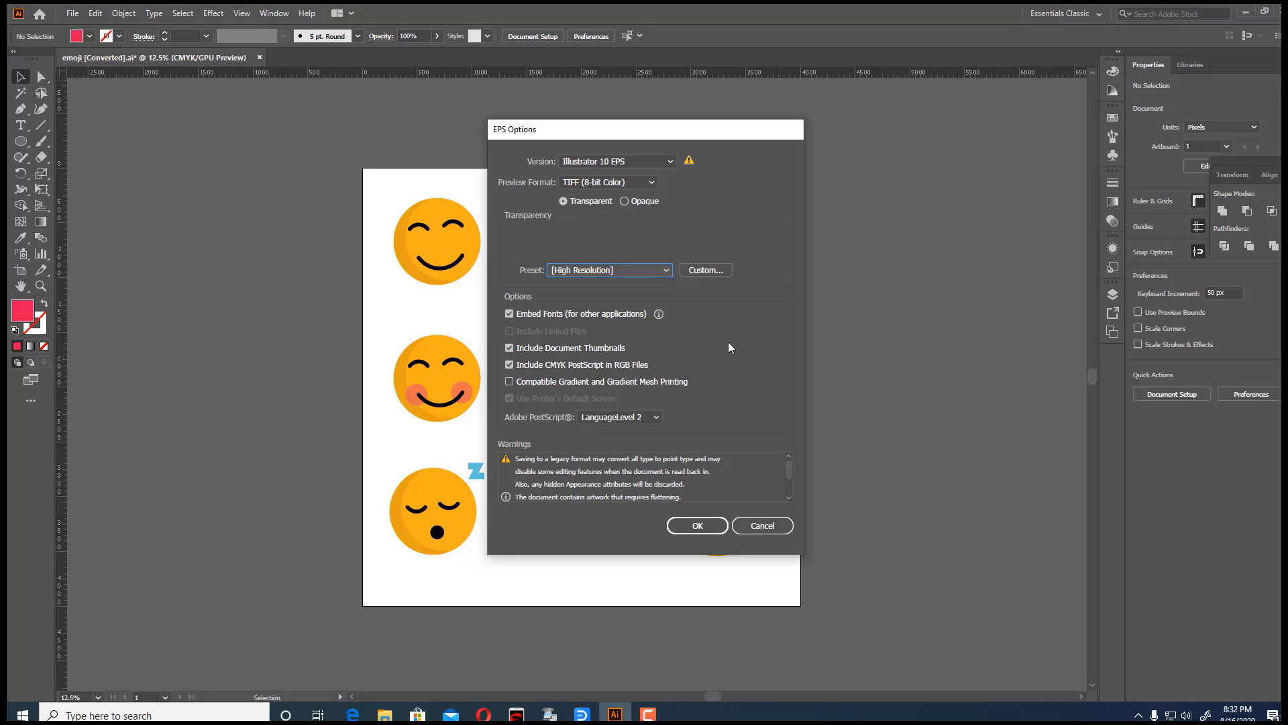
left_click(690, 529)
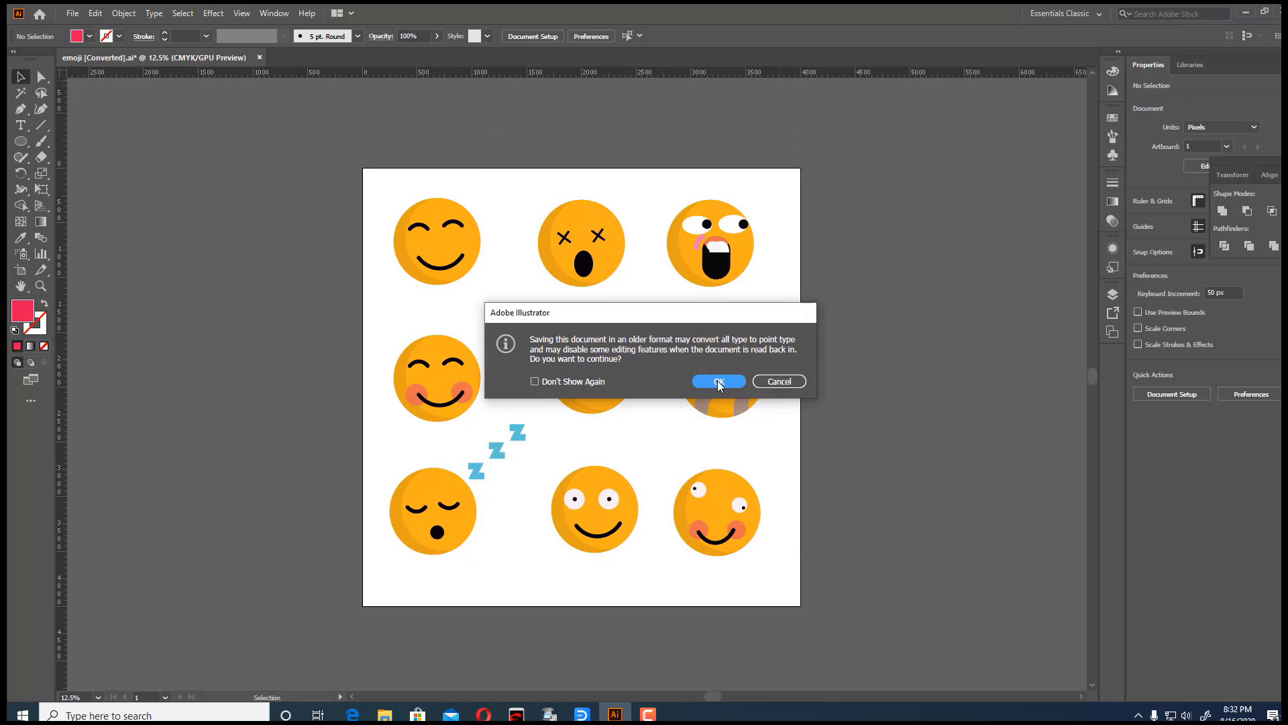
left_click(718, 382)
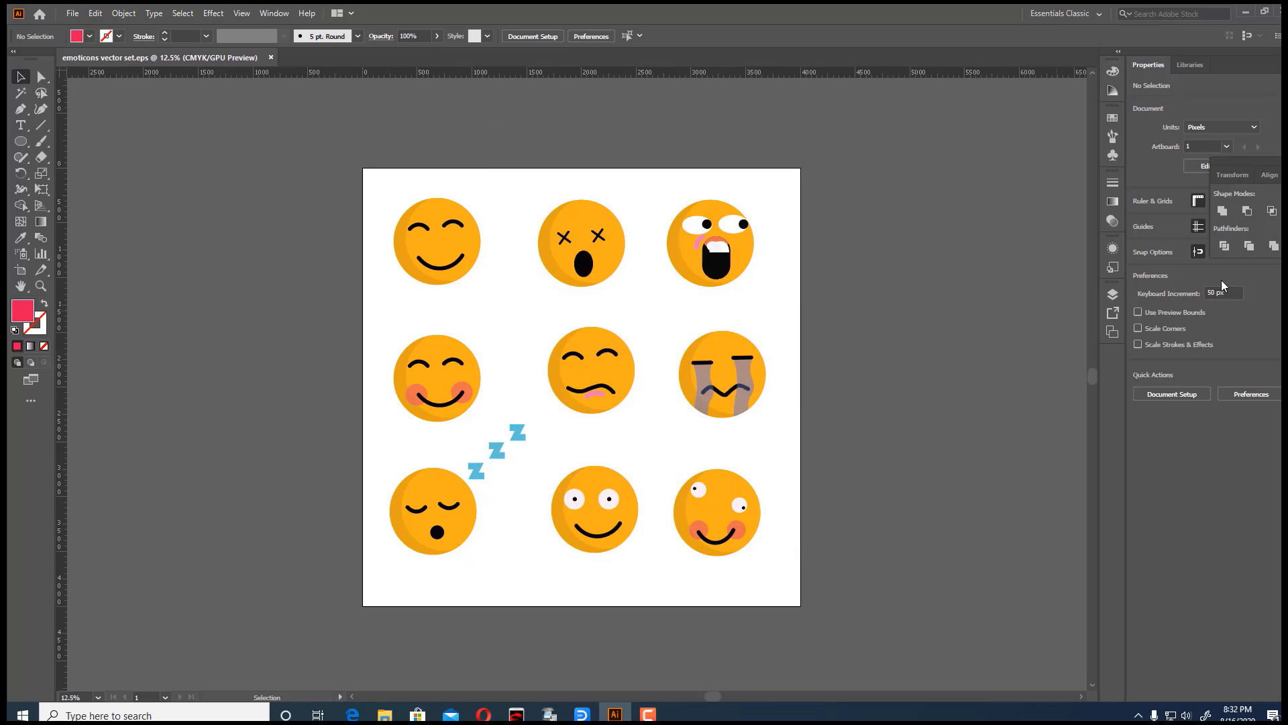
Step: Restore the window down to uncover the desktop and move the "emoticons vector set" EPS file to the free area on the desktop's right side
left_click(1264, 11)
left_click_drag(675, 89, 1111, 209)
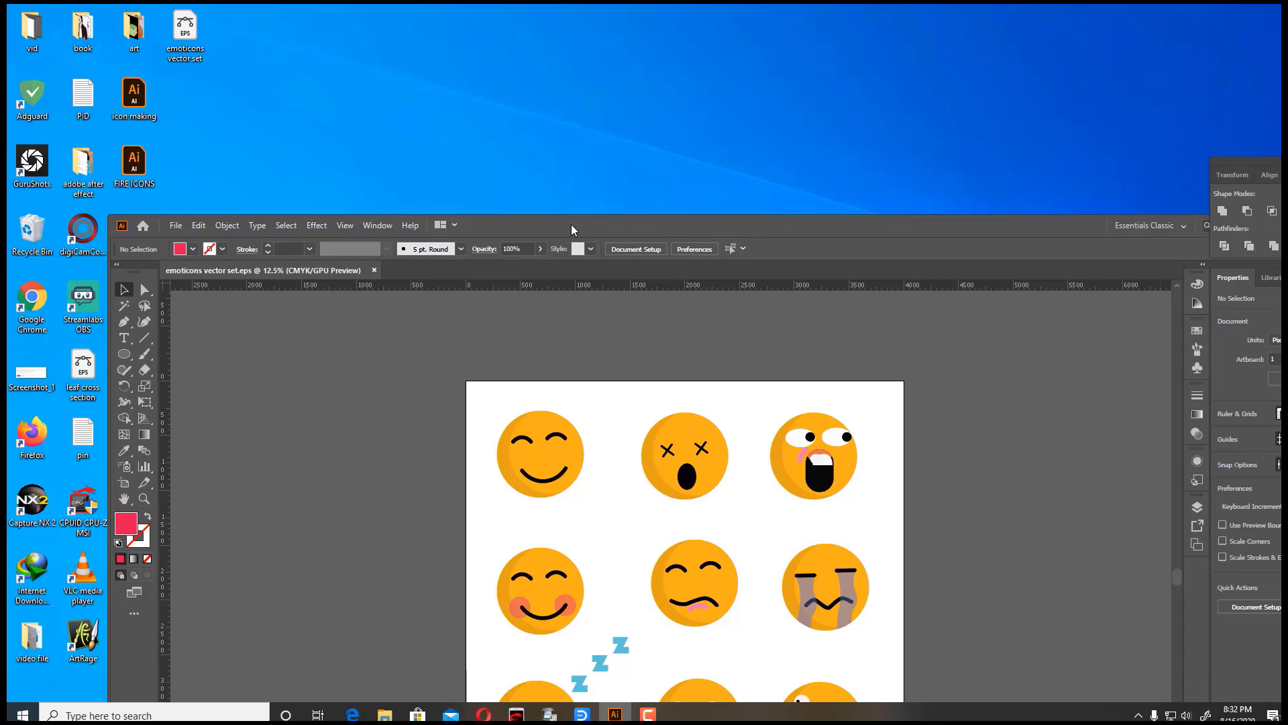
left_click_drag(561, 218, 1225, 401)
left_click_drag(757, 121, 724, 22)
Step: Switch to Google Chrome, search for "shutterstock contributor" and open the Shutterstock contributor site
key("super")
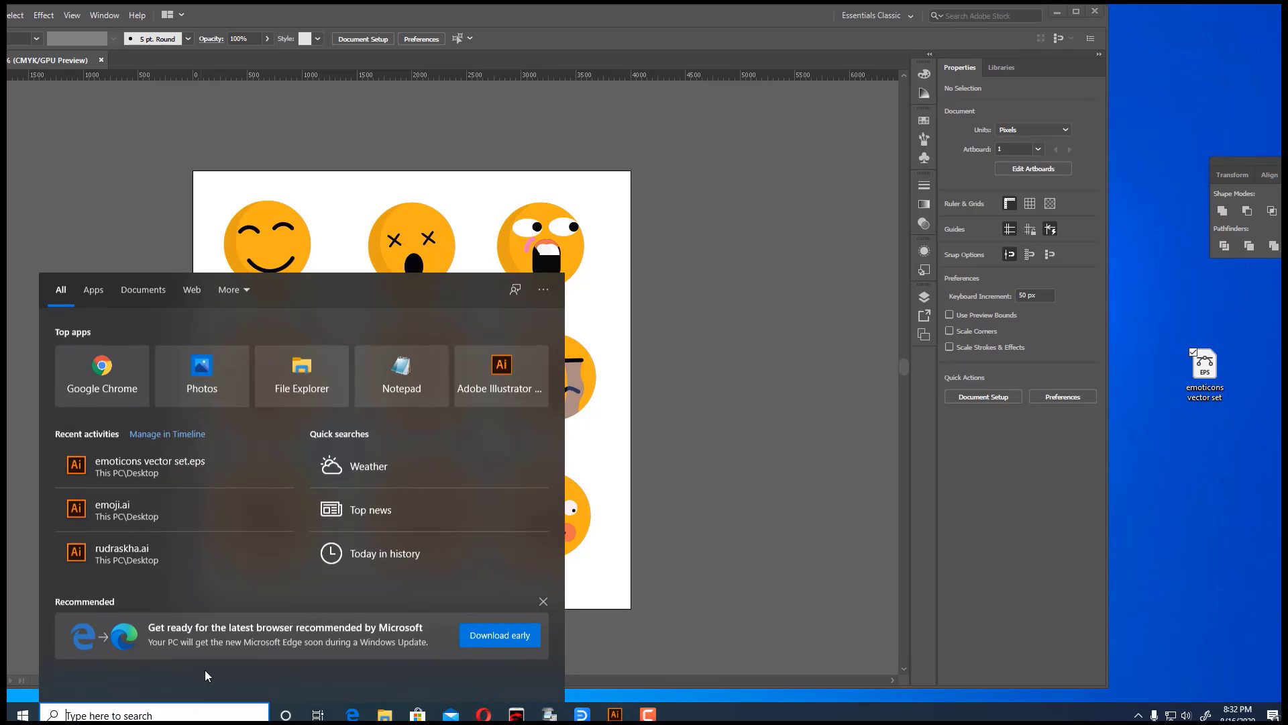
left_click(90, 373)
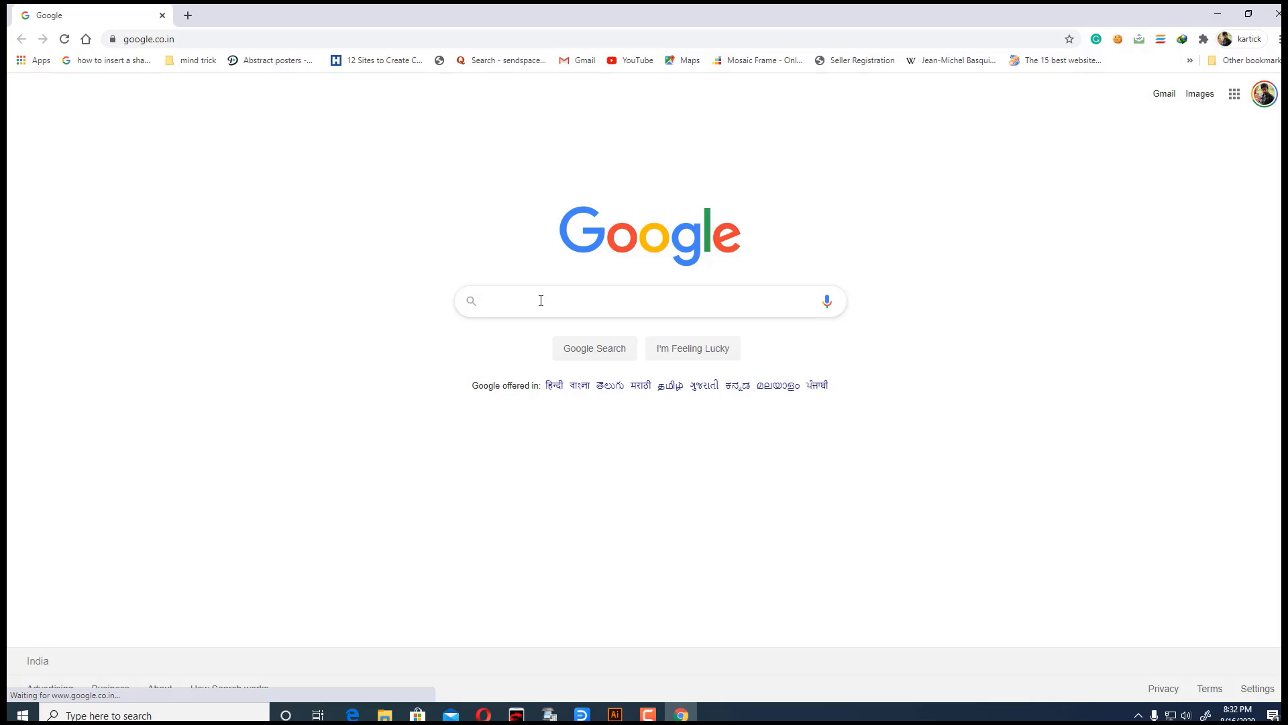
type("shu")
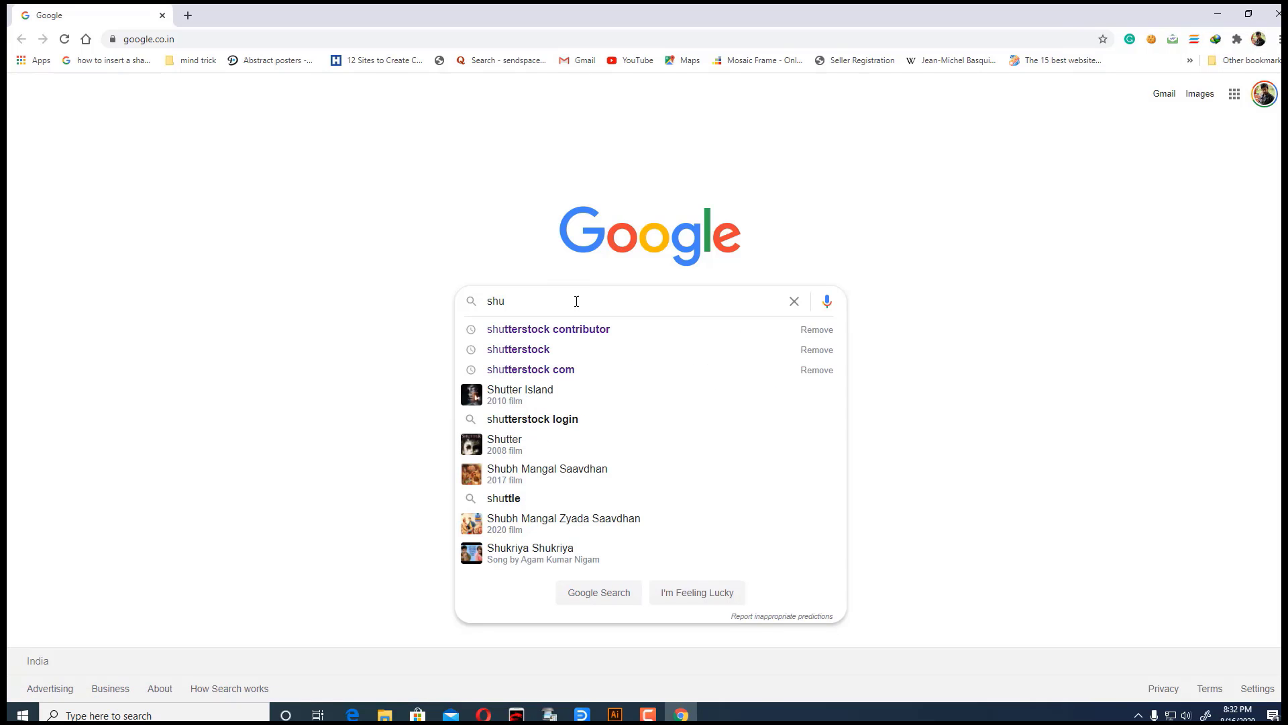
left_click(566, 330)
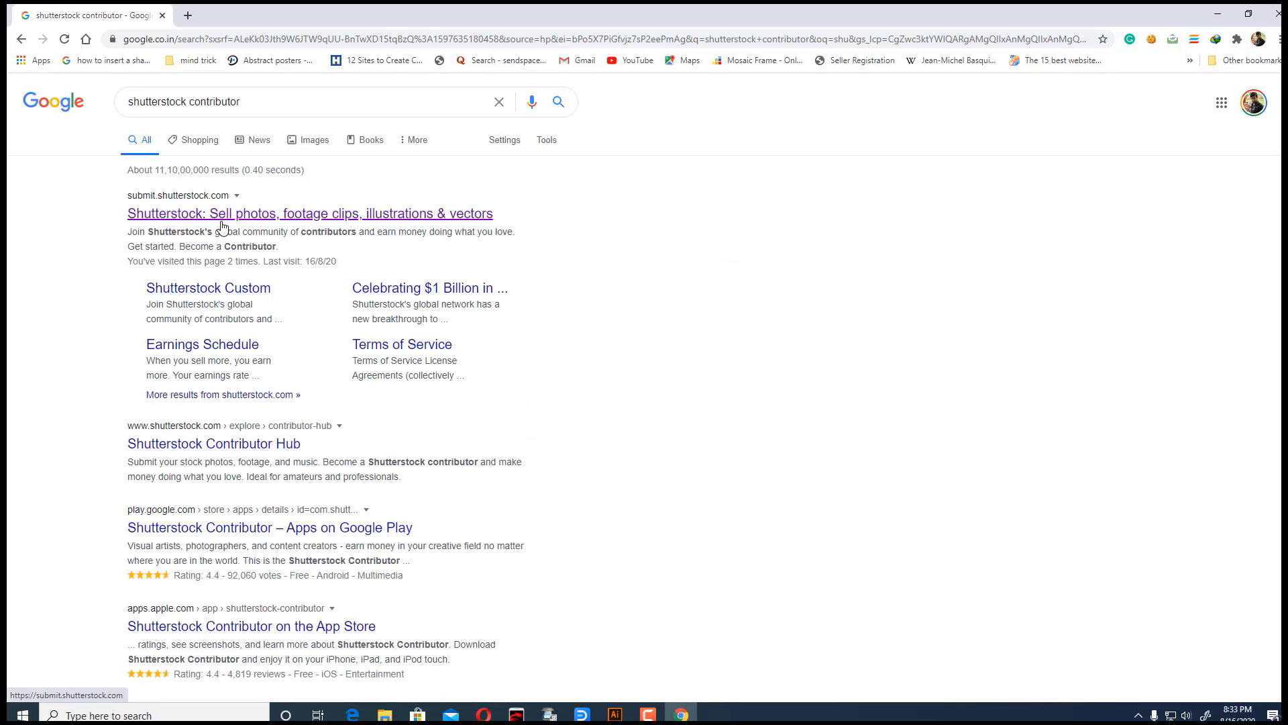
left_click(231, 213)
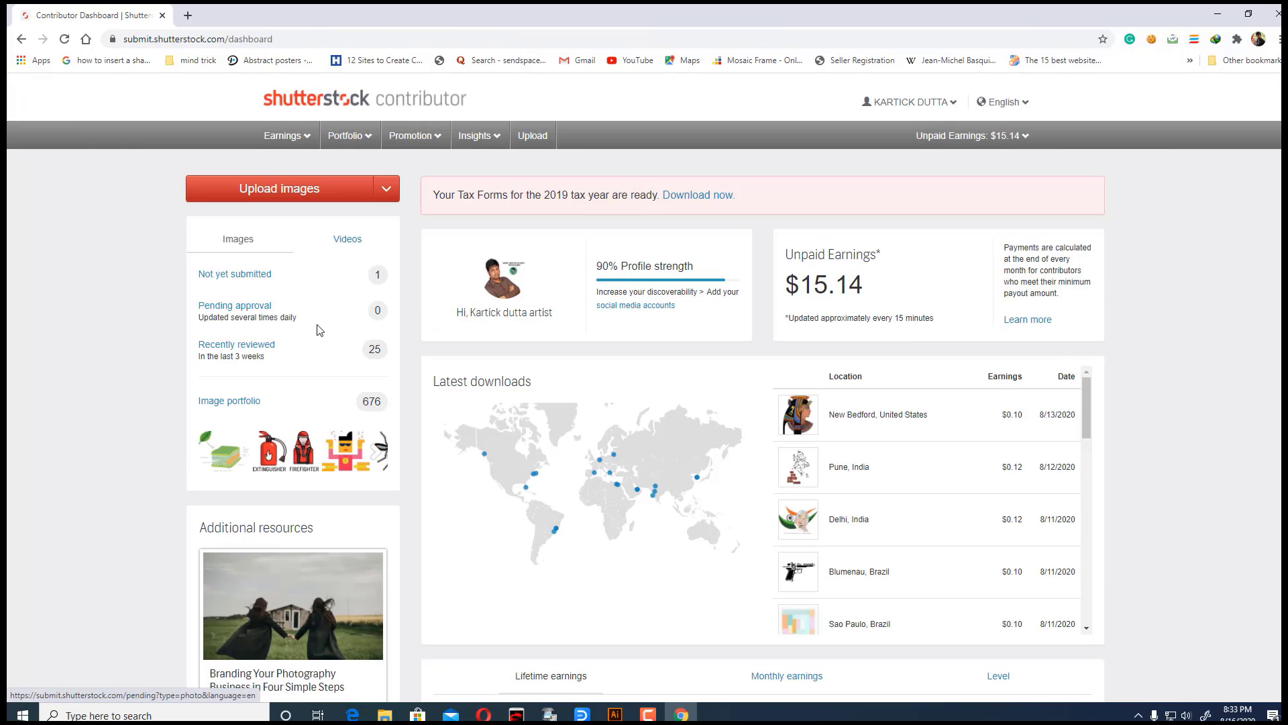
Step: Upload the "emoticons vector set" EPS file from the Desktop as an image and continue to content submission
left_click(262, 190)
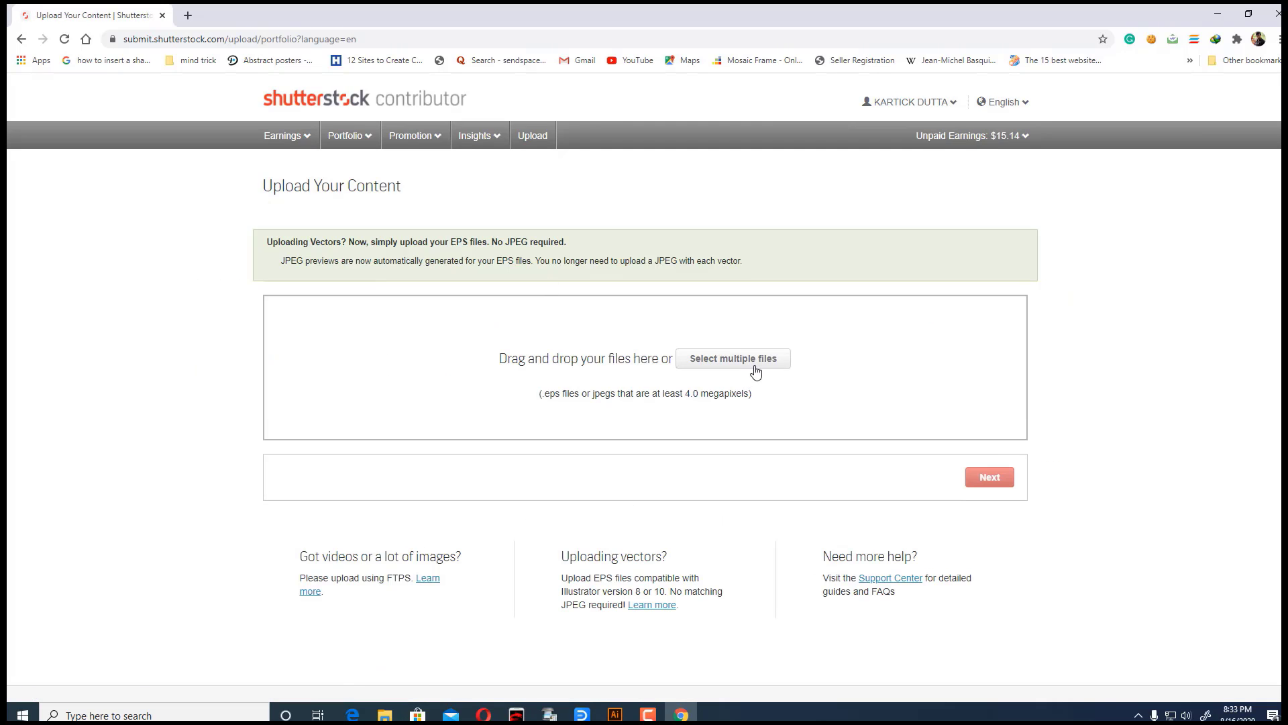
left_click(756, 371)
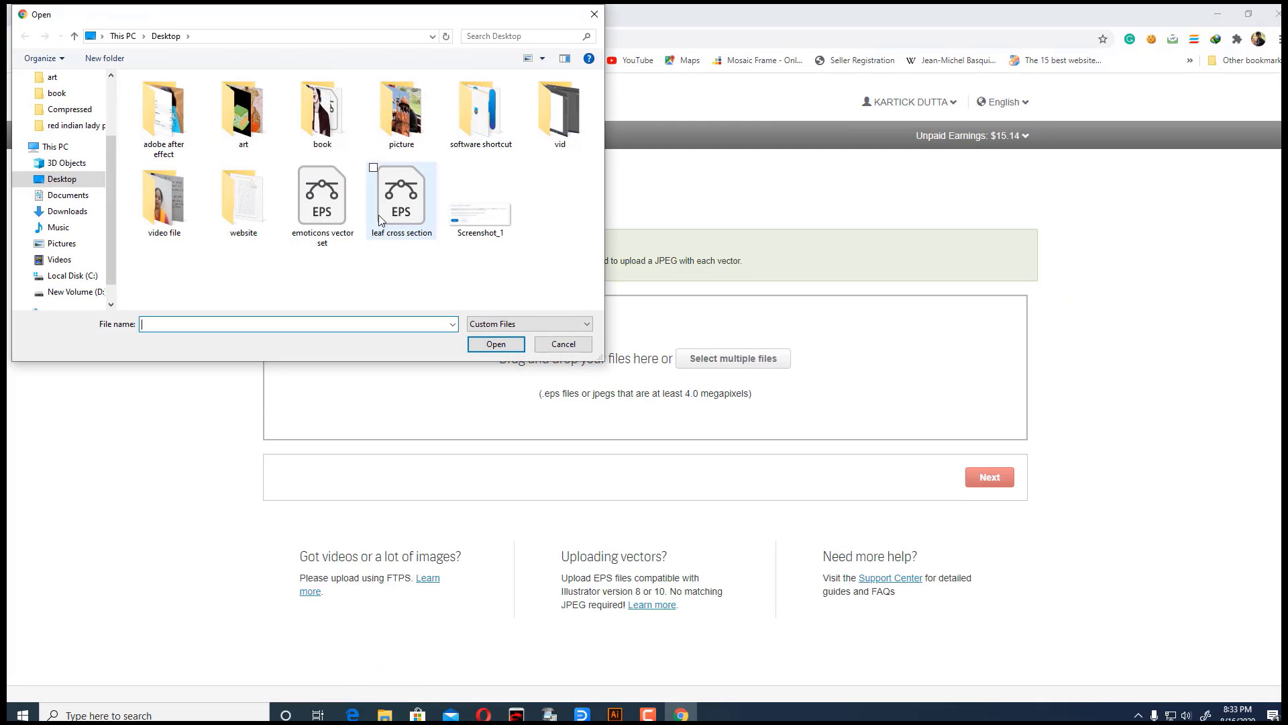
left_click(329, 205)
left_click(496, 344)
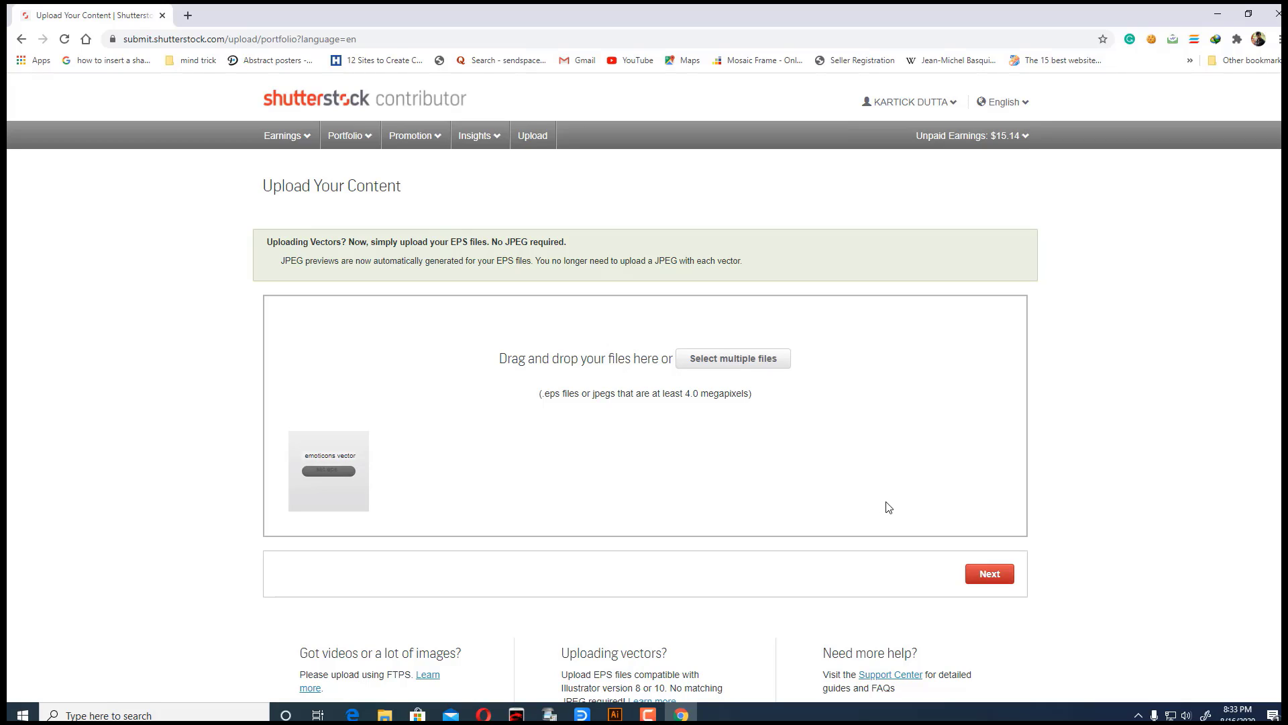
left_click(991, 578)
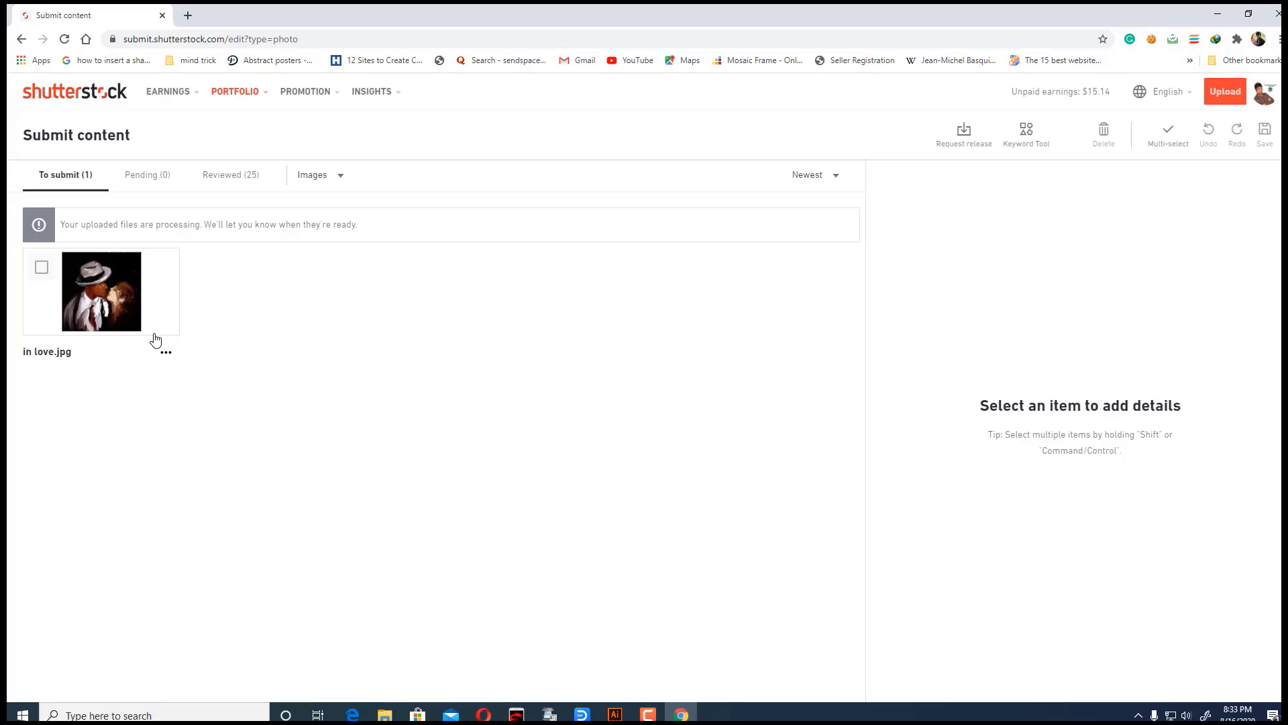
Step: Reload the submission page, select the "emoticons vector set.eps" item and enter the description "emoticons vector set . EPS 10"
left_click(63, 41)
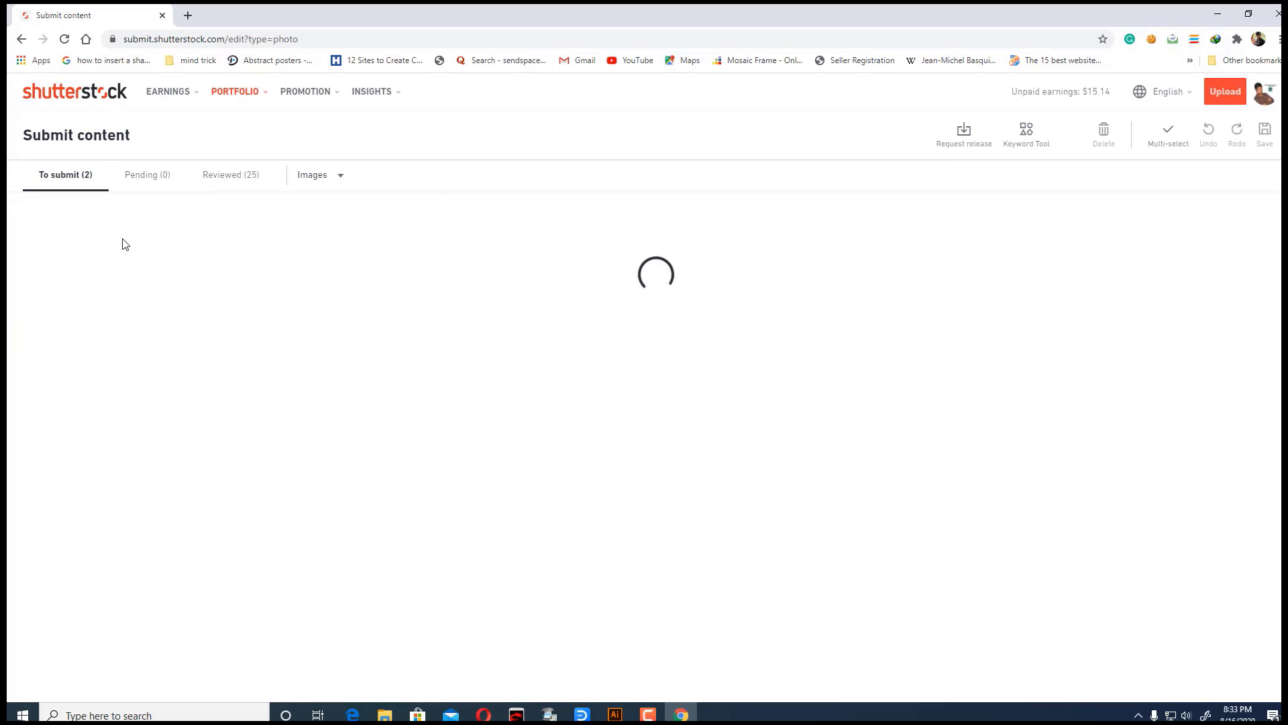
mouse_move(56, 266)
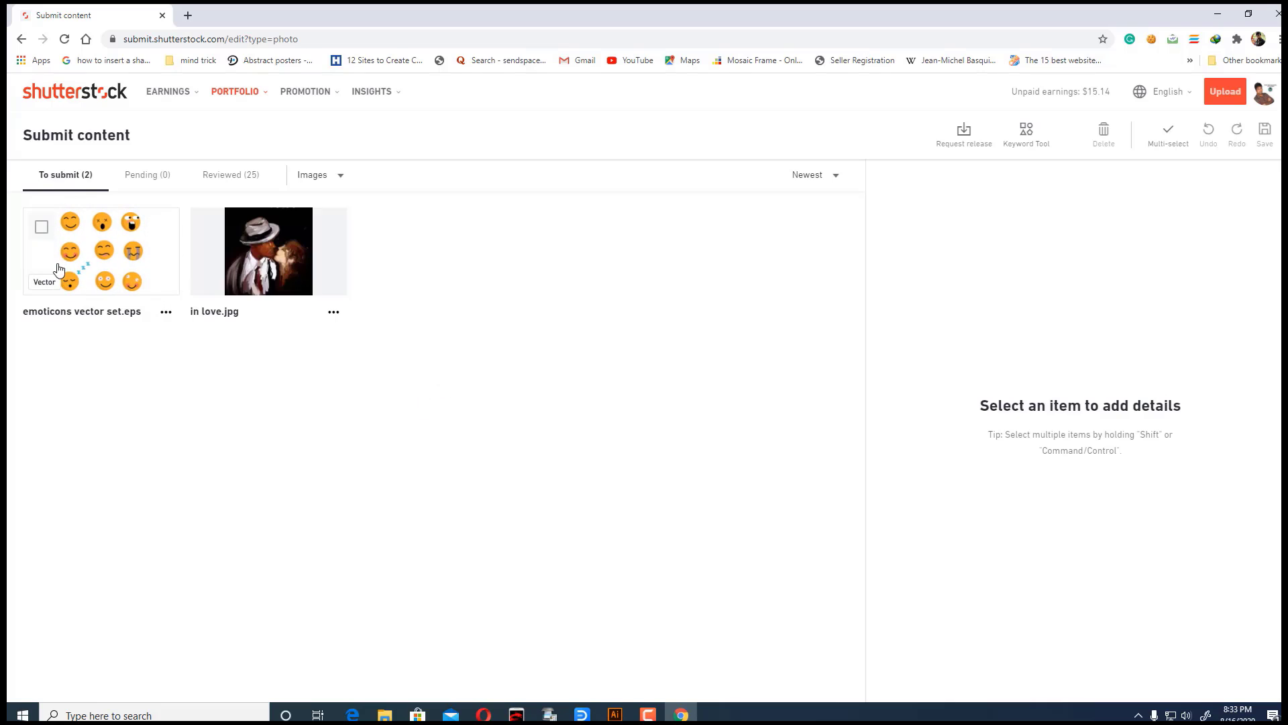
left_click(41, 227)
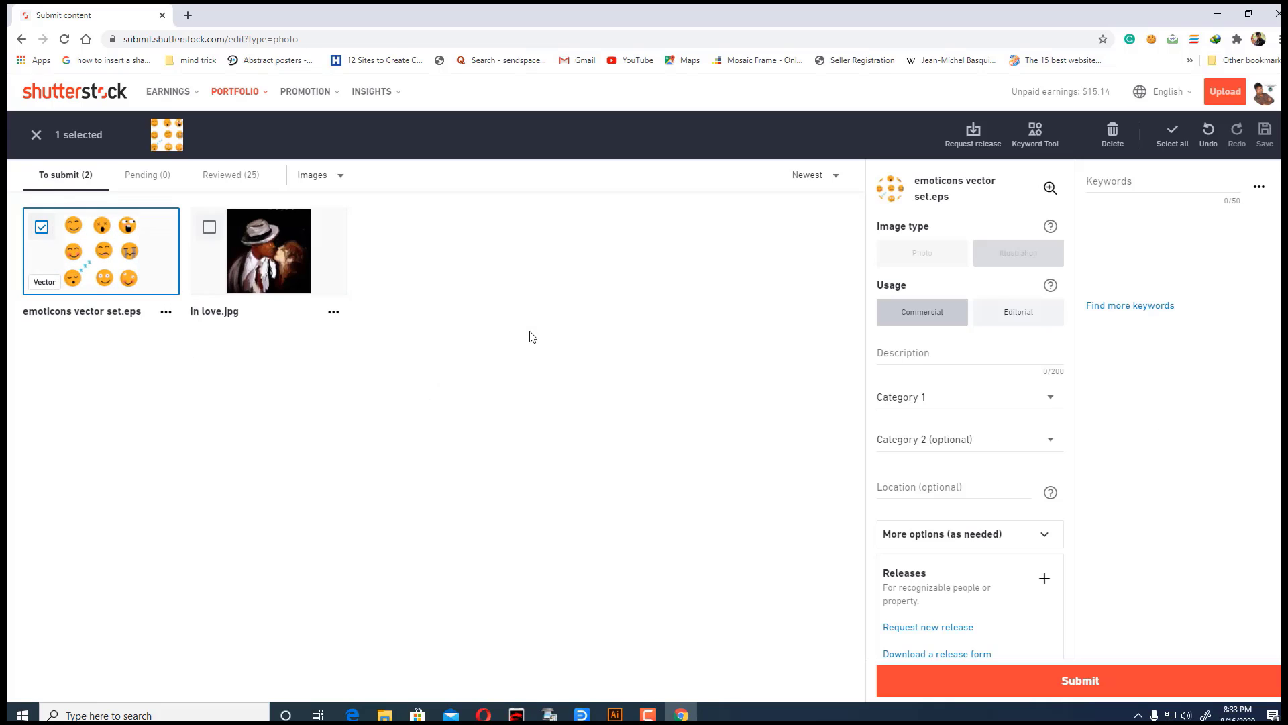
left_click(903, 355)
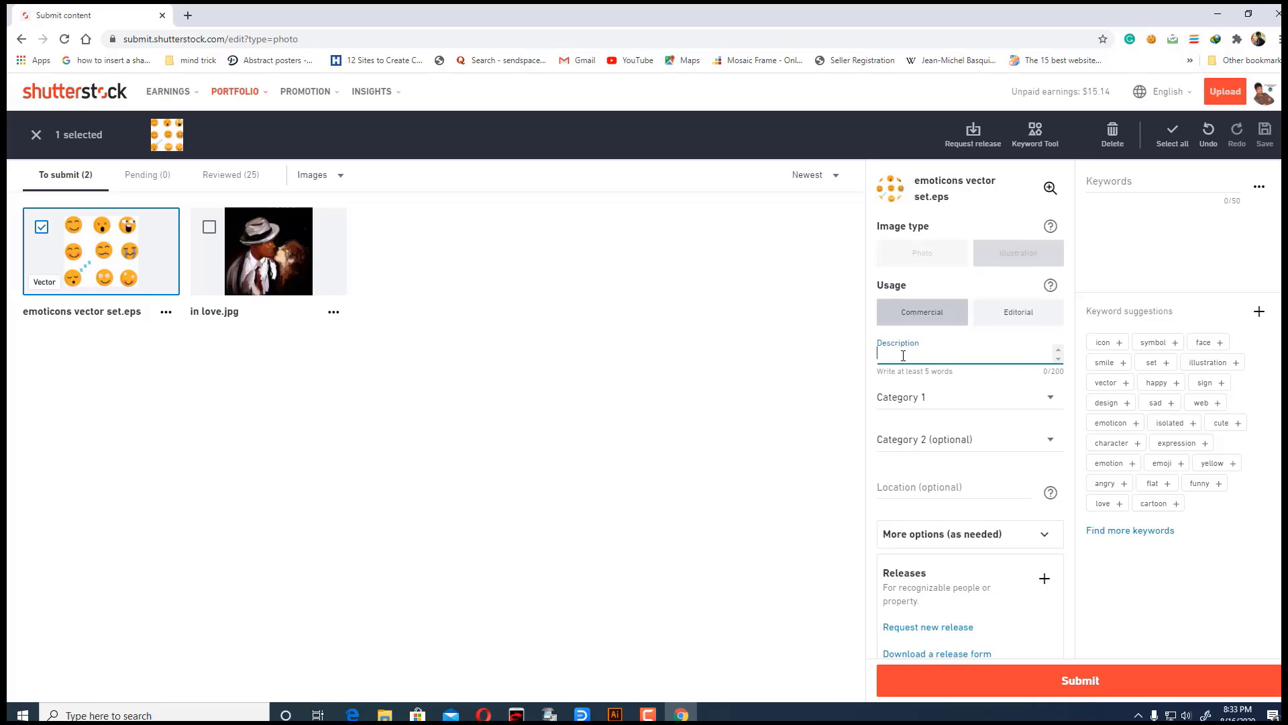
type("emoticons vector set")
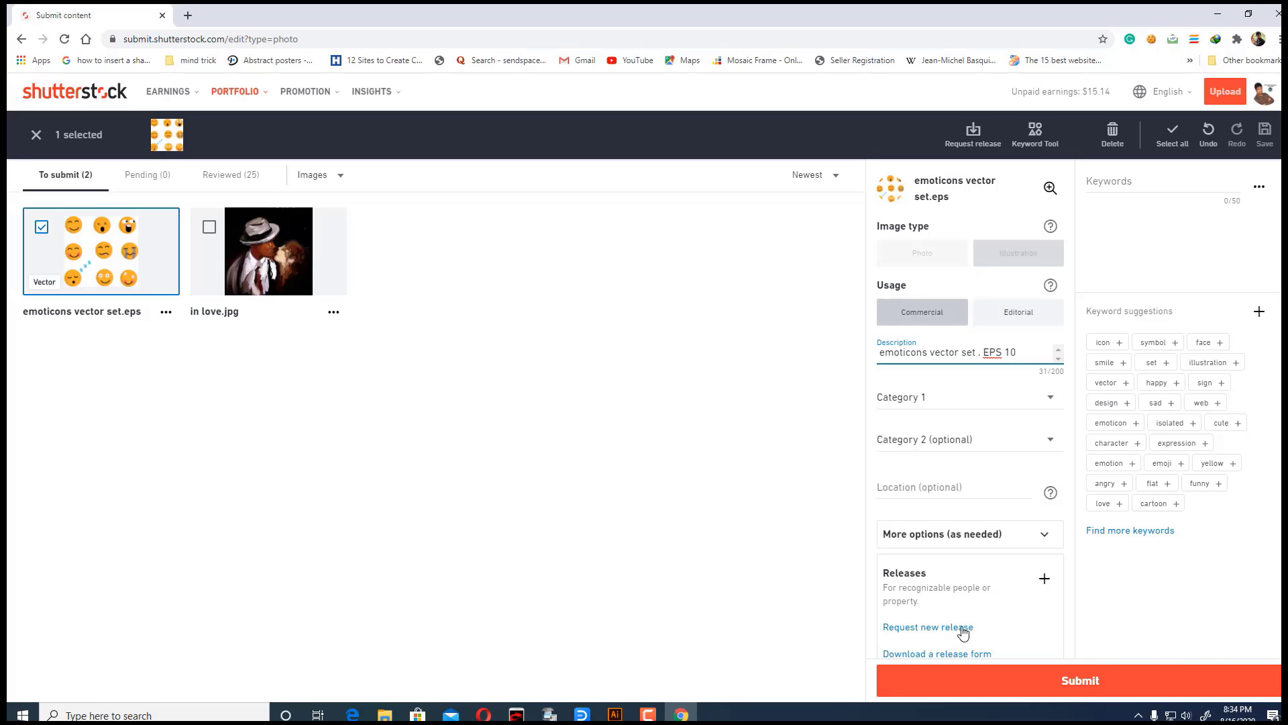
Step: Set Category 1 of the emoticons file to Signs/Symbols
left_click(1052, 403)
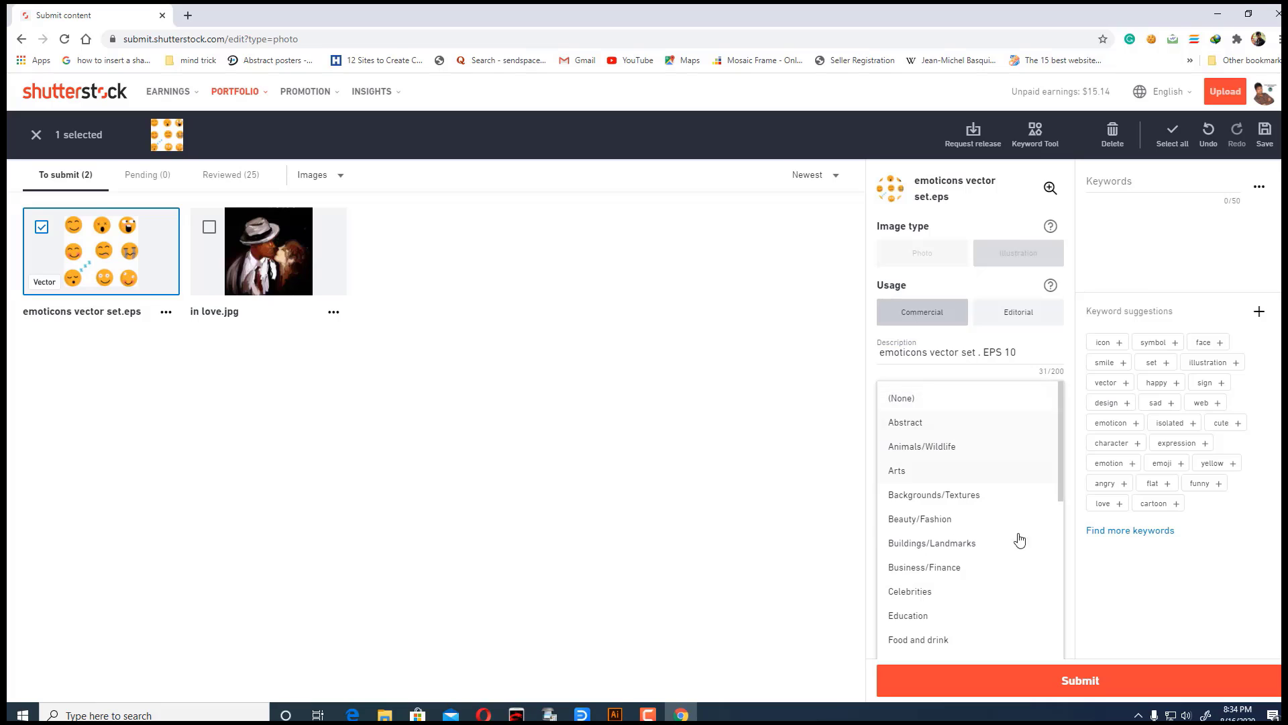
scroll(953, 550, "down", 3)
scroll(980, 575, "down", 2)
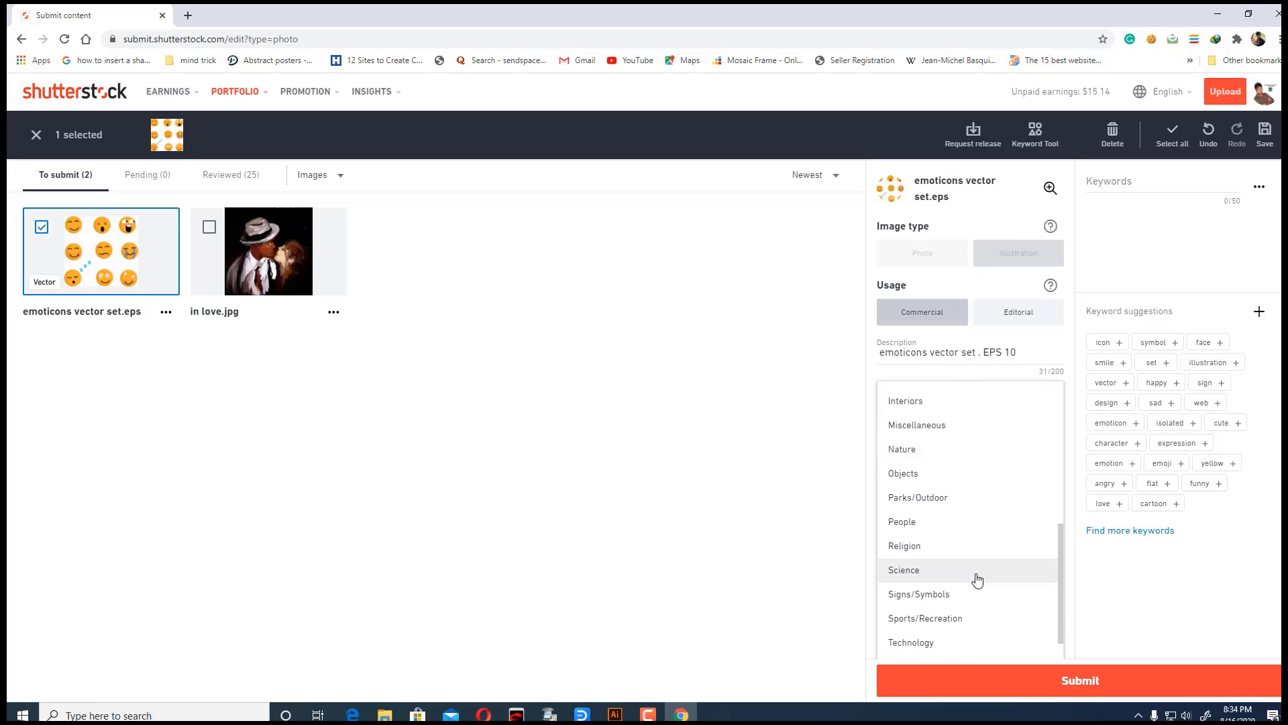
scroll(975, 581, "down", 1)
left_click(946, 550)
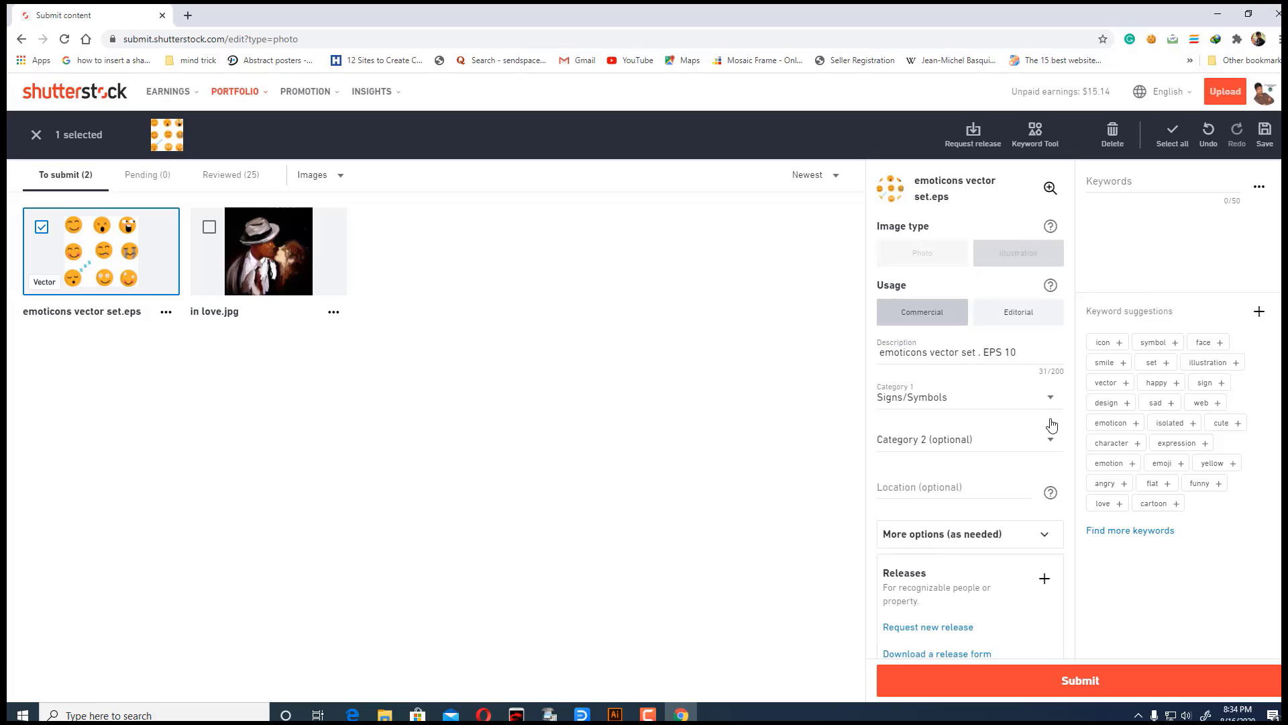
Step: Set the optional Category 2 of the emoticons file to Miscellaneous
left_click(1051, 439)
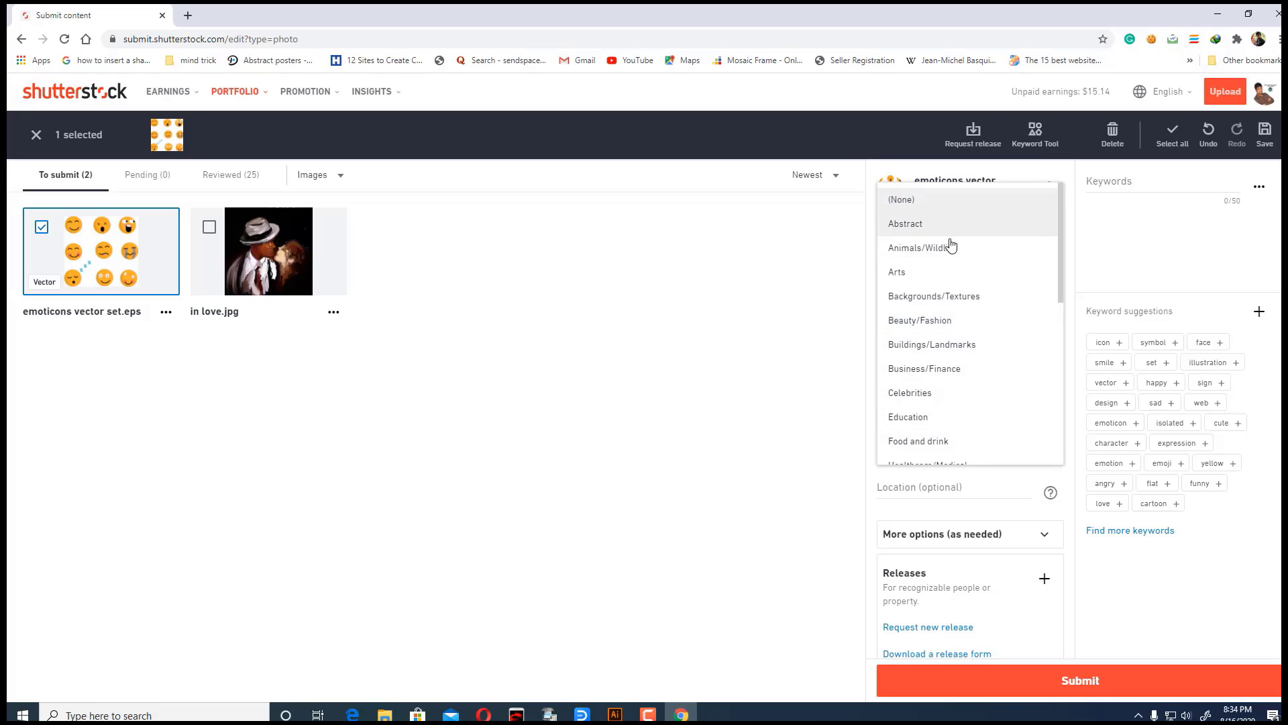
scroll(949, 329, "down", 4)
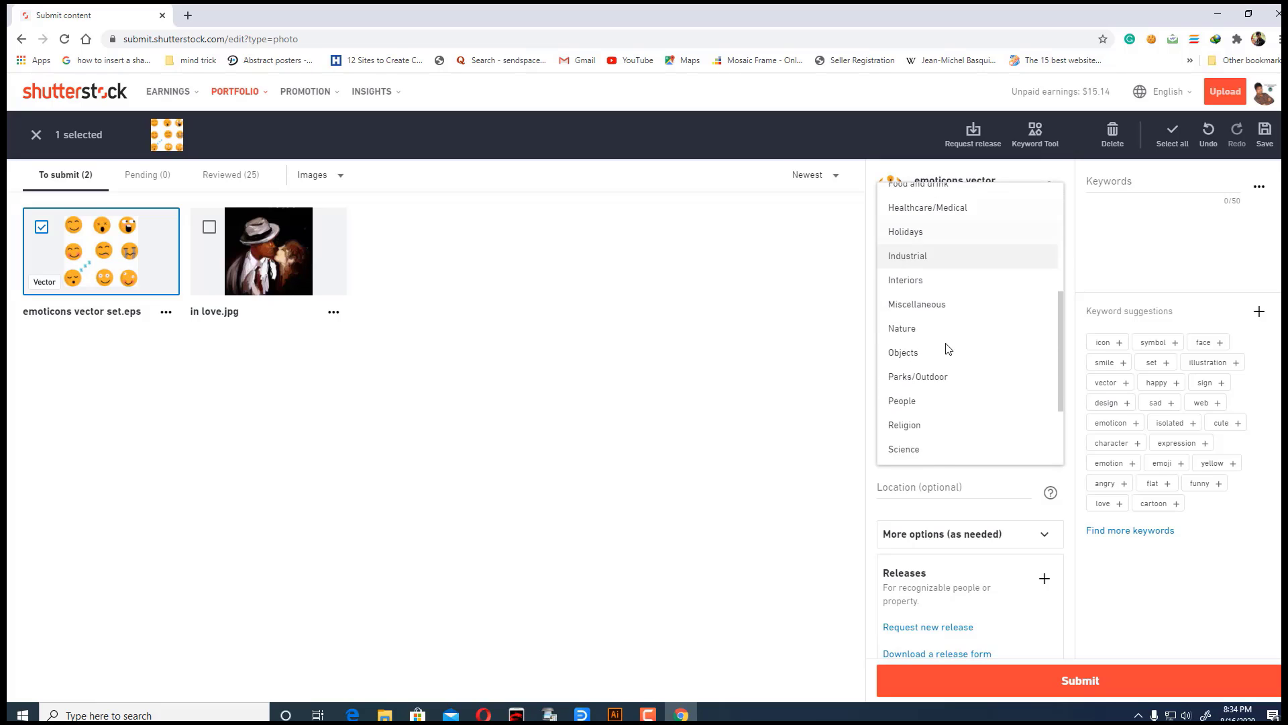
scroll(949, 348, "up", 5)
scroll(941, 342, "down", 3)
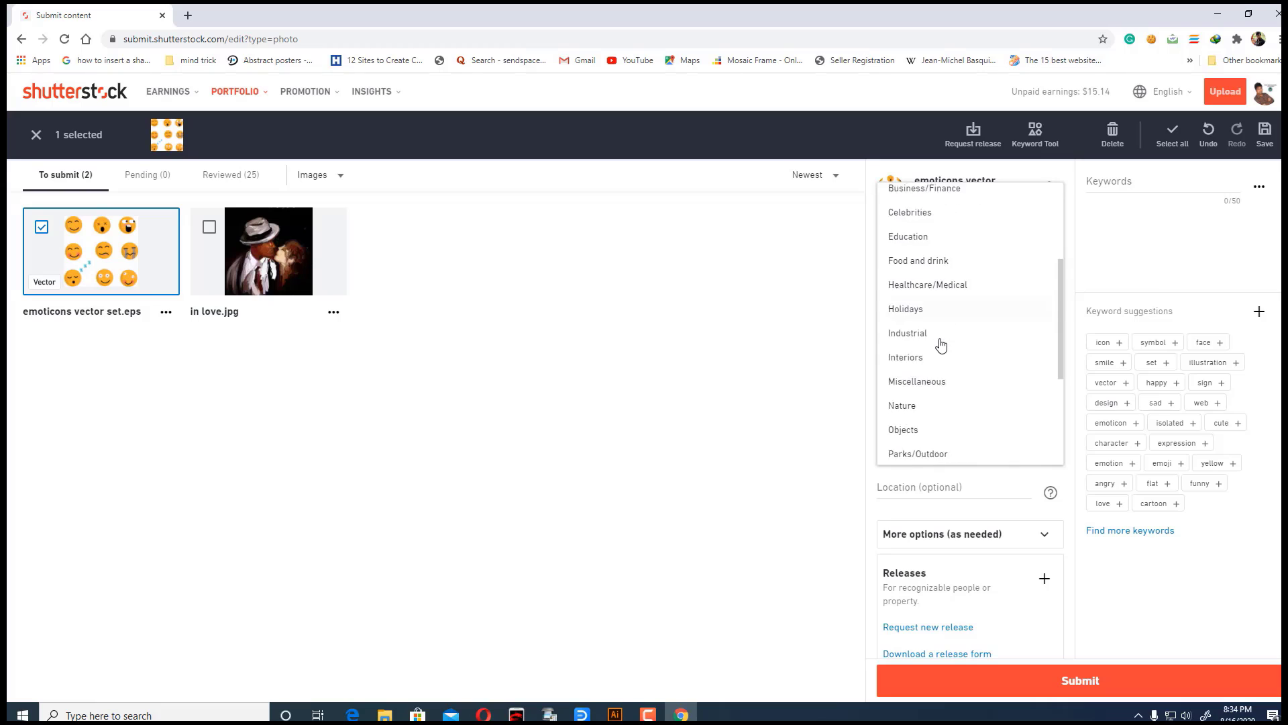
scroll(940, 345, "down", 3)
left_click(923, 295)
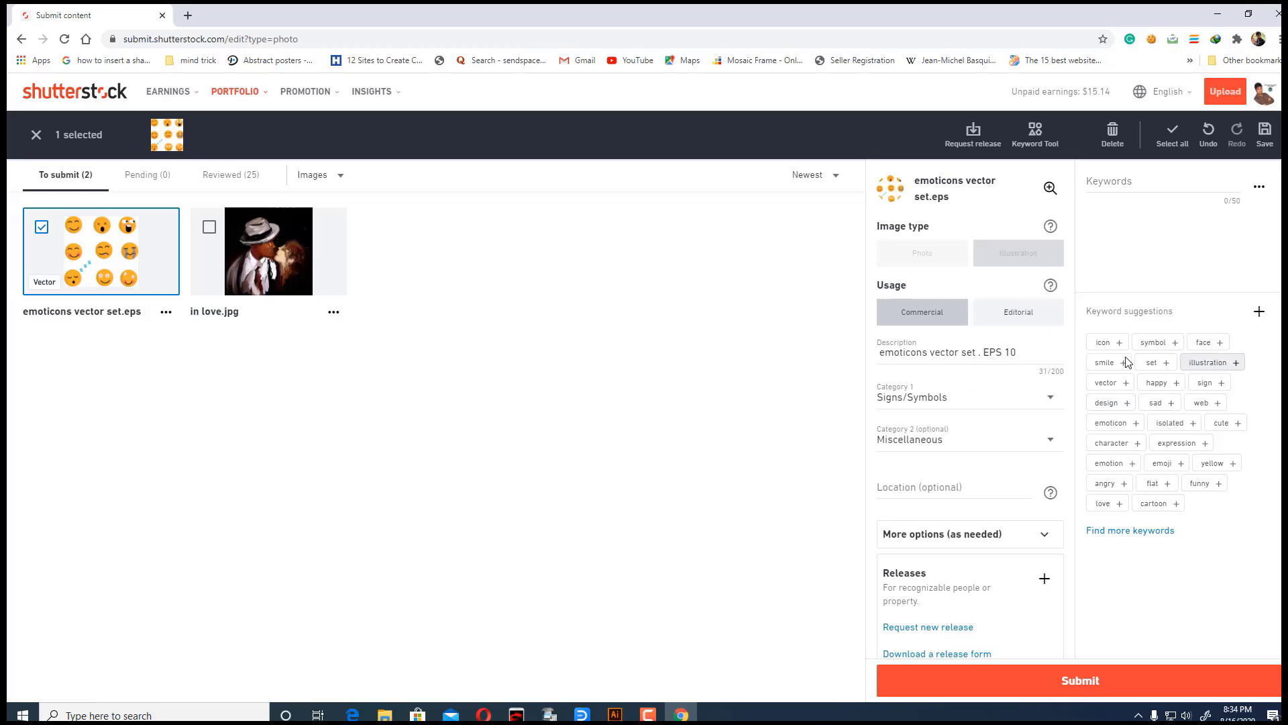
Step: Add the suggested keywords icon, symbol, face, smile, set, illustration, vector, happy and sign to the emoticons file
left_click(1104, 343)
left_click(1104, 344)
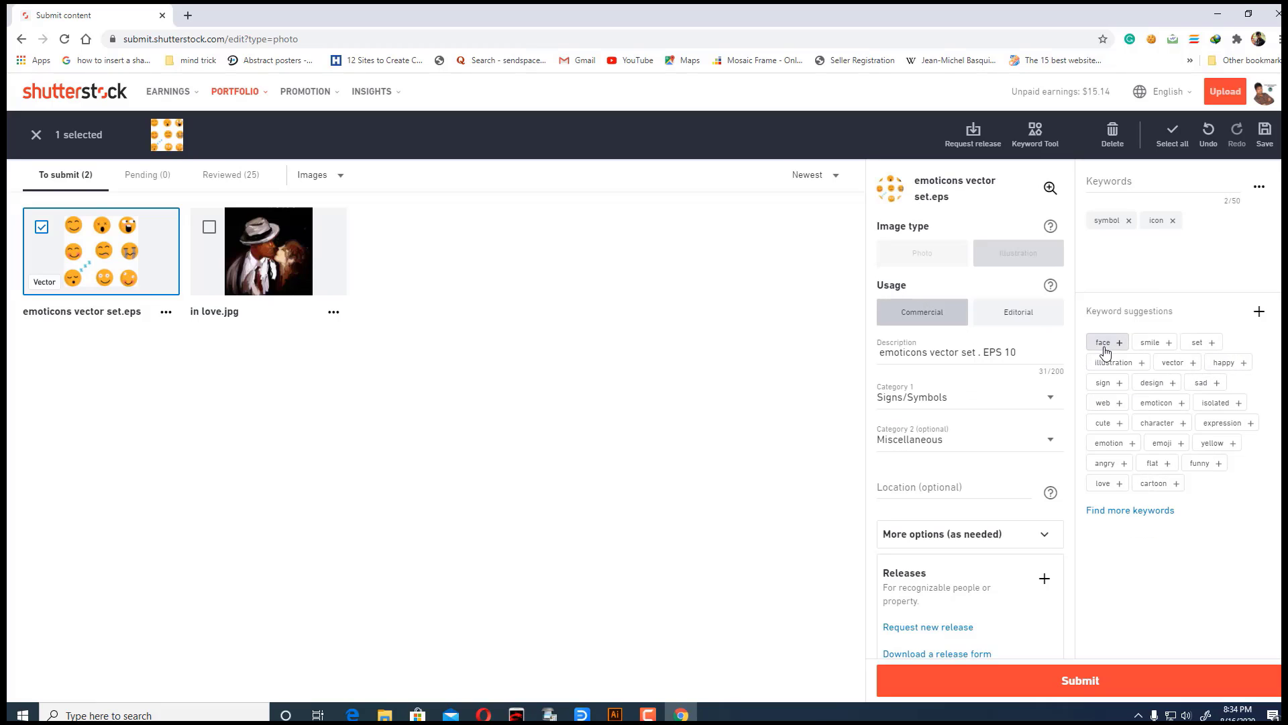
left_click(1105, 347)
left_click(1104, 347)
left_click(1104, 347)
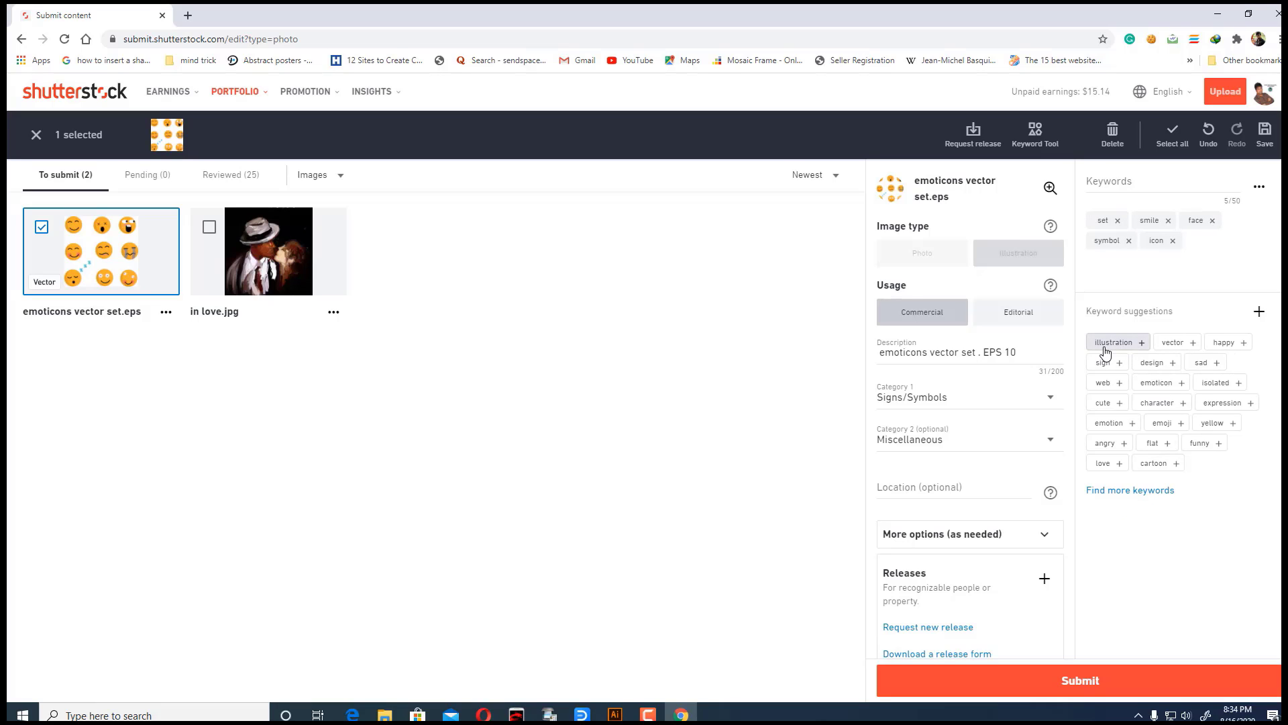
left_click(1106, 346)
left_click(1107, 346)
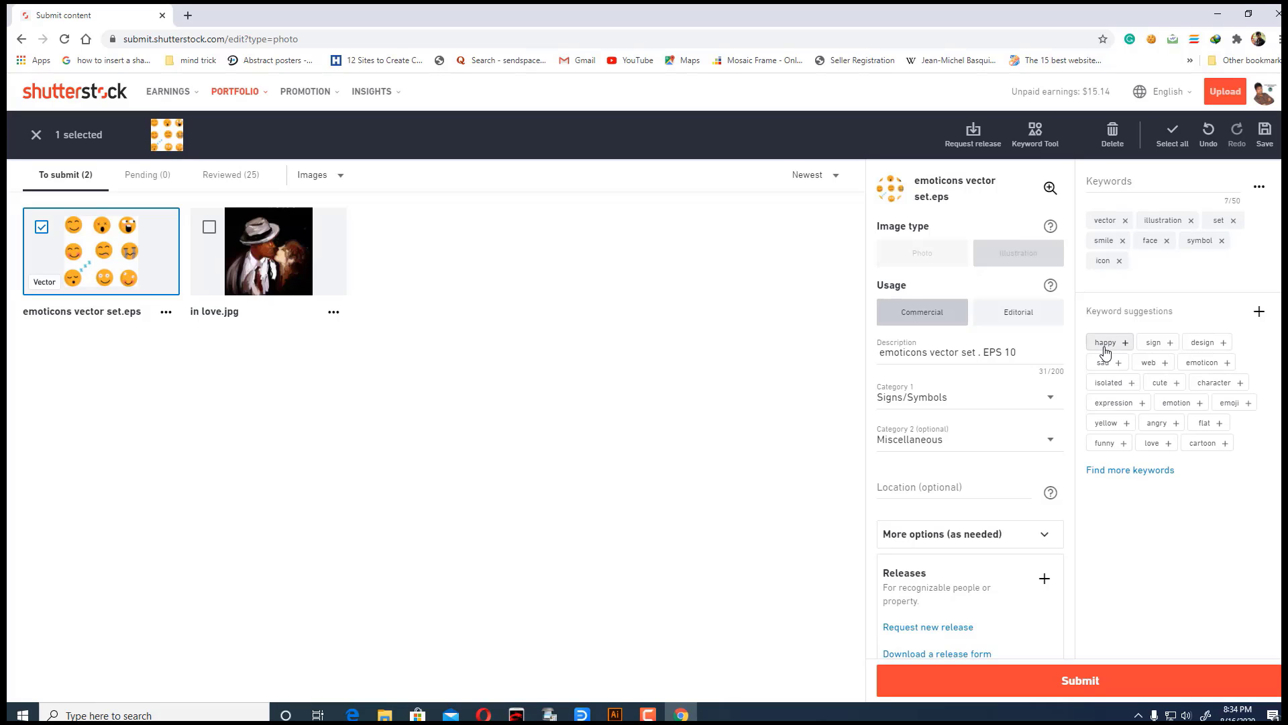
left_click(1110, 346)
left_click(1110, 347)
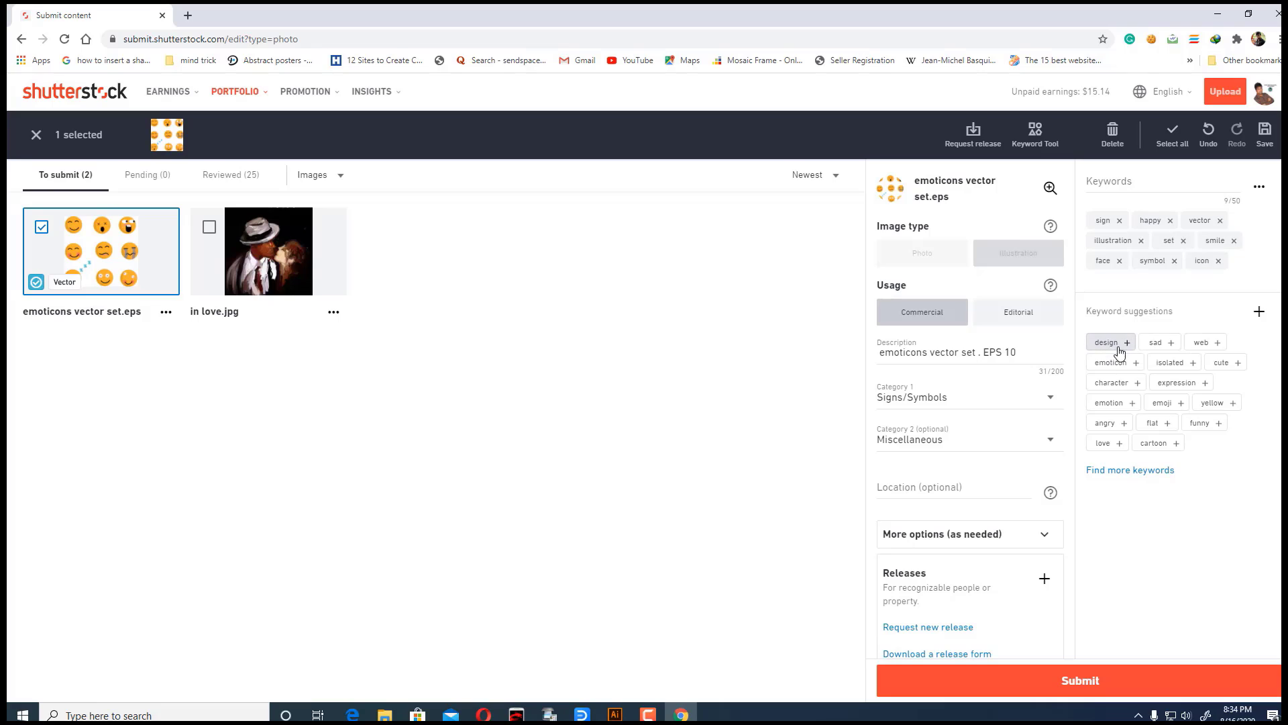
Step: Add the suggested keywords sad, web, emoticon, isolated, cute, character and expression
left_click(1152, 344)
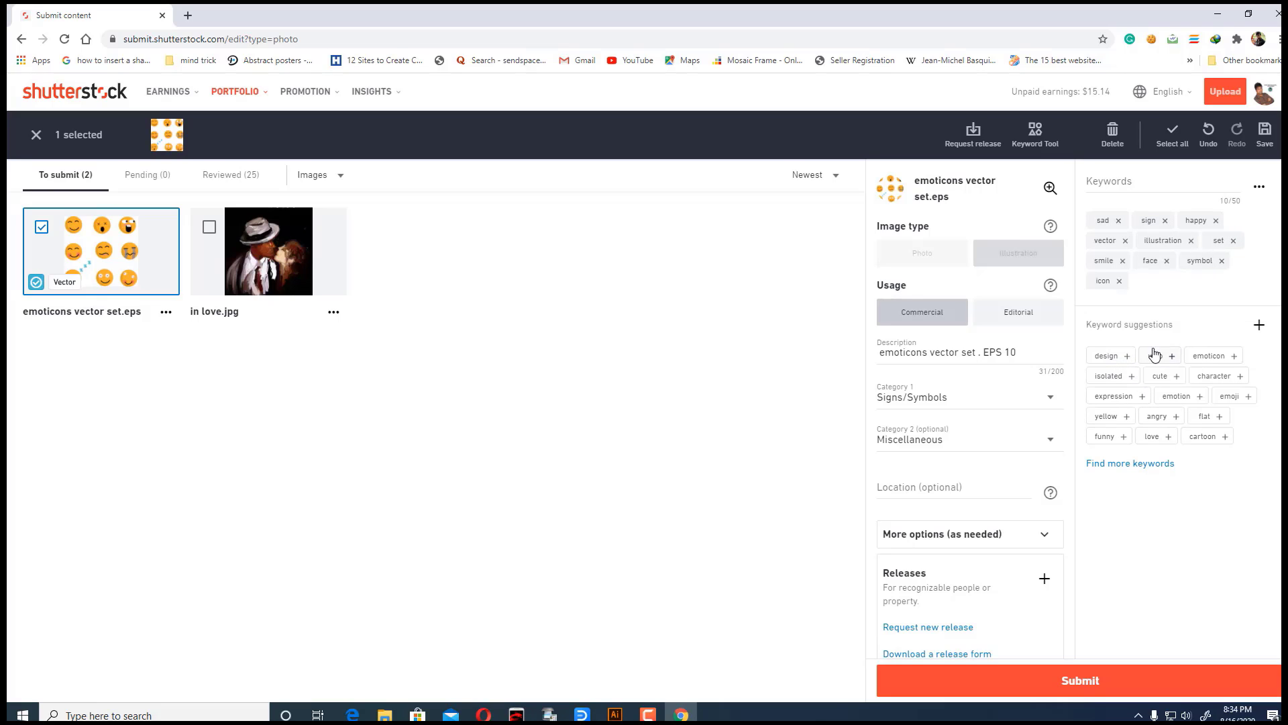
left_click(1152, 357)
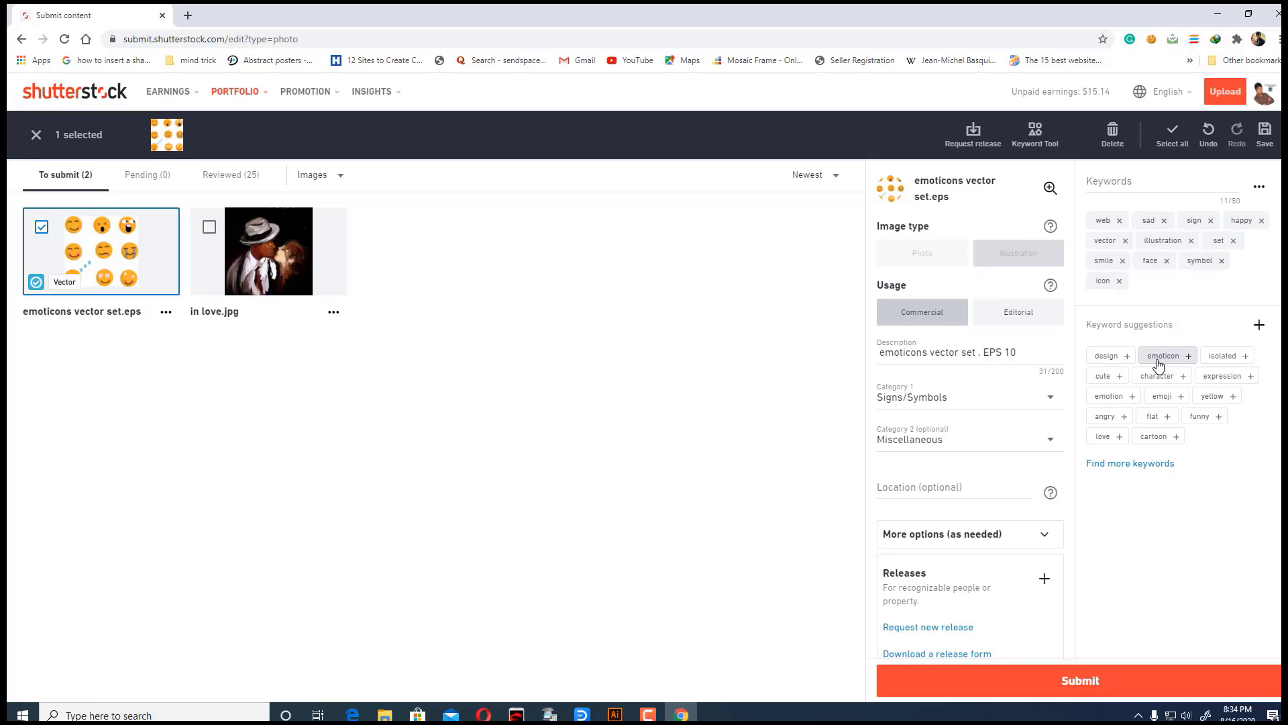
left_click(1158, 364)
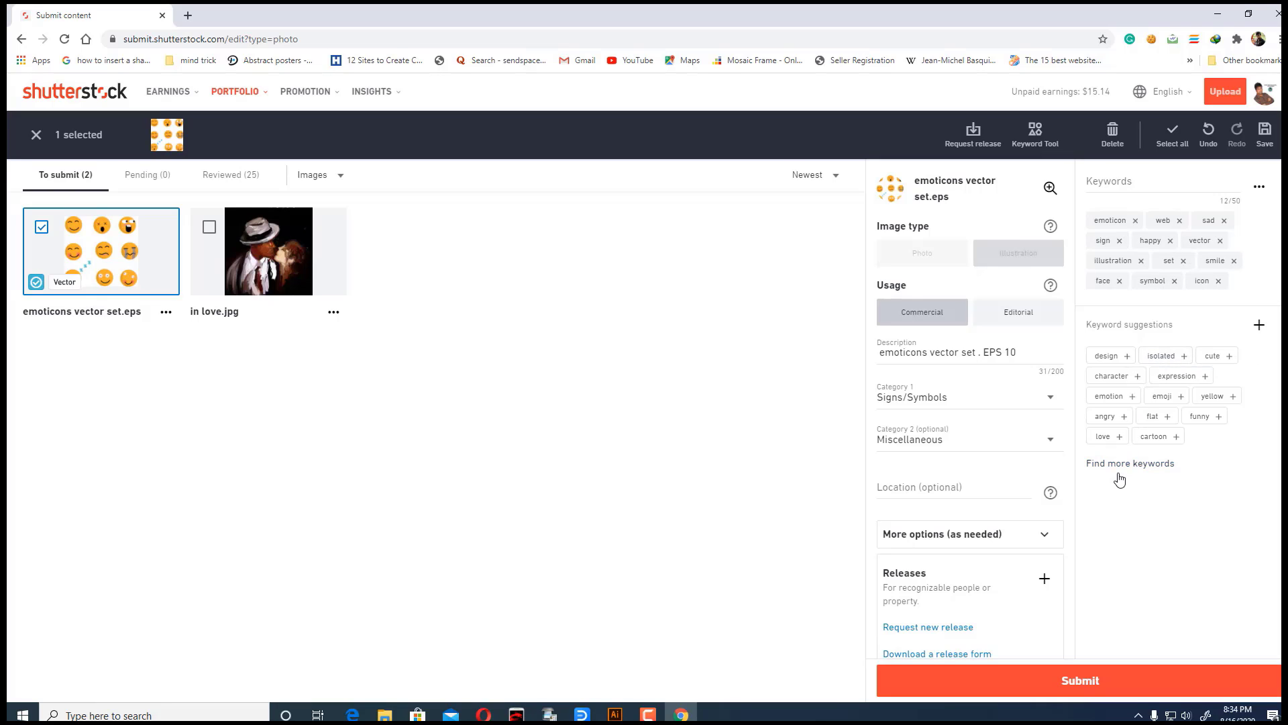
left_click(1162, 357)
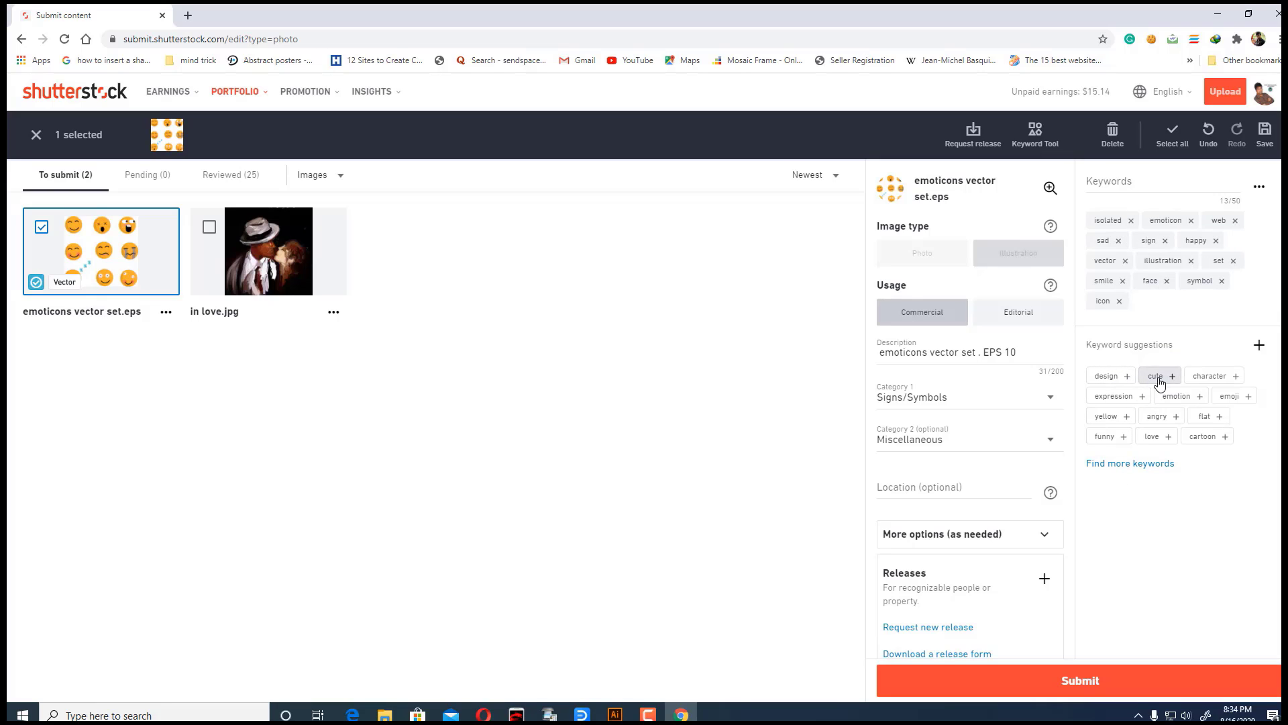
left_click(1156, 376)
left_click(1166, 377)
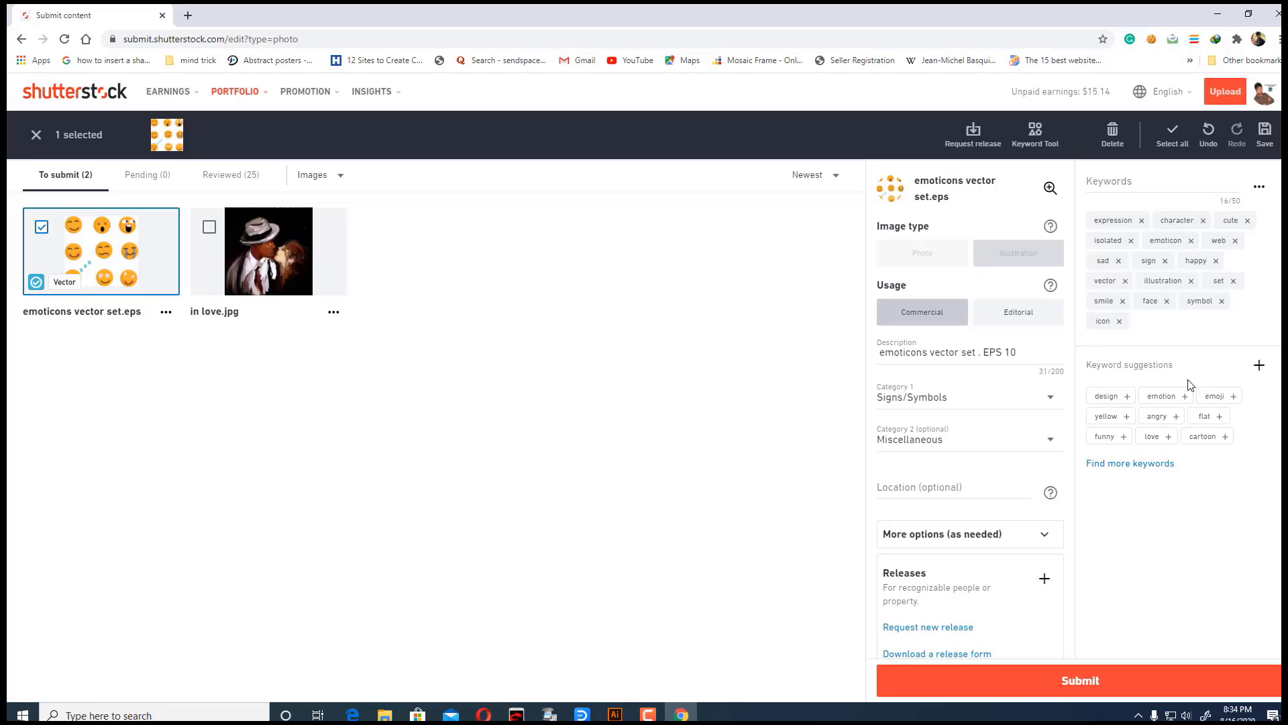
left_click(1167, 377)
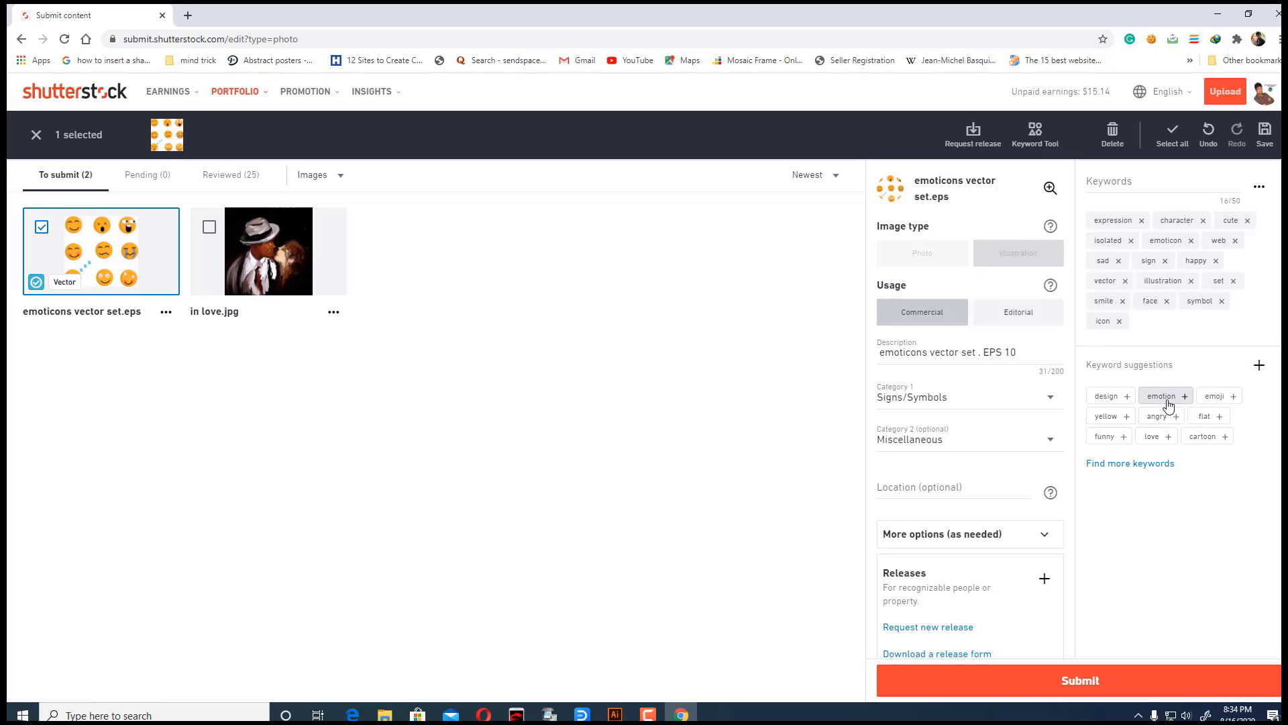
Step: Look for more keywords, select two visually similar emoticon images and enter "emoticons vector set" as the search text
left_click(1137, 467)
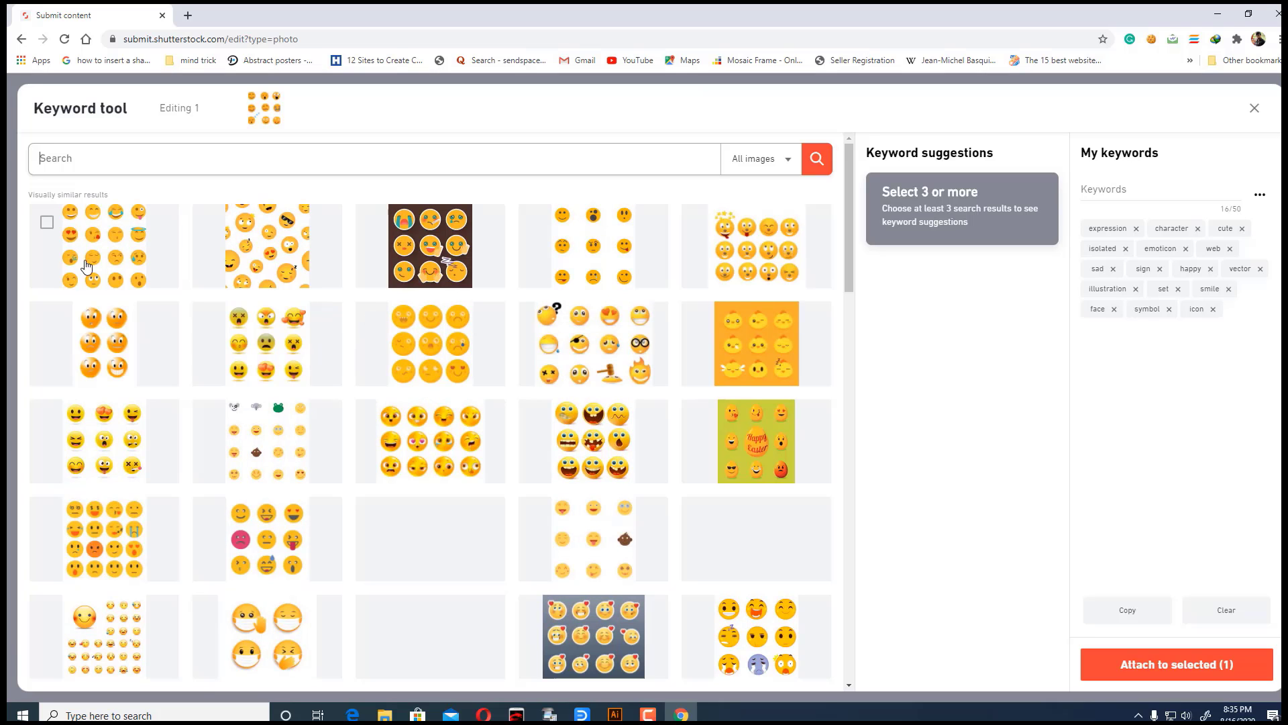
left_click(85, 259)
left_click(403, 258)
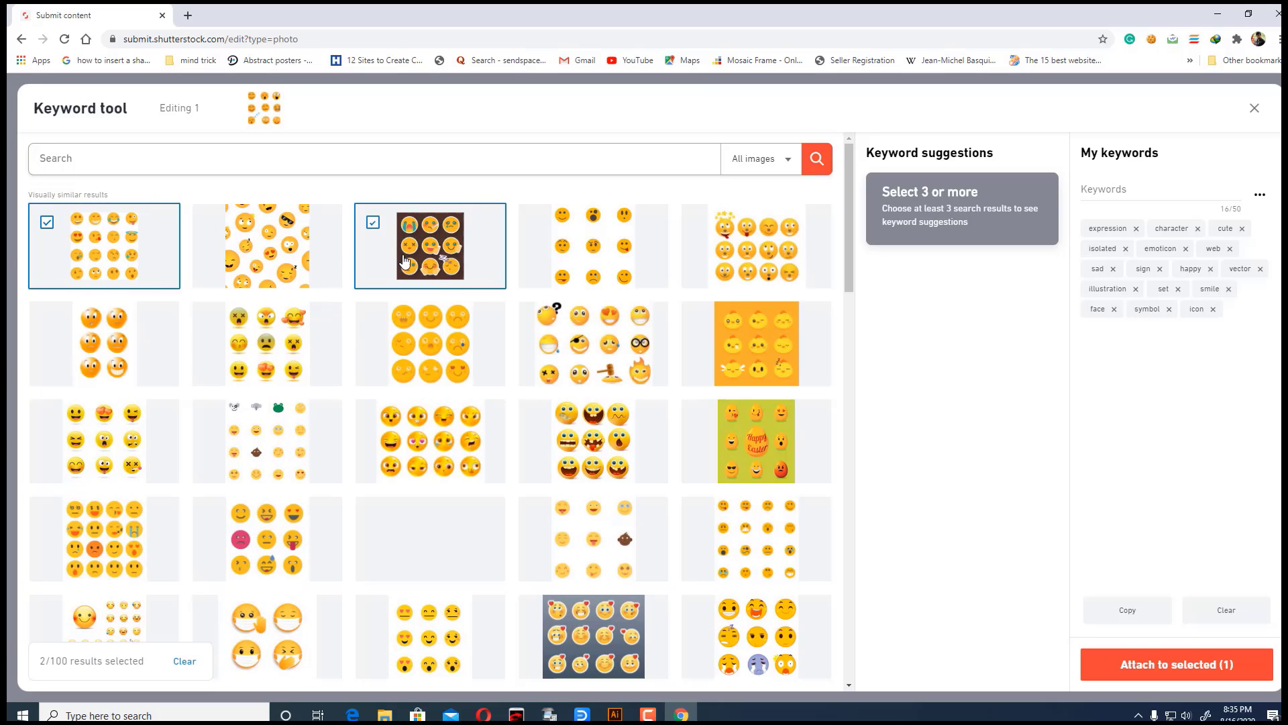
left_click(56, 152)
type("emoticons vector set")
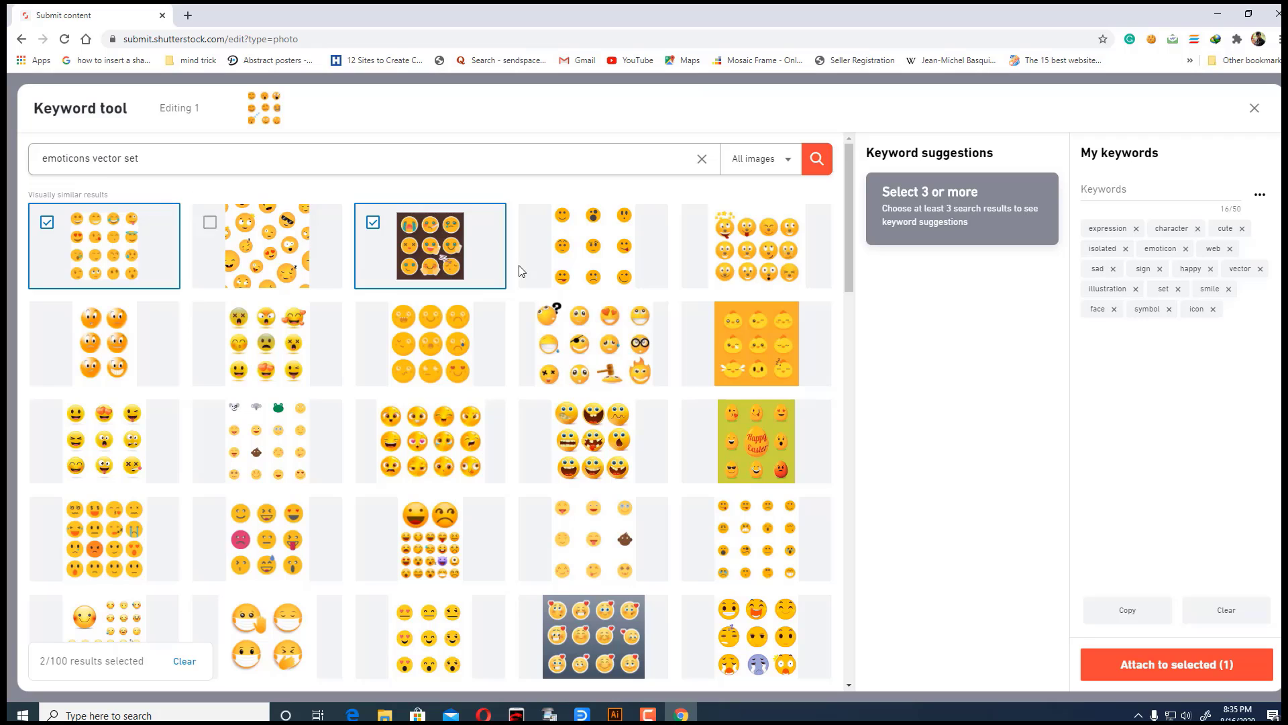
Step: Select six more visually similar emoticon images from the first two rows as sources for keyword suggestions
left_click(594, 250)
left_click(740, 270)
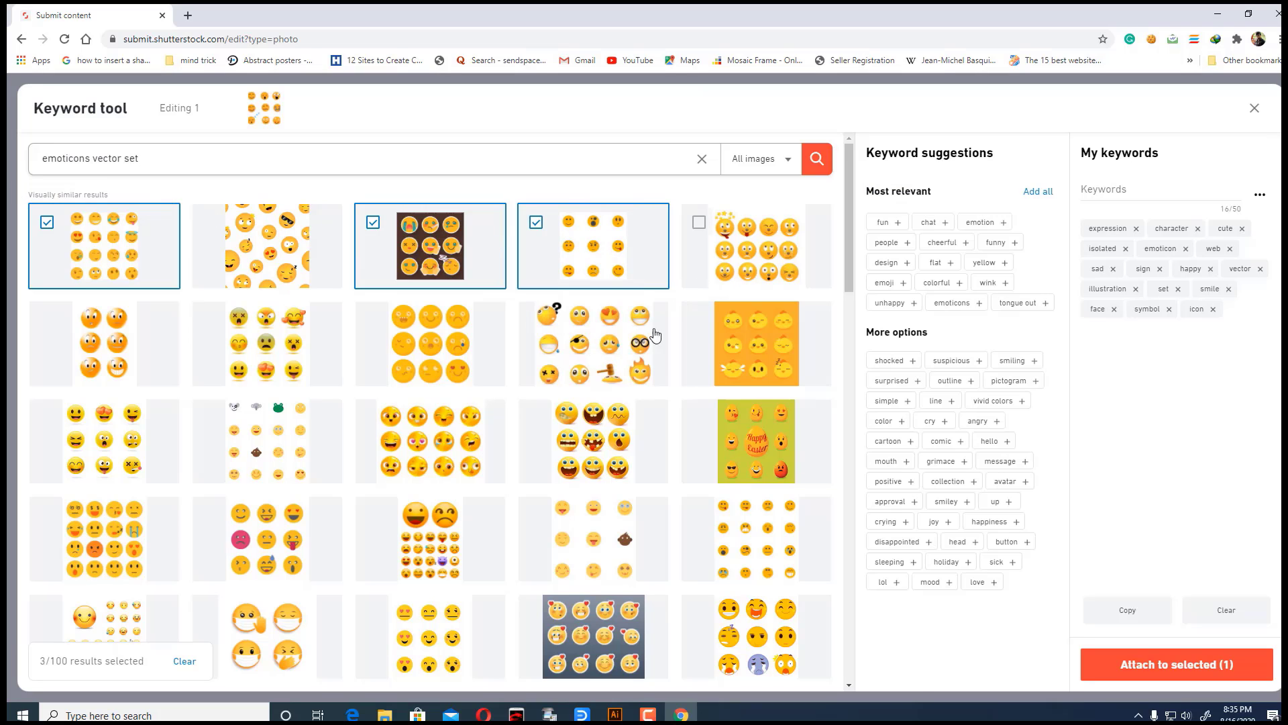
left_click(471, 380)
left_click(268, 359)
left_click(144, 365)
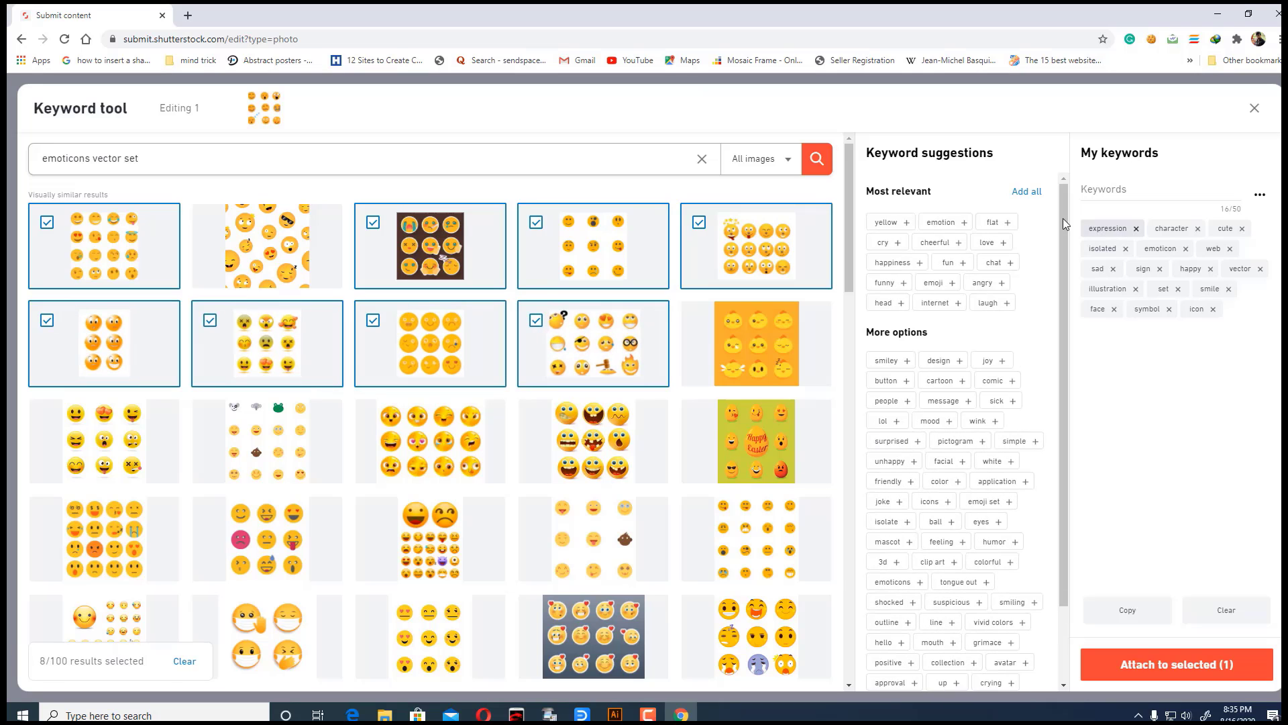
Step: Add all the most relevant keyword suggestions, plus smiley, design, joy, button and cartoon from the further options
left_click(1035, 193)
left_click(892, 277)
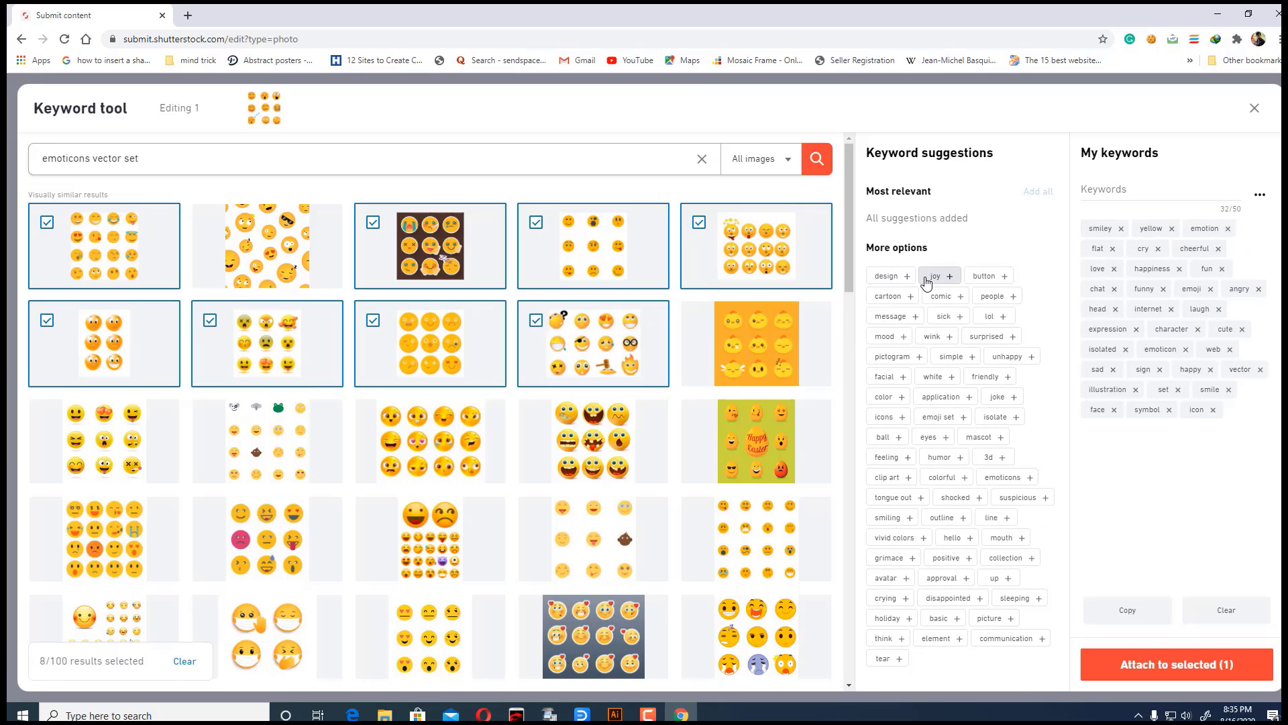
left_click(892, 278)
left_click(893, 278)
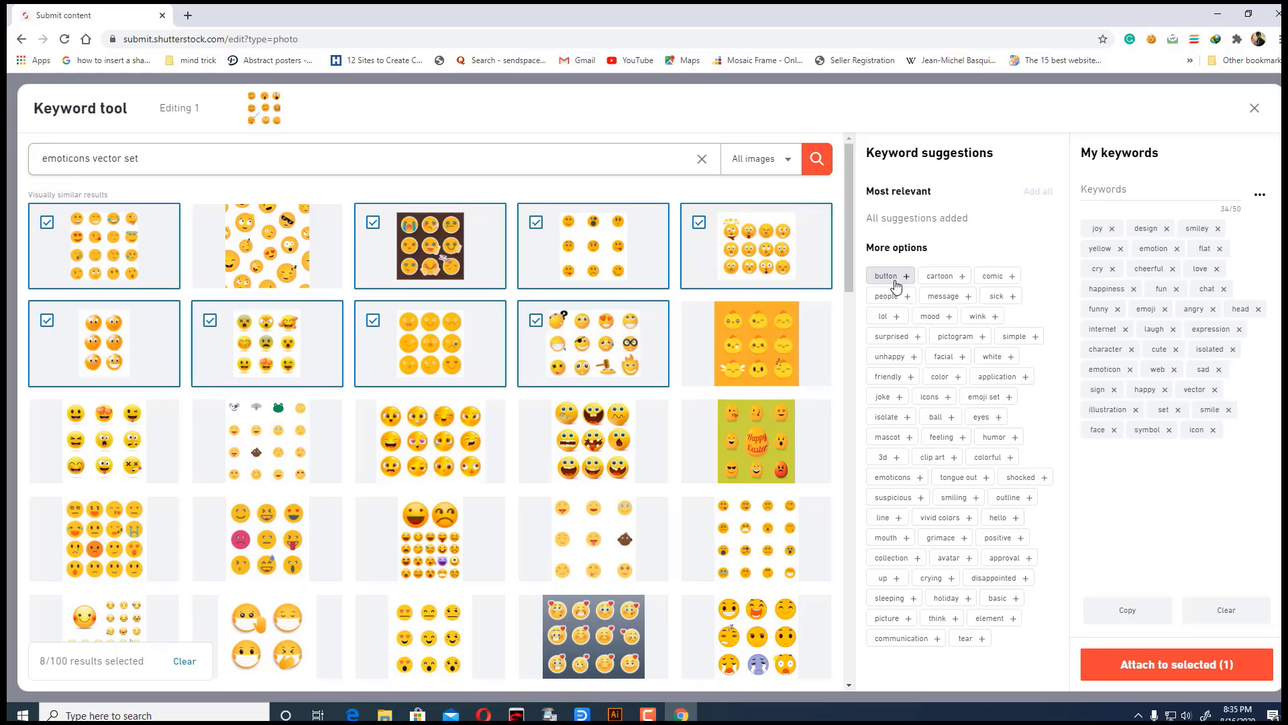
left_click(893, 278)
left_click(894, 277)
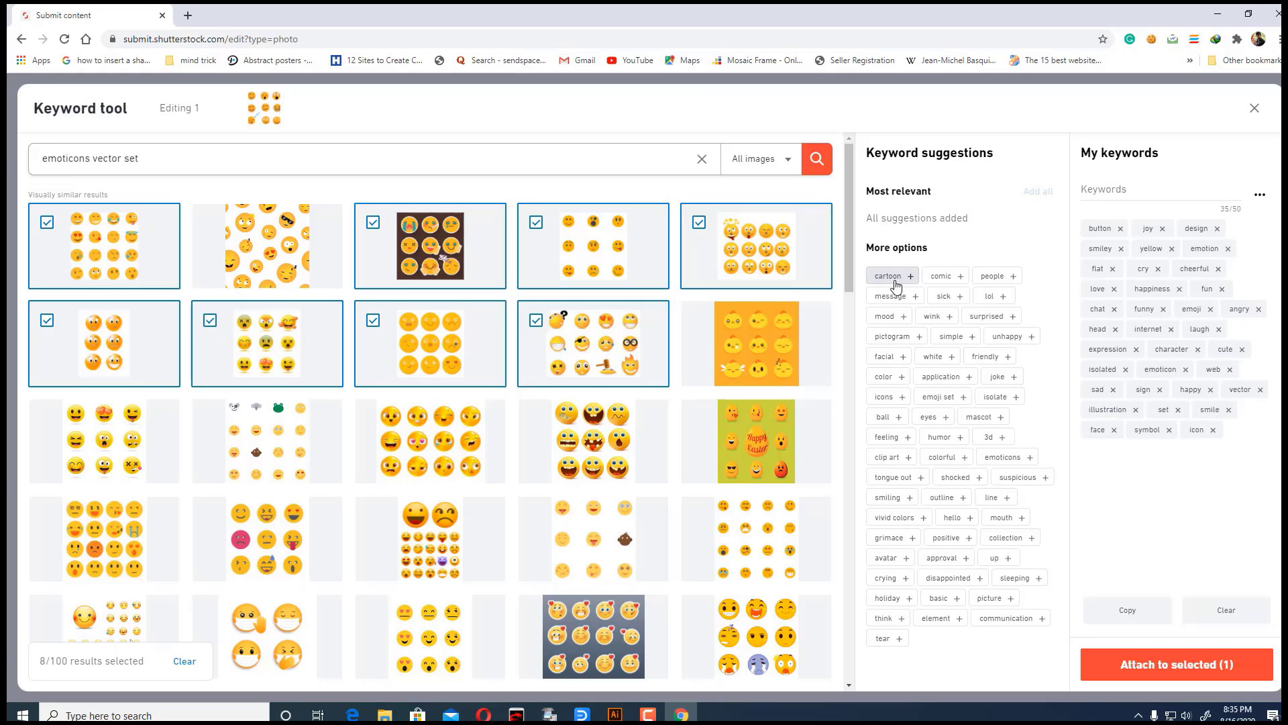
Step: Search all images for "emoticons vector set" and select ten emoji set results from the first four rows as keyword sources
left_click(825, 168)
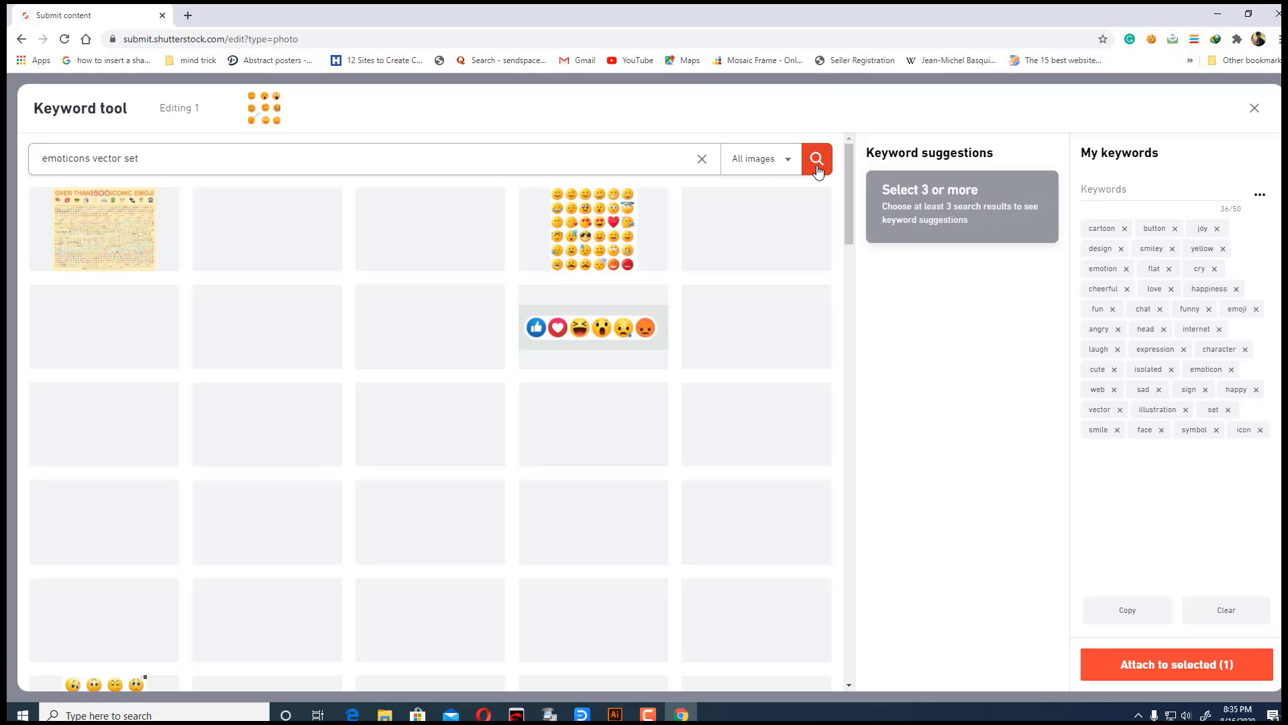
left_click(644, 231)
left_click(436, 315)
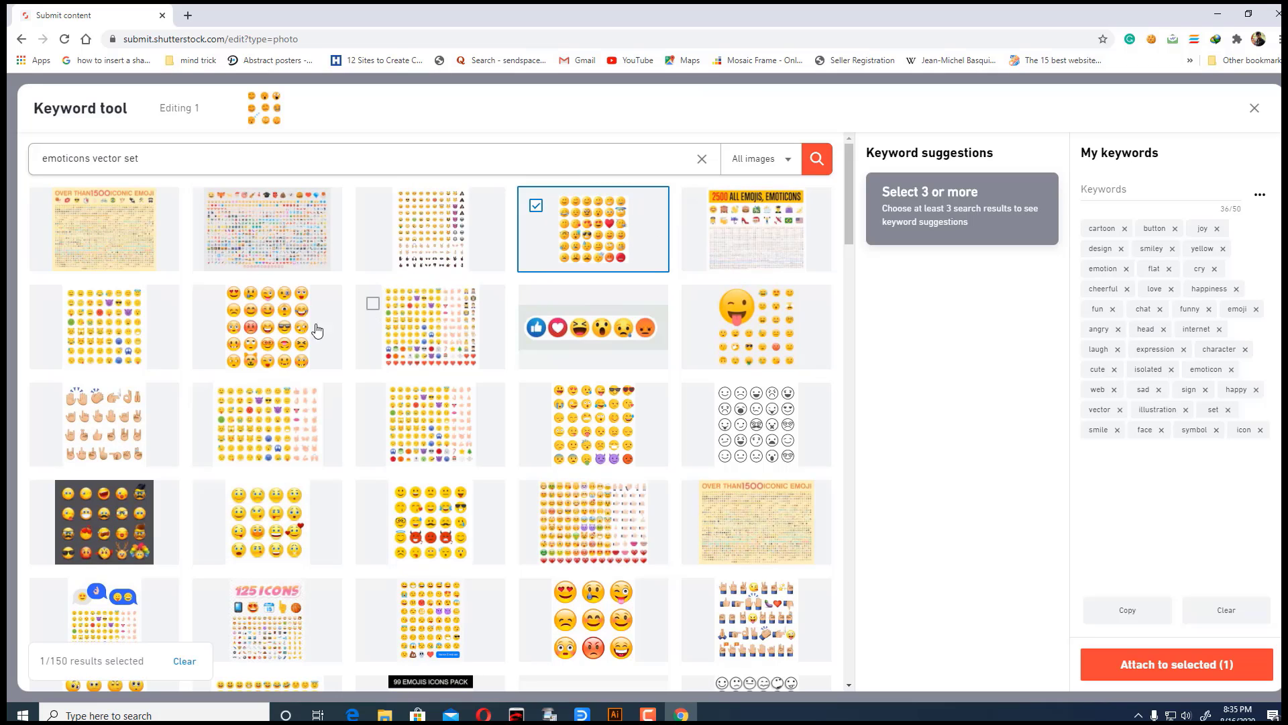
left_click(315, 329)
left_click(64, 357)
left_click(265, 443)
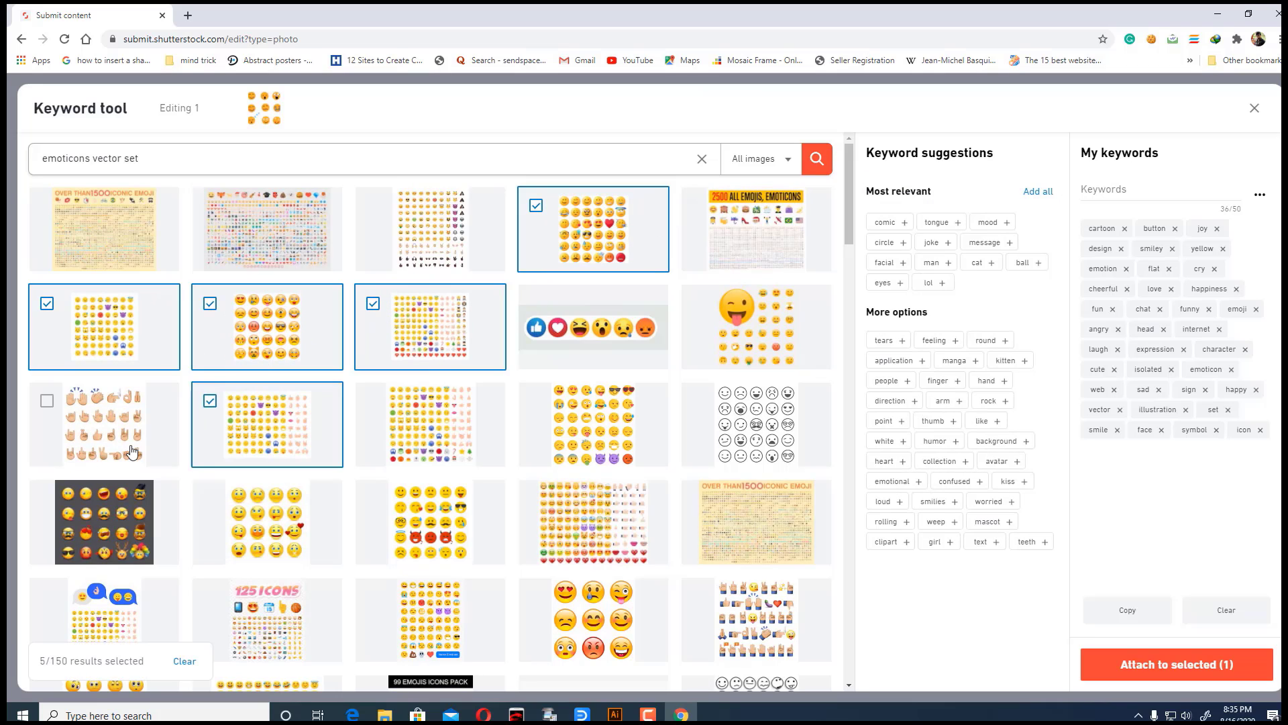
left_click(447, 440)
left_click(663, 385)
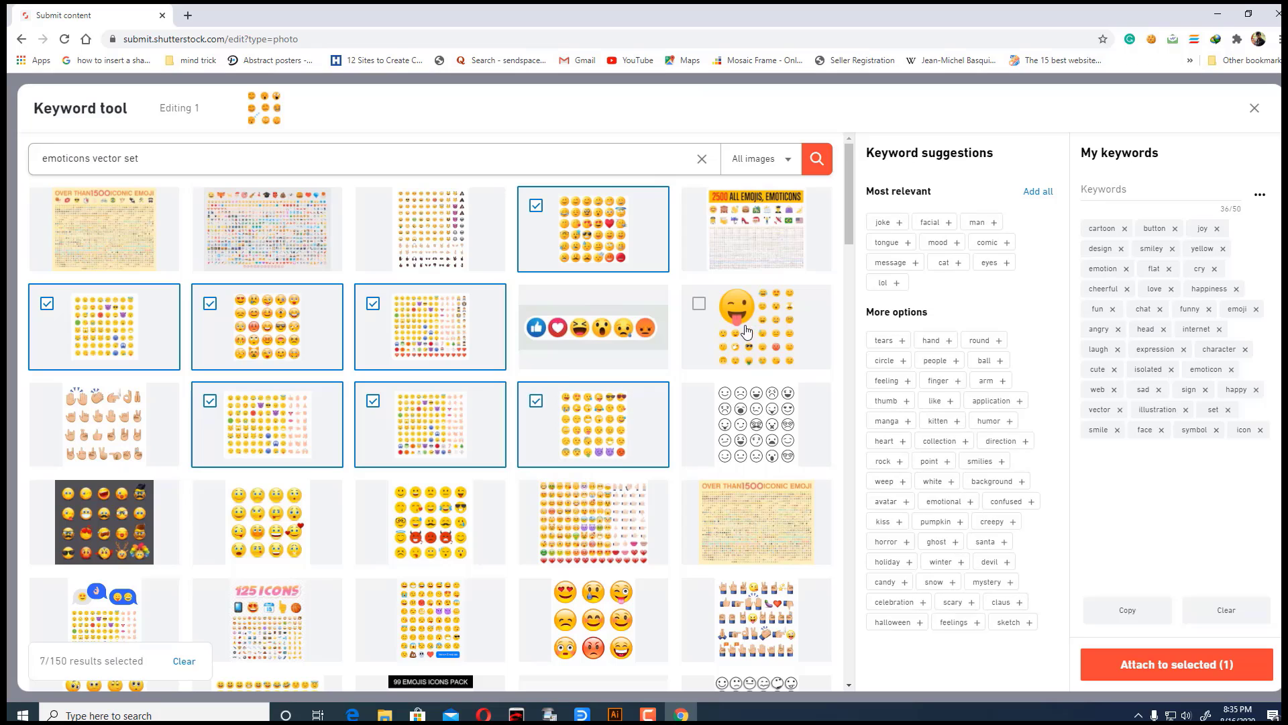
left_click(738, 336)
left_click(622, 336)
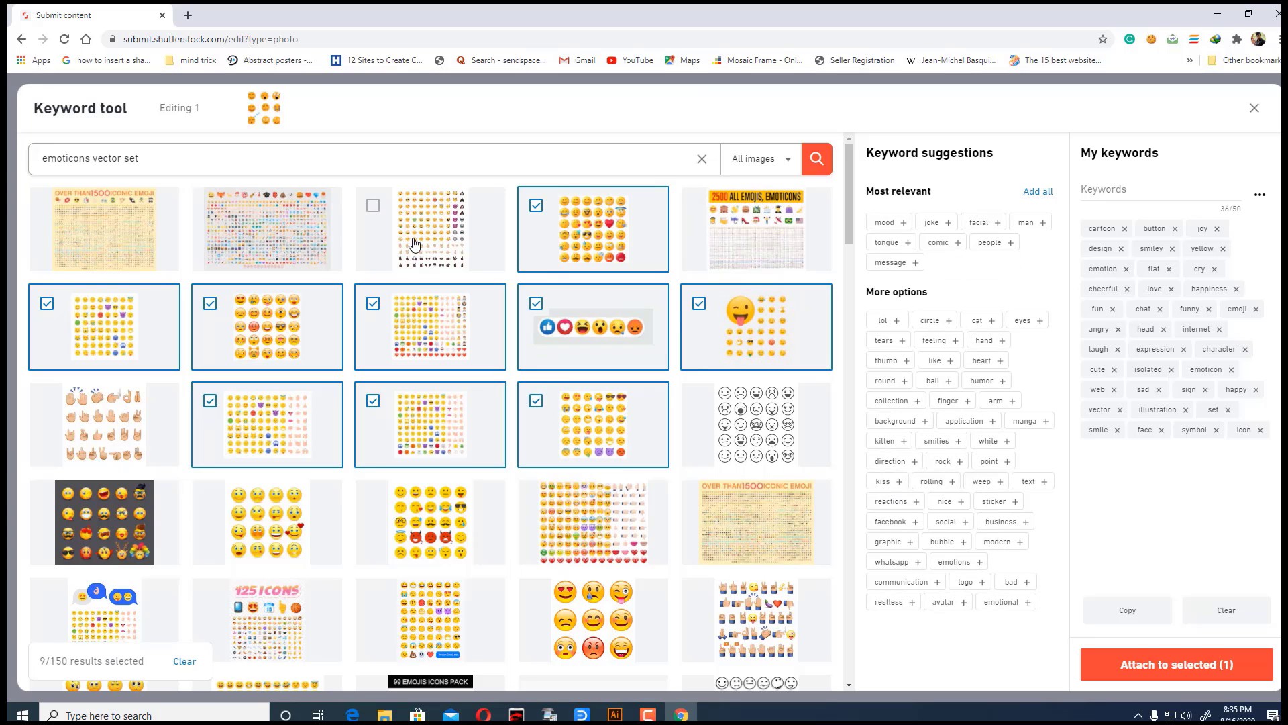
left_click(427, 516)
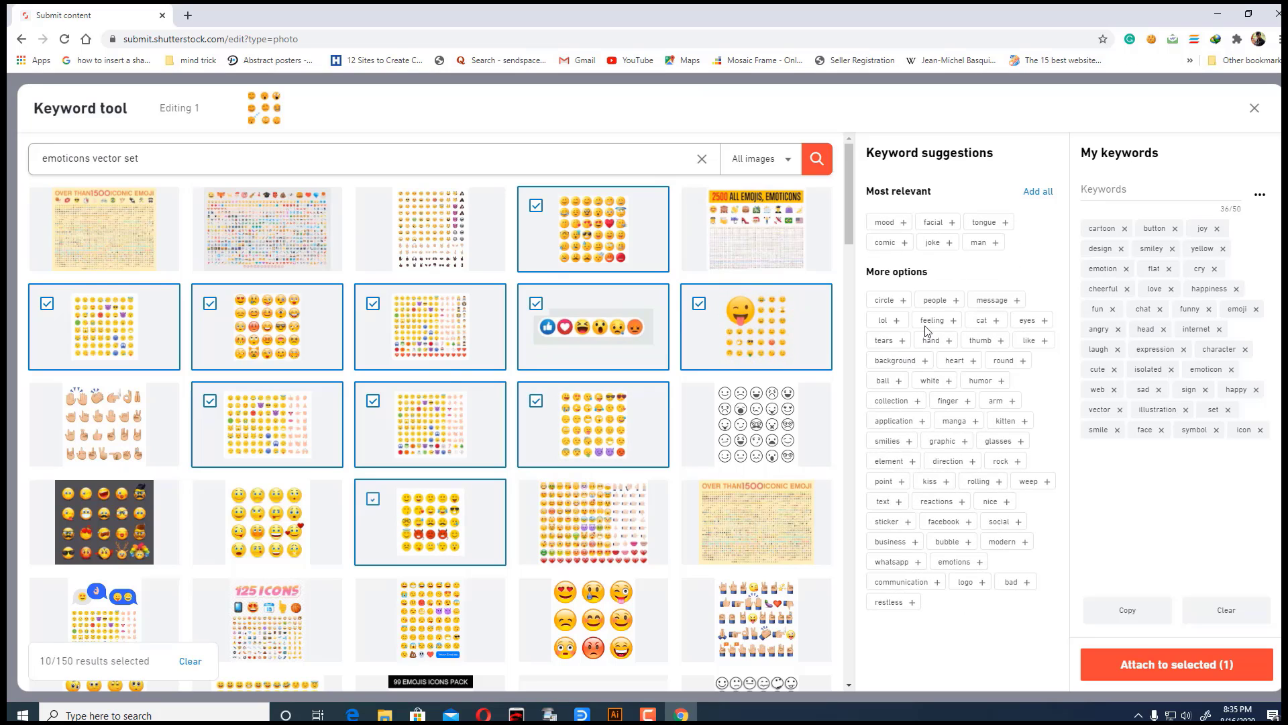
Step: Add all the most relevant keyword suggestions, plus circle, people, message, lol and feeling from the further options
left_click(1042, 192)
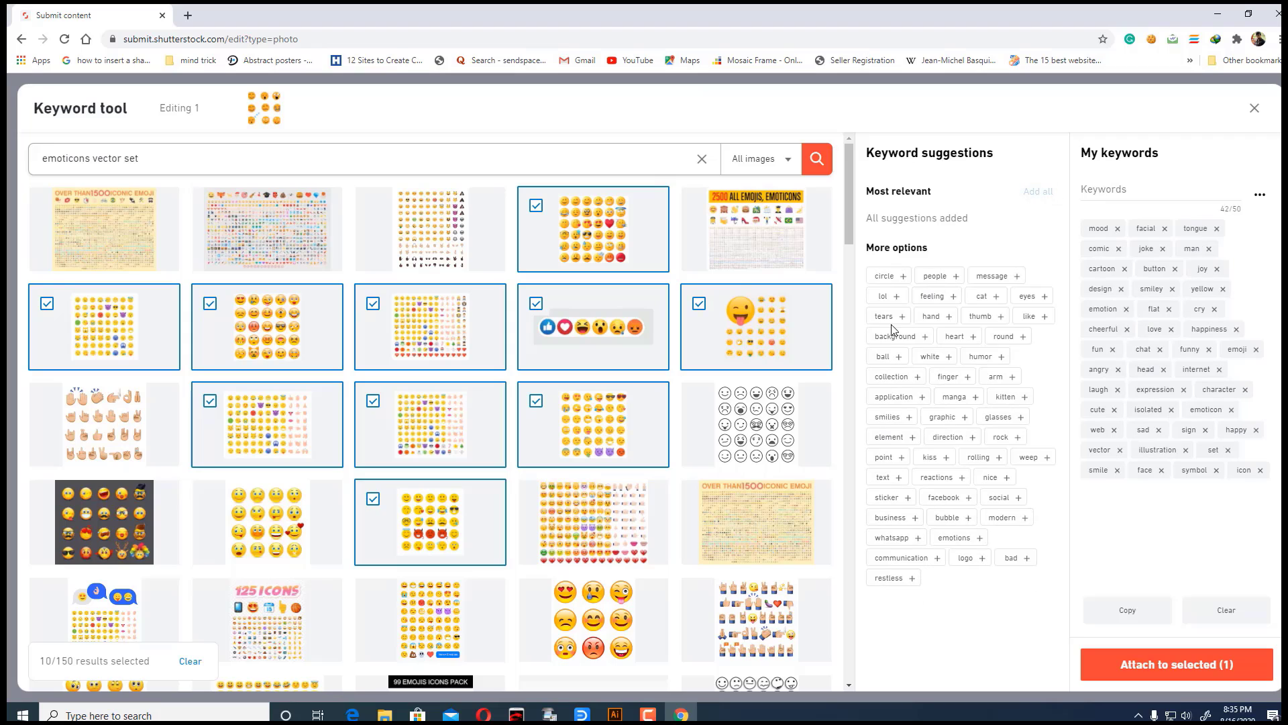
left_click(884, 277)
left_click(884, 277)
left_click(884, 277)
left_click(883, 277)
left_click(882, 277)
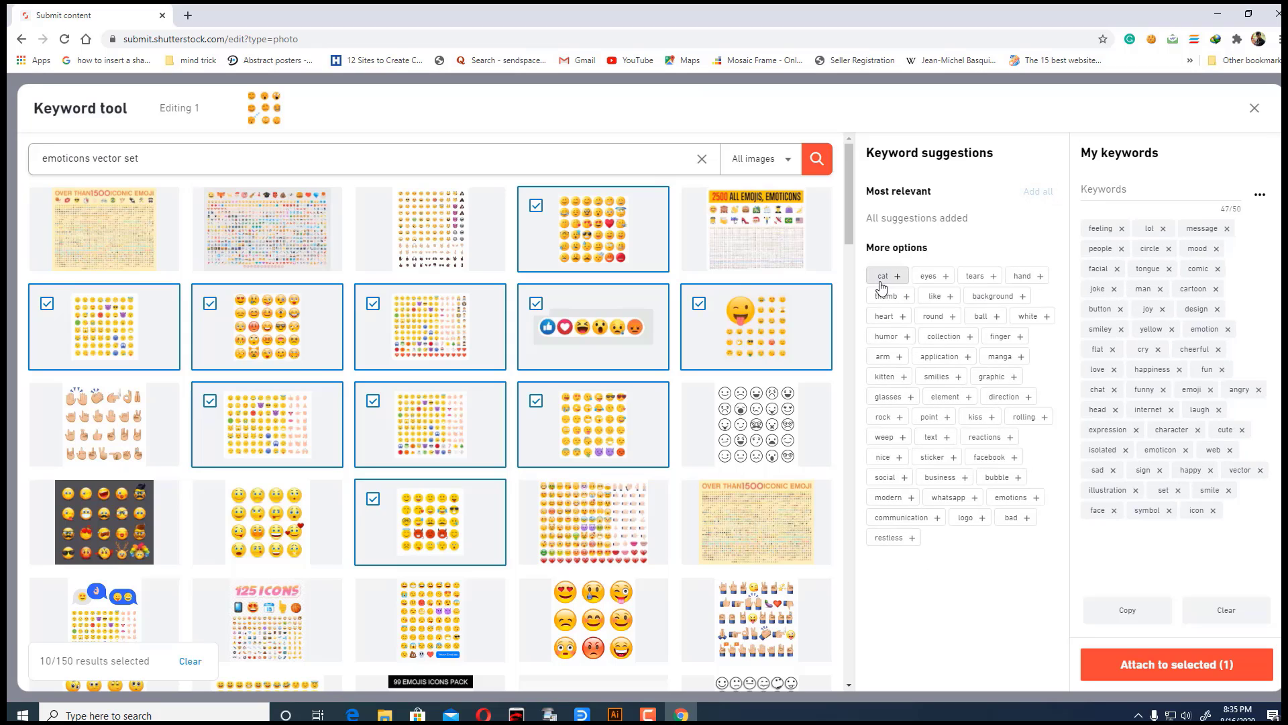
Step: Add the suggested keywords eyes and tears, taking the added keyword cat back out of the list
left_click(882, 281)
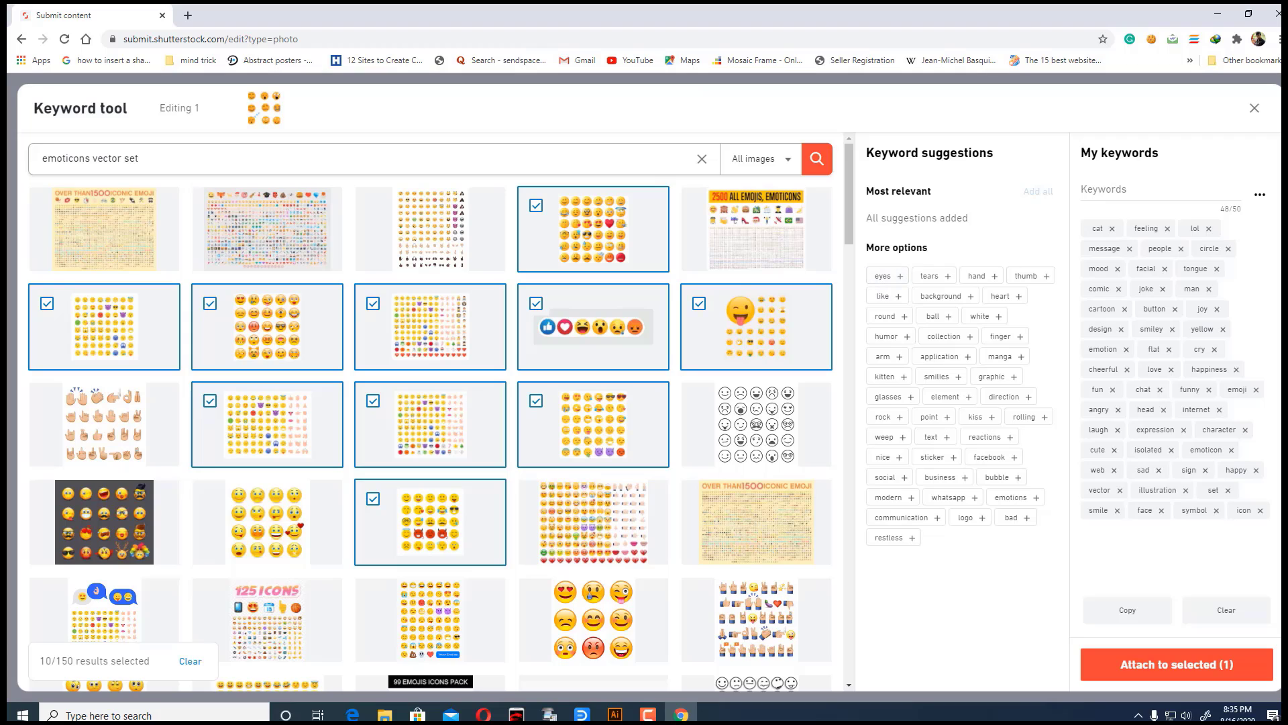
left_click(1111, 230)
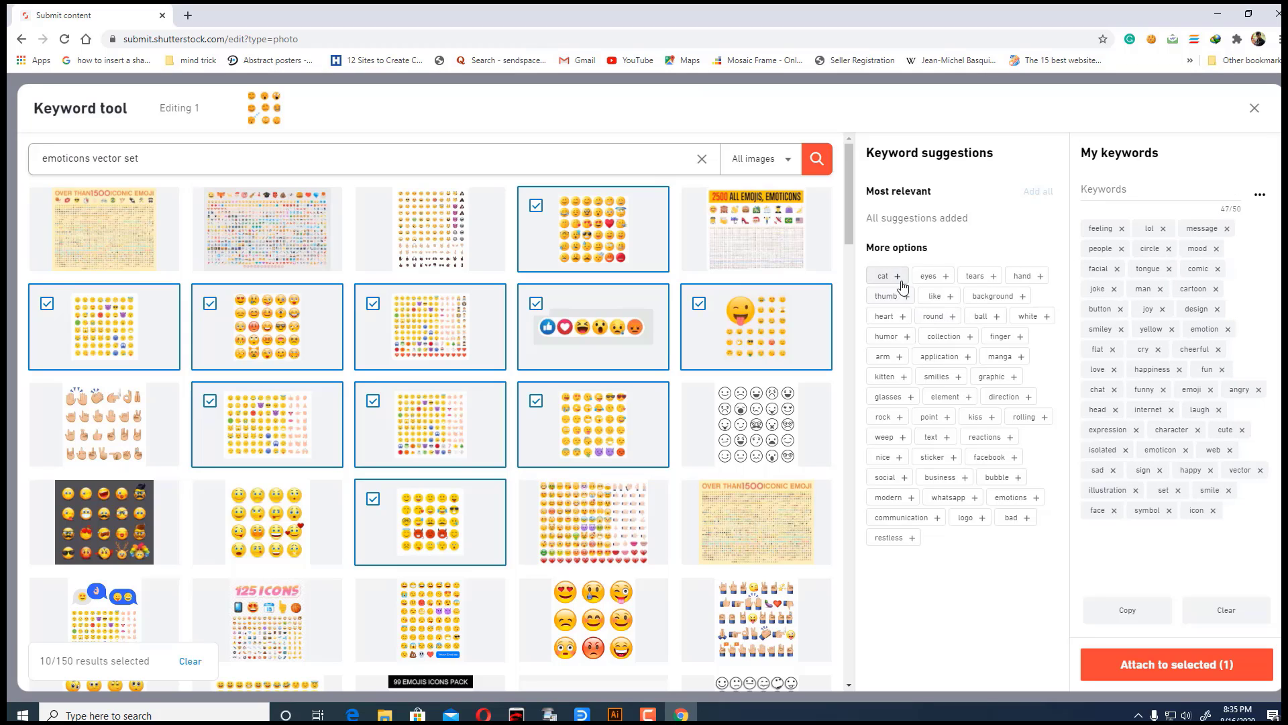
left_click(929, 277)
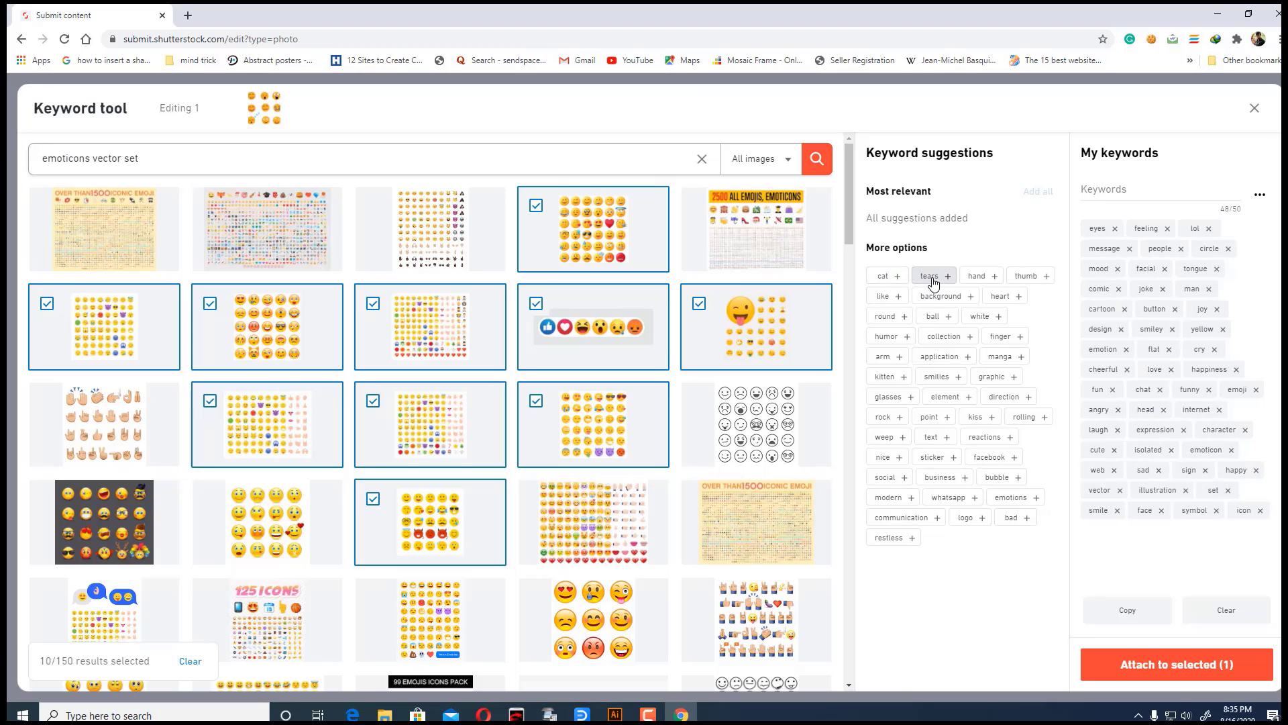
left_click(932, 279)
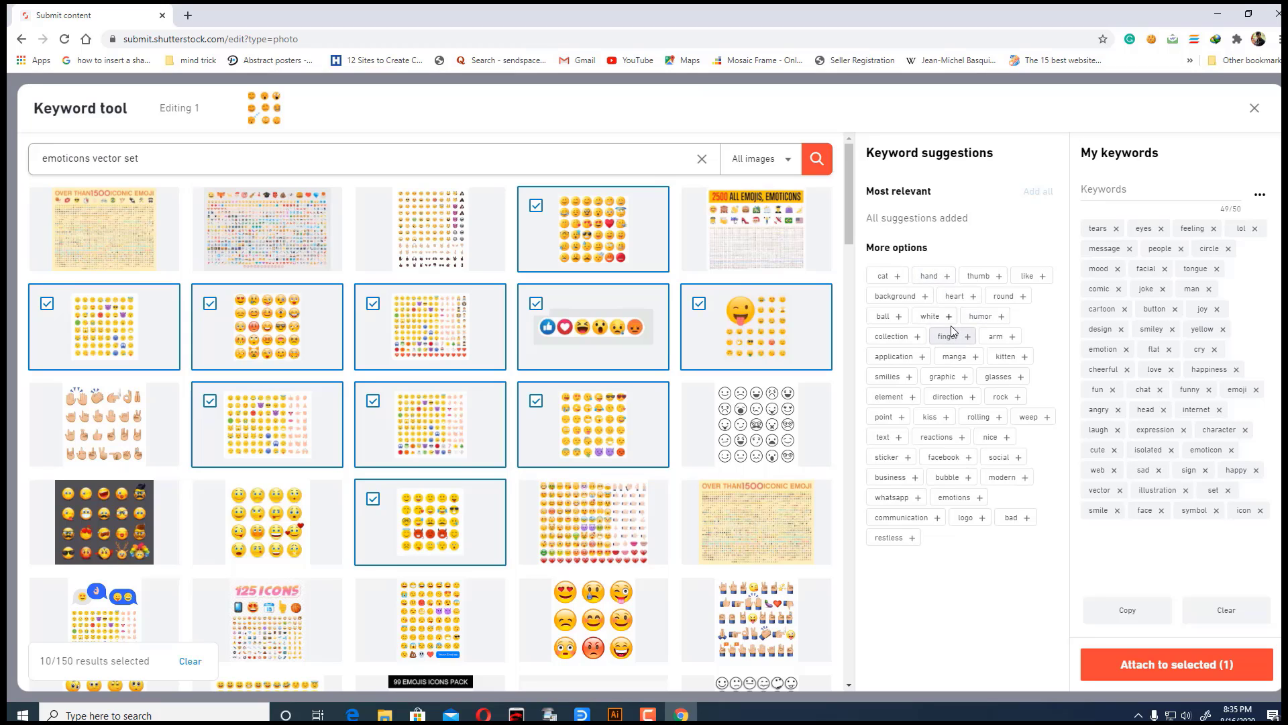
Step: Add the suggested keywords graphic, application and collection, and remove application and graphic to keep within the 50-keyword limit
left_click(951, 378)
left_click(897, 356)
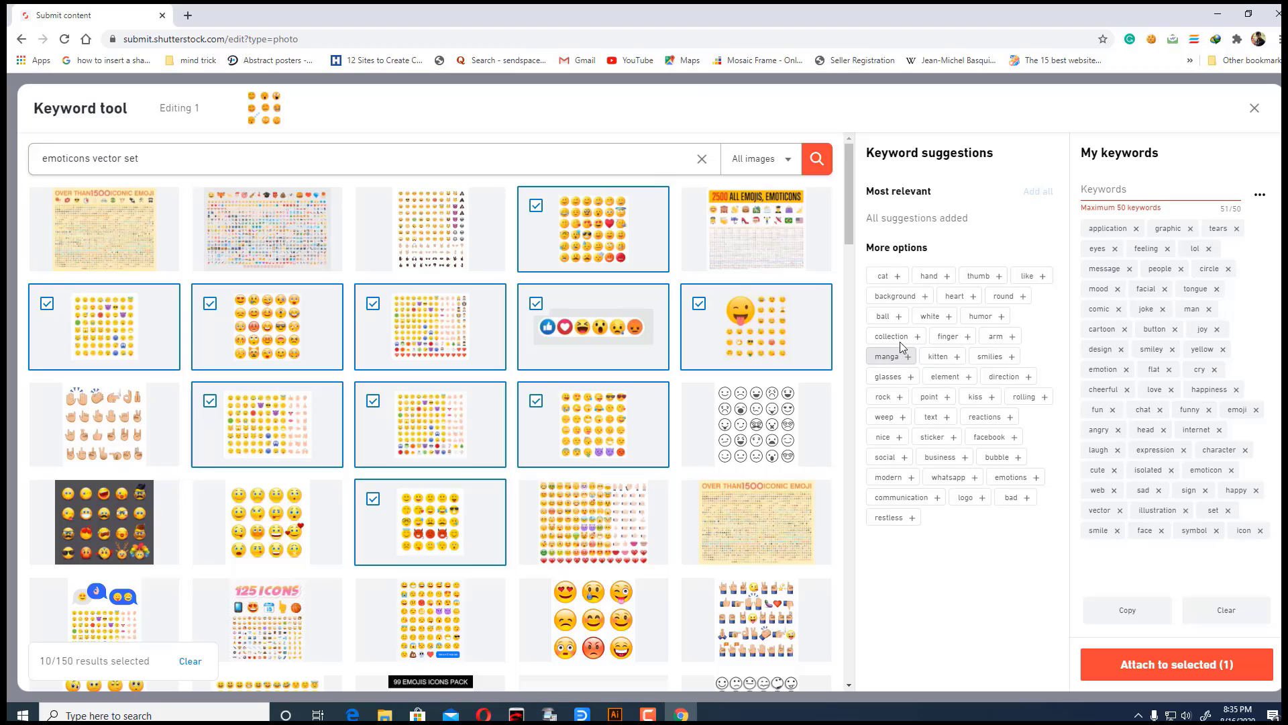
left_click(901, 343)
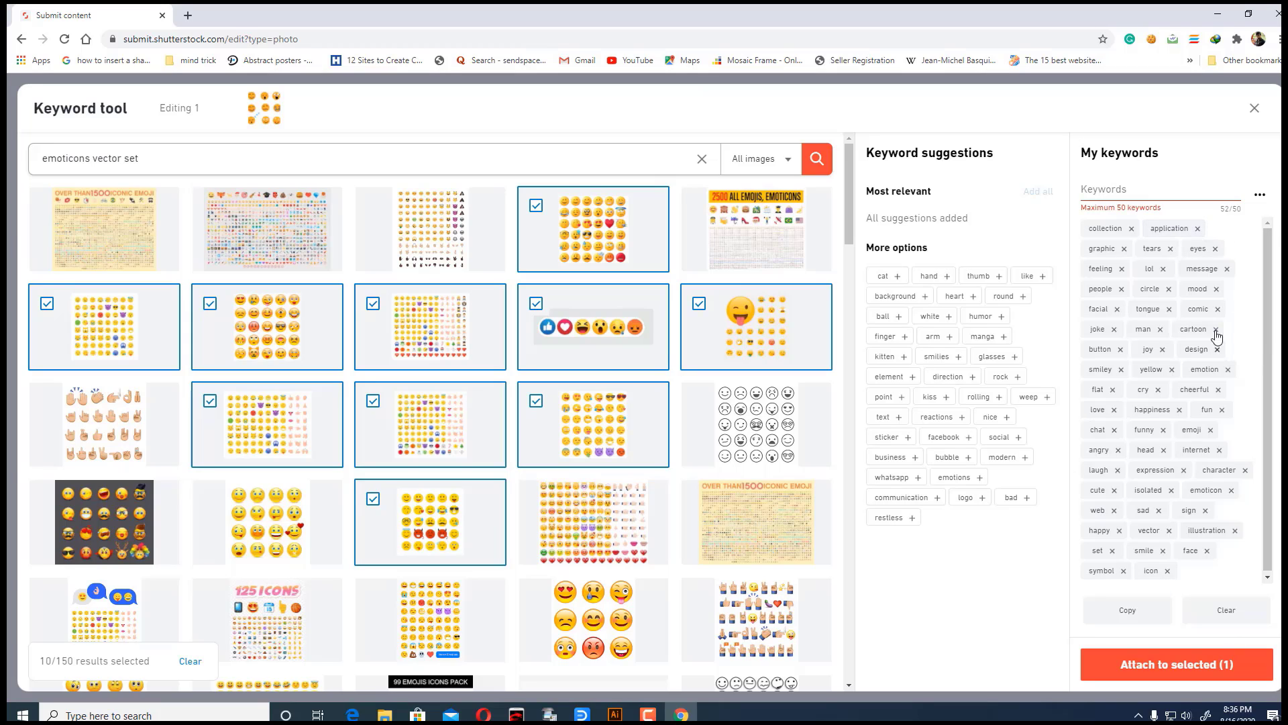
left_click(1197, 229)
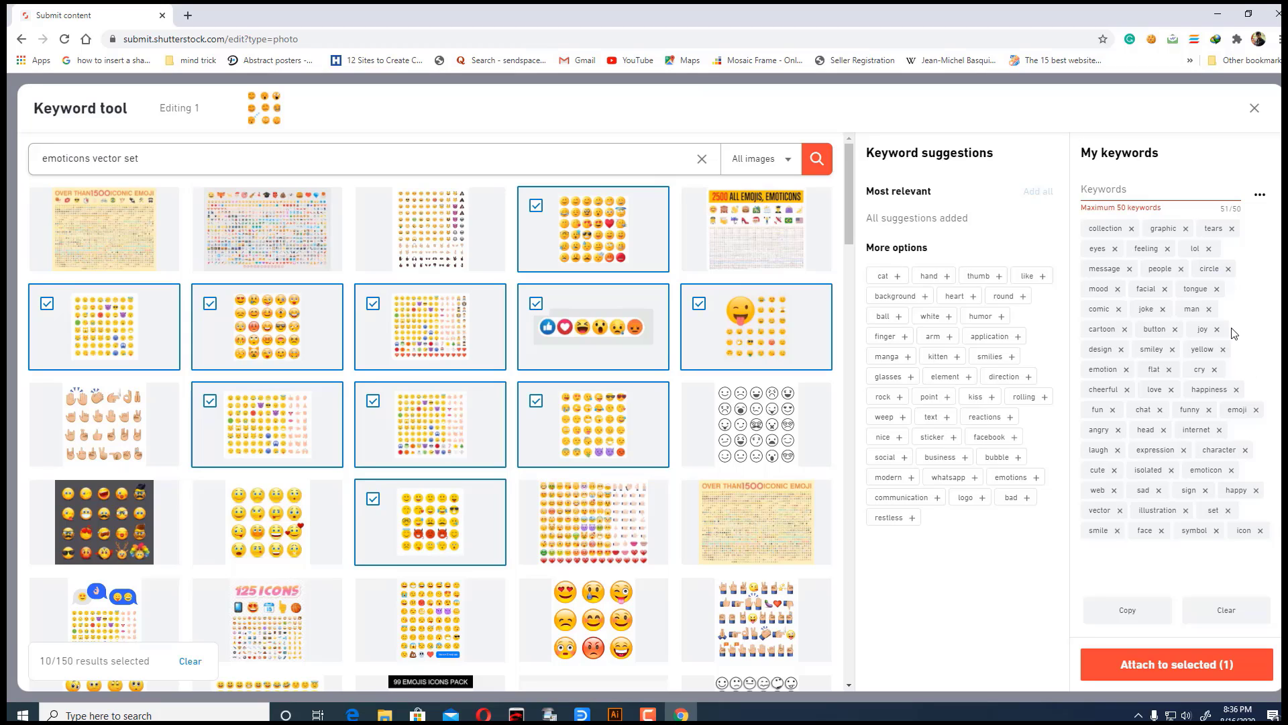
left_click(1186, 228)
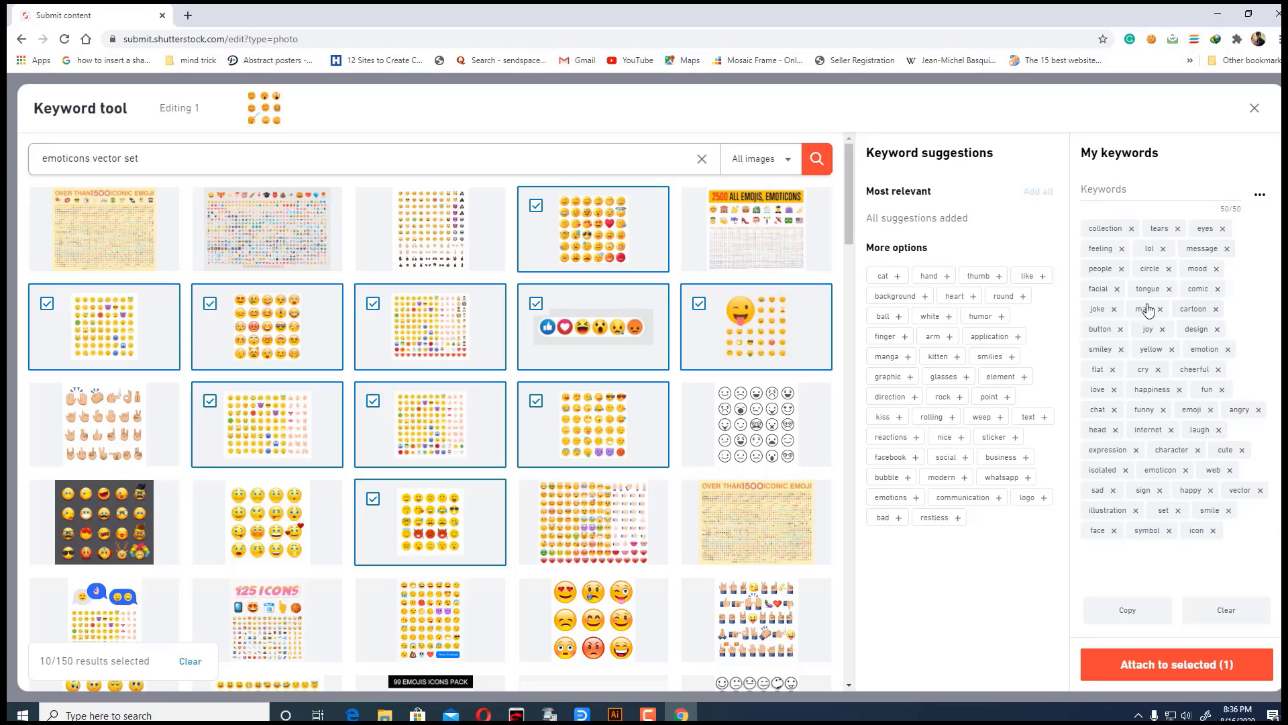
Step: Copy the finished keywords, attach them to the selected emoticons vector set.eps and submit the image for review
left_click(1110, 609)
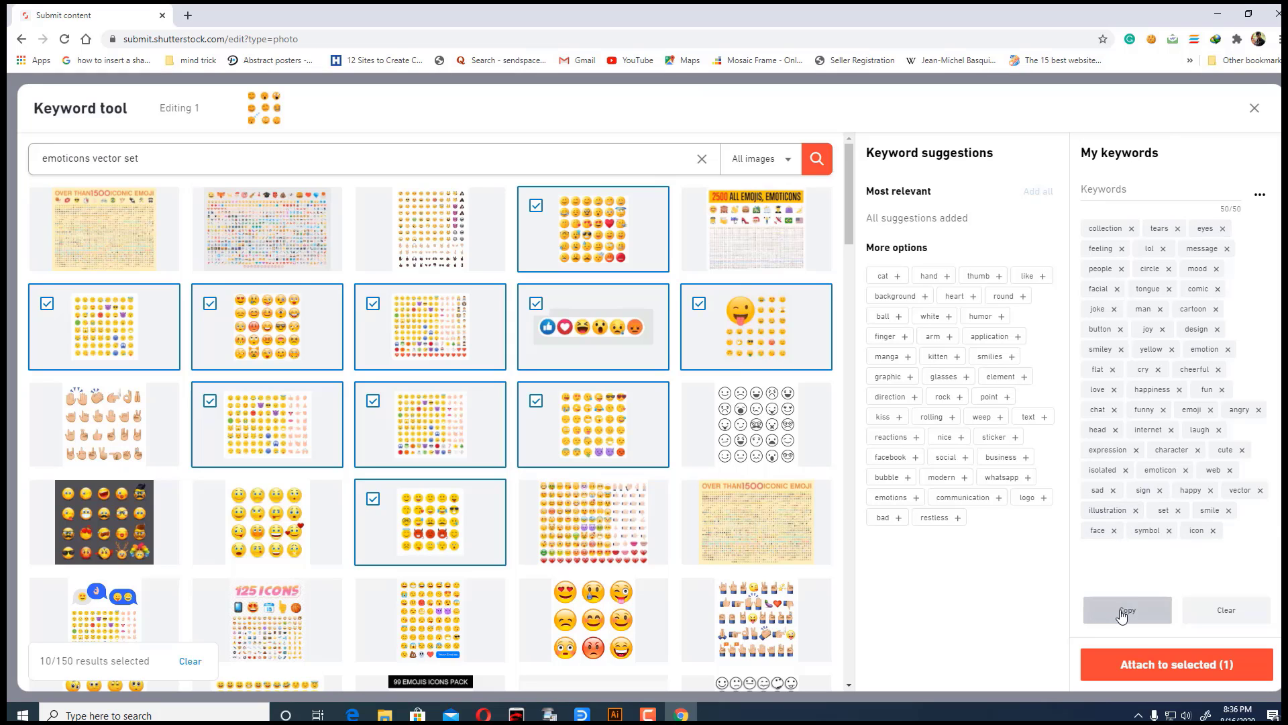
left_click(1150, 679)
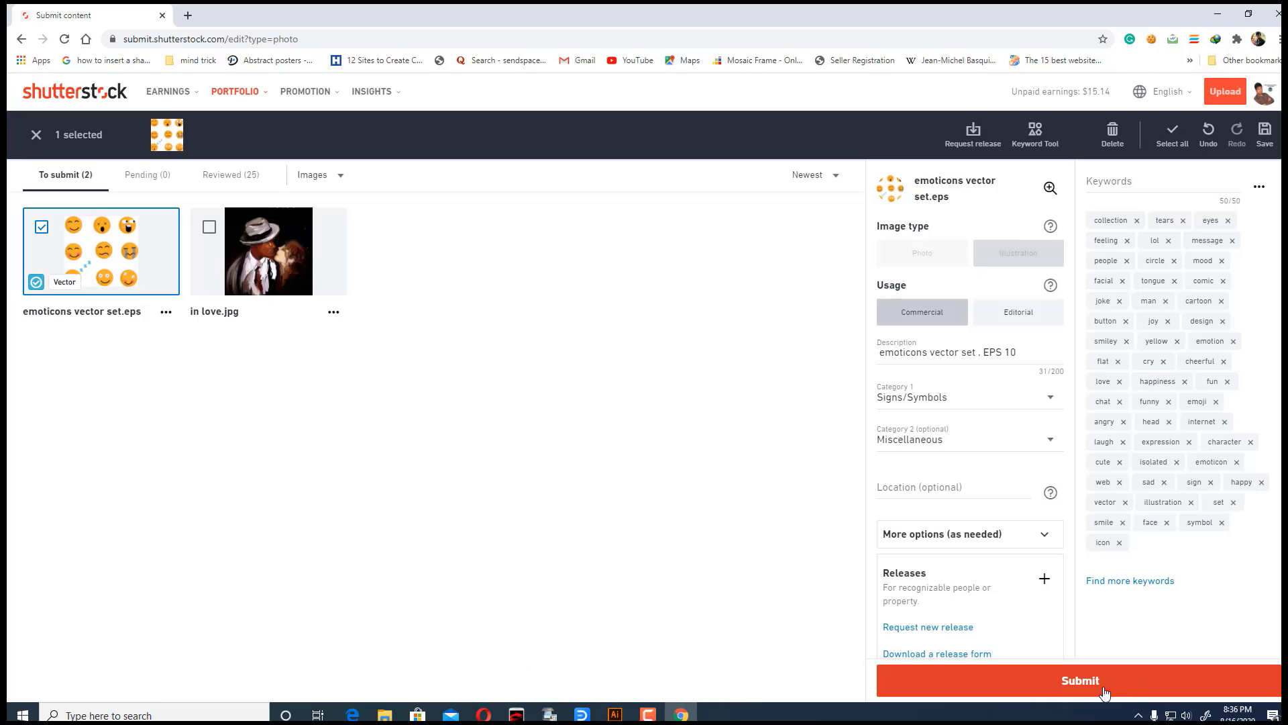
left_click(1104, 689)
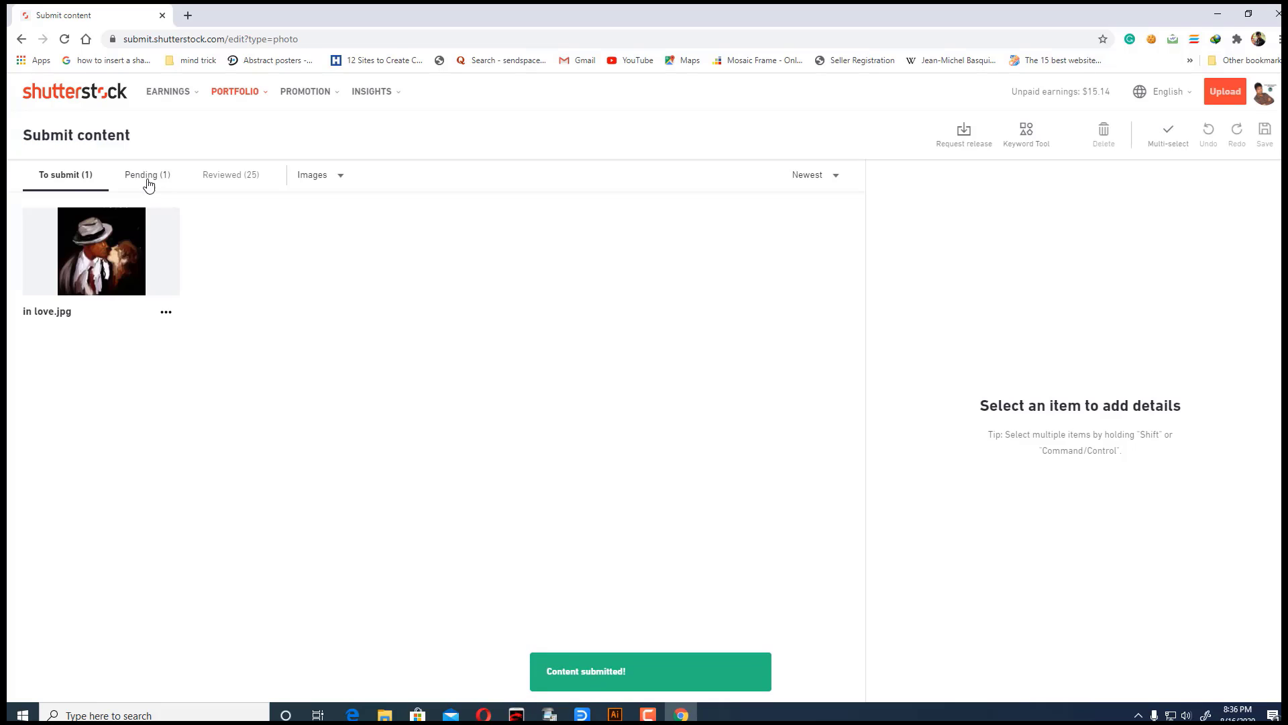
Step: Check the pending submissions and examine the approval status and rejection reasons of the reviewed images
left_click(148, 177)
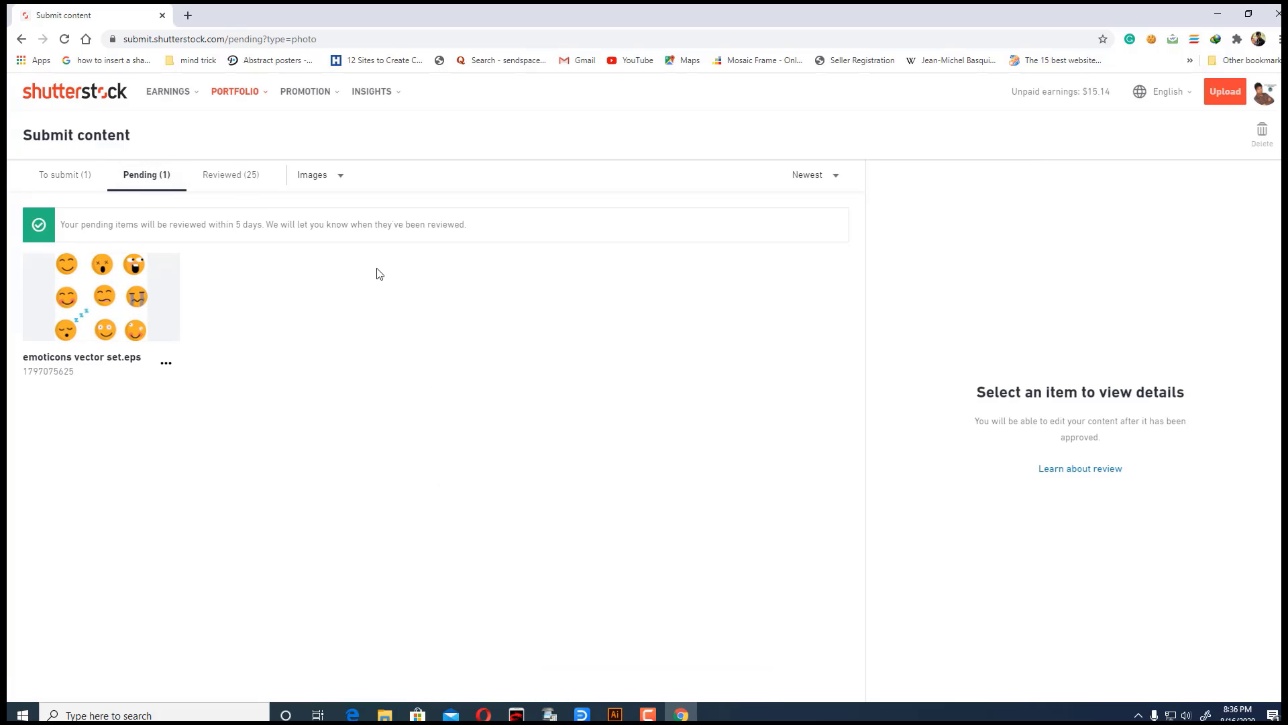
left_click(228, 177)
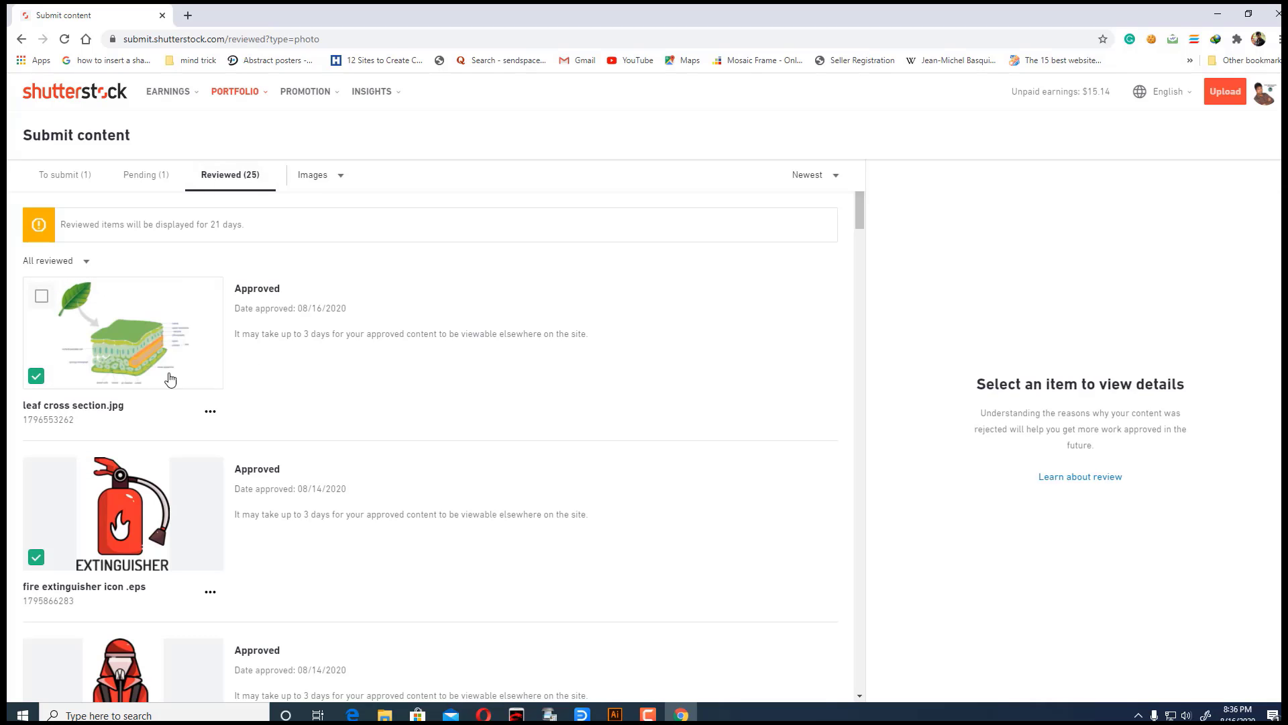
scroll(272, 370, "down", 15)
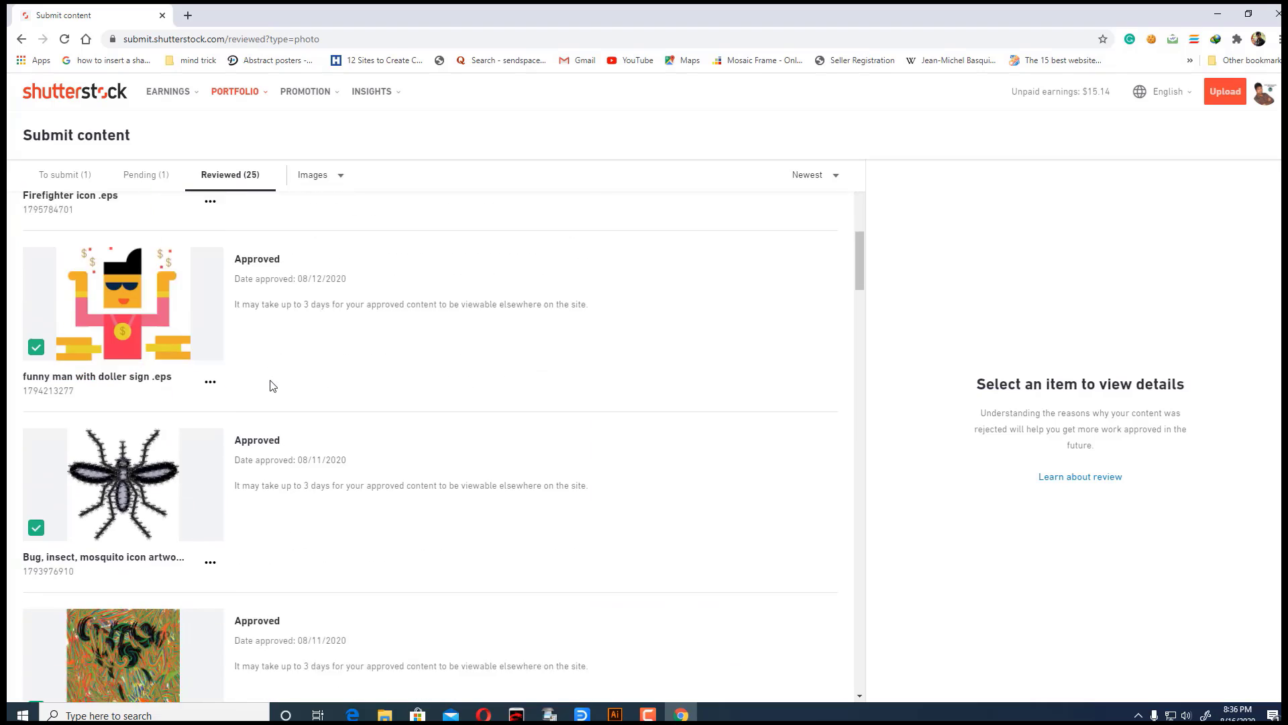
scroll(271, 386, "down", 20)
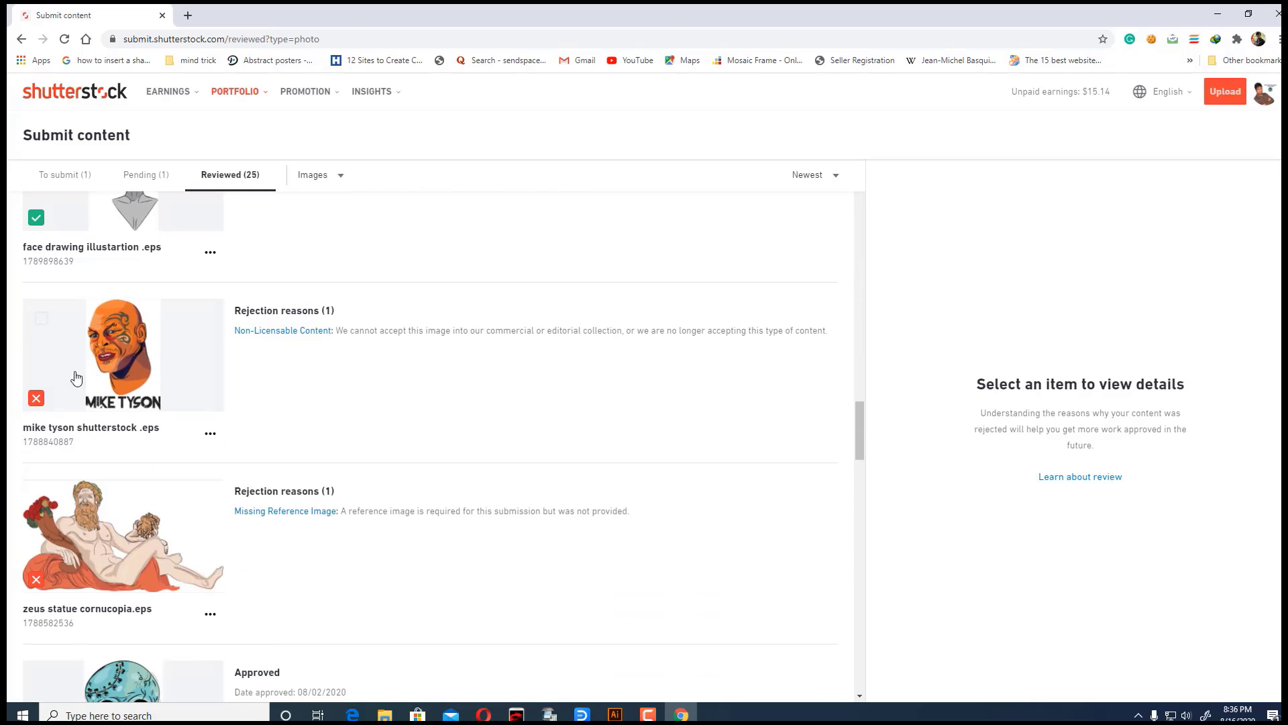
scroll(254, 386, "up", 2)
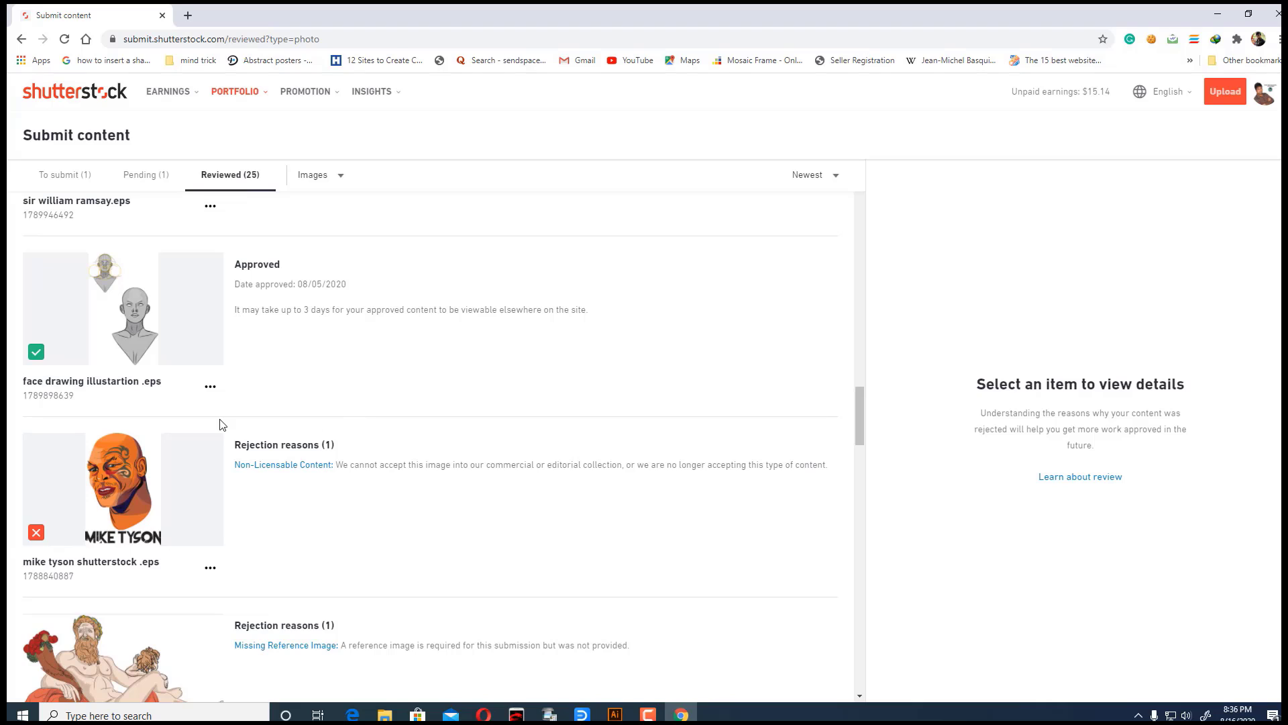
scroll(330, 474, "down", 3)
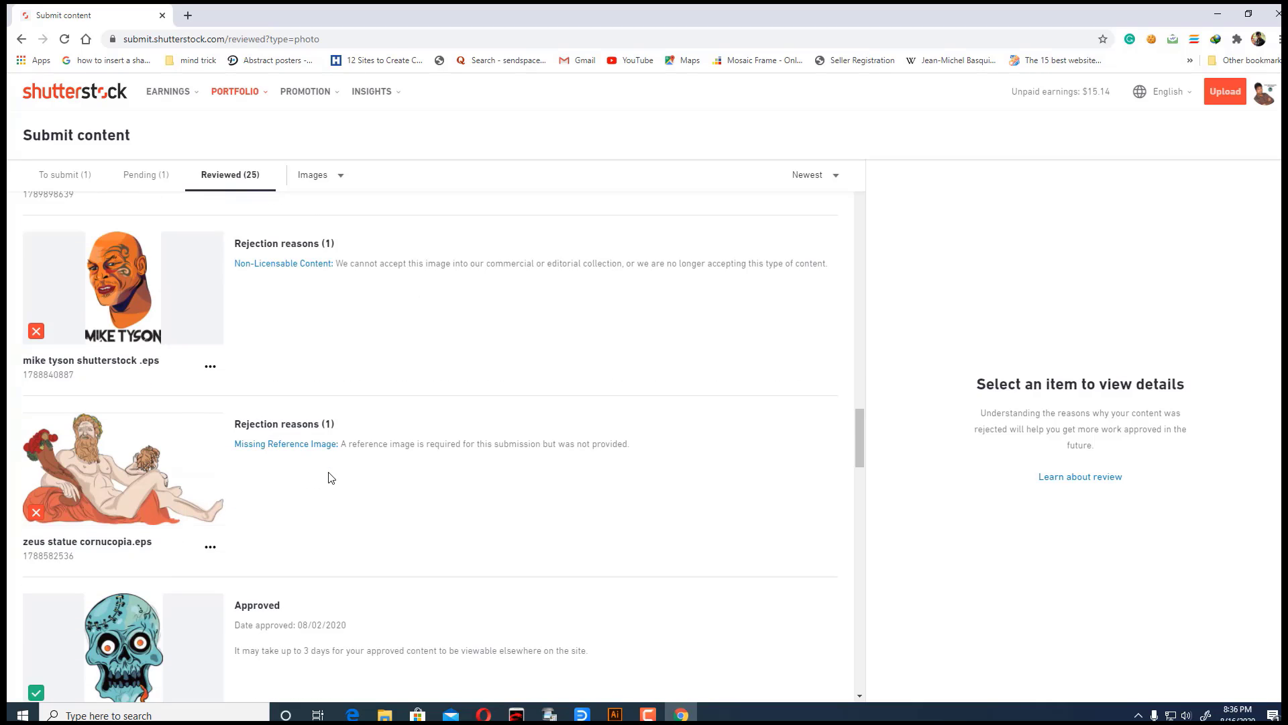
scroll(288, 456, "down", 1)
scroll(288, 450, "down", 5)
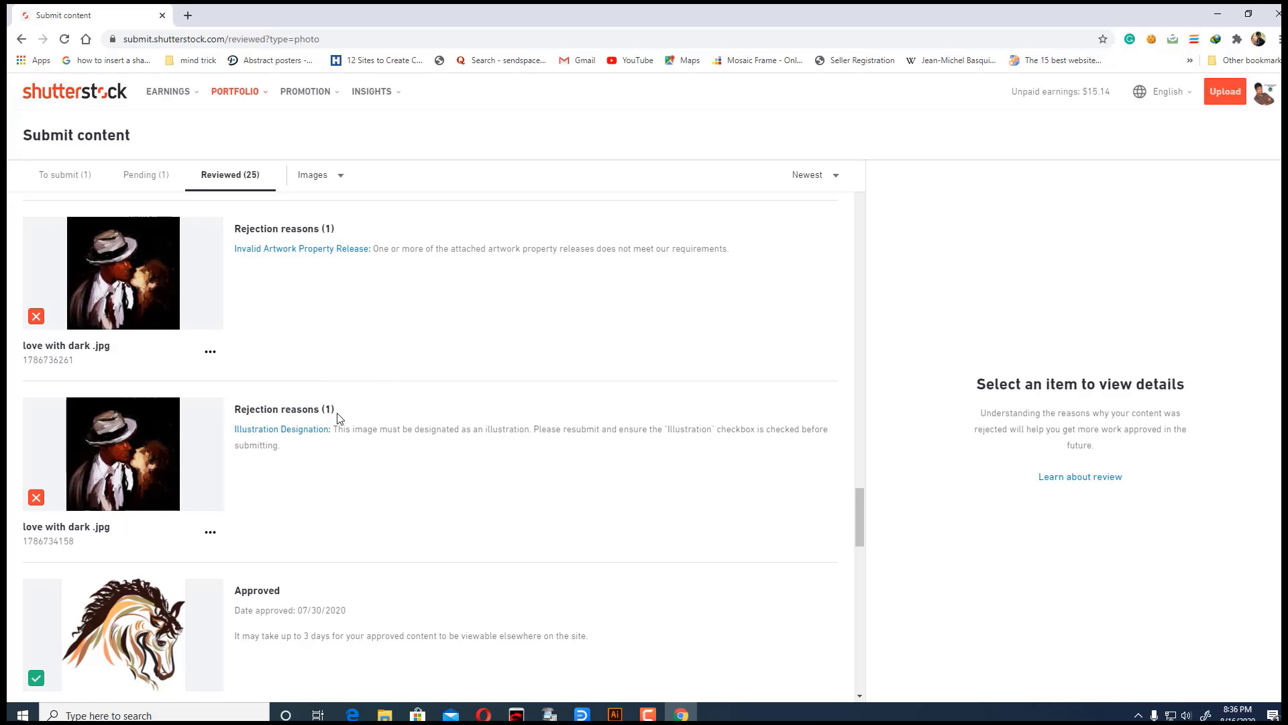
scroll(338, 417, "down", 4)
scroll(386, 427, "down", 2)
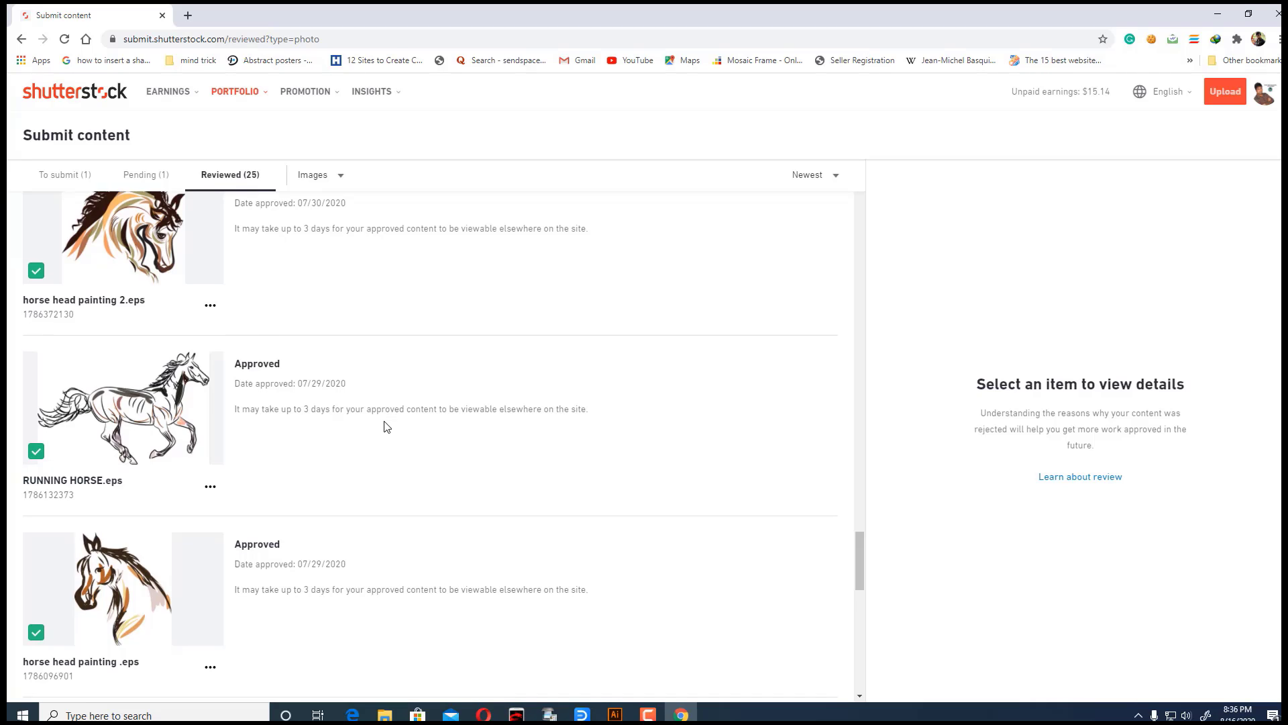
scroll(386, 426, "down", 6)
scroll(376, 431, "down", 5)
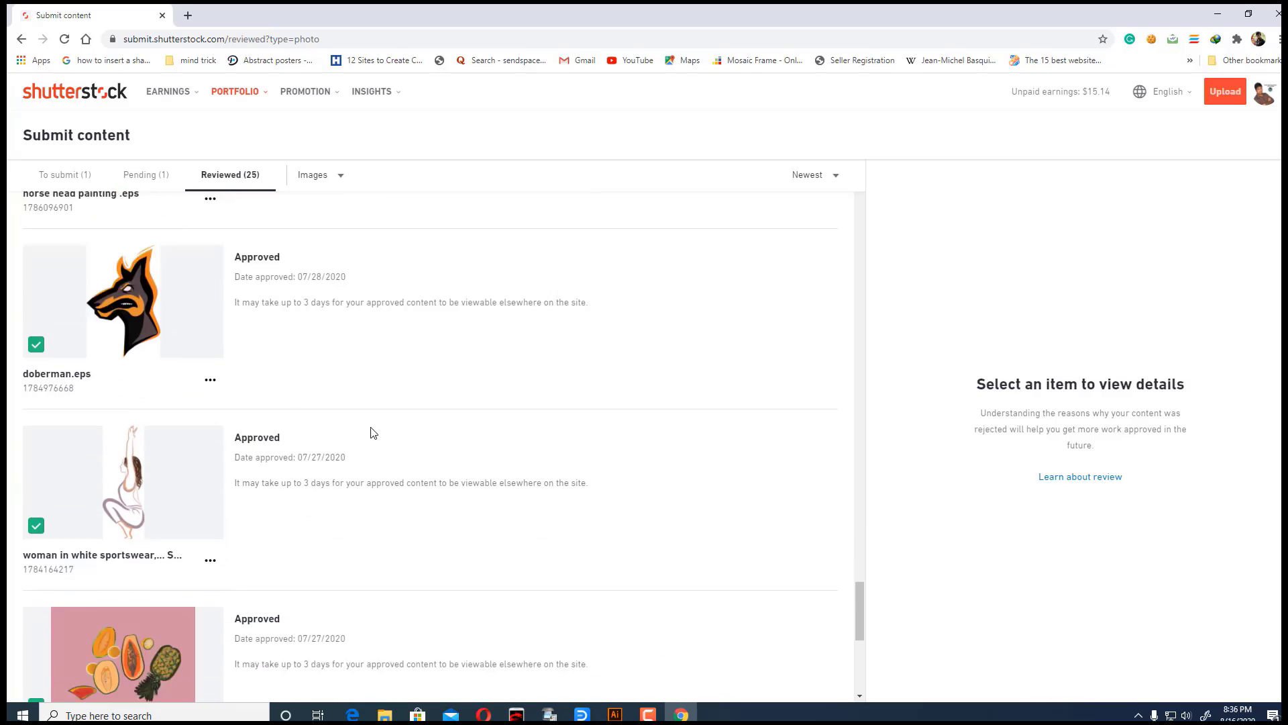
scroll(374, 433, "down", 3)
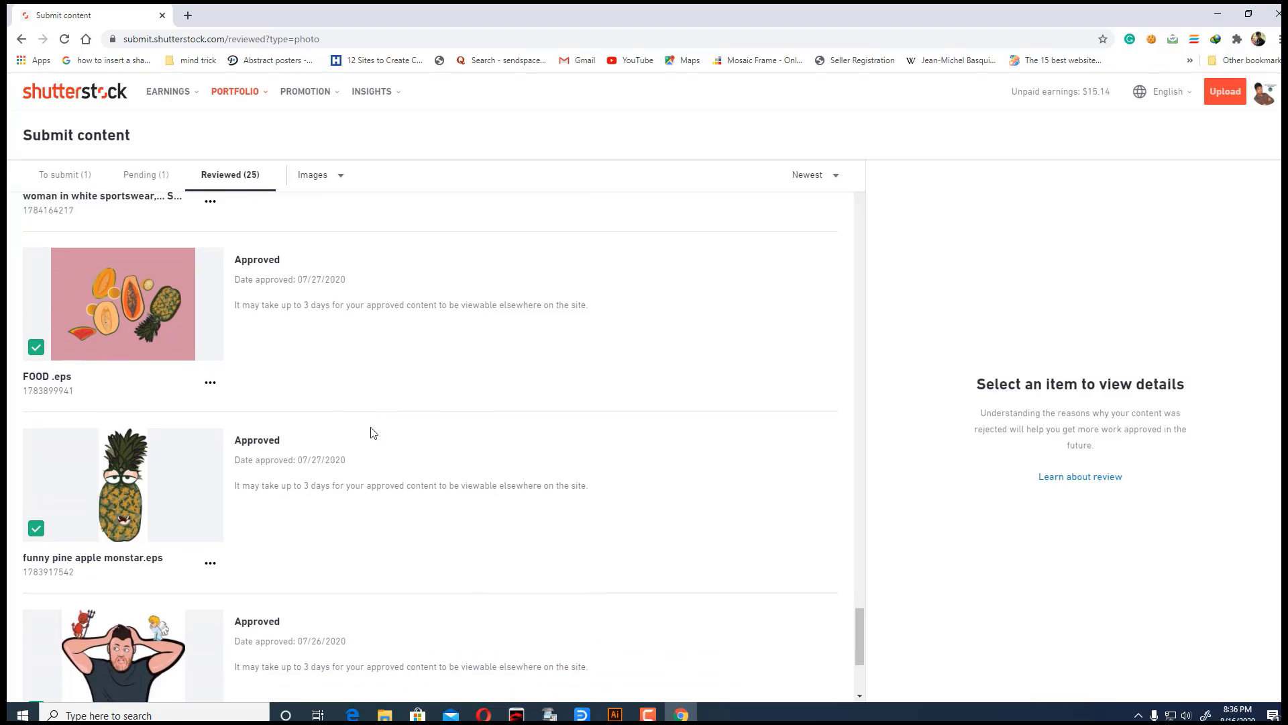
scroll(374, 433, "up", 15)
scroll(374, 433, "up", 20)
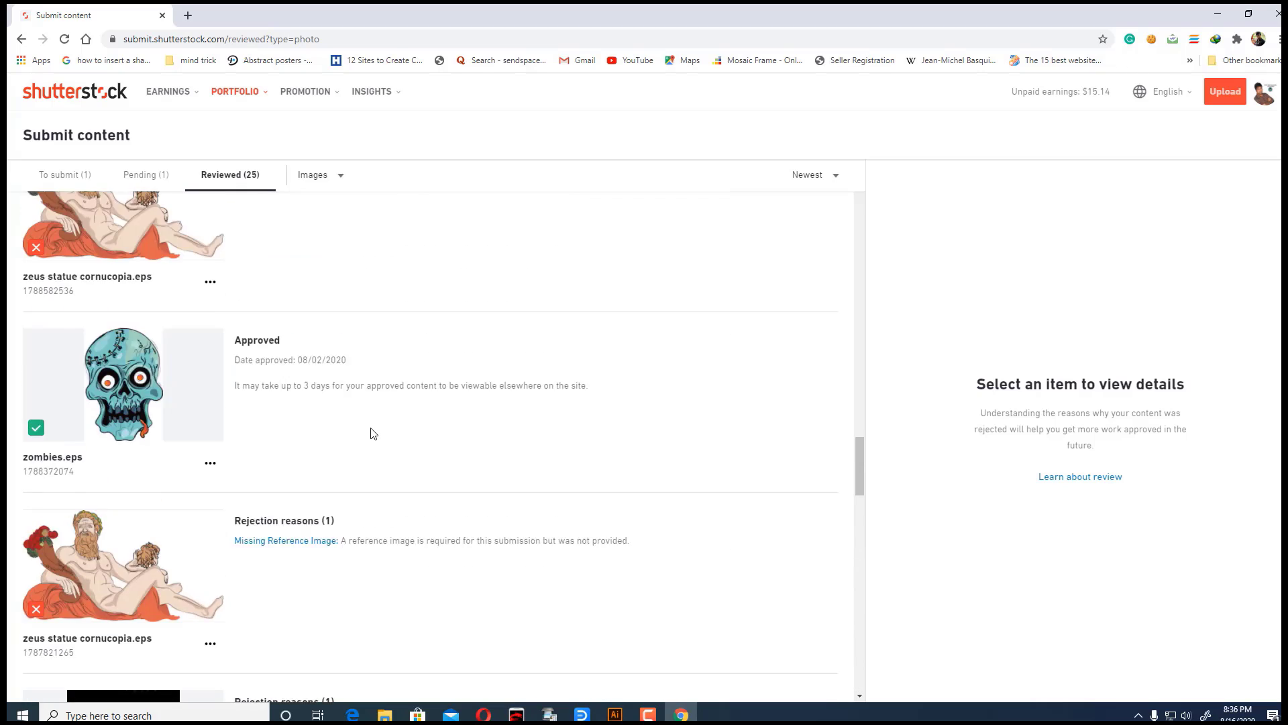
scroll(374, 432, "up", 7)
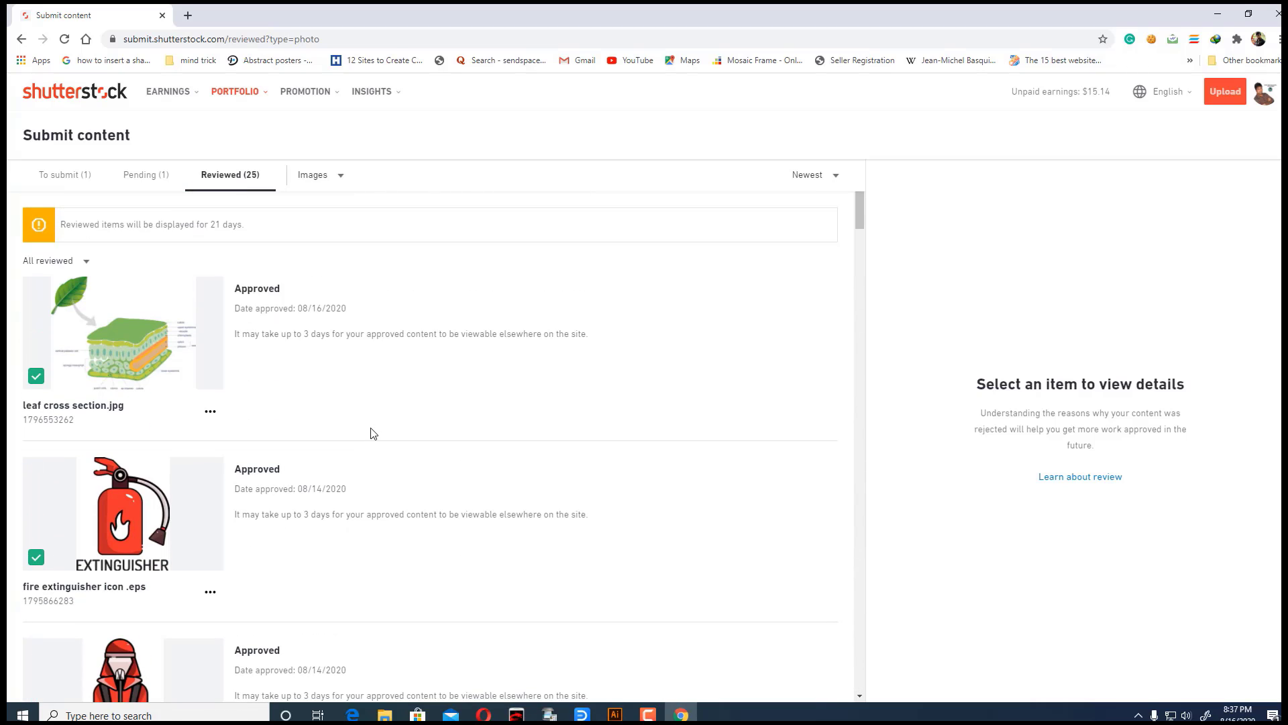
left_click(132, 176)
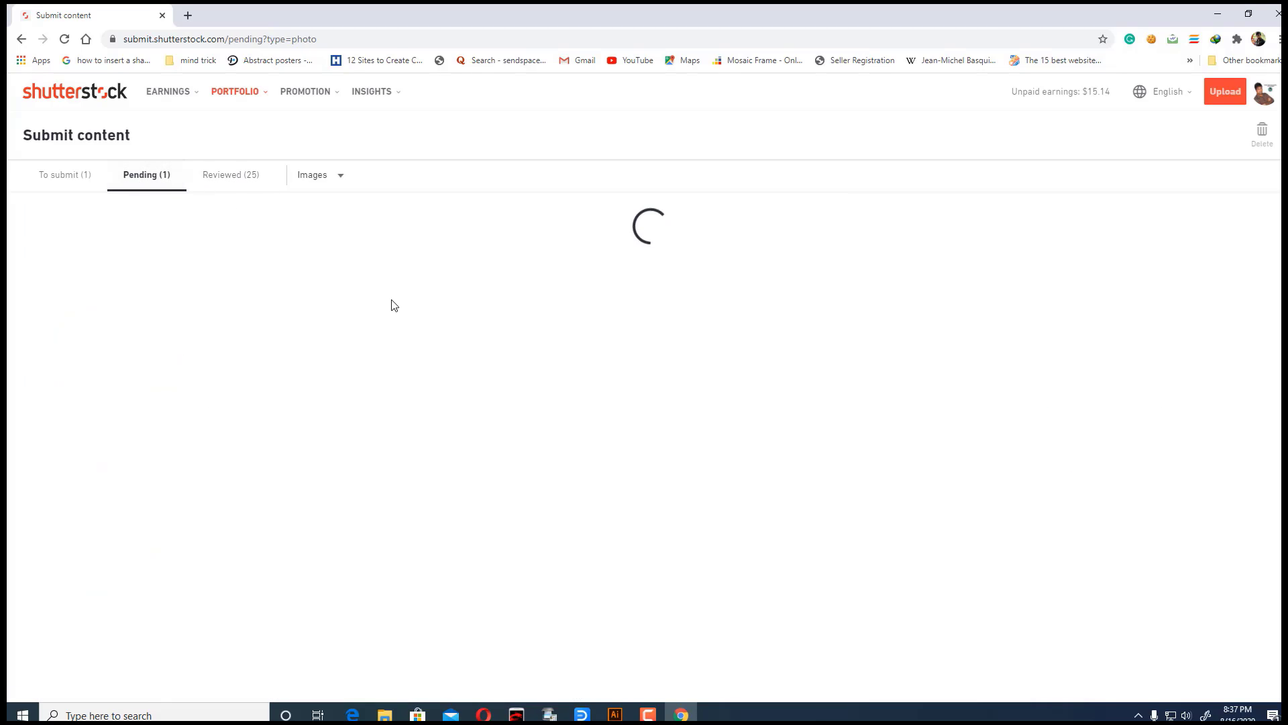